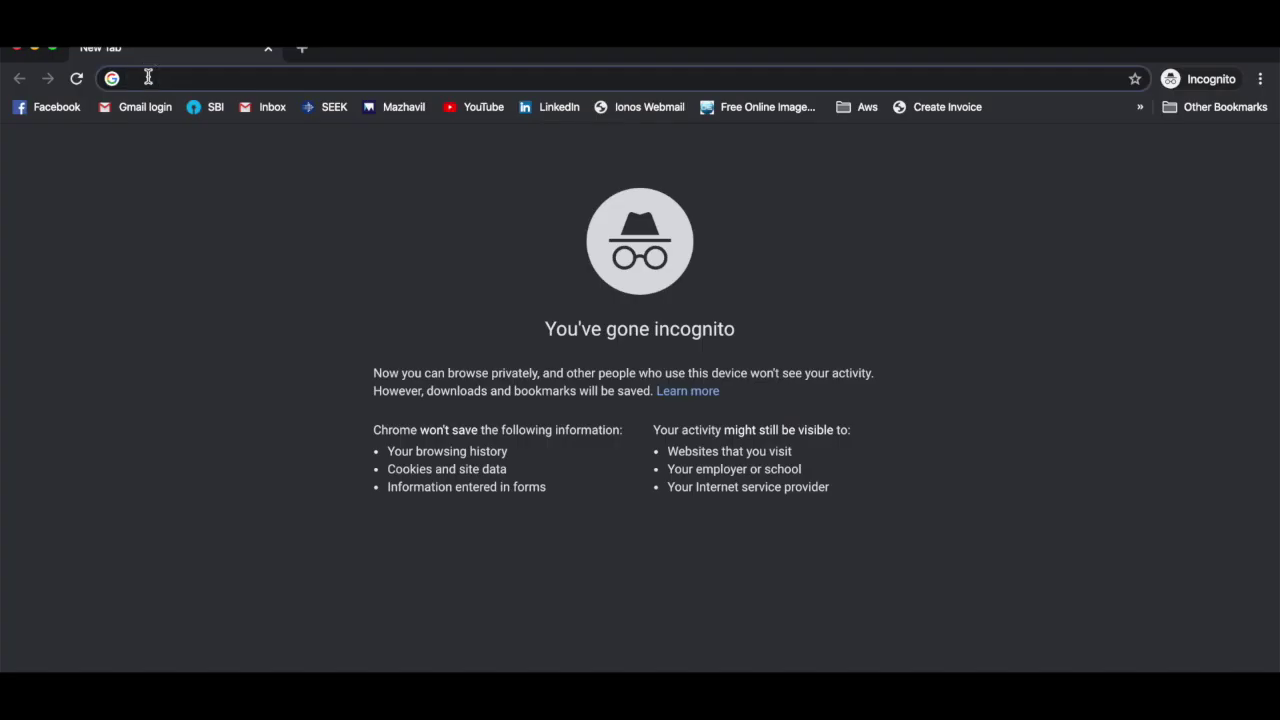
Step: Load 24bar7coffee.tk by choosing its suggestion after typing 24 in the address bar
type("24bar7coffee.tk")
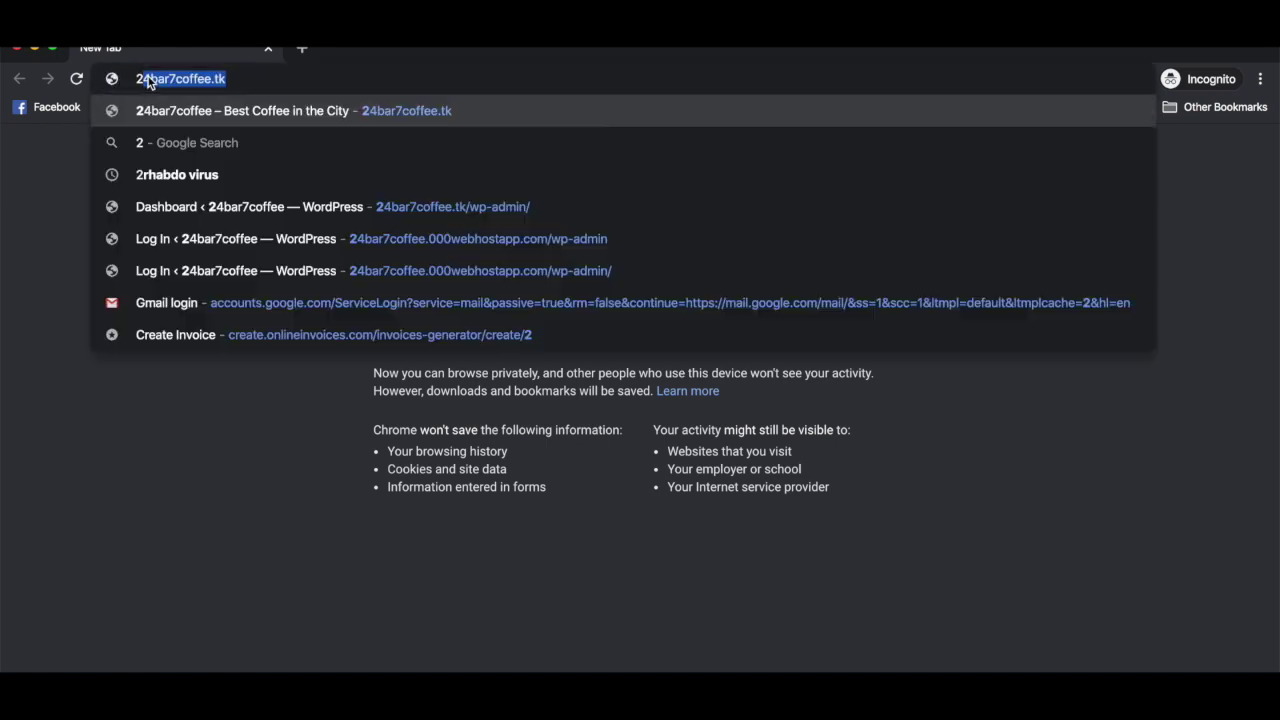
type("4")
left_click(345, 110)
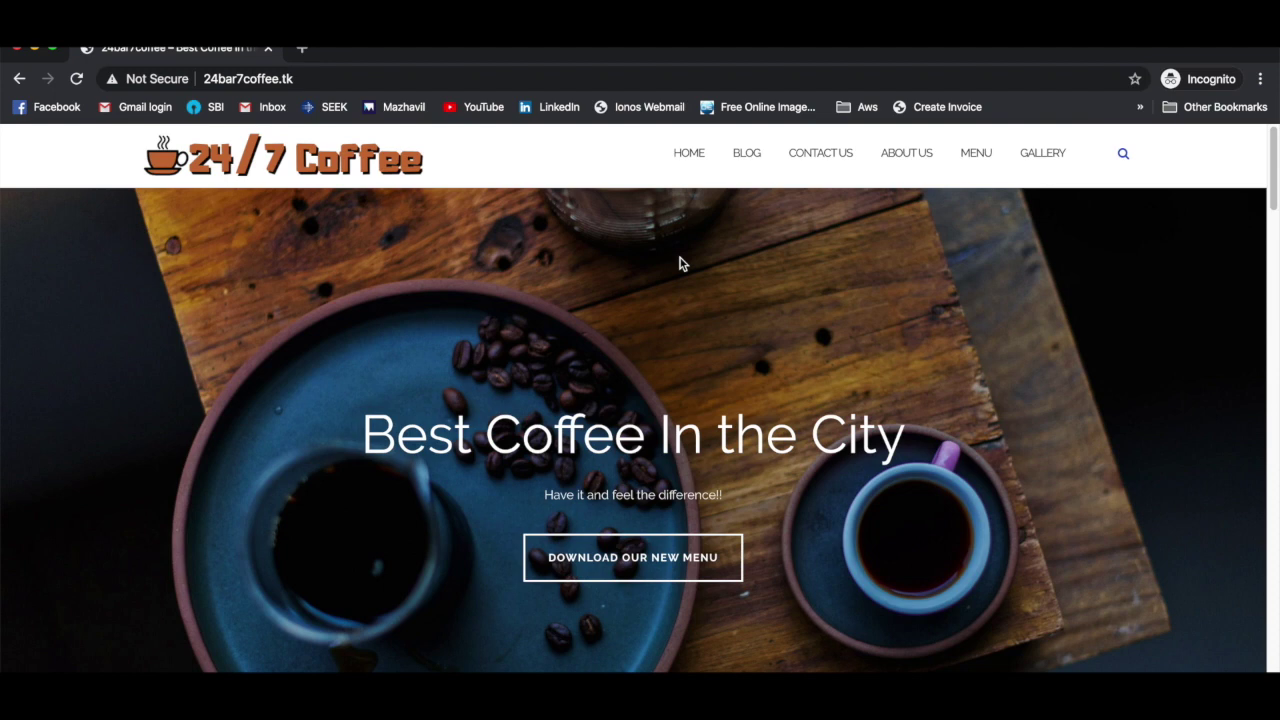
Step: Scroll down through the homepage's parallax sections, then back up a little
scroll(680, 263, "down", 2)
scroll(680, 263, "down", 1)
scroll(680, 263, "down", 2)
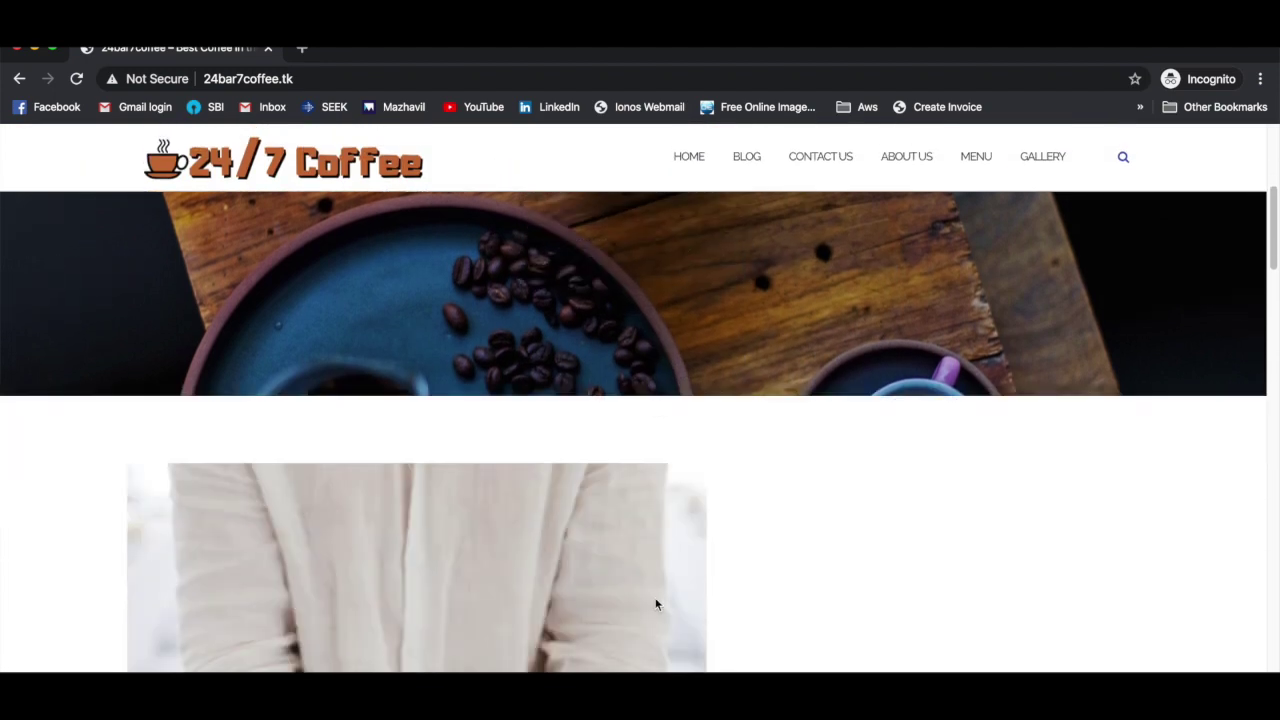
scroll(672, 478, "down", 1)
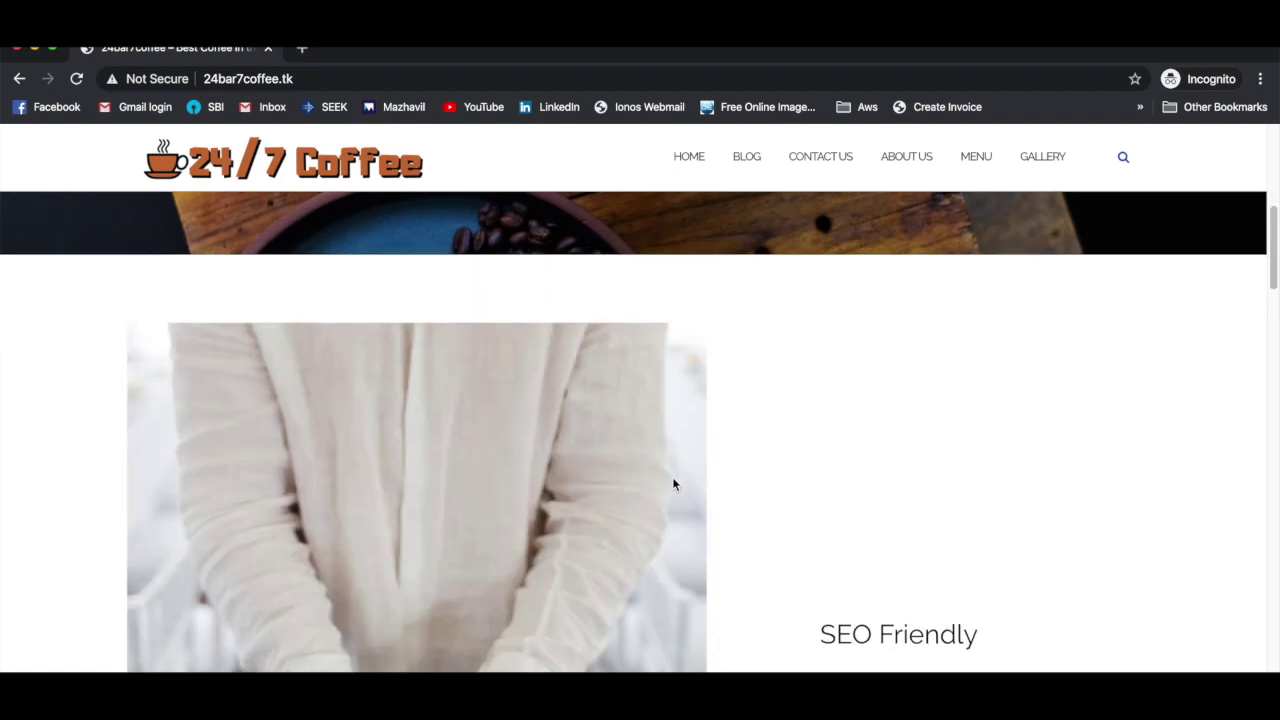
scroll(672, 478, "down", 2)
scroll(672, 478, "down", 3)
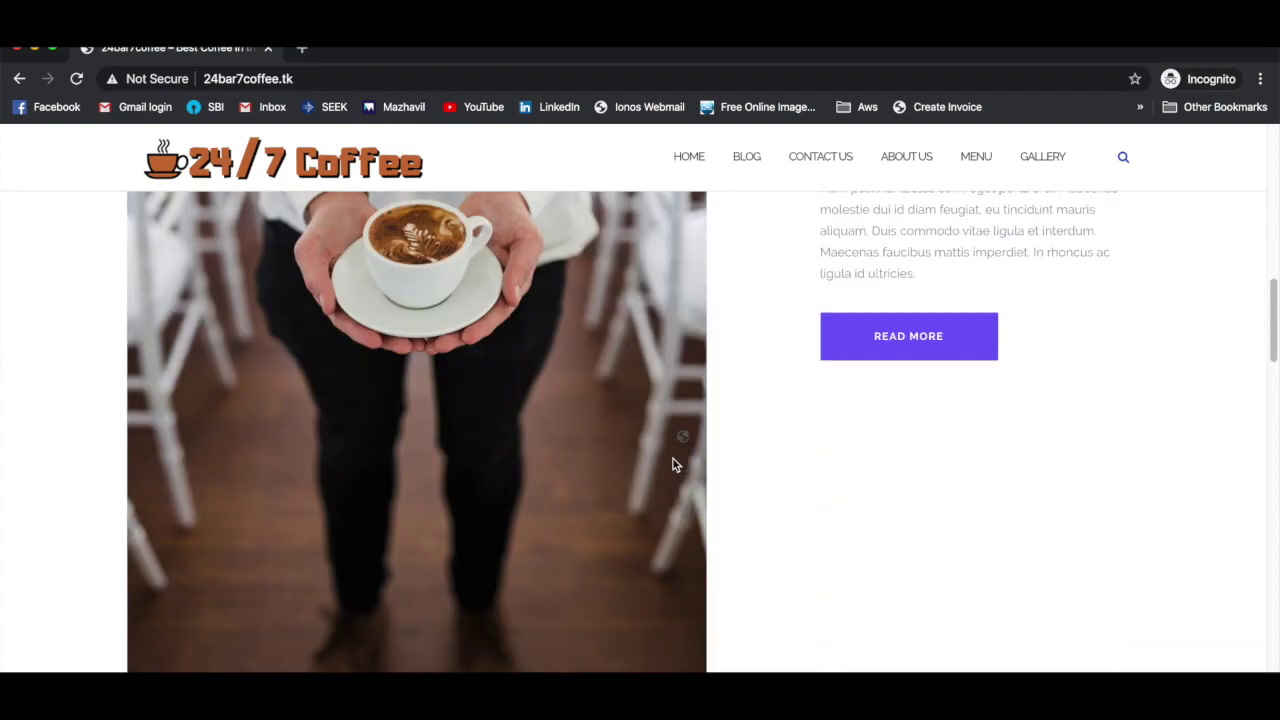
scroll(673, 459, "down", 2)
scroll(684, 471, "down", 3)
scroll(684, 471, "down", 3)
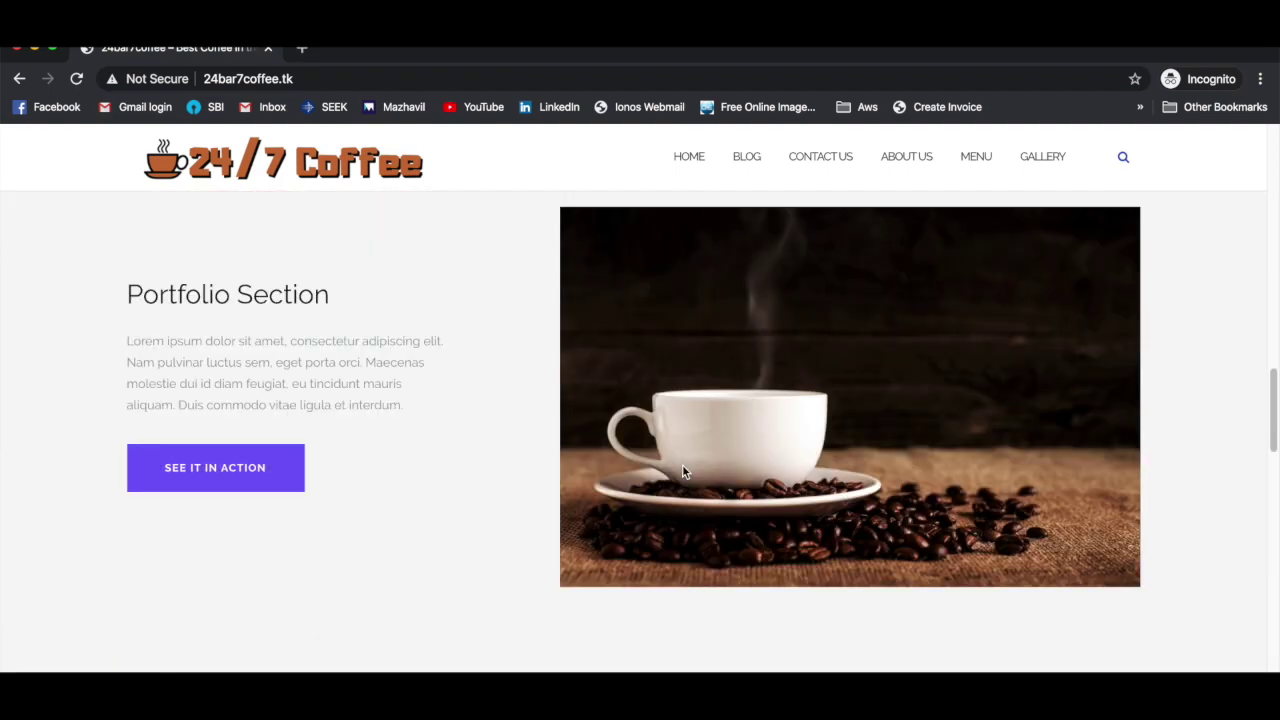
scroll(684, 471, "down", 3)
scroll(684, 471, "down", 3)
scroll(683, 471, "down", 3)
scroll(683, 471, "down", 2)
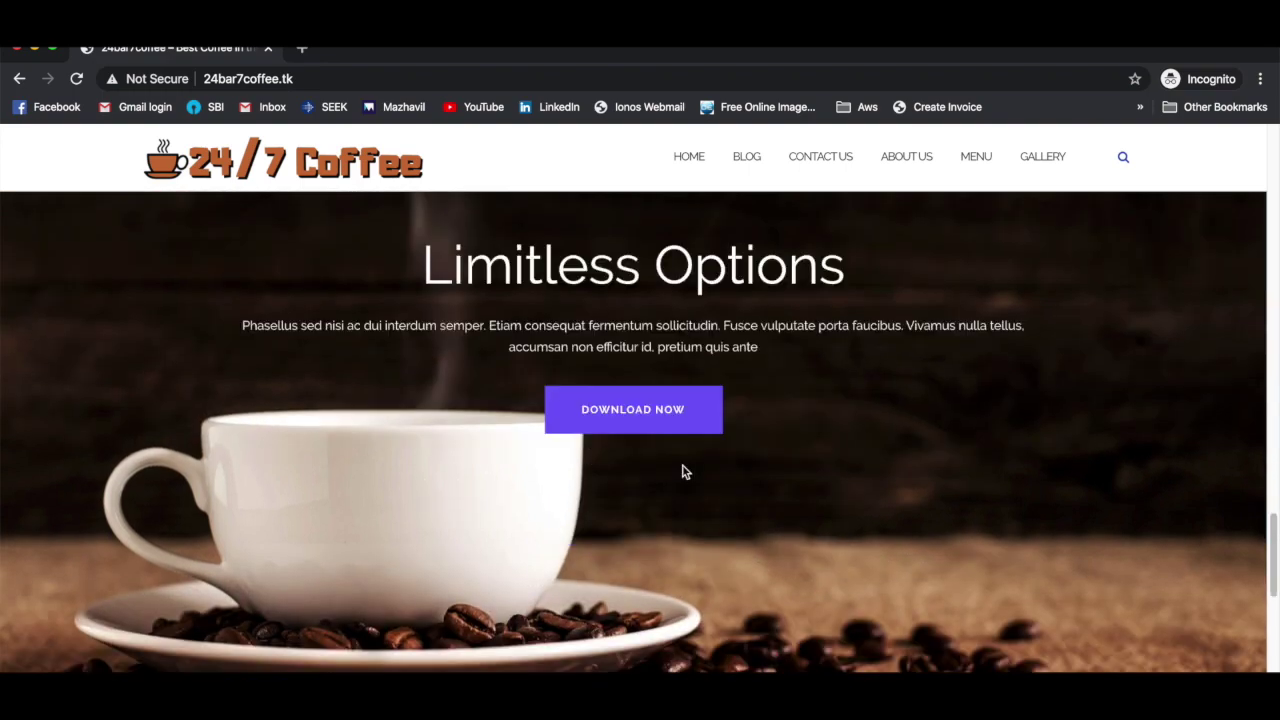
scroll(683, 471, "down", 3)
scroll(683, 471, "down", 3)
scroll(683, 471, "down", 3)
scroll(683, 471, "down", 2)
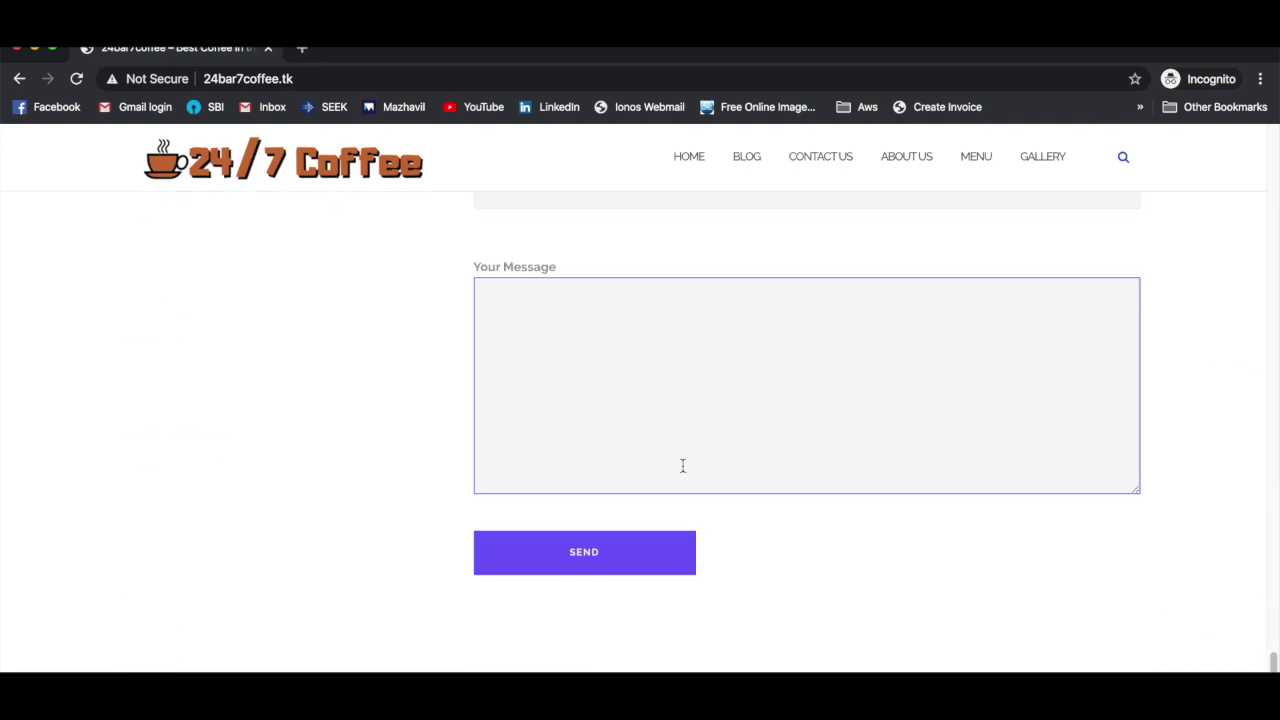
scroll(683, 471, "up", 3)
scroll(683, 471, "up", 3)
scroll(683, 466, "up", 15)
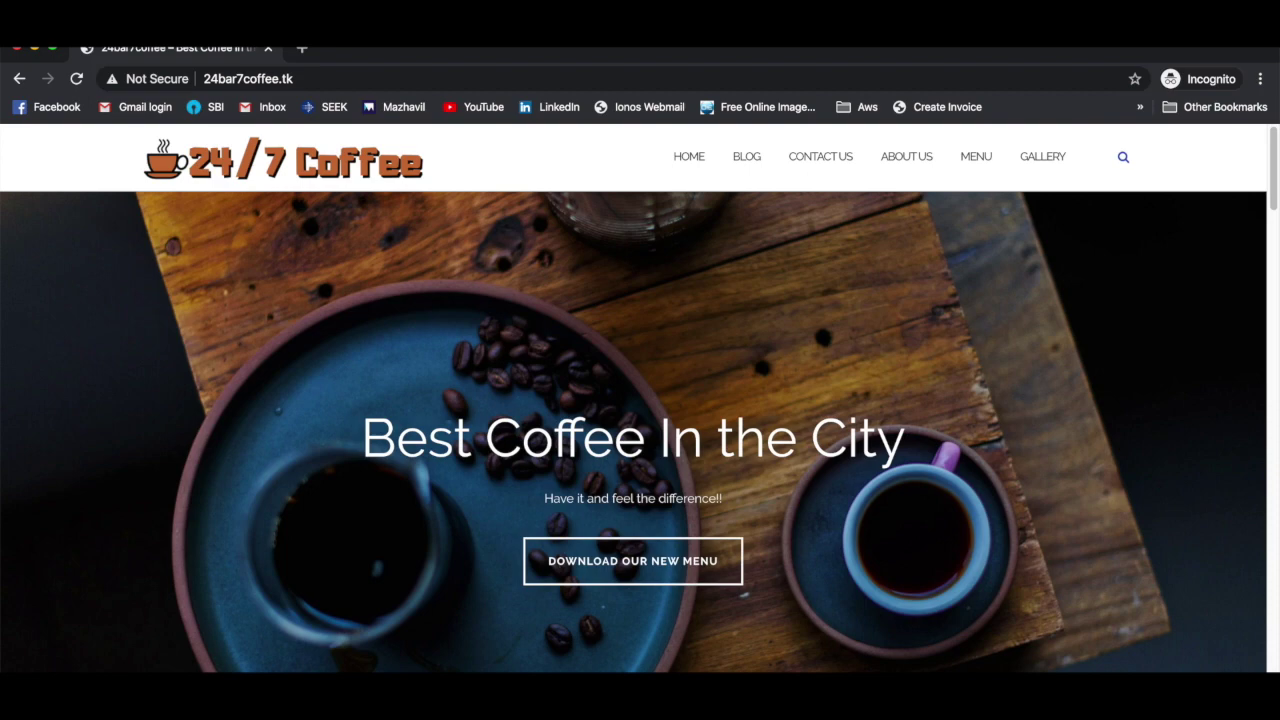
Step: Make the site fullscreen and scroll down to the contact form and back up
key("ctrl+super+f")
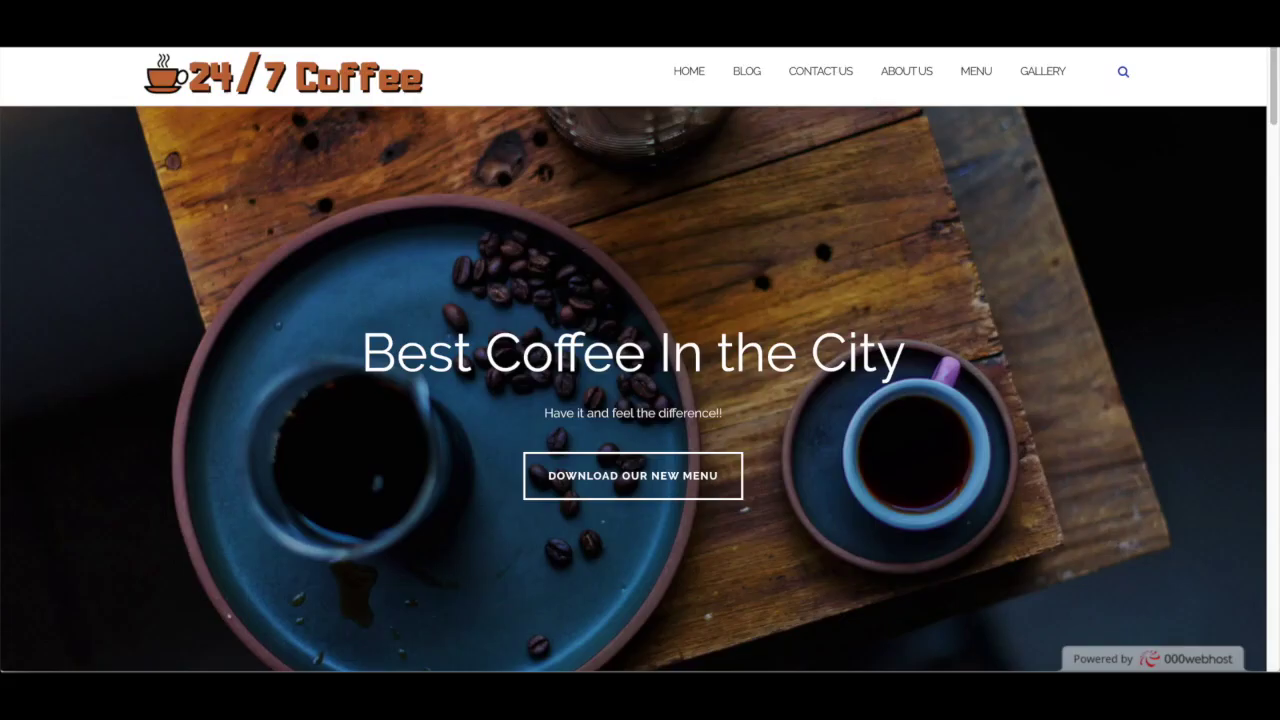
scroll(759, 220, "down", 1)
scroll(765, 230, "down", 2)
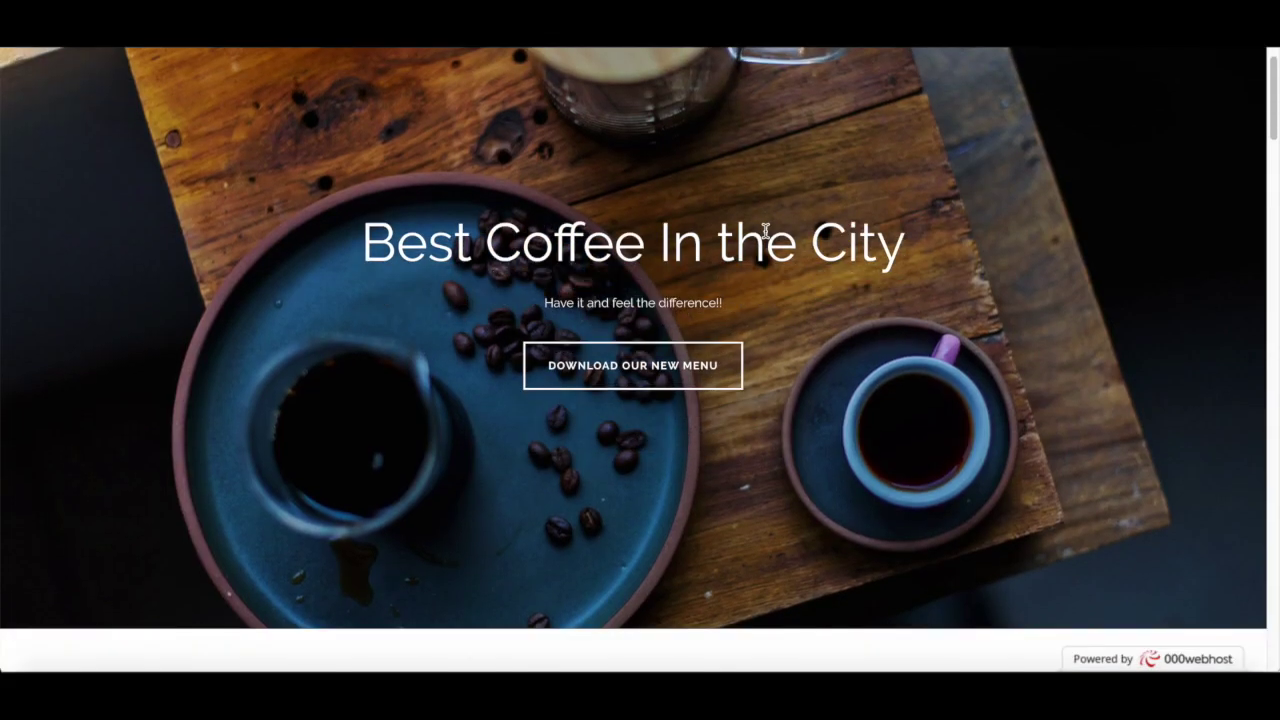
scroll(765, 230, "down", 3)
scroll(765, 230, "down", 3)
scroll(765, 230, "down", 5)
scroll(765, 230, "up", 4)
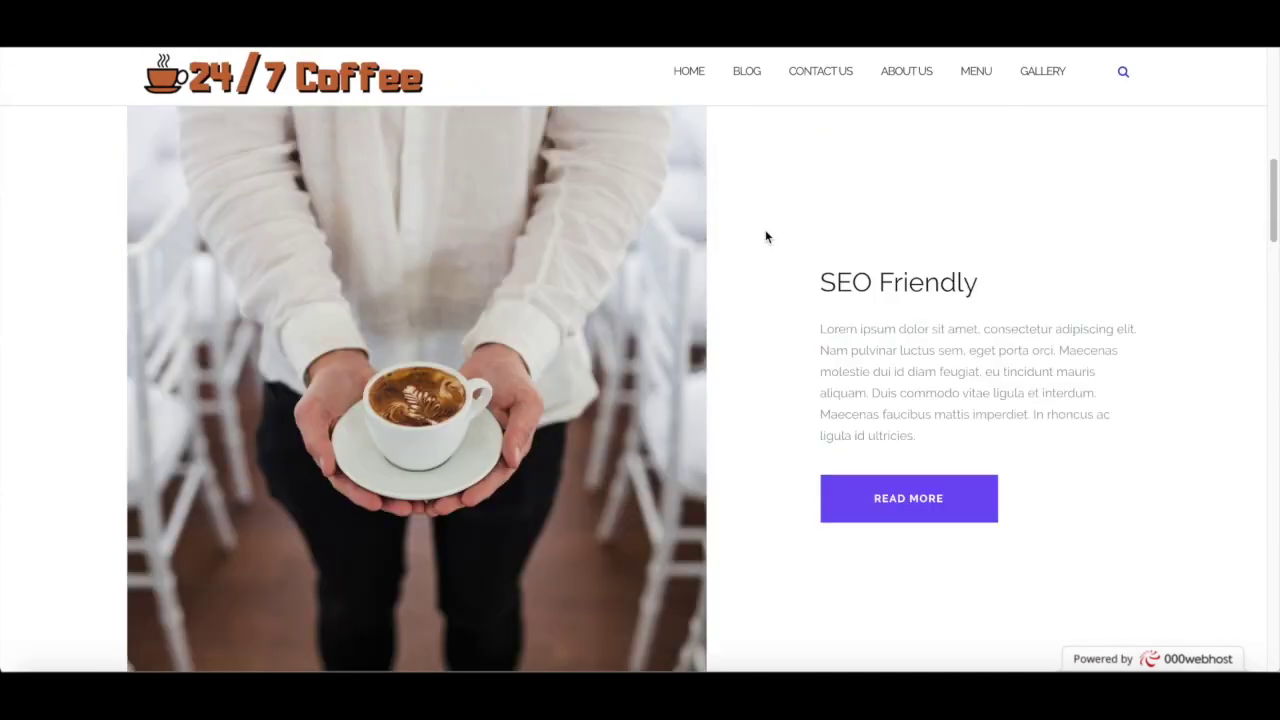
scroll(765, 237, "up", 3)
scroll(765, 237, "up", 3)
scroll(765, 237, "up", 3)
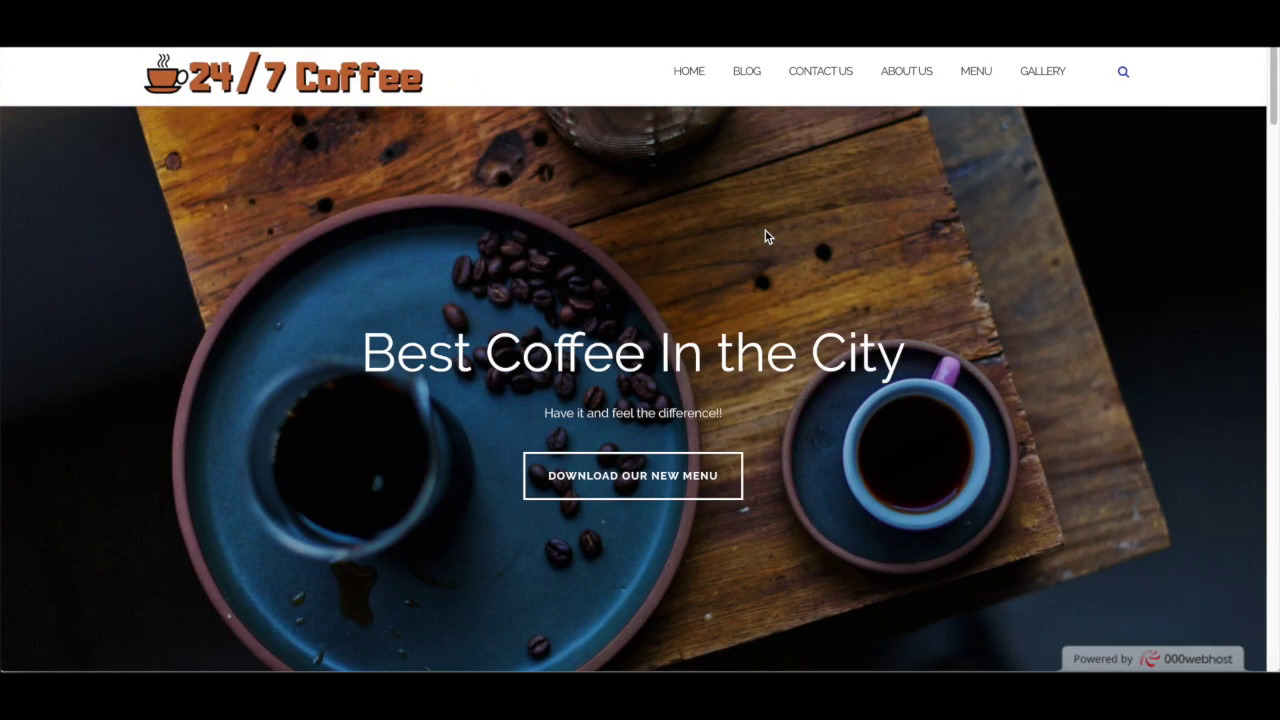
scroll(765, 237, "down", 3)
scroll(765, 237, "down", 4)
scroll(765, 237, "down", 3)
scroll(767, 236, "down", 4)
scroll(767, 236, "down", 4)
scroll(767, 236, "down", 4)
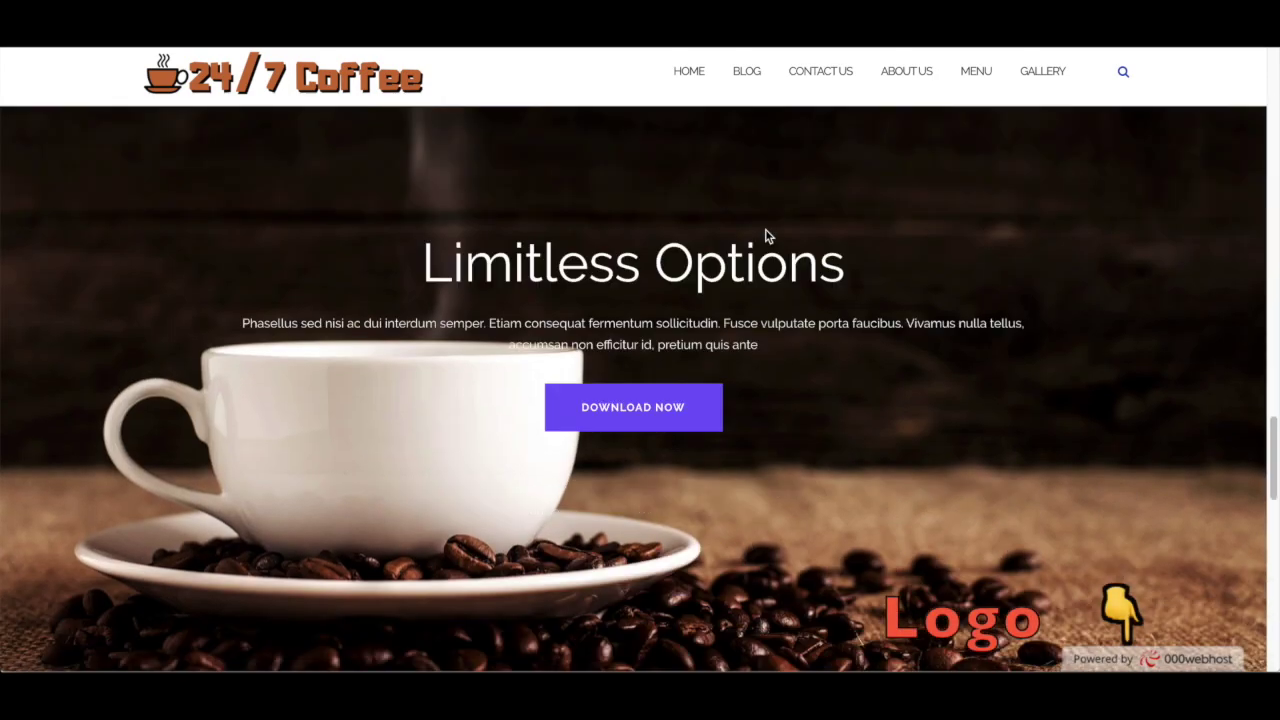
scroll(767, 236, "down", 3)
scroll(767, 236, "down", 3)
scroll(767, 236, "down", 5)
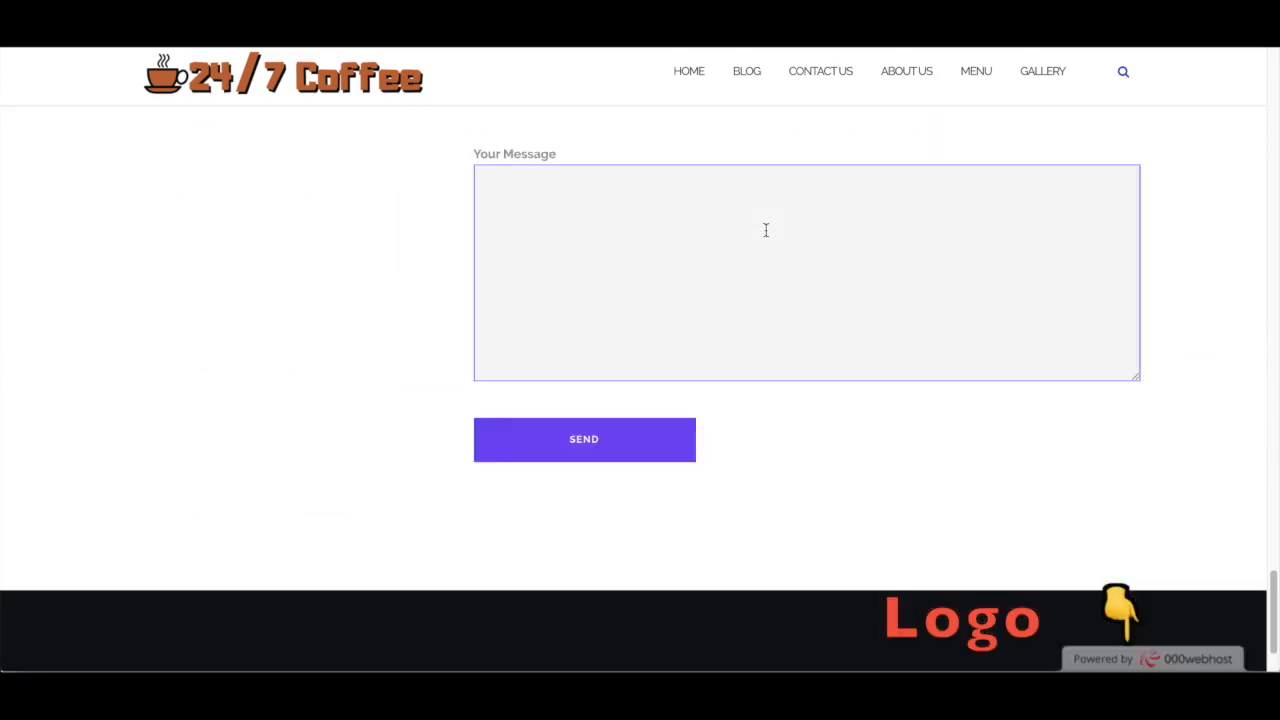
scroll(766, 230, "up", 4)
scroll(767, 232, "up", 5)
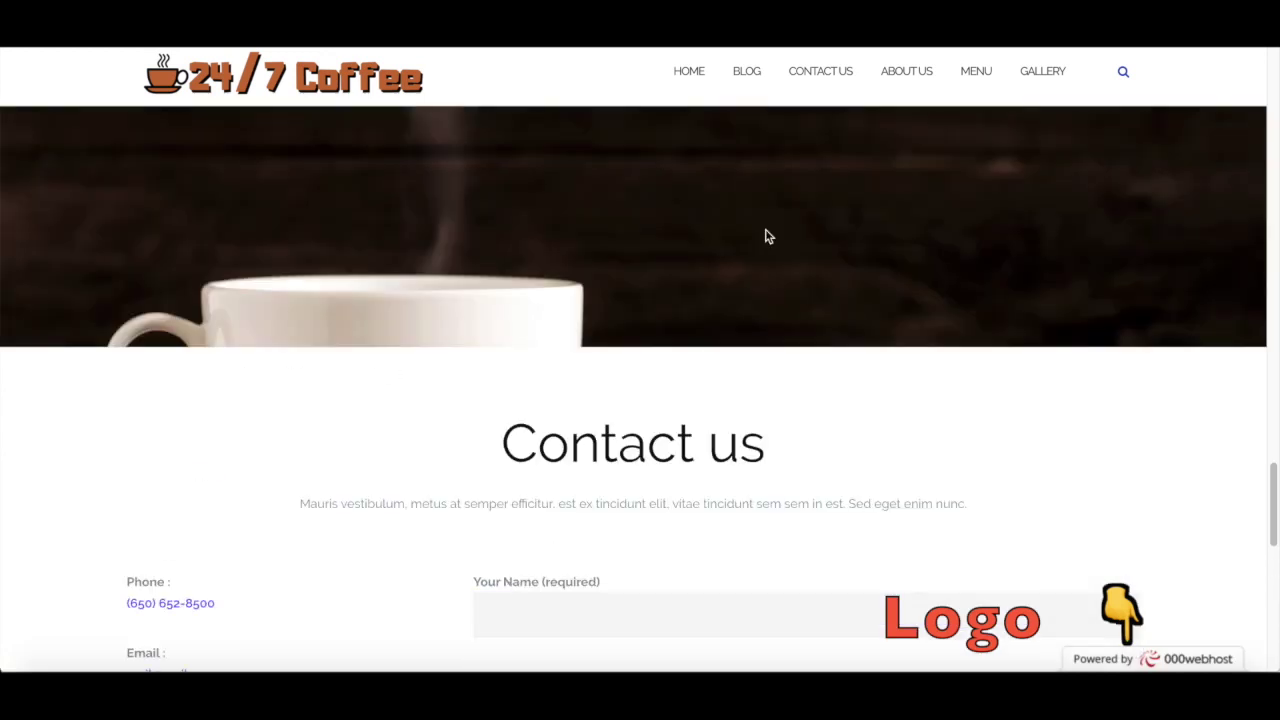
scroll(768, 234, "up", 5)
scroll(766, 236, "up", 5)
scroll(766, 236, "up", 3)
scroll(767, 236, "up", 5)
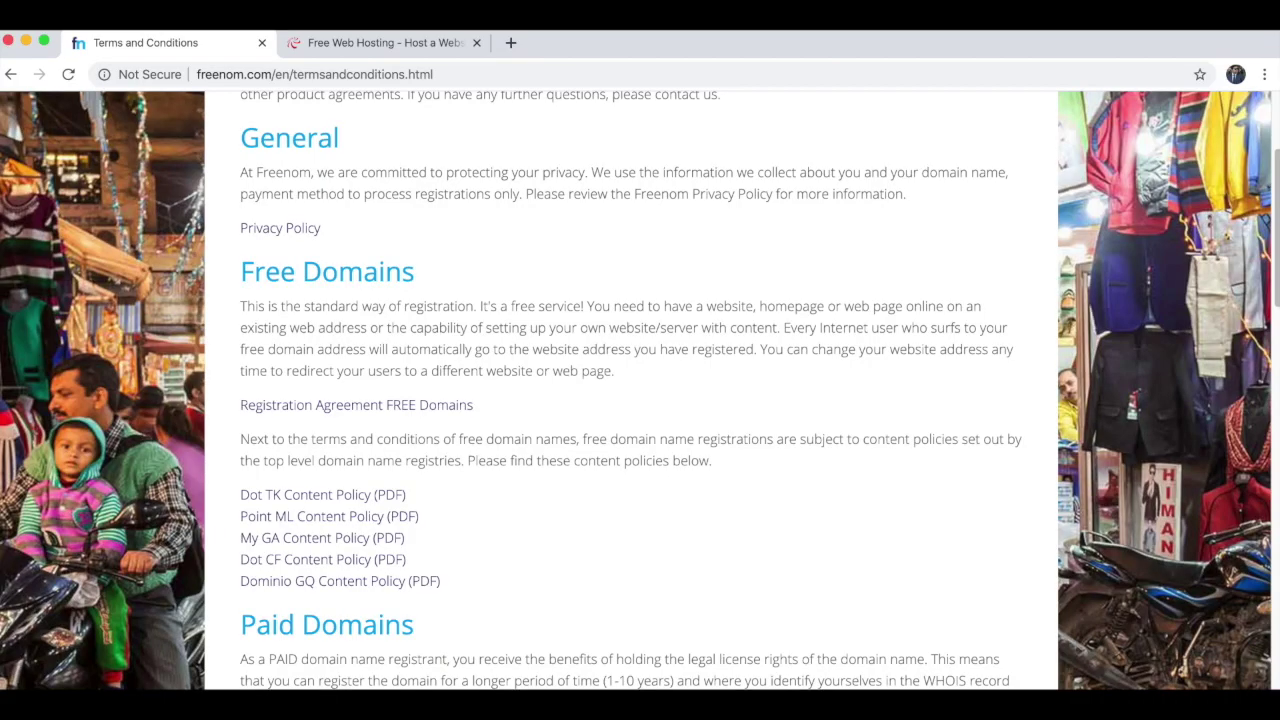
left_click(214, 76)
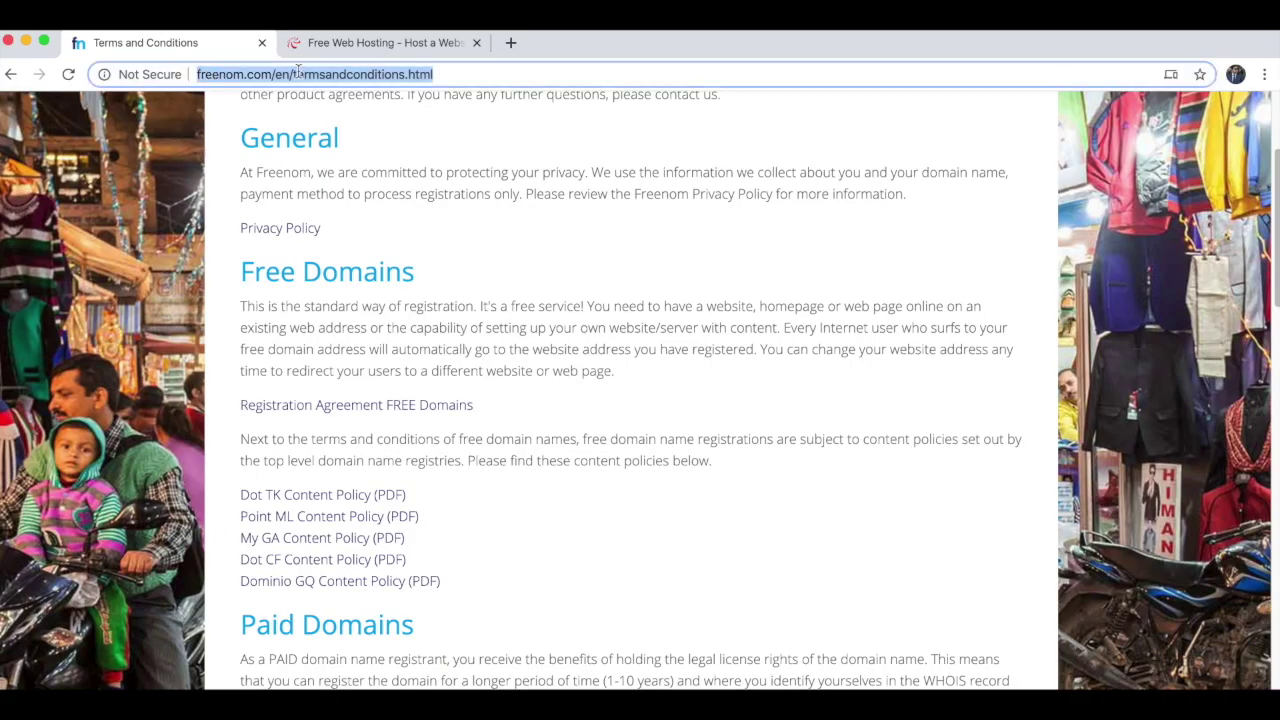
left_click(345, 45)
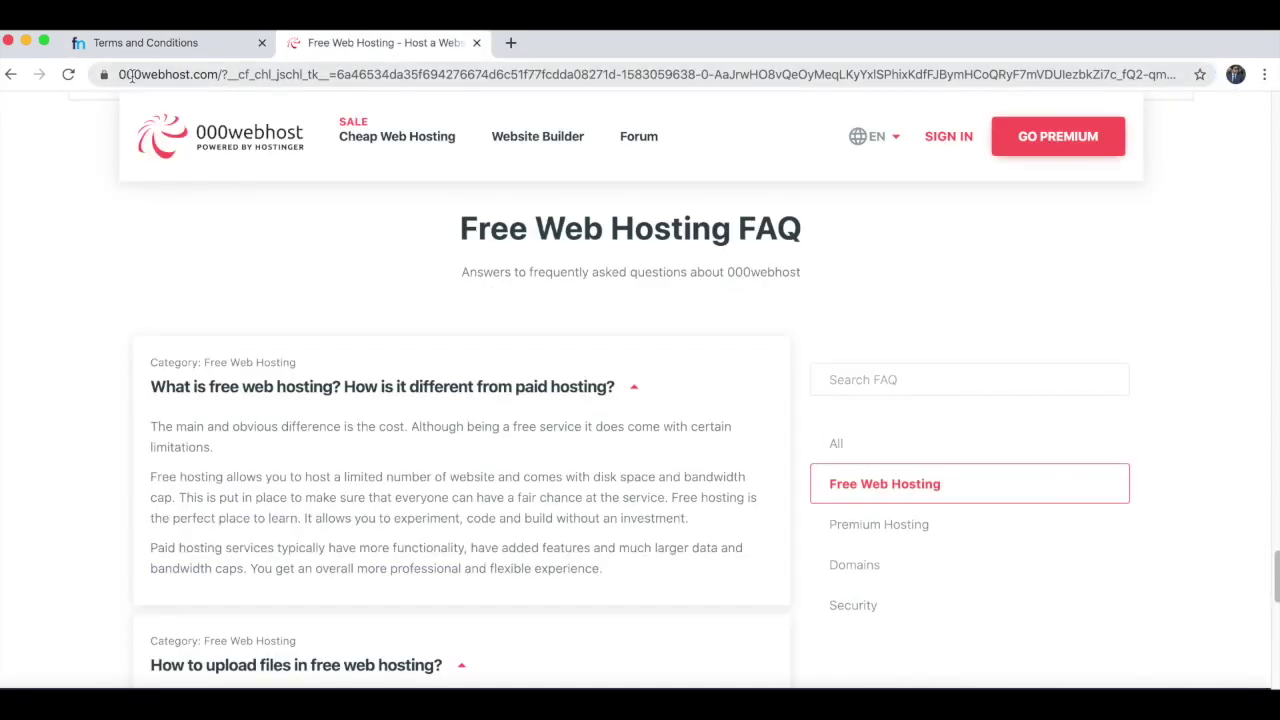
left_click(131, 76)
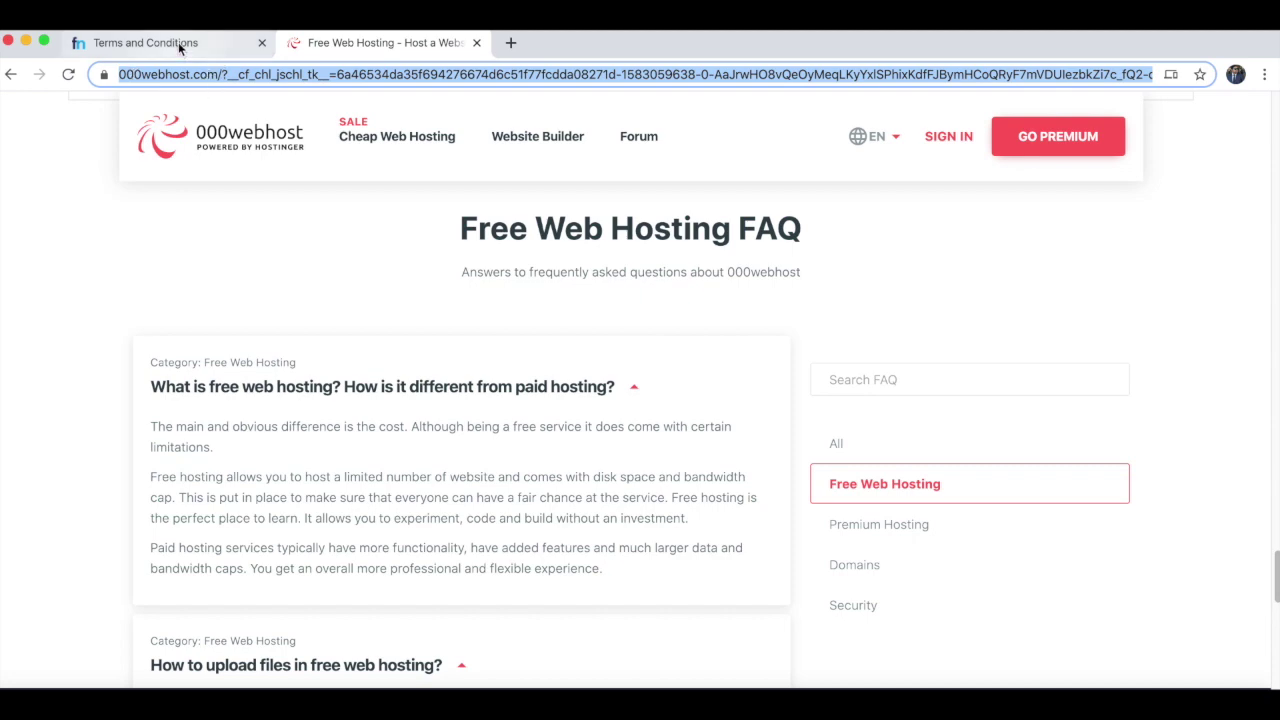
left_click(178, 42)
left_click(494, 290)
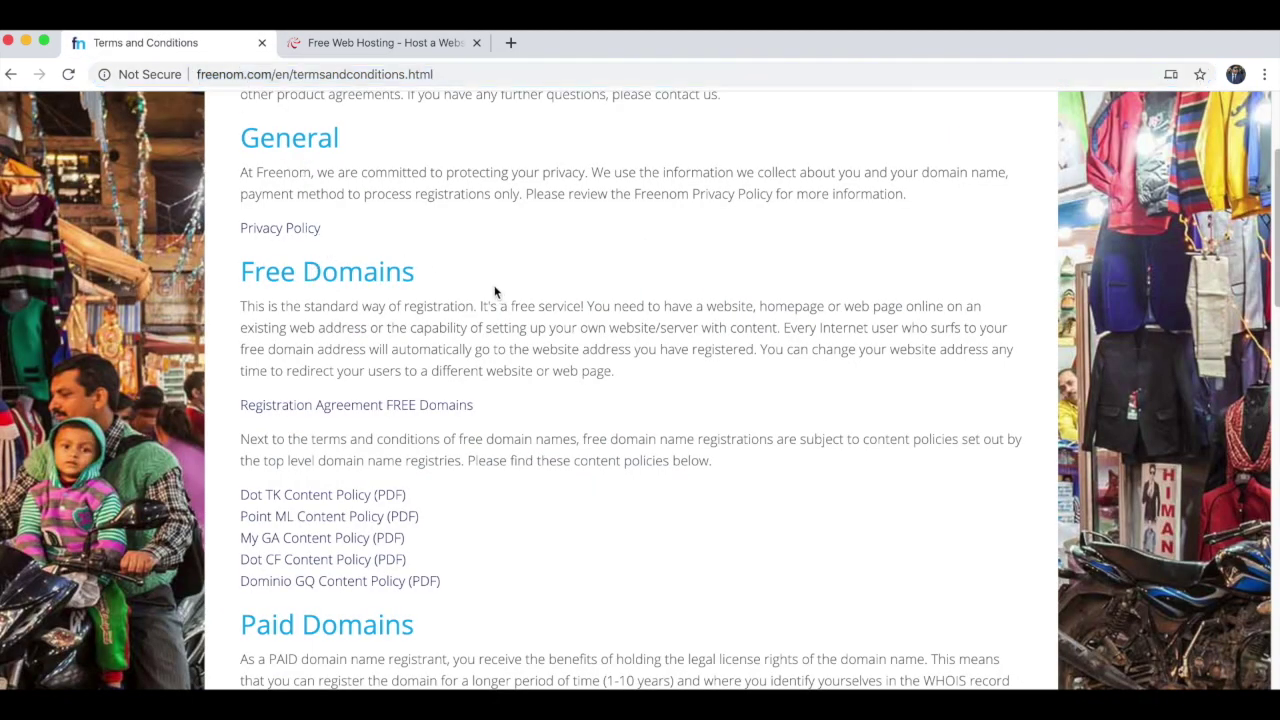
left_click_drag(242, 270, 411, 272)
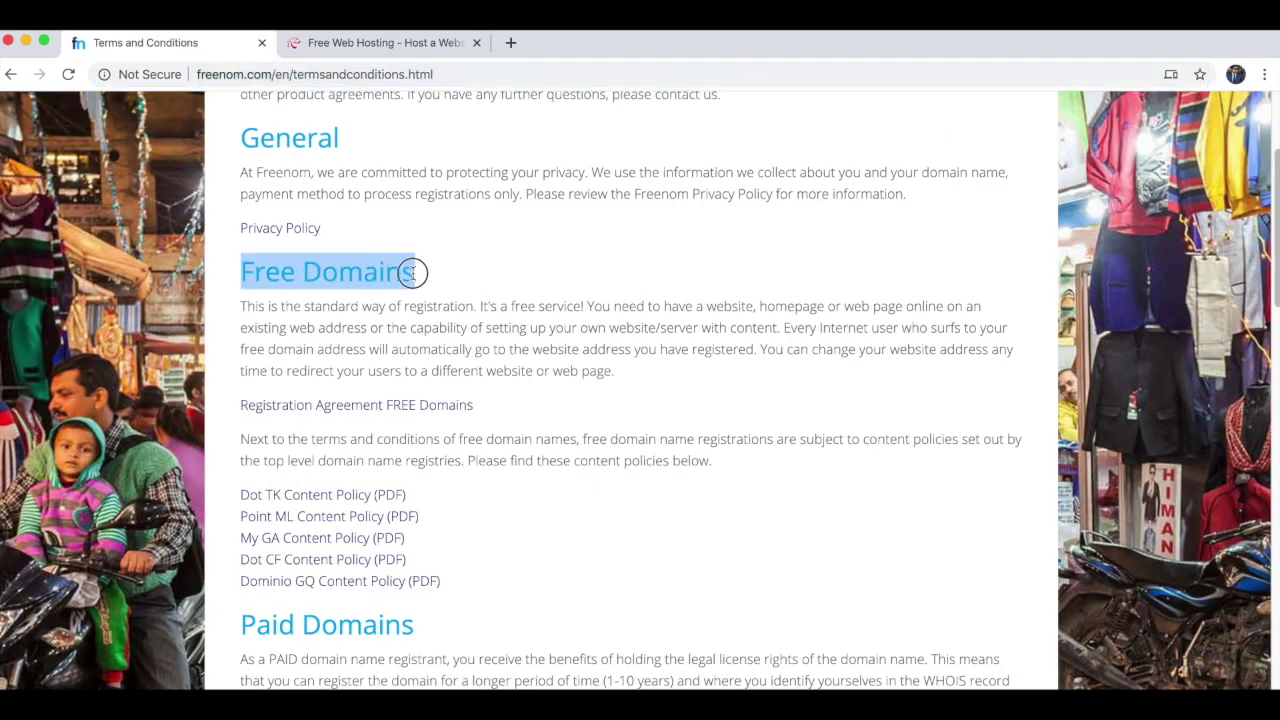
left_click(375, 43)
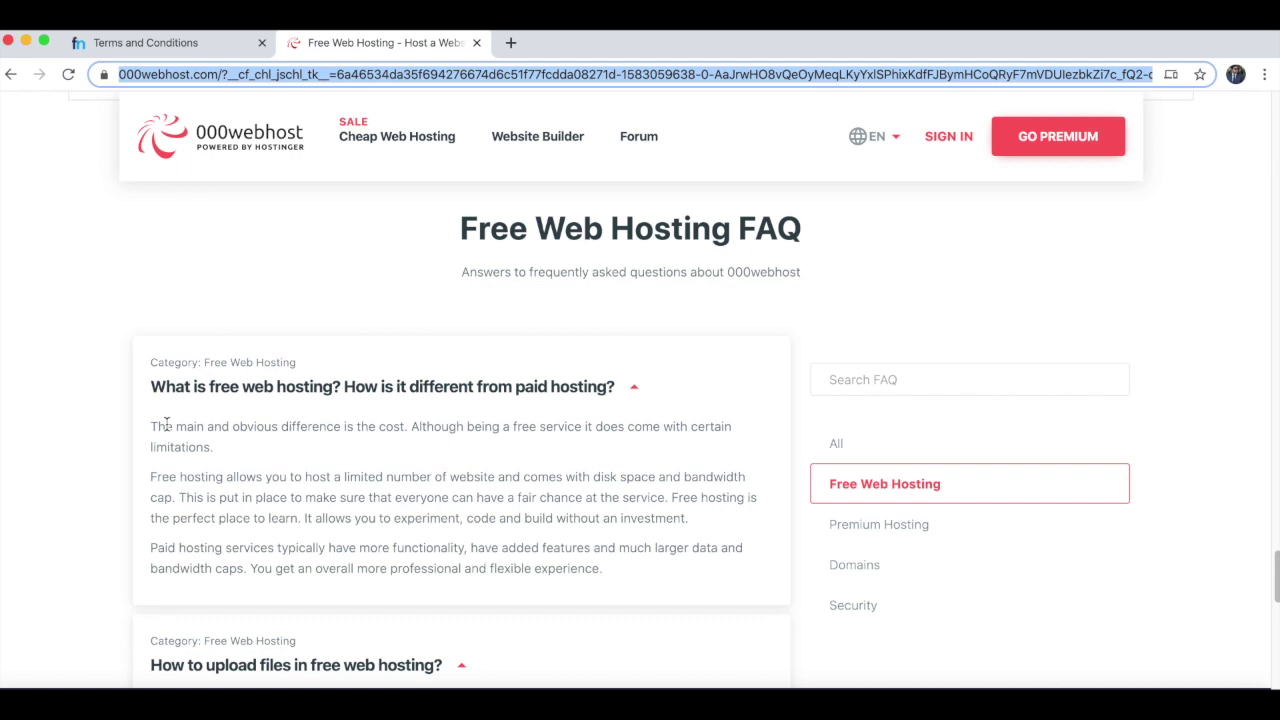
mouse_move(150, 477)
left_mouse_down()
mouse_move(266, 474)
mouse_move(222, 474)
left_mouse_up()
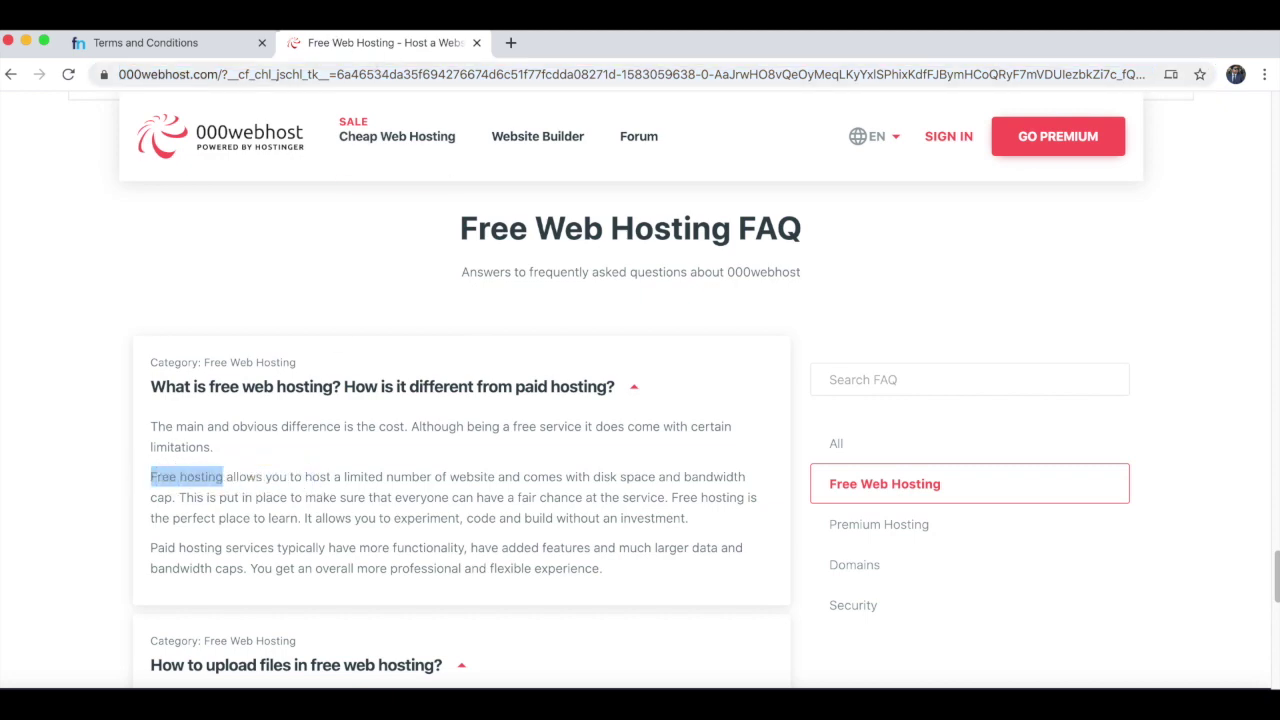
left_click(185, 43)
left_click(418, 304)
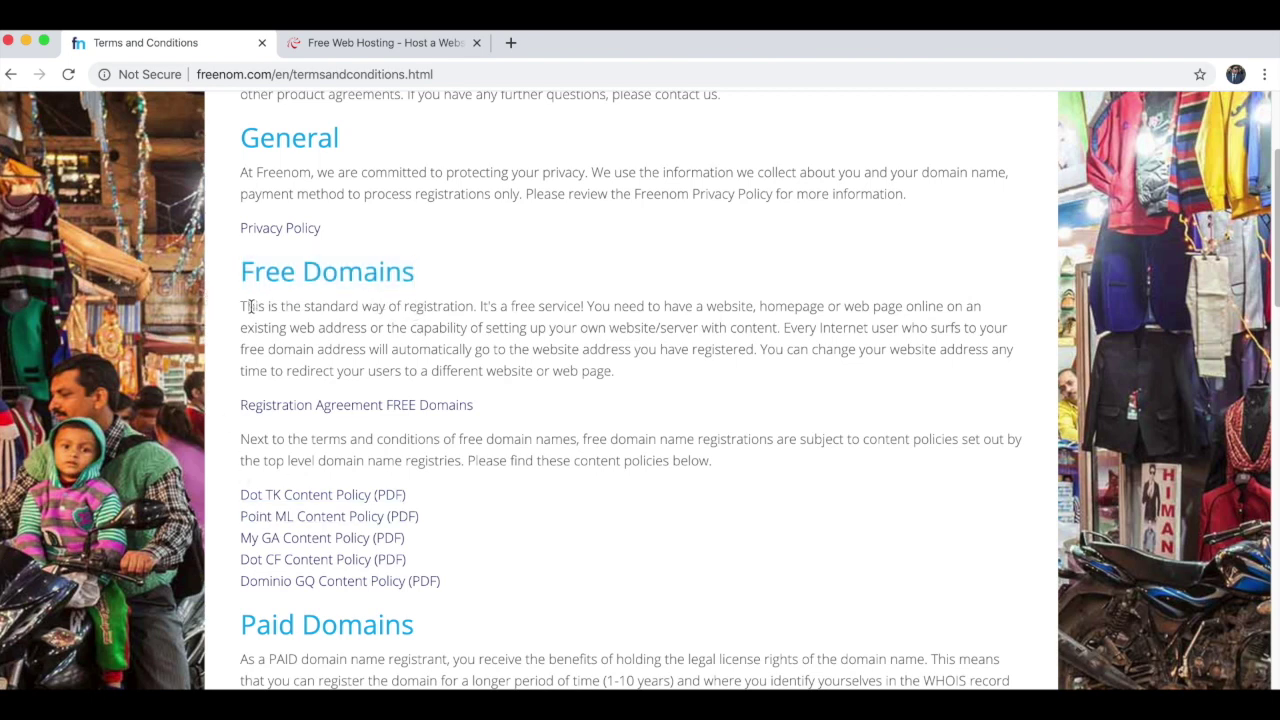
mouse_move(479, 305)
left_mouse_down()
mouse_move(966, 311)
mouse_move(622, 330)
mouse_move(783, 327)
left_mouse_up()
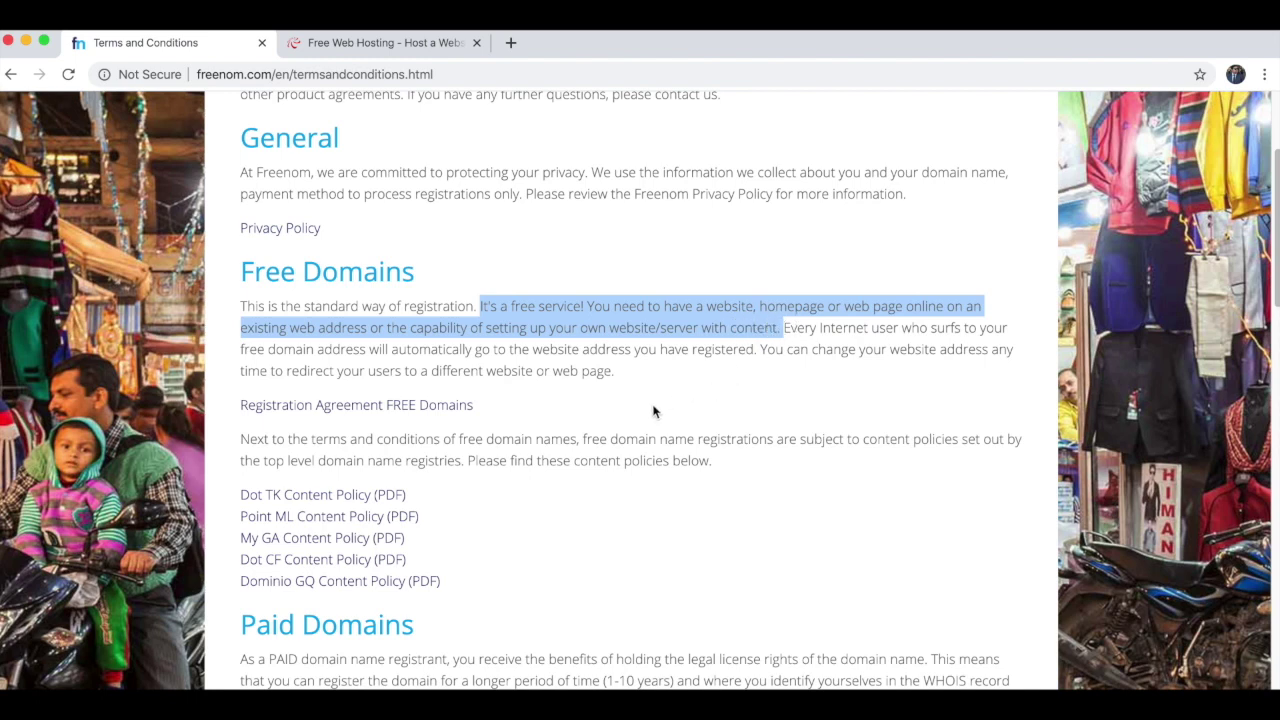
scroll(653, 411, "down", 1)
scroll(653, 405, "down", 2)
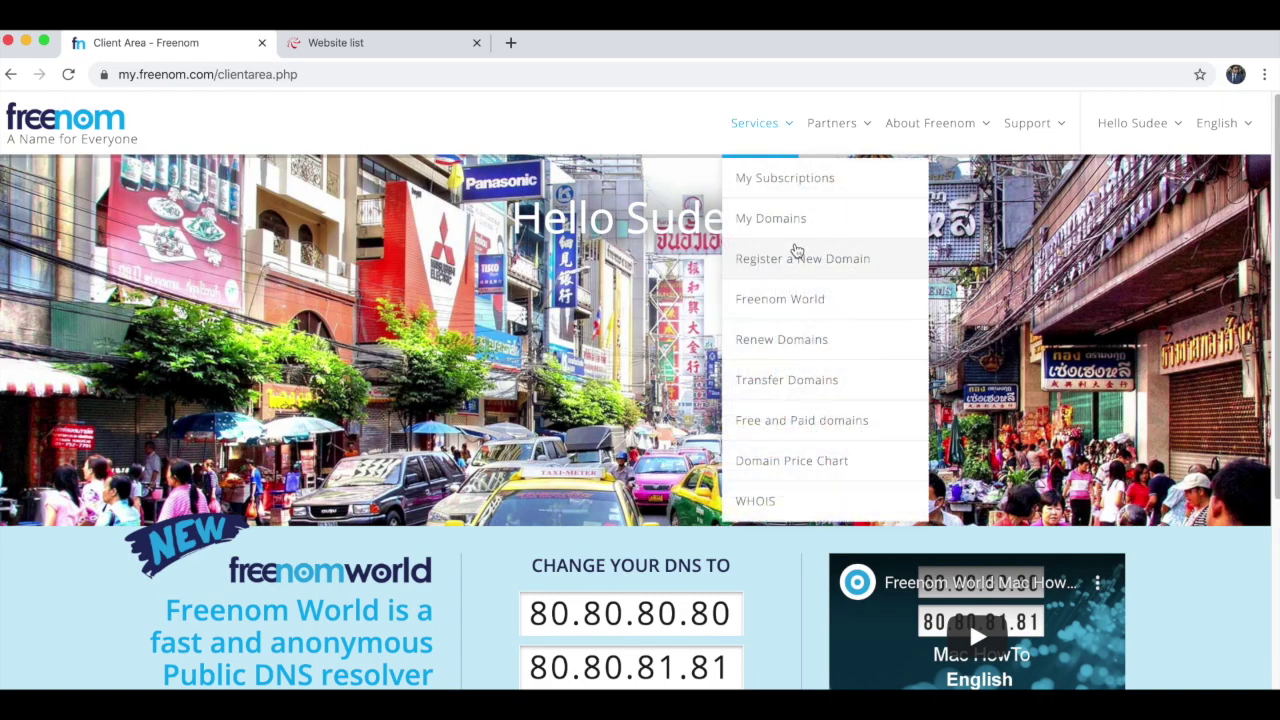
Step: Open Freenom's Register a New Domain search page
left_click(794, 256)
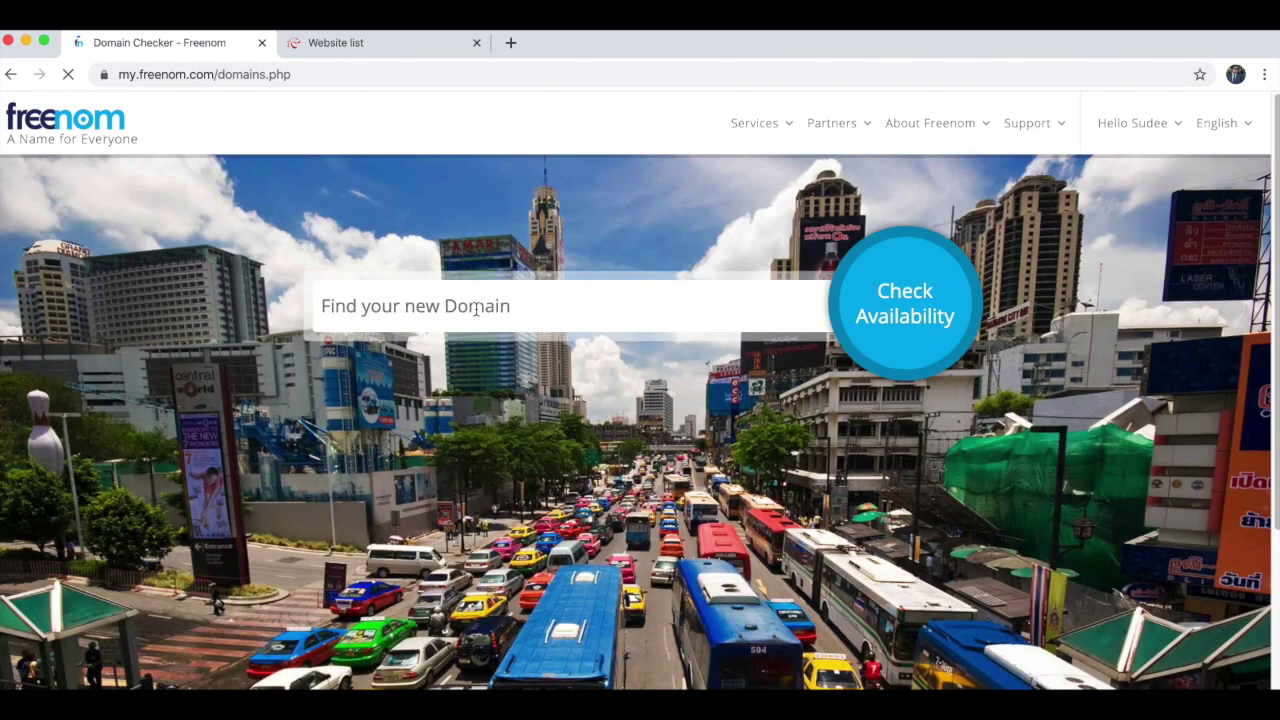
Step: Search for 24bar7coffee, add the free .tk domain to the cart, and go to checkout
type("24")
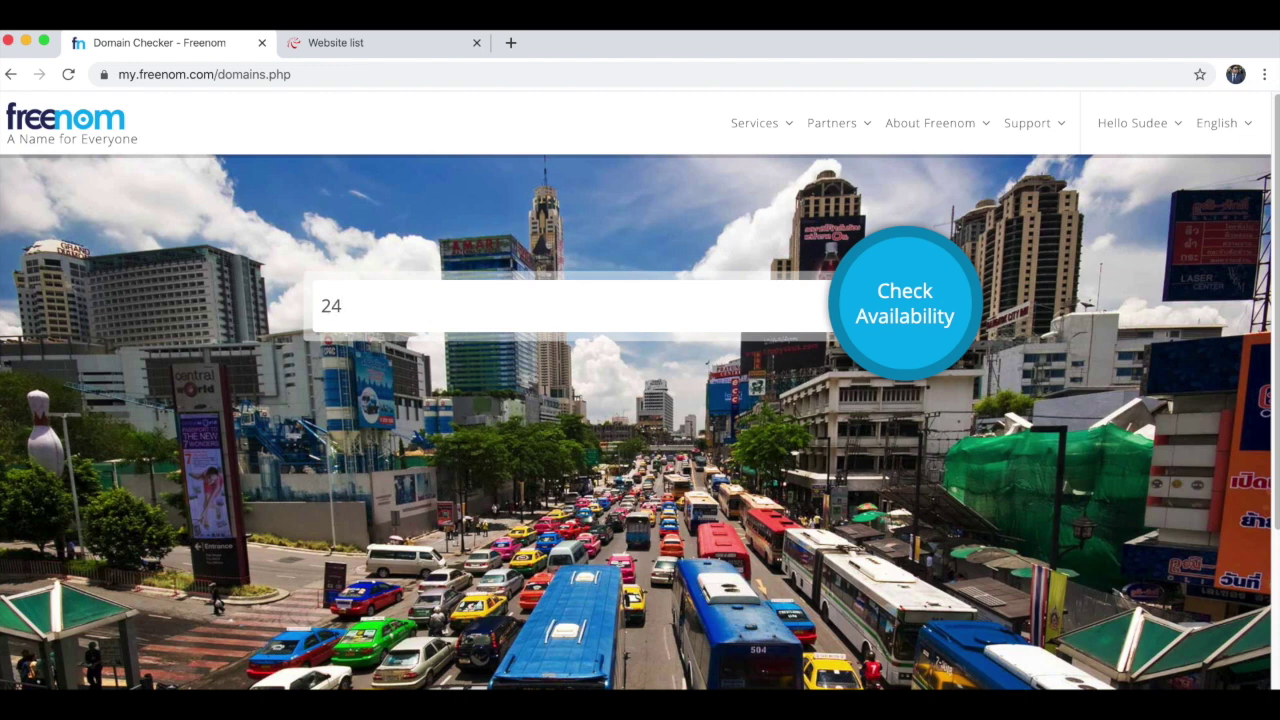
type("bar7co")
type("ffee")
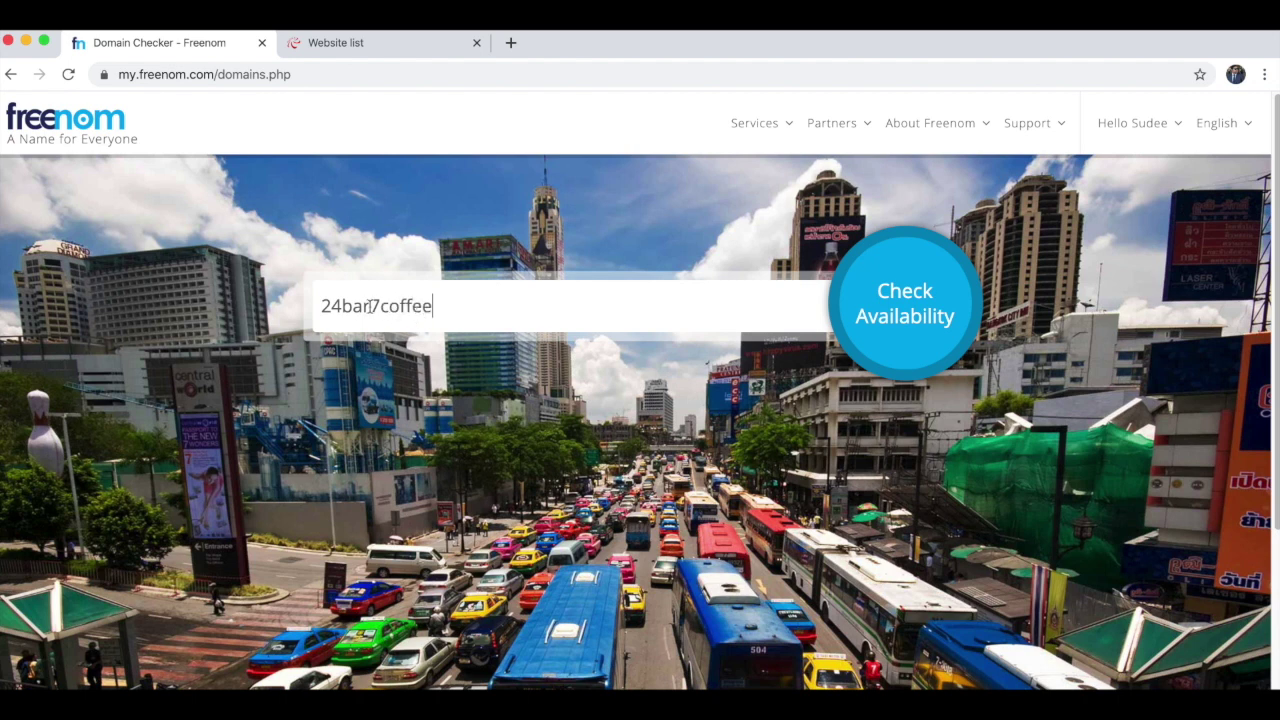
left_click(903, 316)
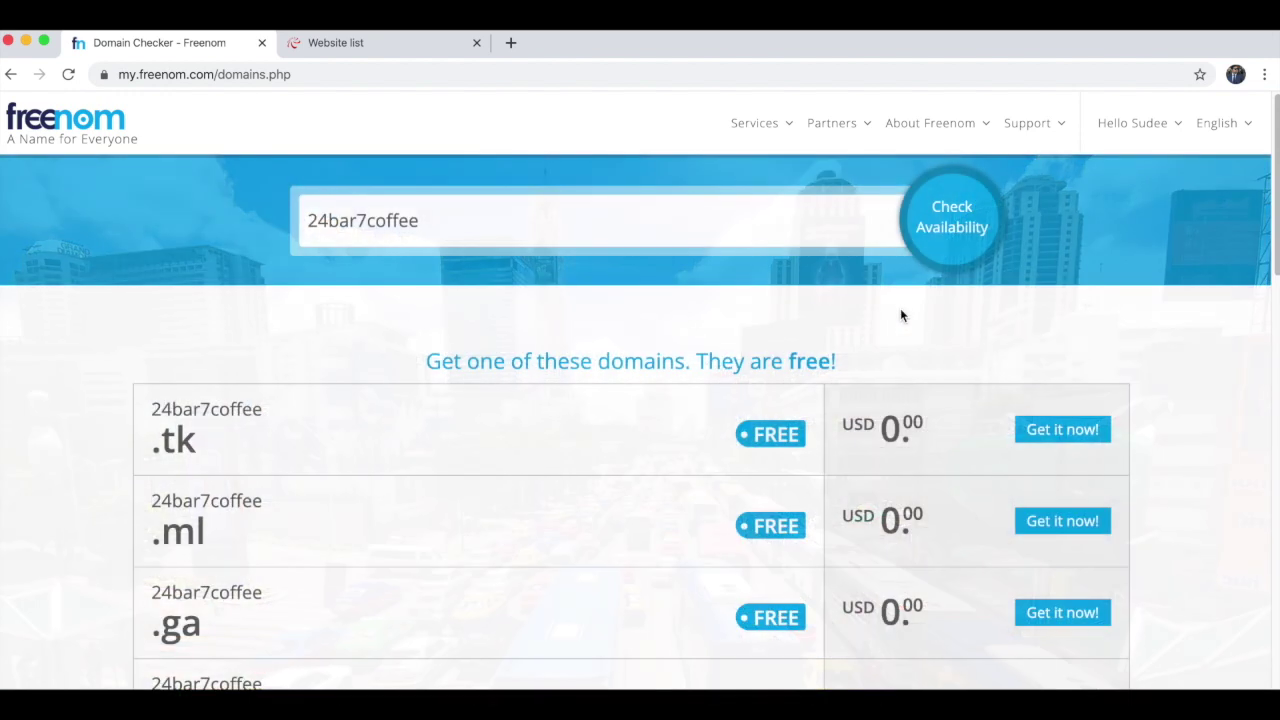
left_click(1064, 432)
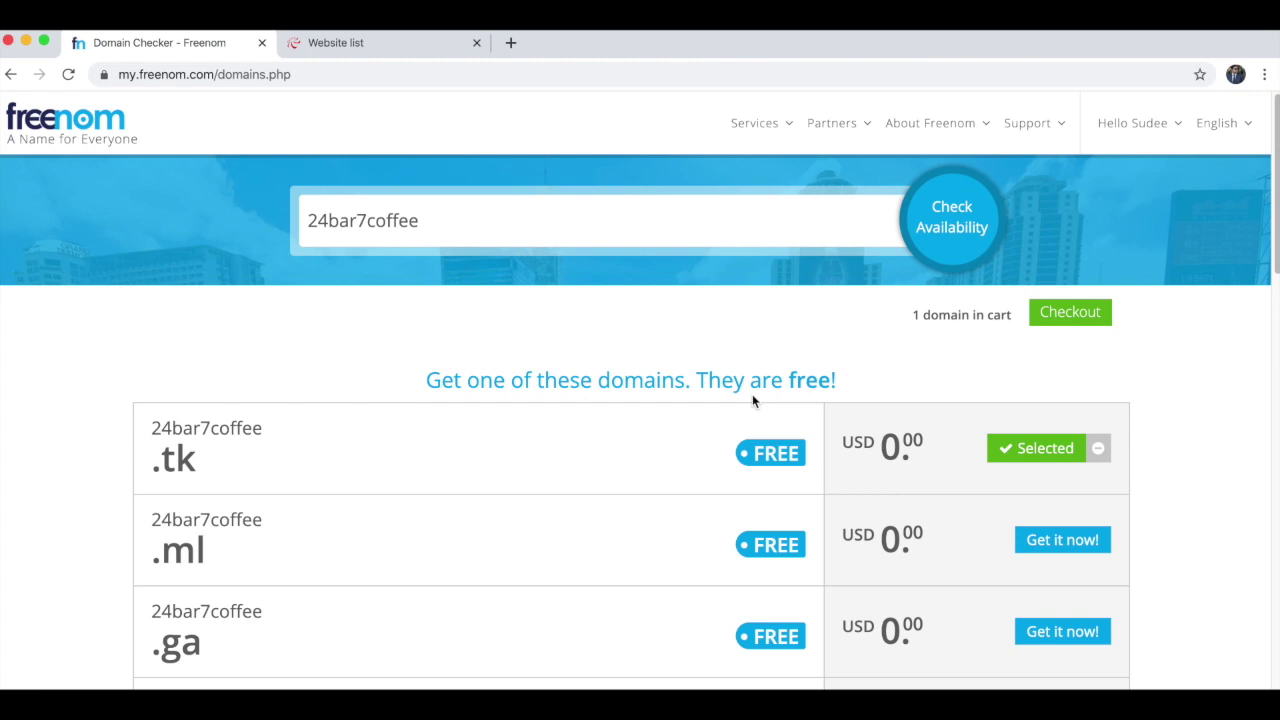
left_click(1070, 312)
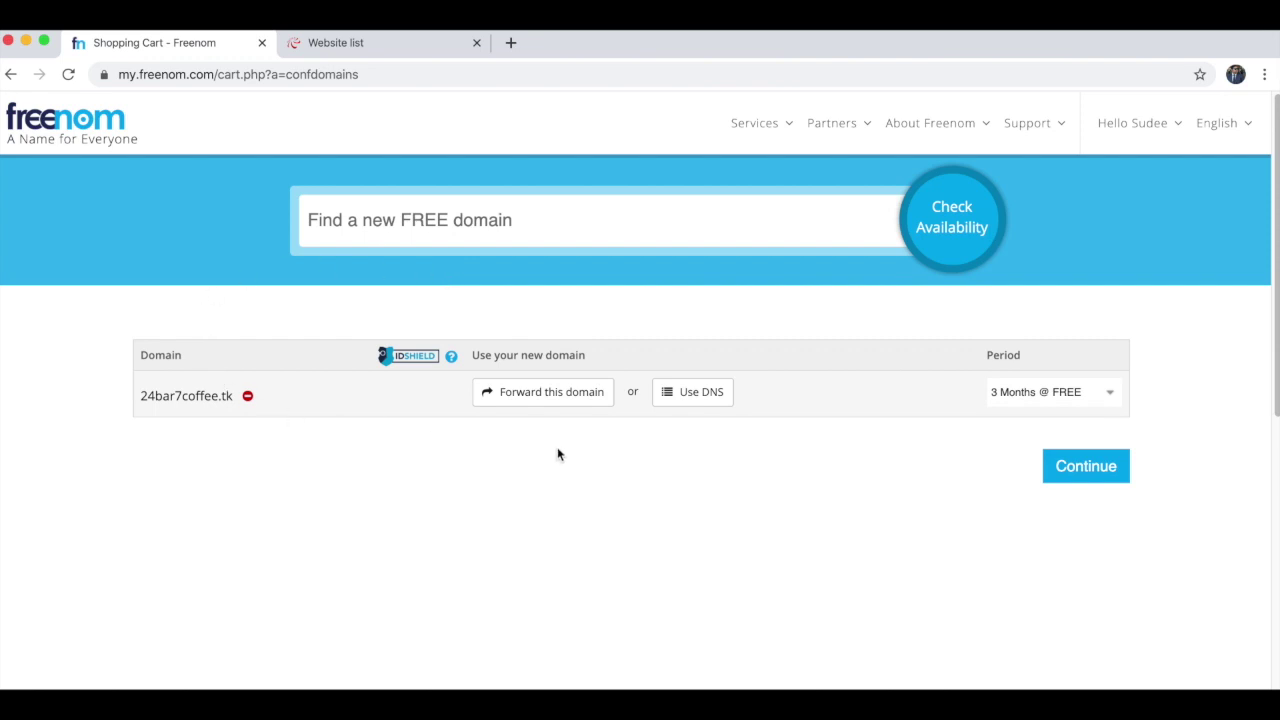
Step: Choose a free 12-month period, accept the terms, and complete the $0.00 order
left_click(1099, 393)
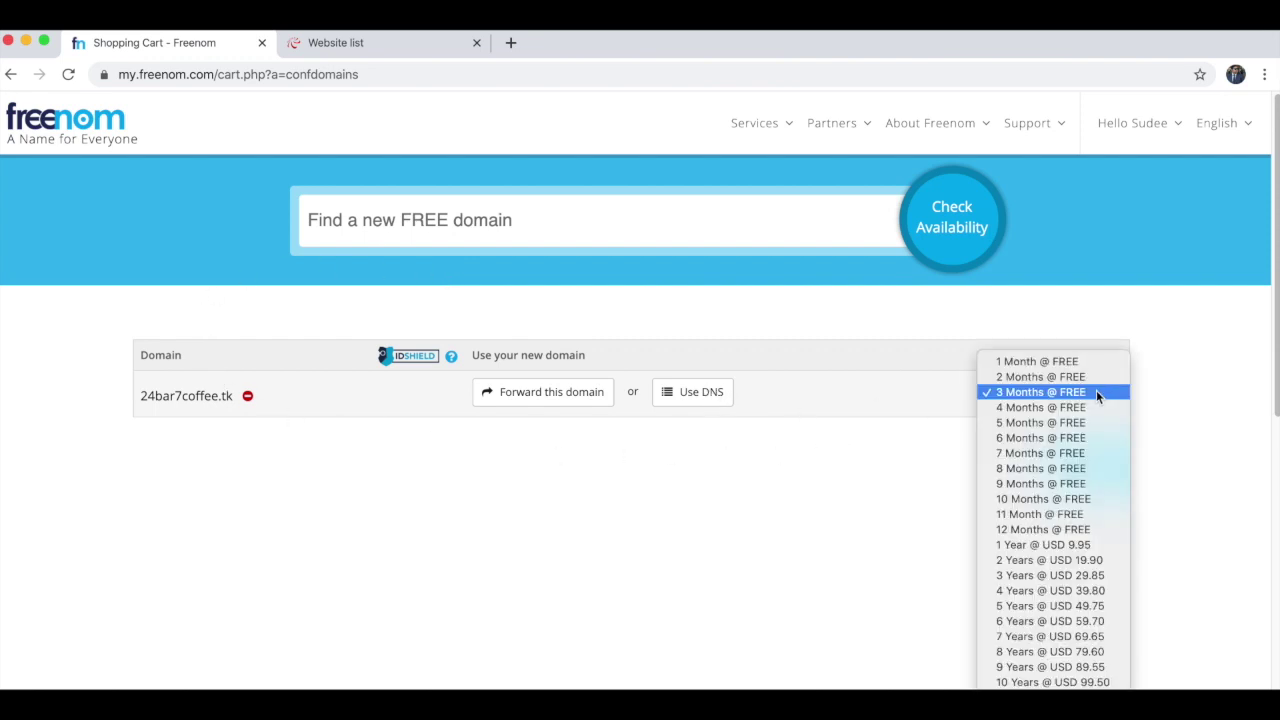
left_click(1048, 529)
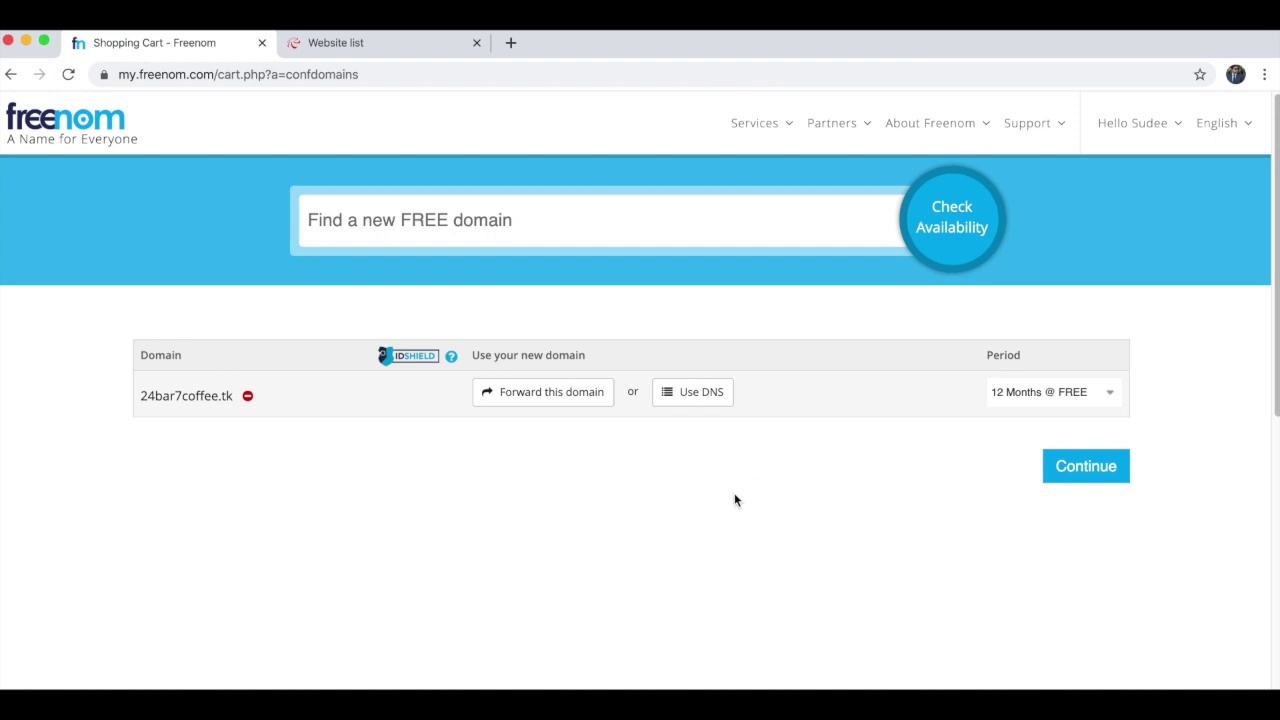
left_click(1098, 472)
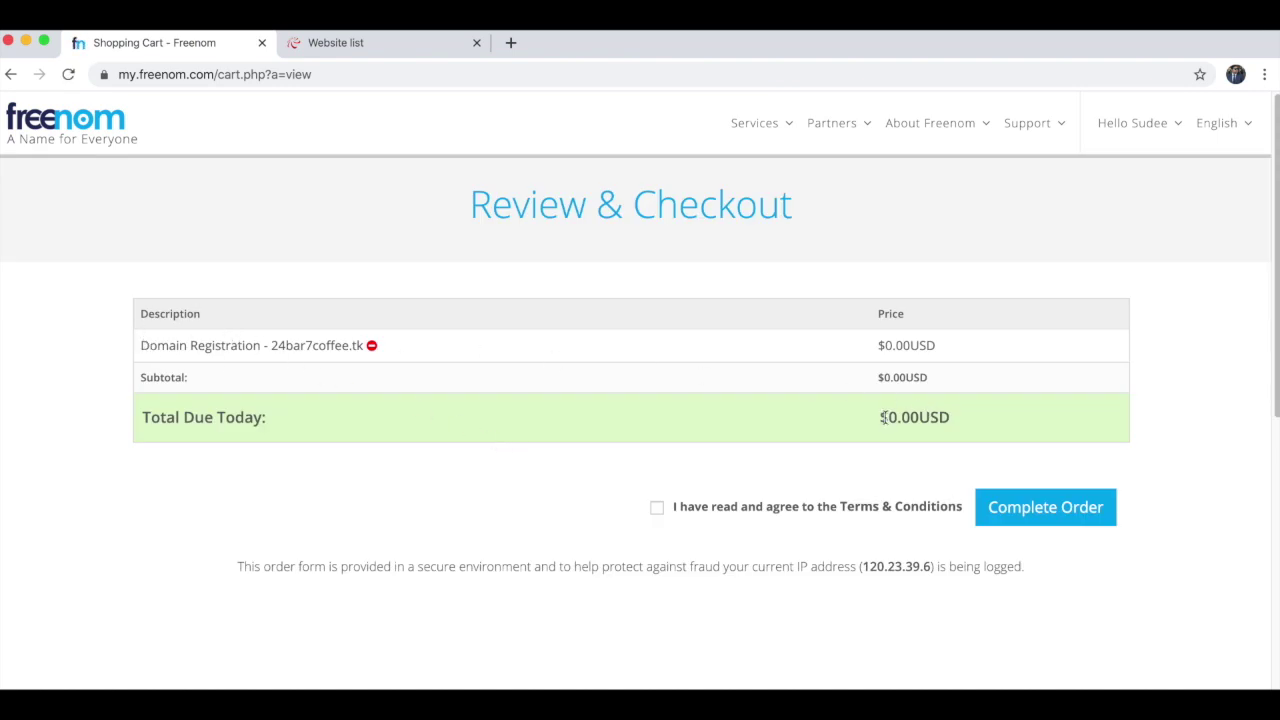
left_click_drag(883, 417, 1012, 414)
left_click(849, 453)
left_click(657, 508)
left_click(1014, 503)
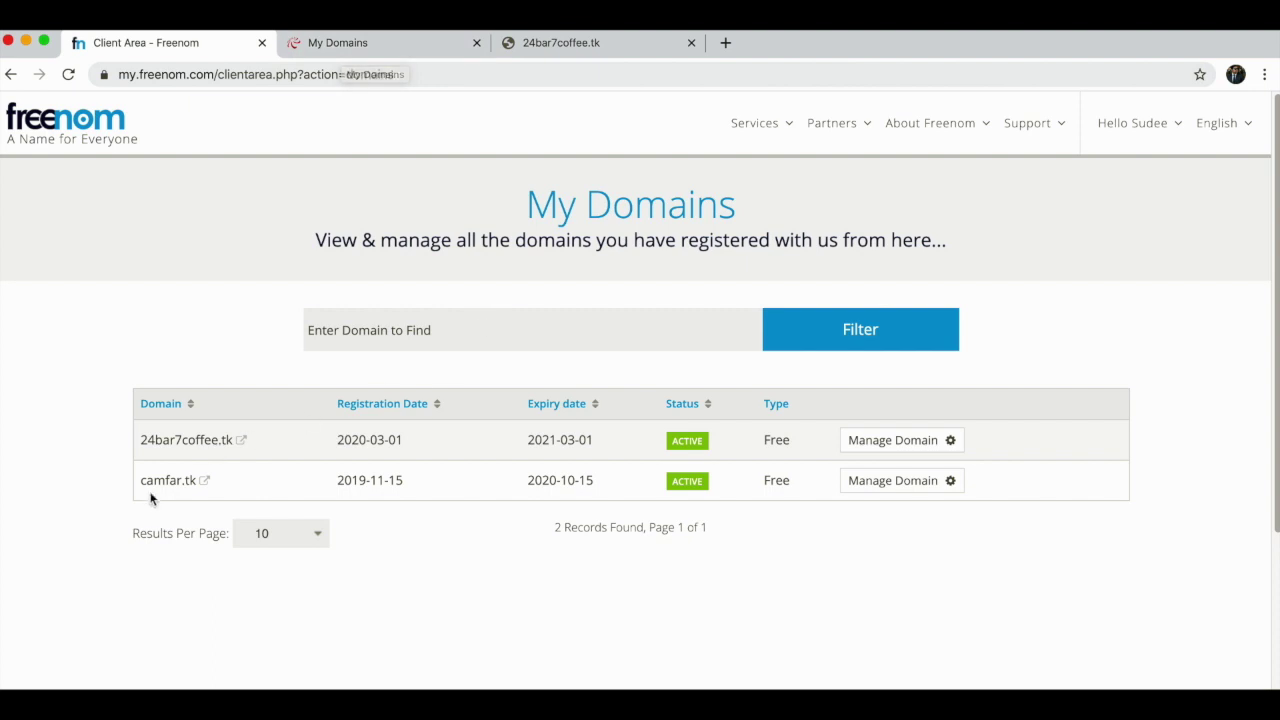
Step: Switch 24bar7coffee.tk to custom nameservers and paste ns01.000webhost.com as Nameserver 1
left_click(893, 447)
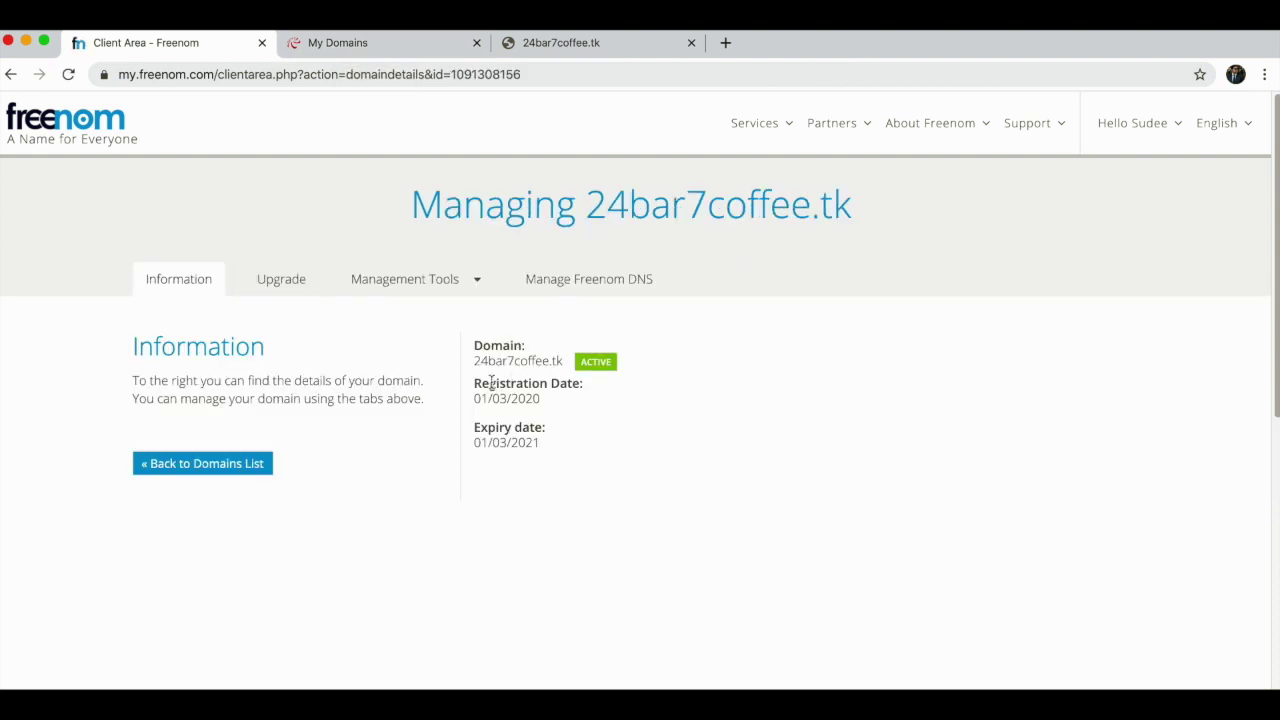
left_click(462, 283)
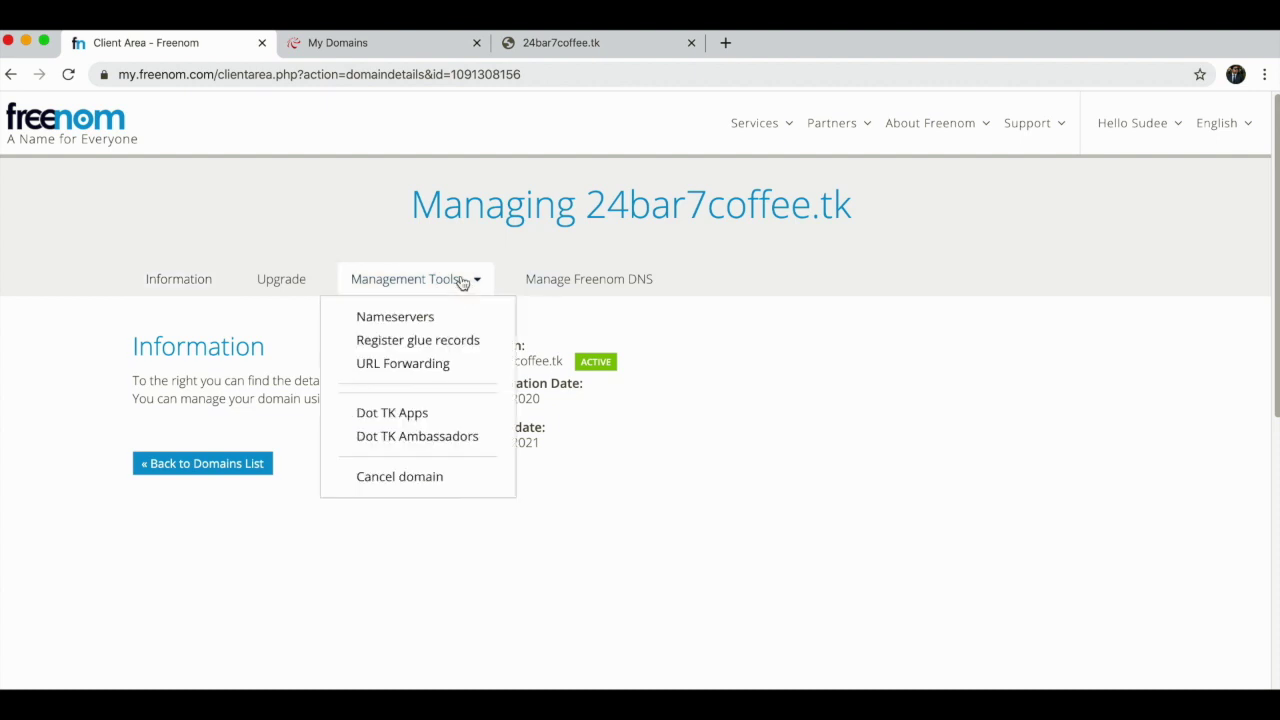
left_click(400, 318)
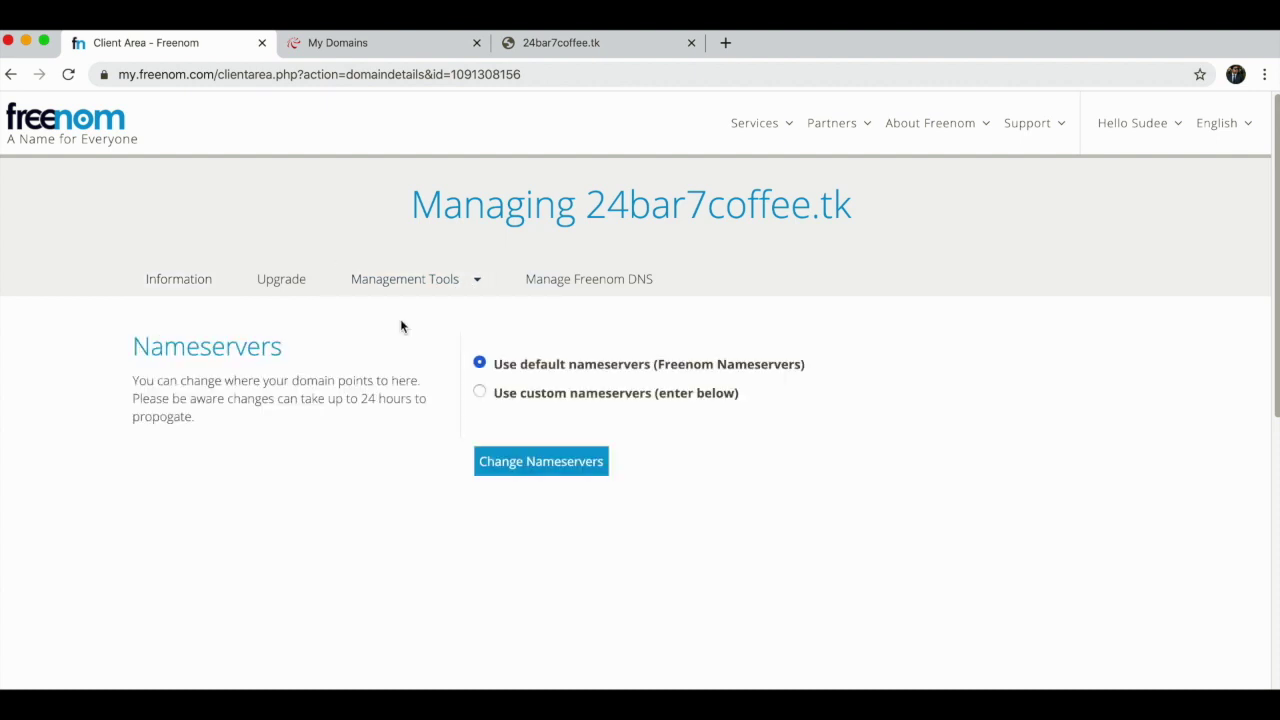
left_click(480, 392)
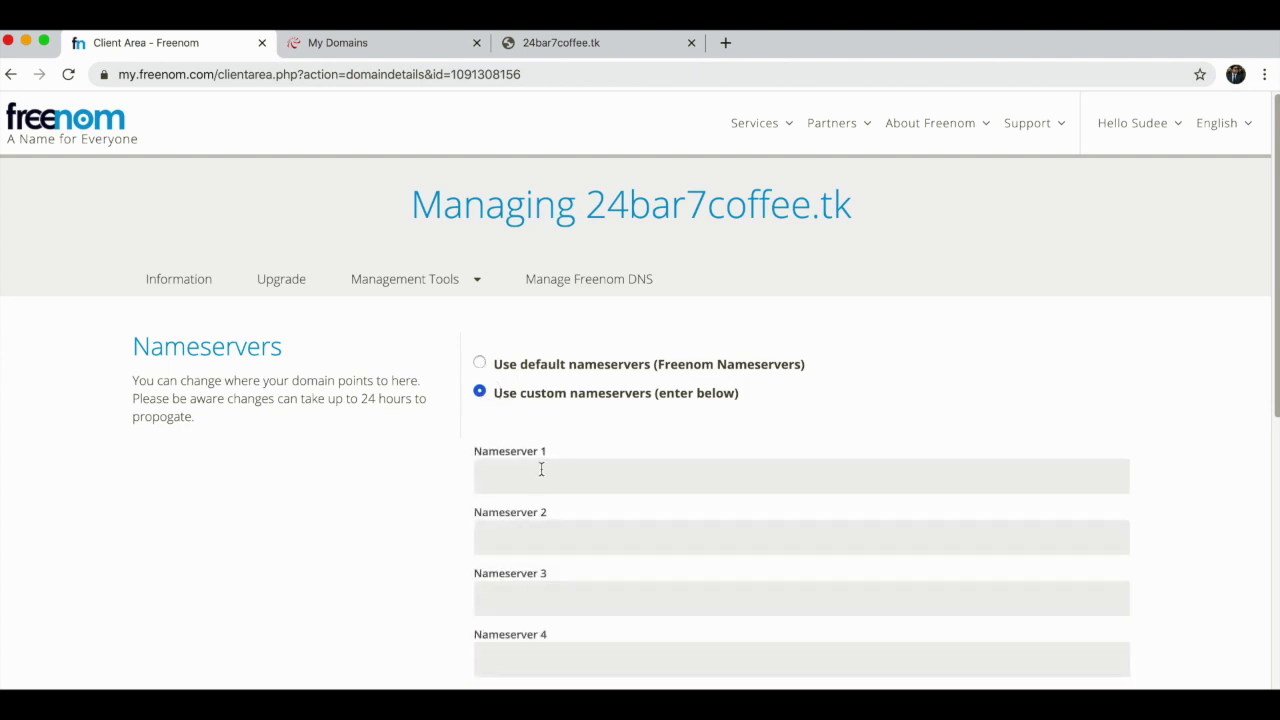
right_click(541, 469)
left_click(580, 580)
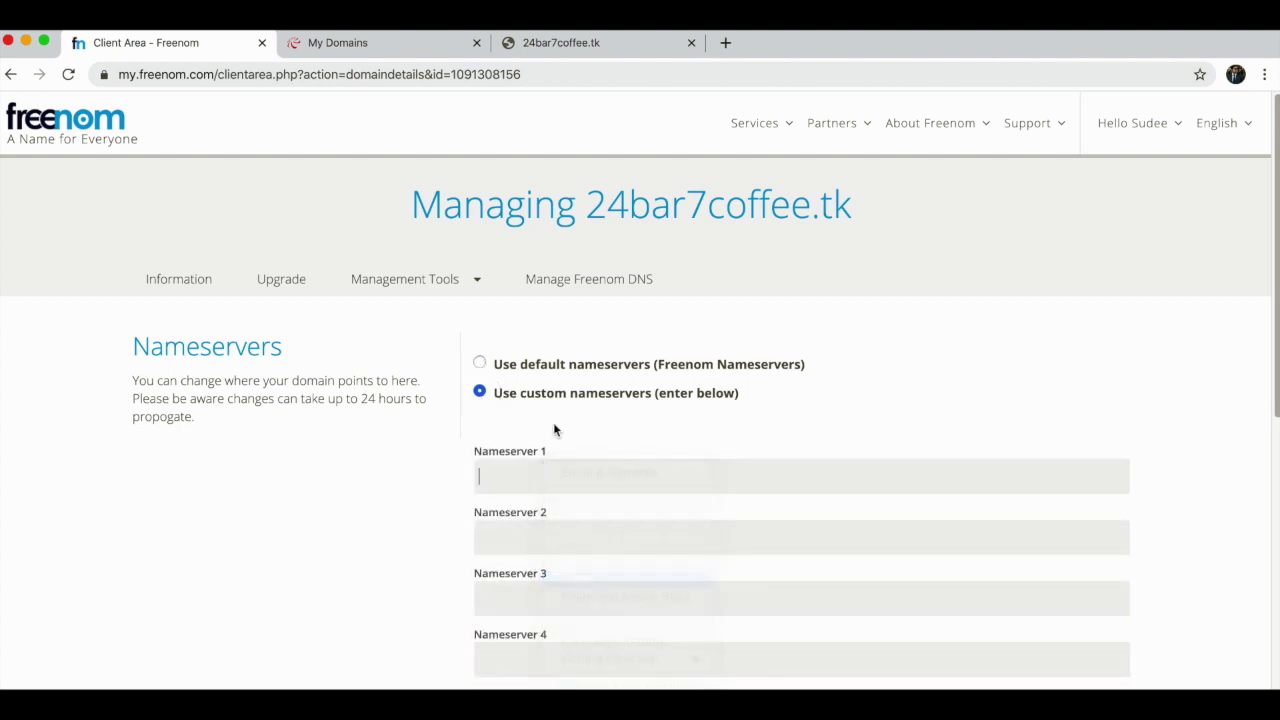
Step: Copy ns02.000webhost.com from 000webhost into Nameserver 2 and save the nameserver change
left_click(343, 40)
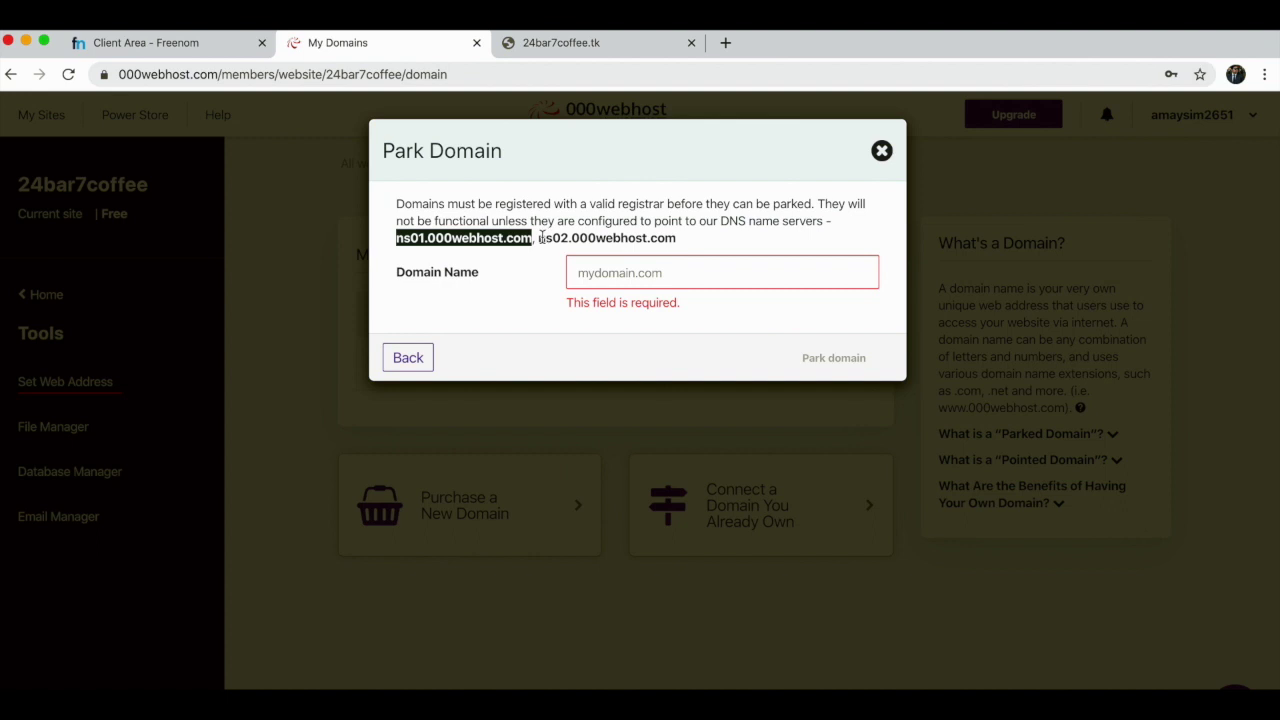
left_click_drag(541, 238, 665, 239)
right_click(660, 240)
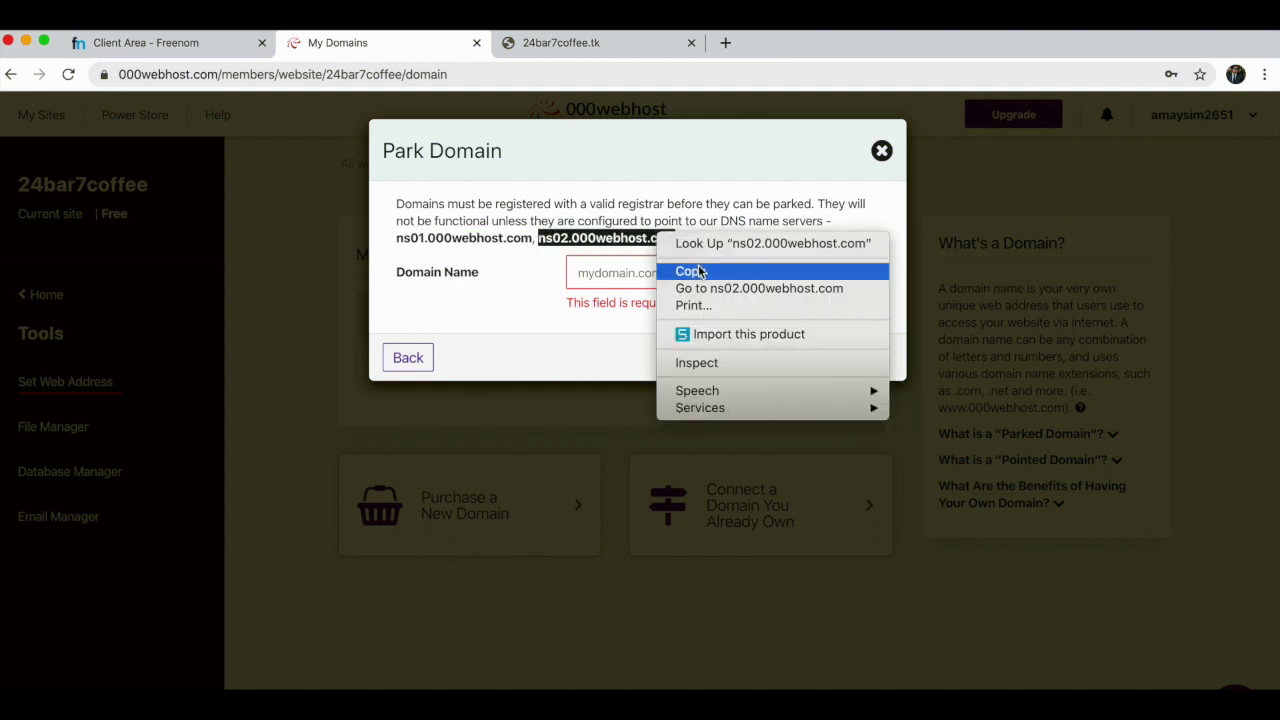
left_click(690, 272)
left_click(150, 42)
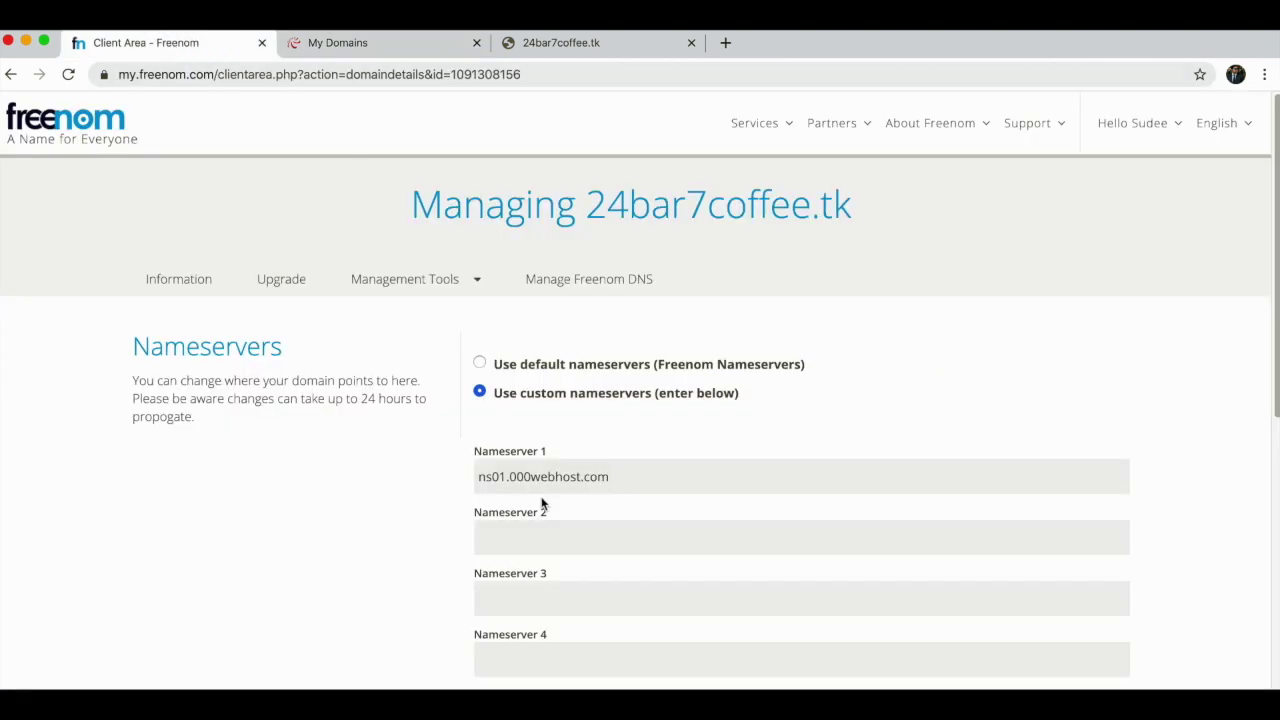
left_click(544, 545)
right_click(544, 545)
left_click(598, 580)
scroll(458, 436, "down", 5)
left_click(543, 530)
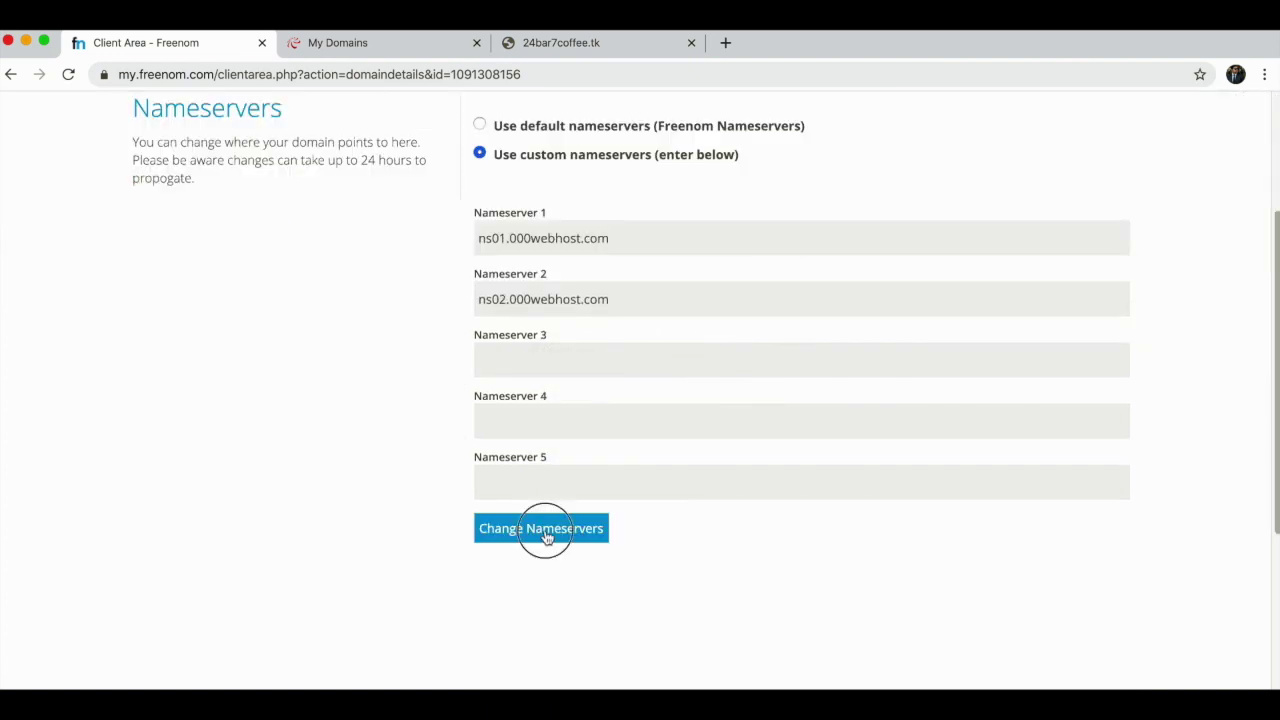
left_click(379, 40)
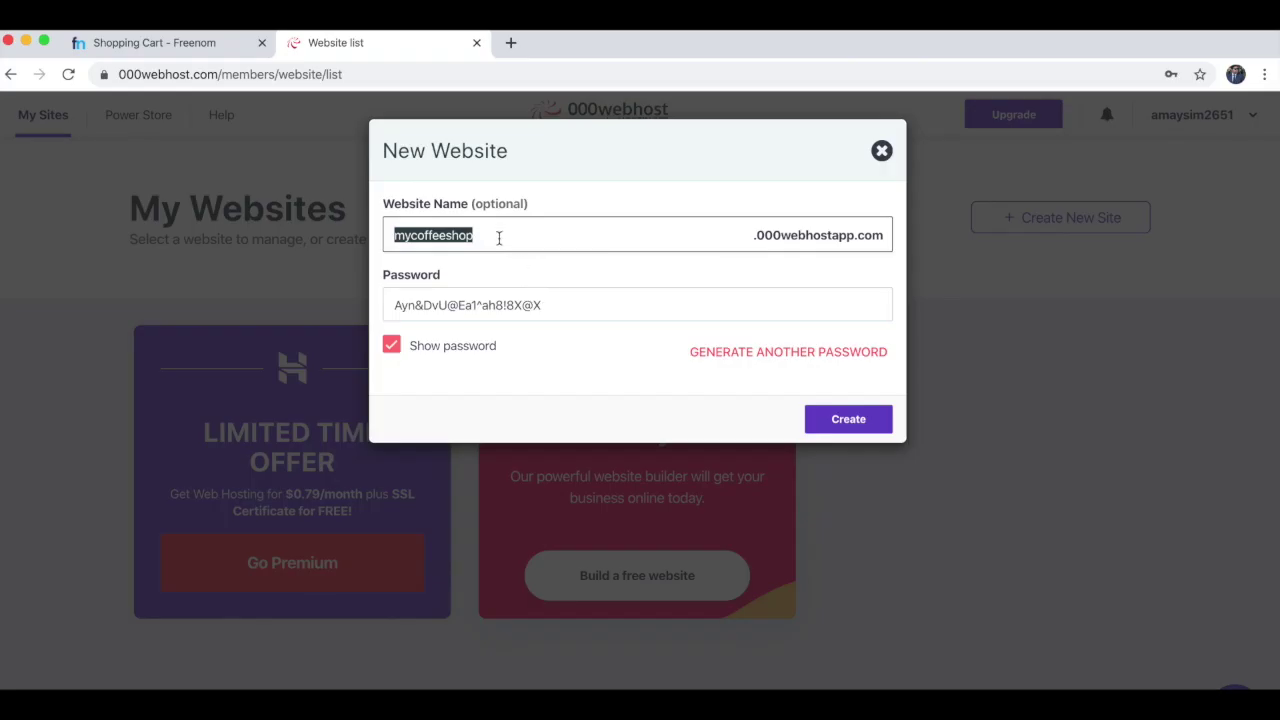
Step: Create a 000webhost site named 24bar7coffee with a custom, hidden password
key("BackSpace")
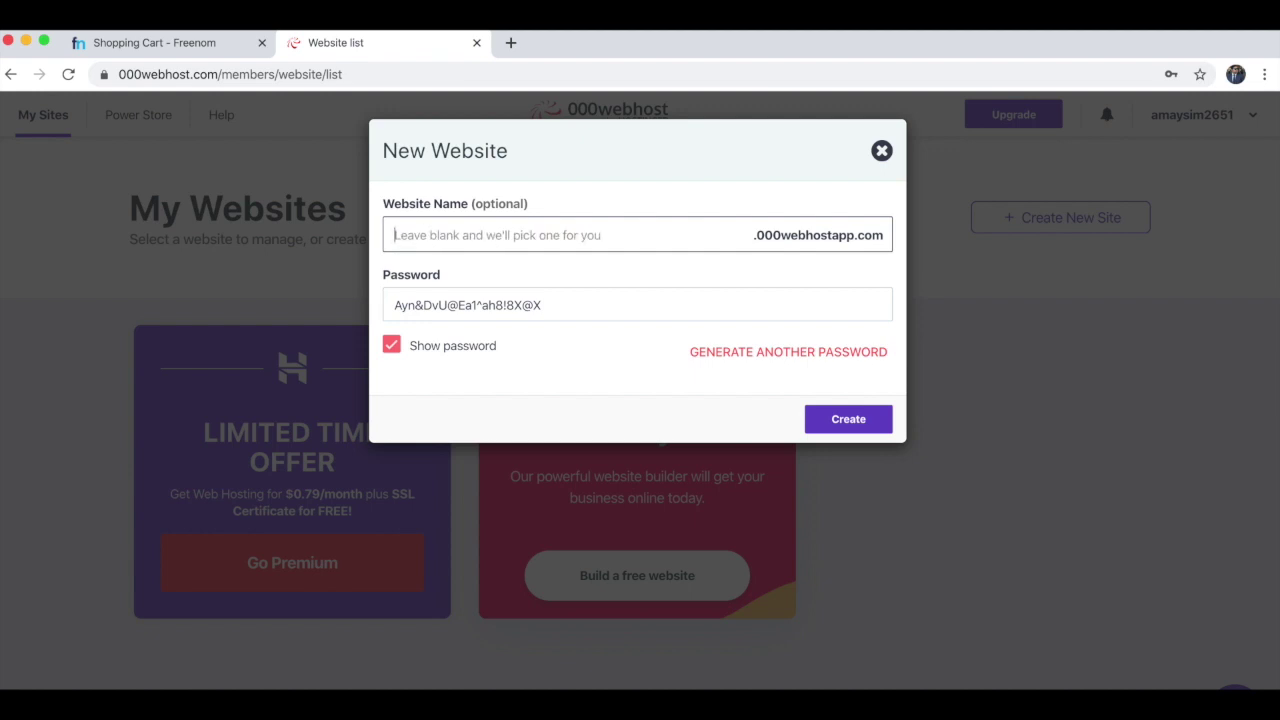
type("24")
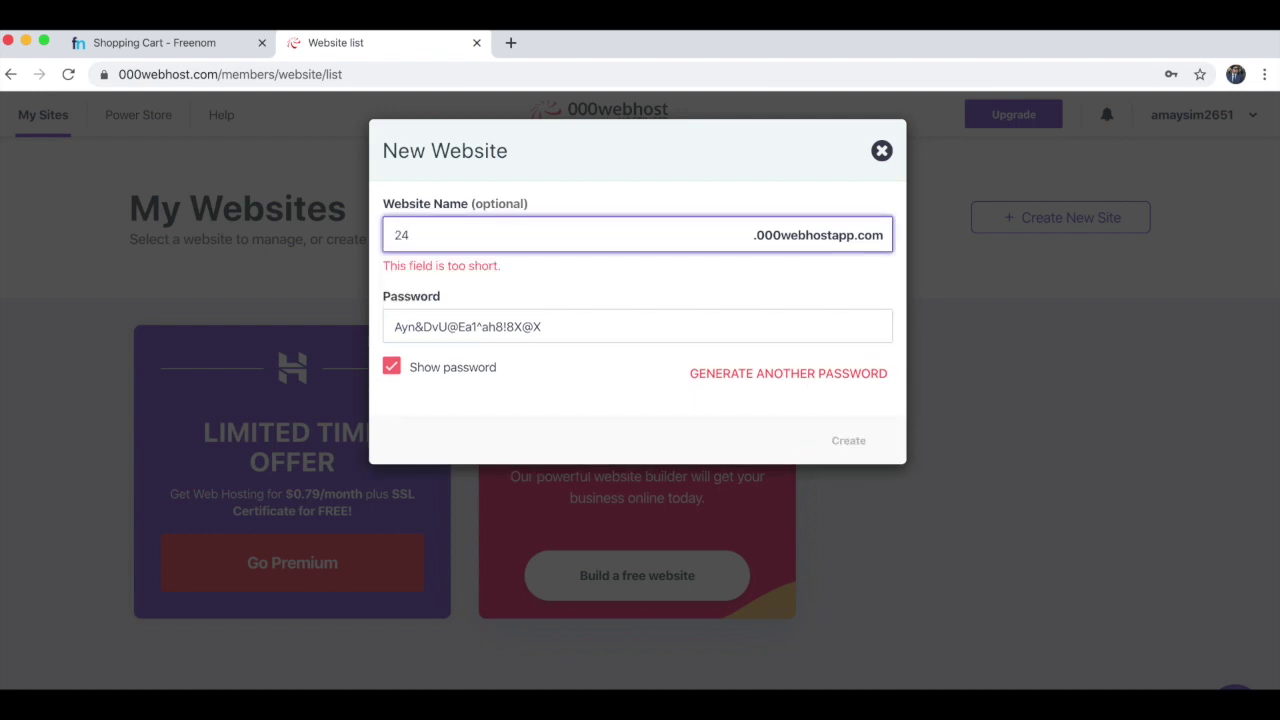
type("bar7coffee")
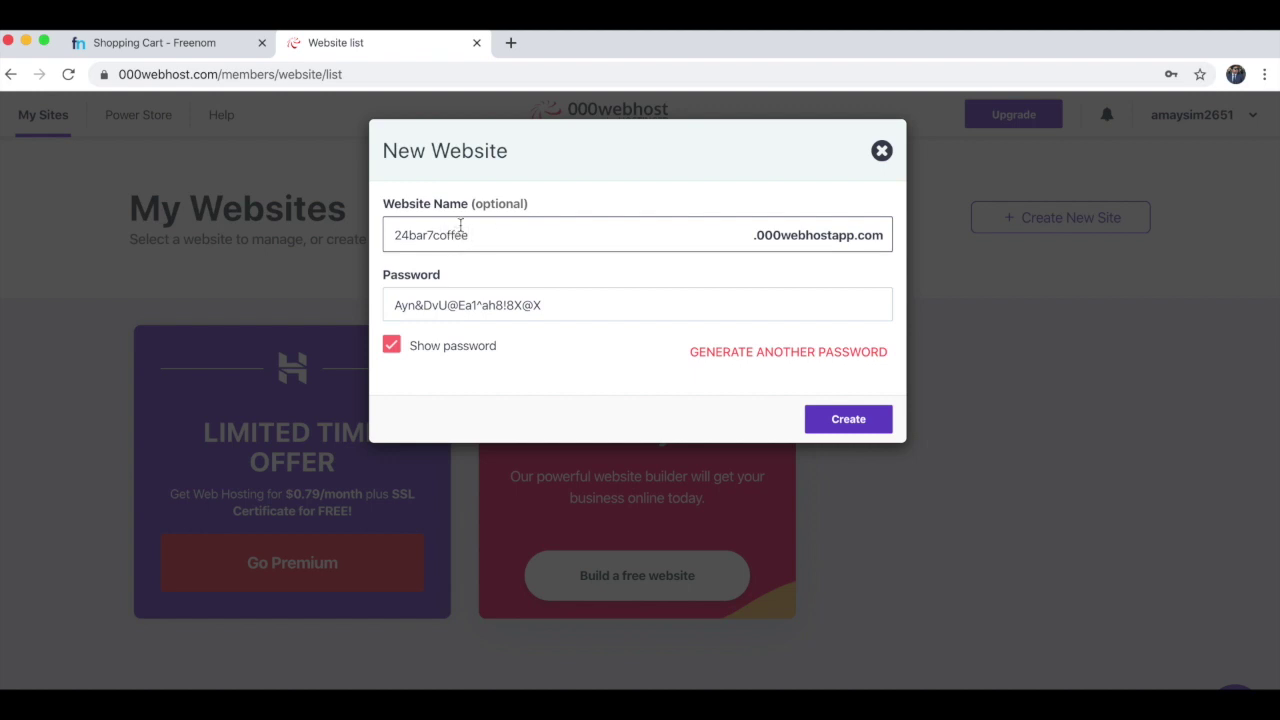
left_click(306, 306)
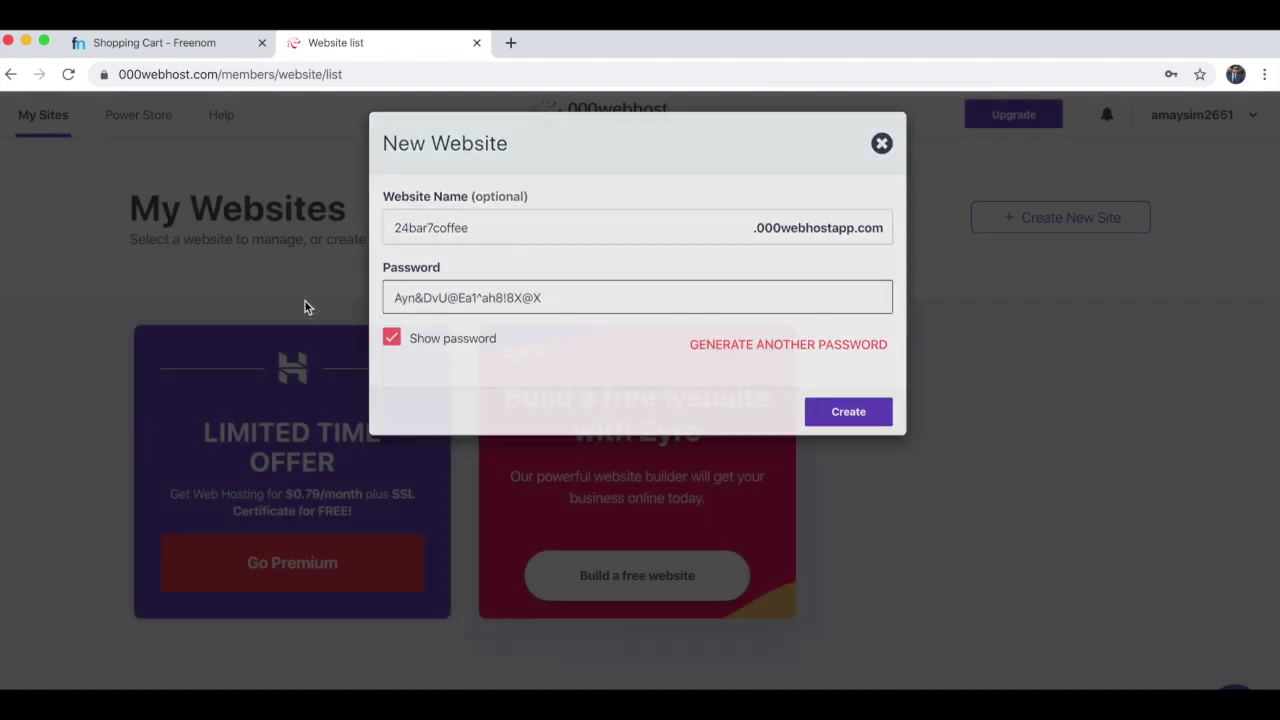
left_click(1074, 216)
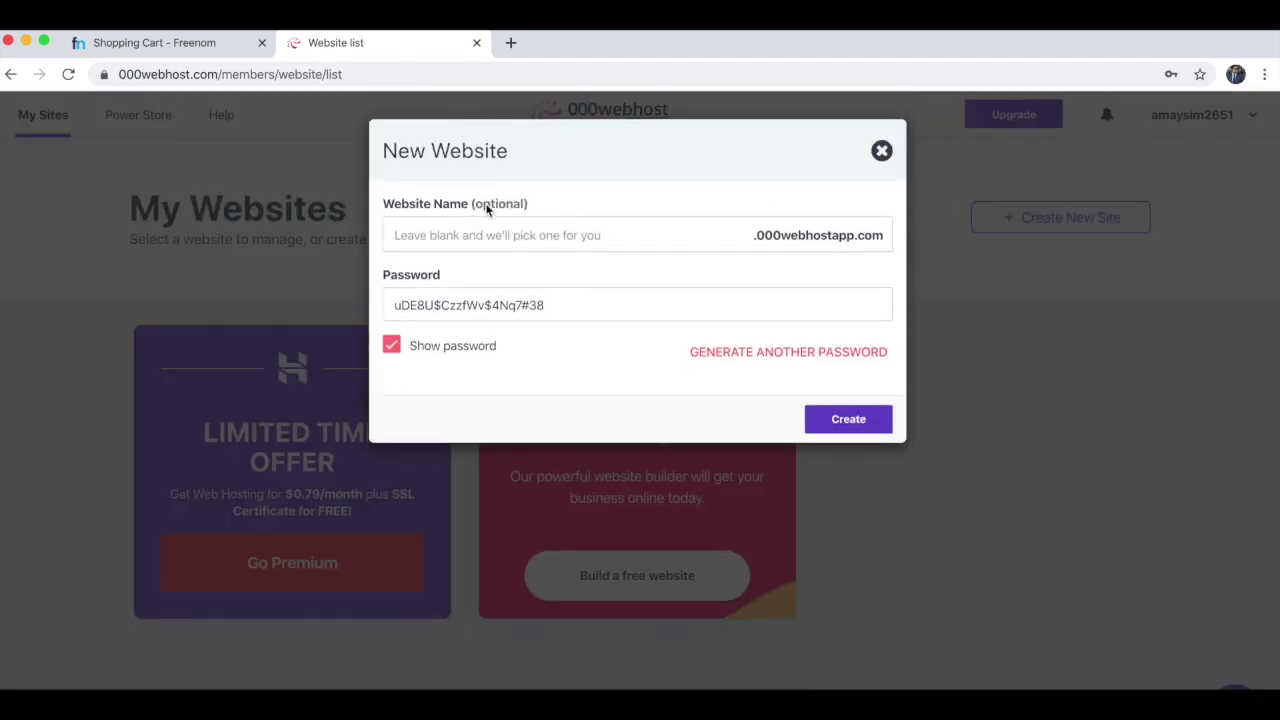
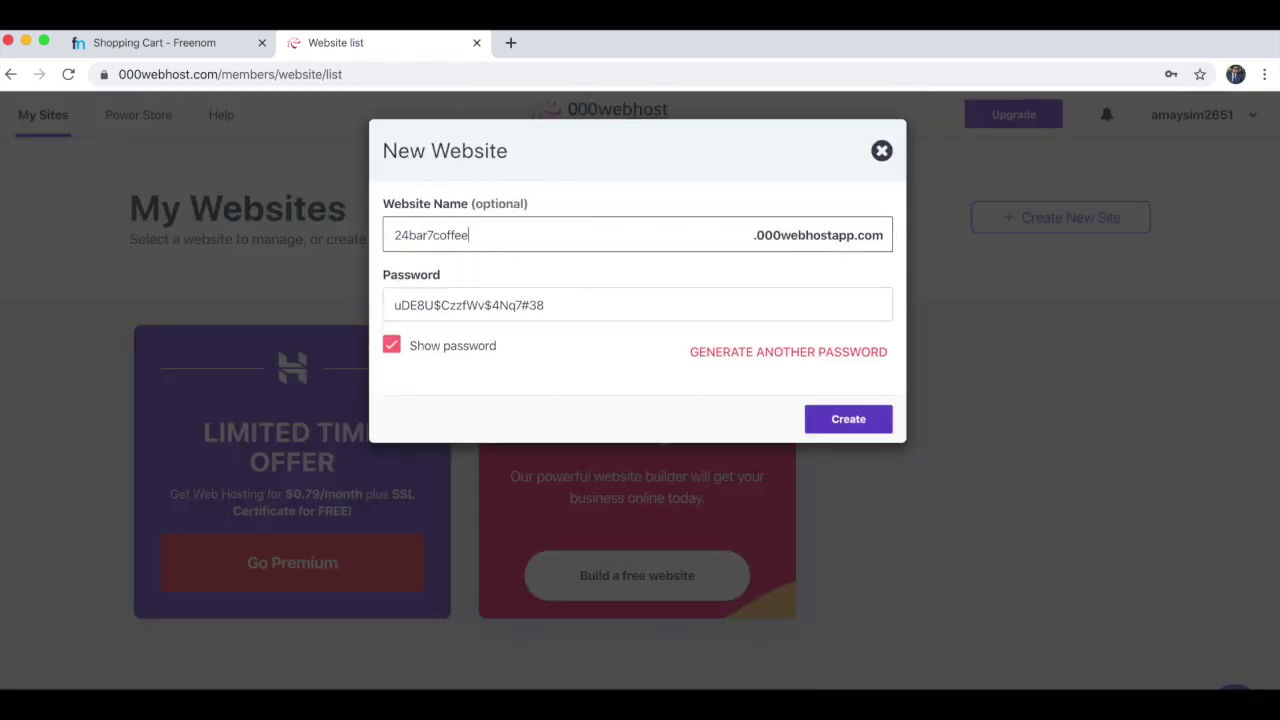
triple_click(585, 313)
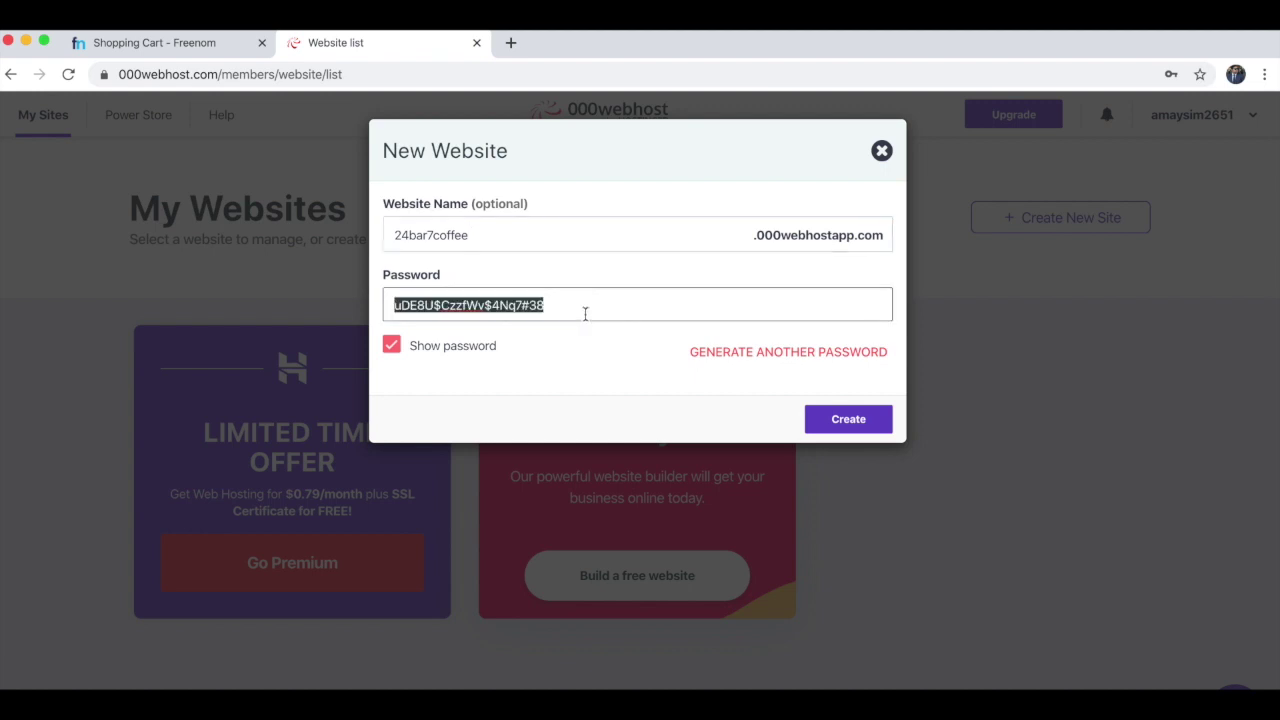
type("b")
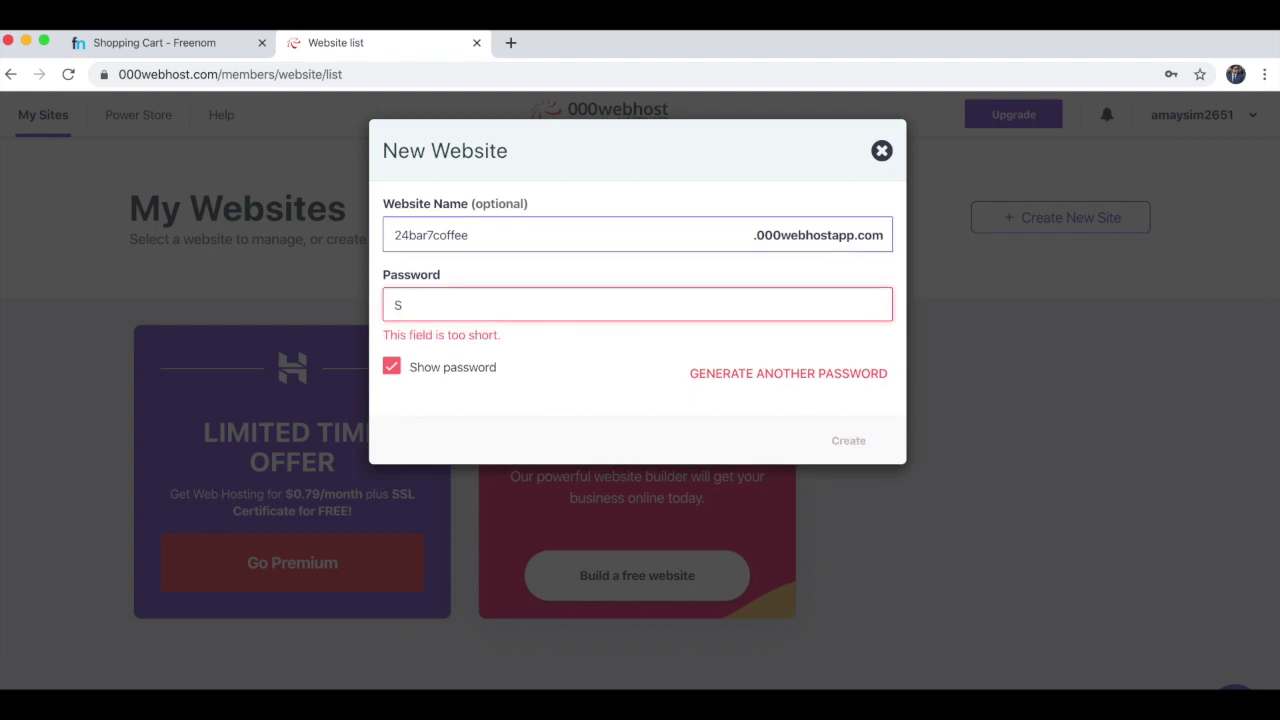
key("BackSpace")
left_click(391, 368)
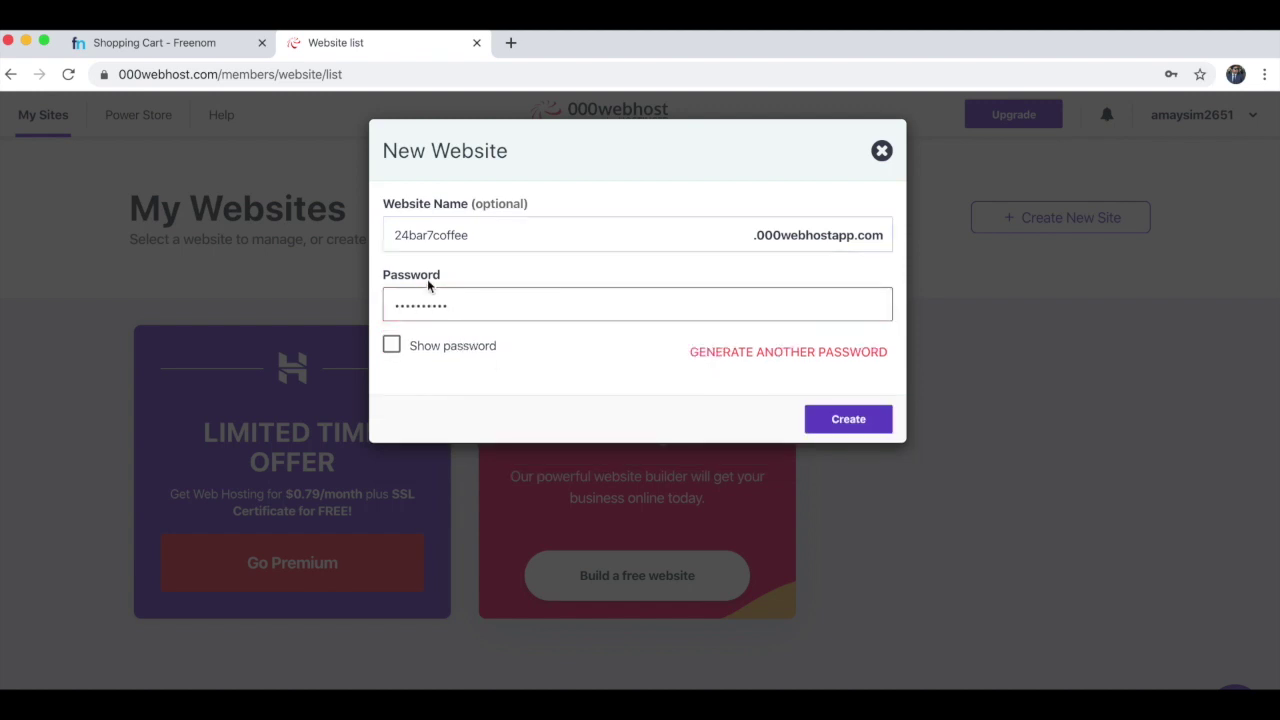
left_click(848, 420)
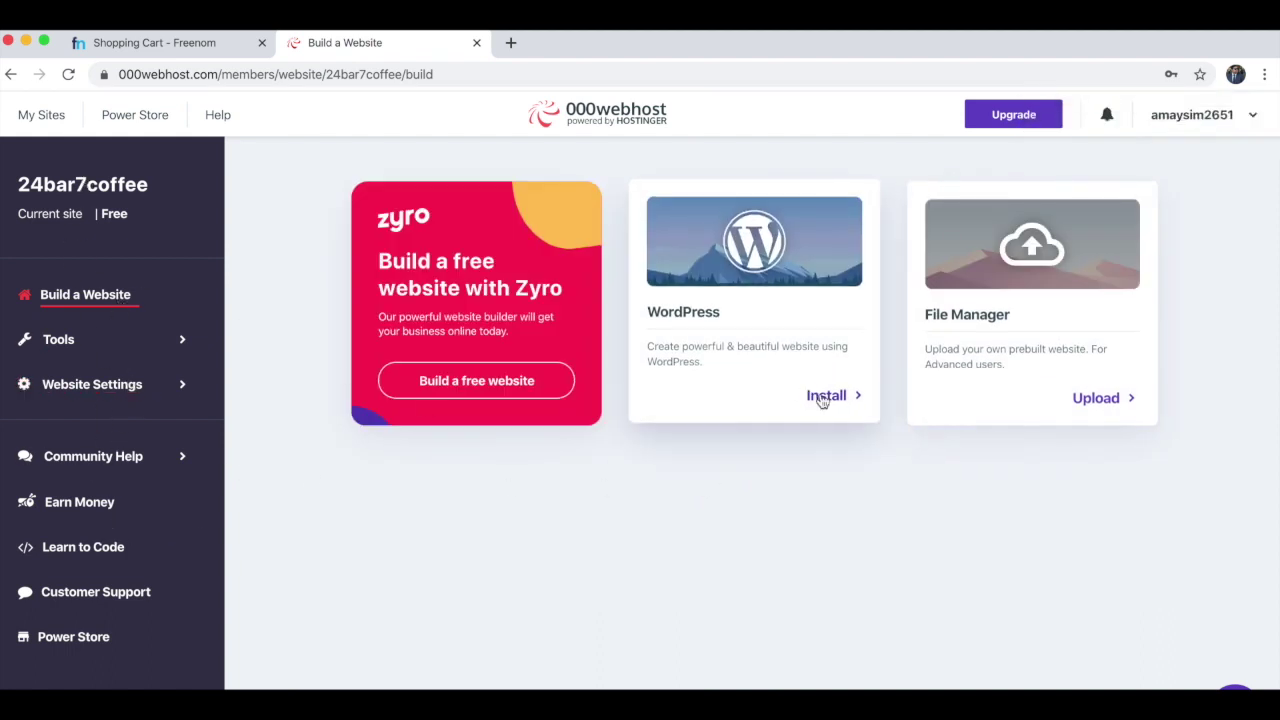
Step: Enter an admin password and start the WordPress installation on 24bar7coffee
left_click(821, 398)
left_click(626, 270)
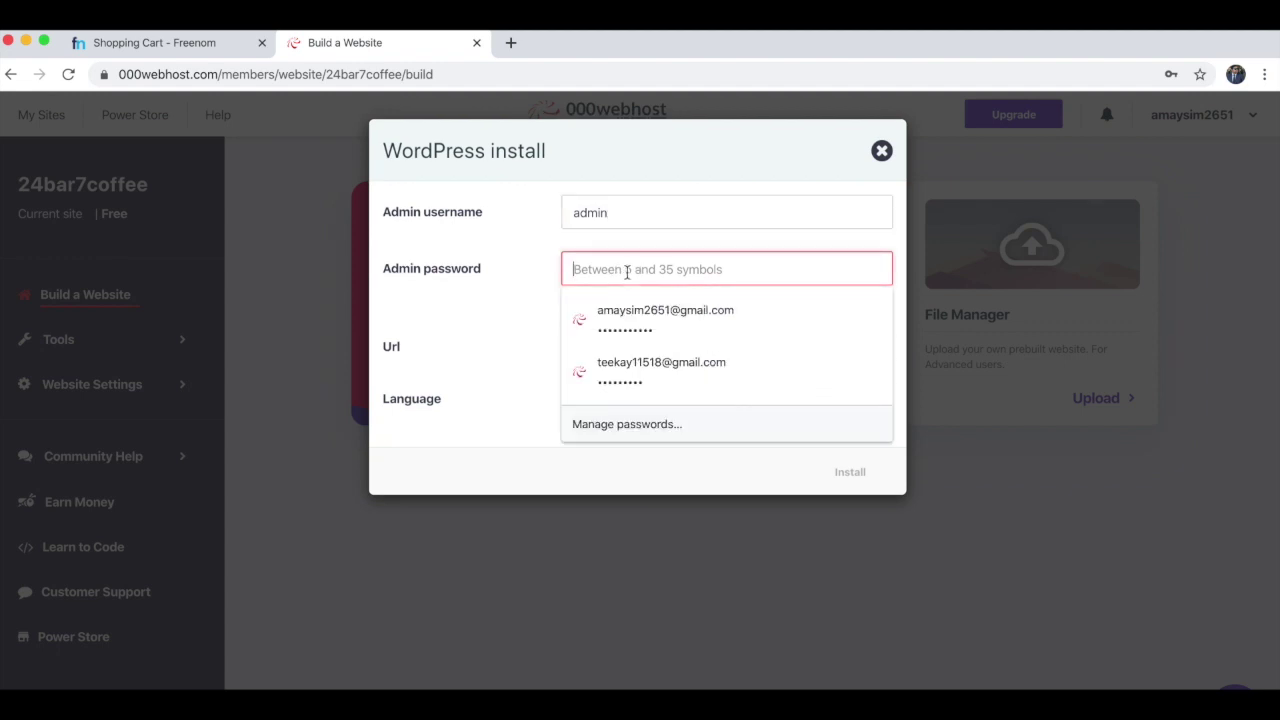
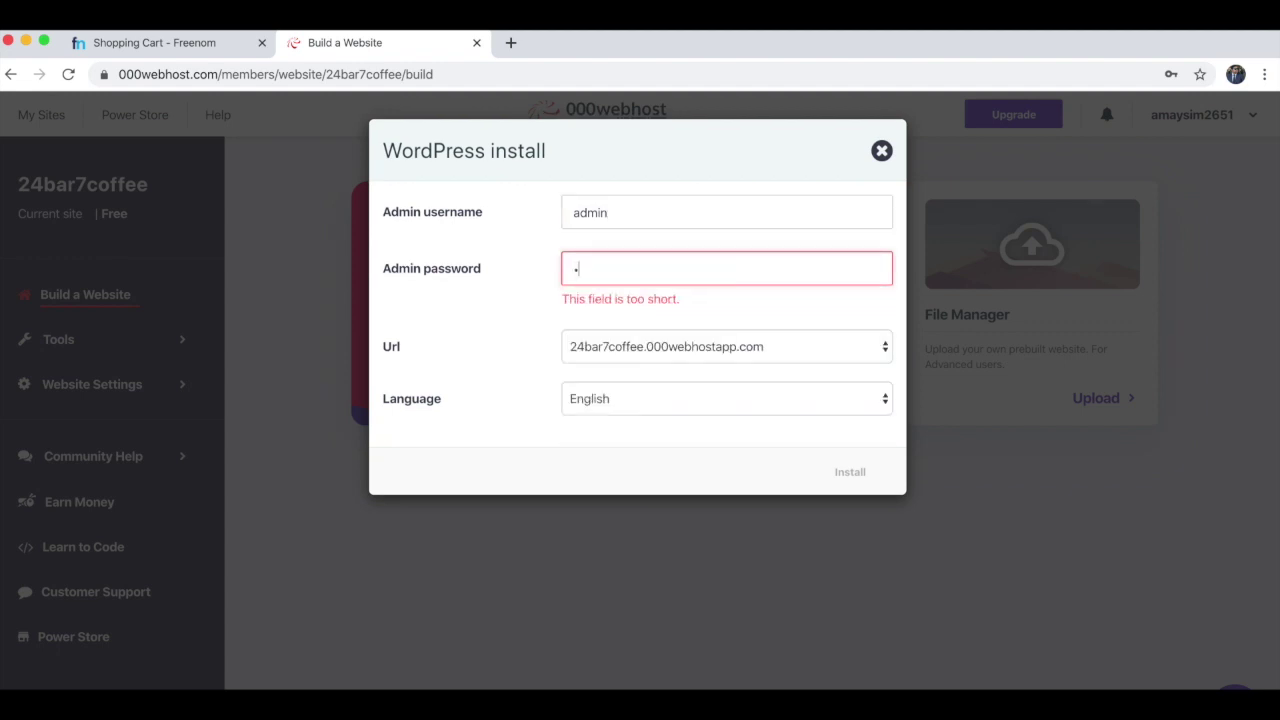
key("BackSpace")
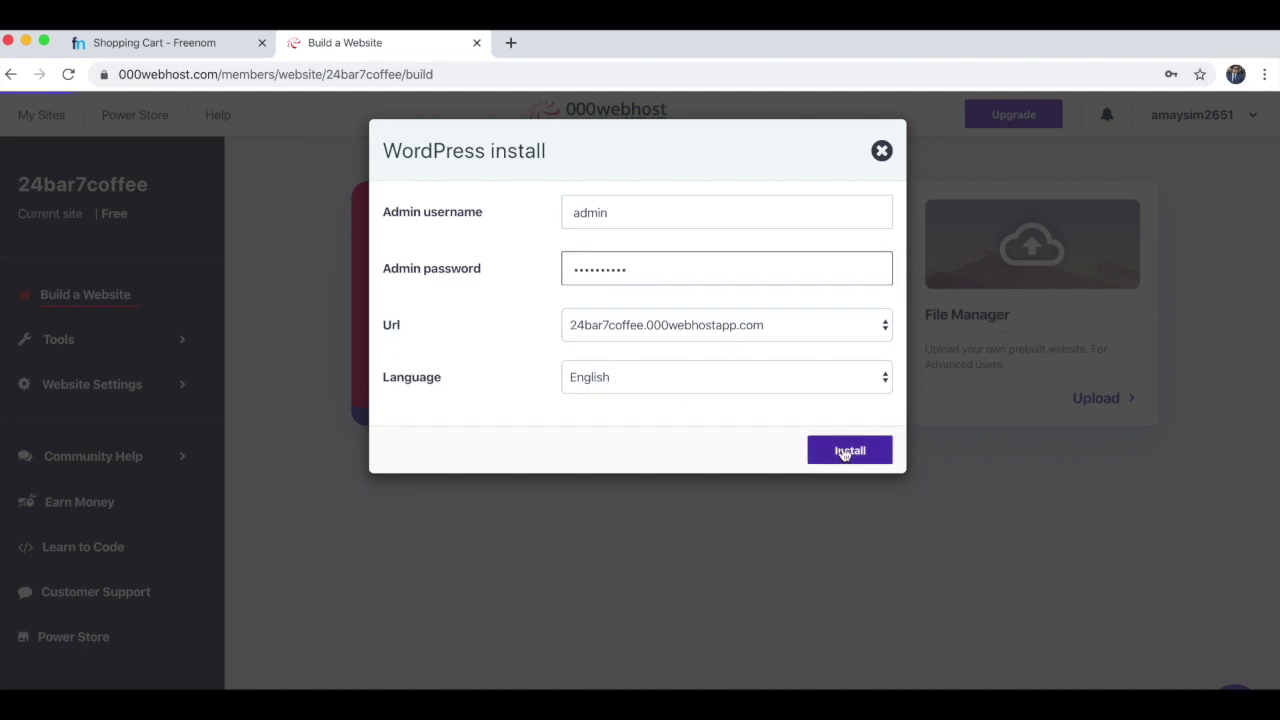
key("BackSpace")
key("BackSpace")
key("BackSpace")
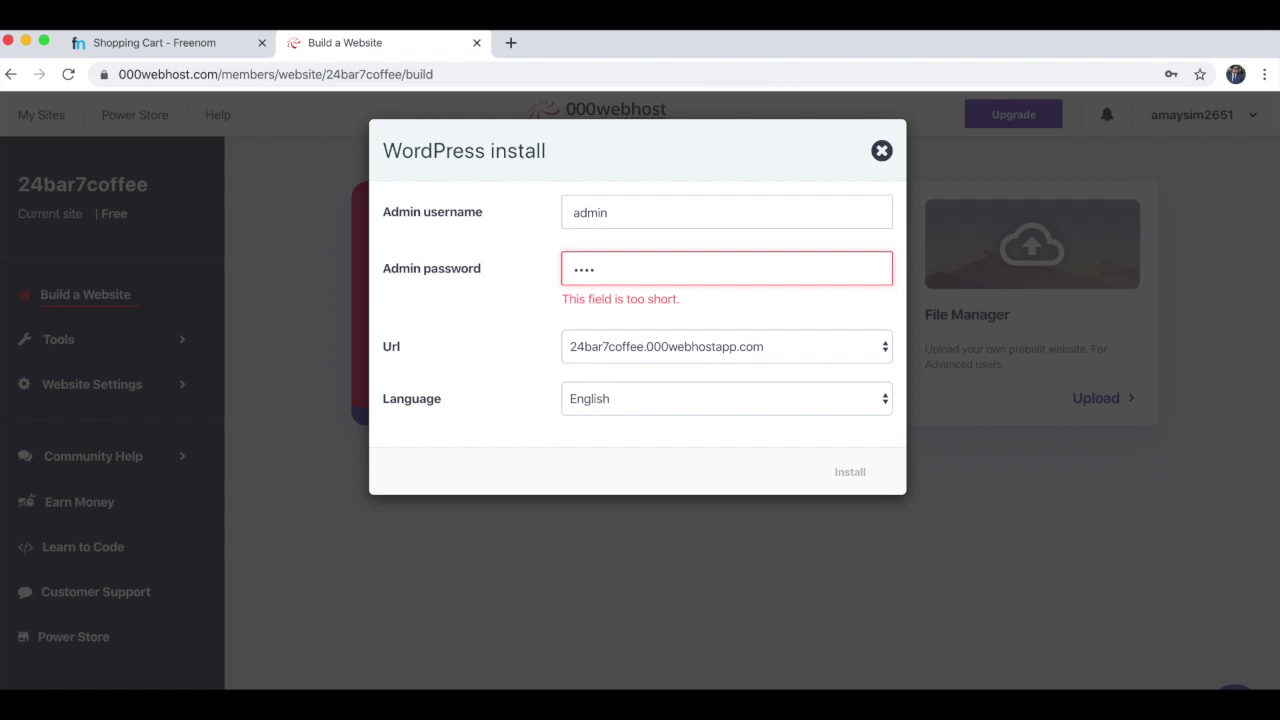
left_click(850, 451)
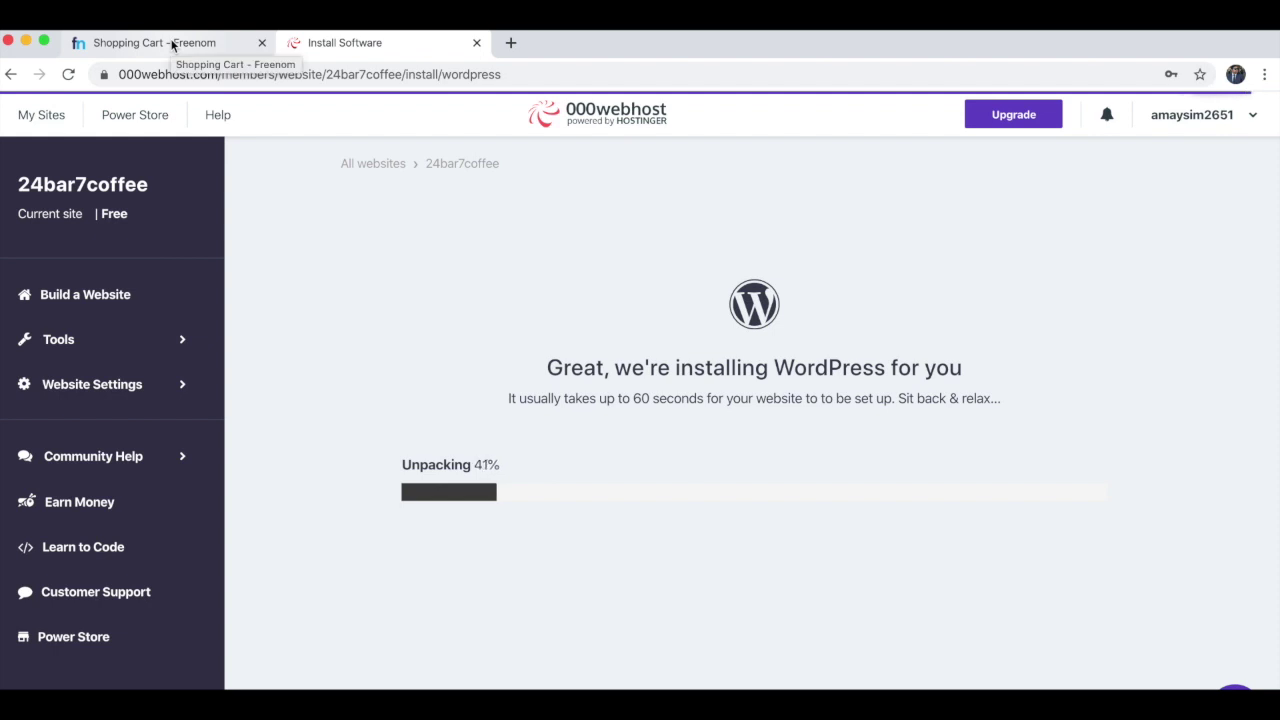
Step: Load 24bar7coffee.tk in a new tab, then return to the installer tab
left_click(510, 42)
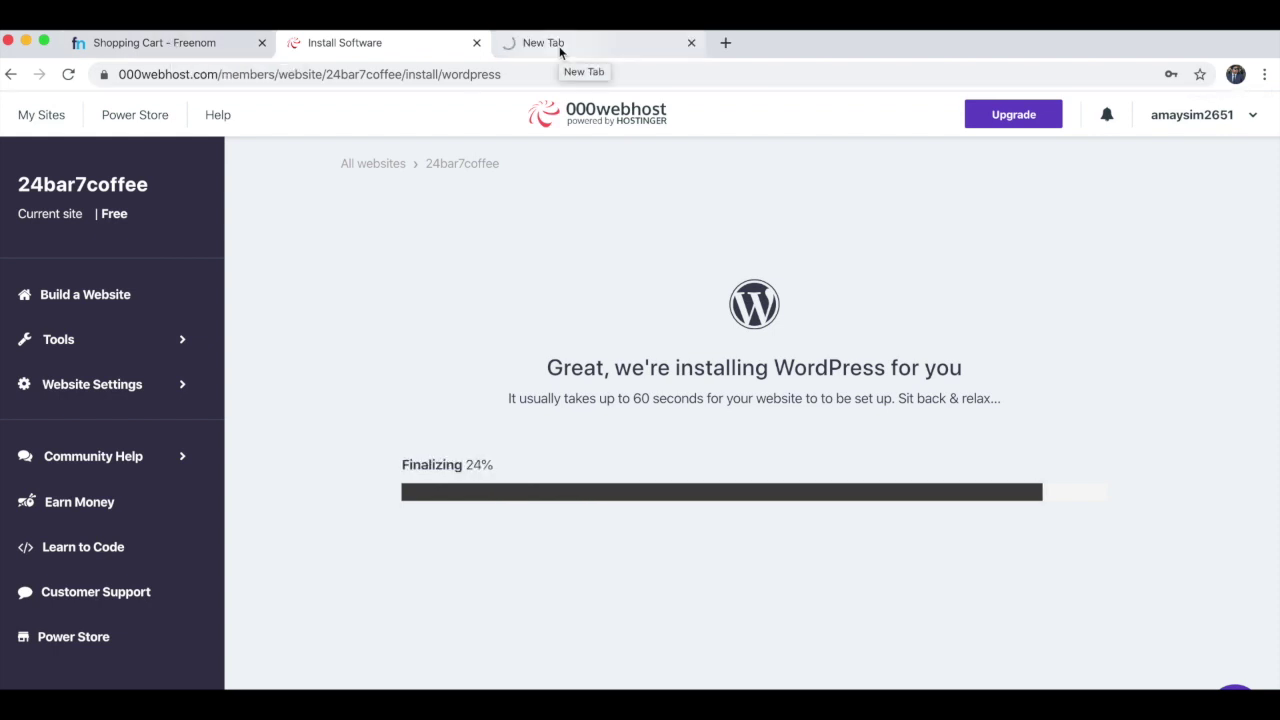
type("24bar7coffee.tk")
key("Return")
key("ctrl+shift+Tab")
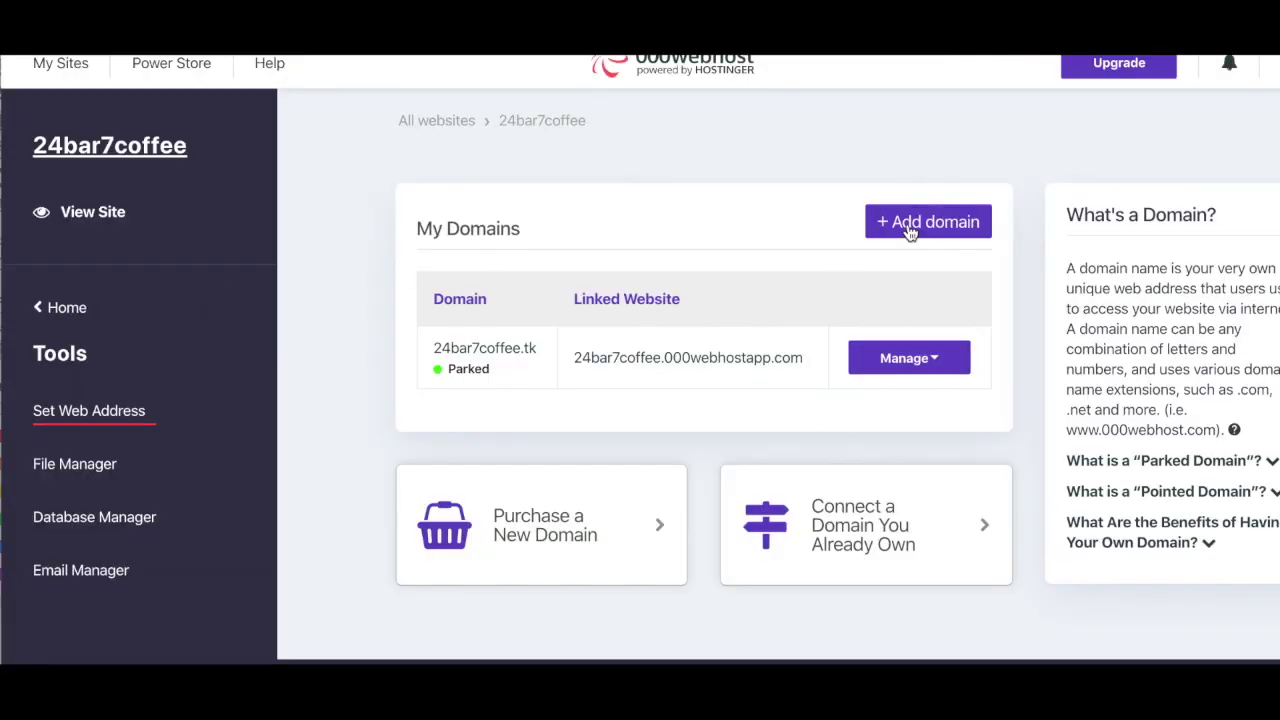
Step: Park 24bar7coffee.tk on the site, then reload the 24bar7coffee.tk tab
left_click(910, 232)
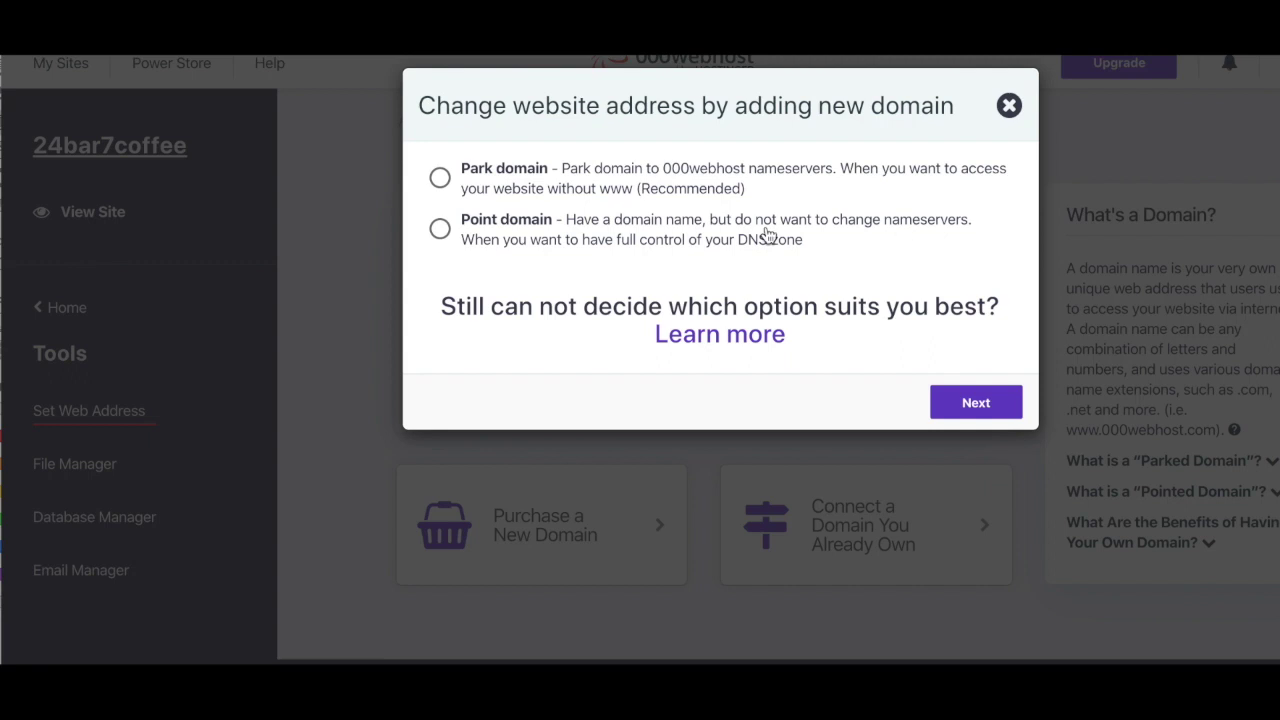
left_click(440, 180)
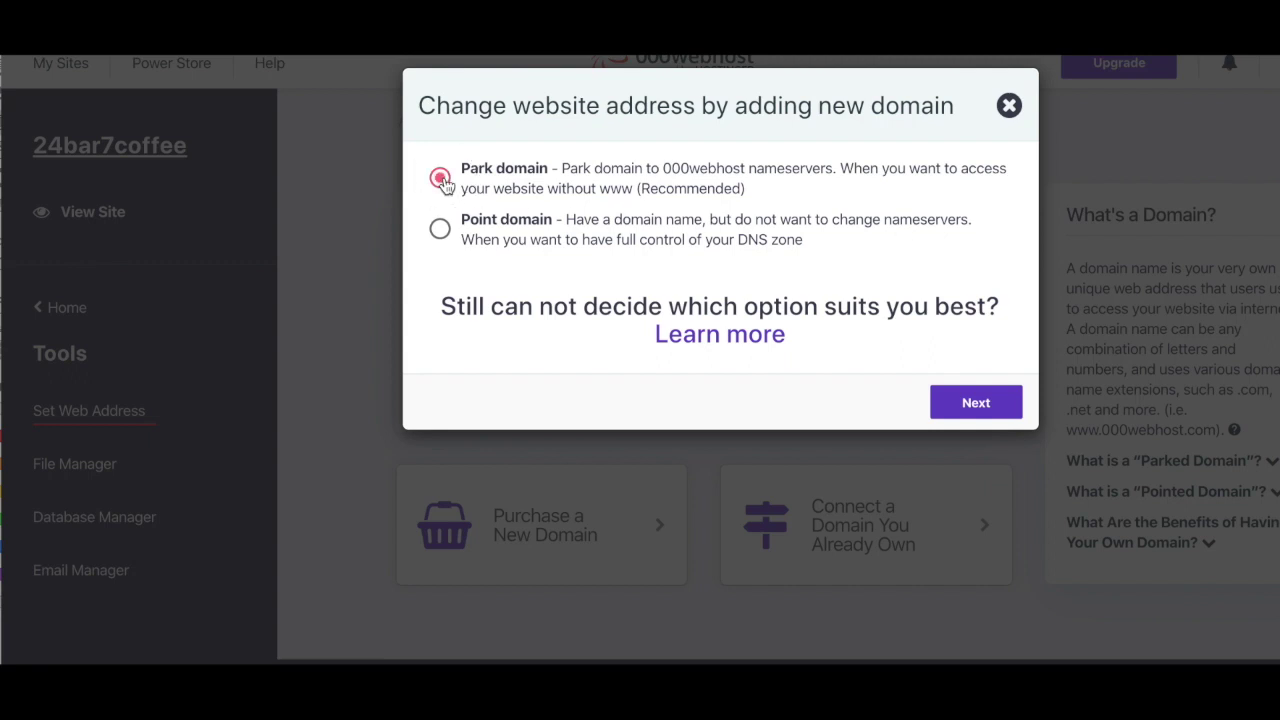
left_click(966, 402)
double_click(607, 237)
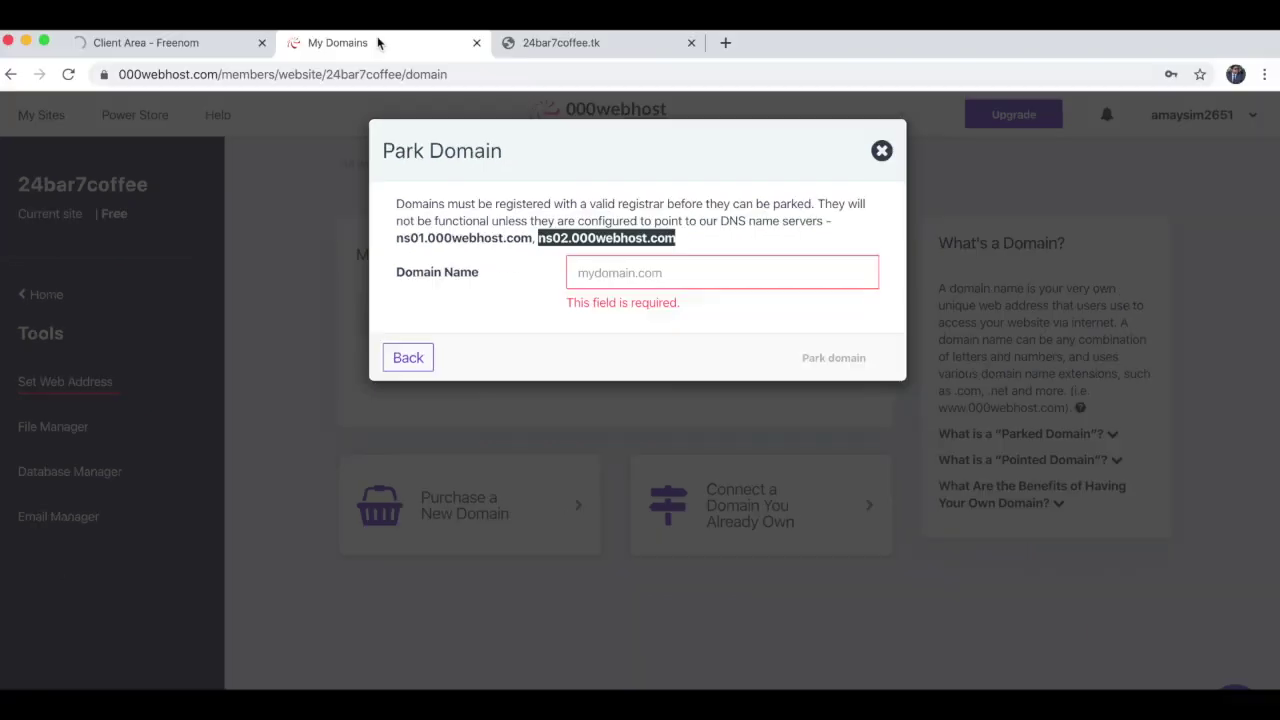
left_click(630, 270)
type("24bar7coffee.tk")
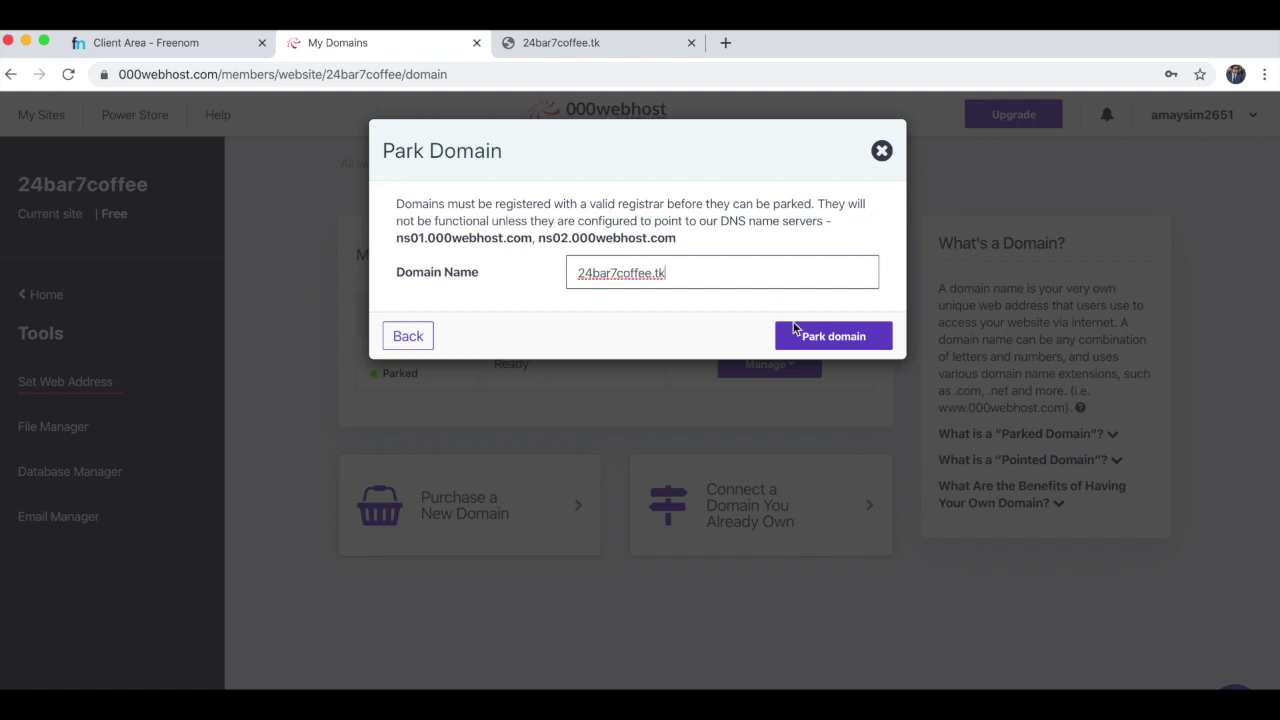
left_click(822, 343)
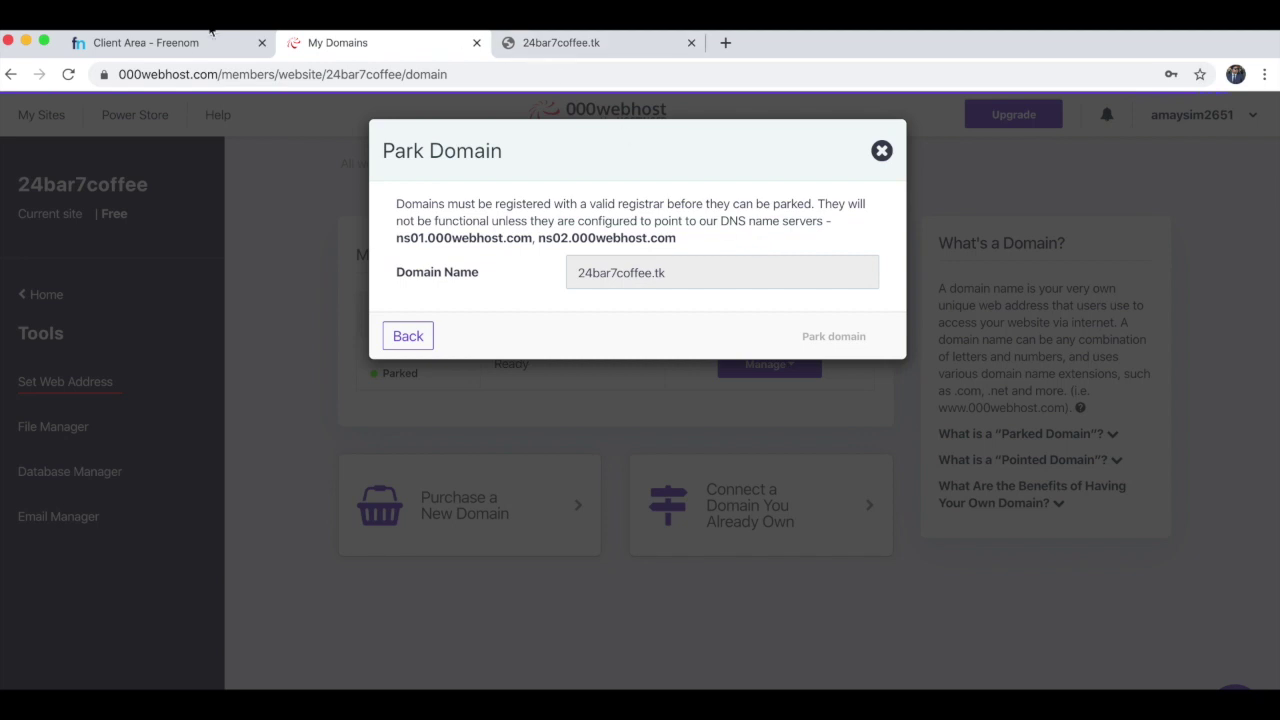
key("ctrl+Tab")
left_click(277, 74)
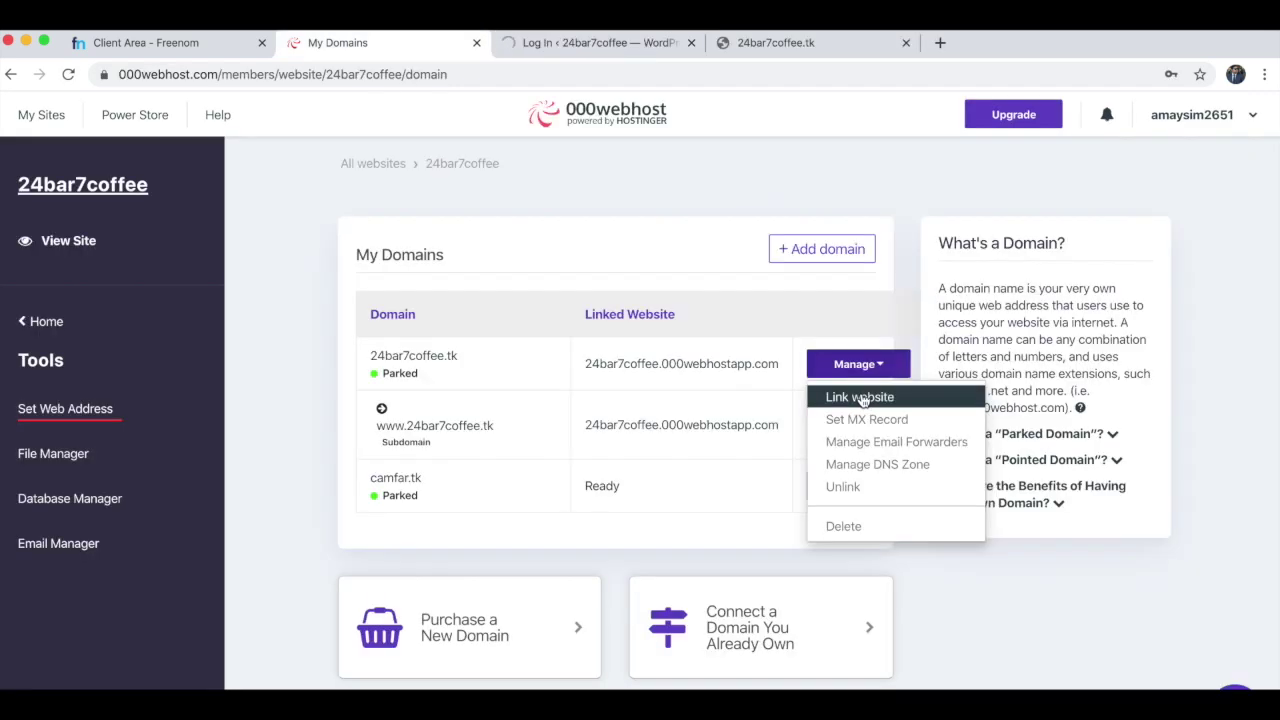
Step: Connect the parked 24bar7coffee.tk to the 24bar7coffee website and open the linked URL
left_click(860, 398)
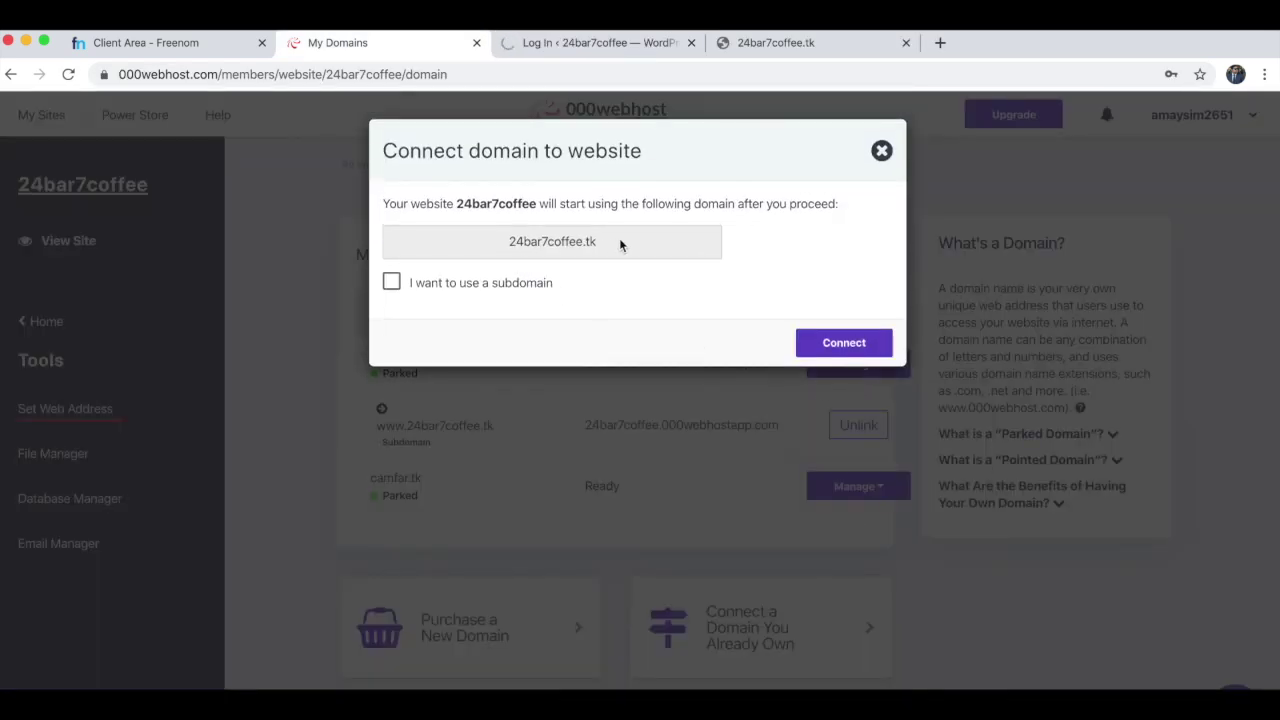
left_click(829, 345)
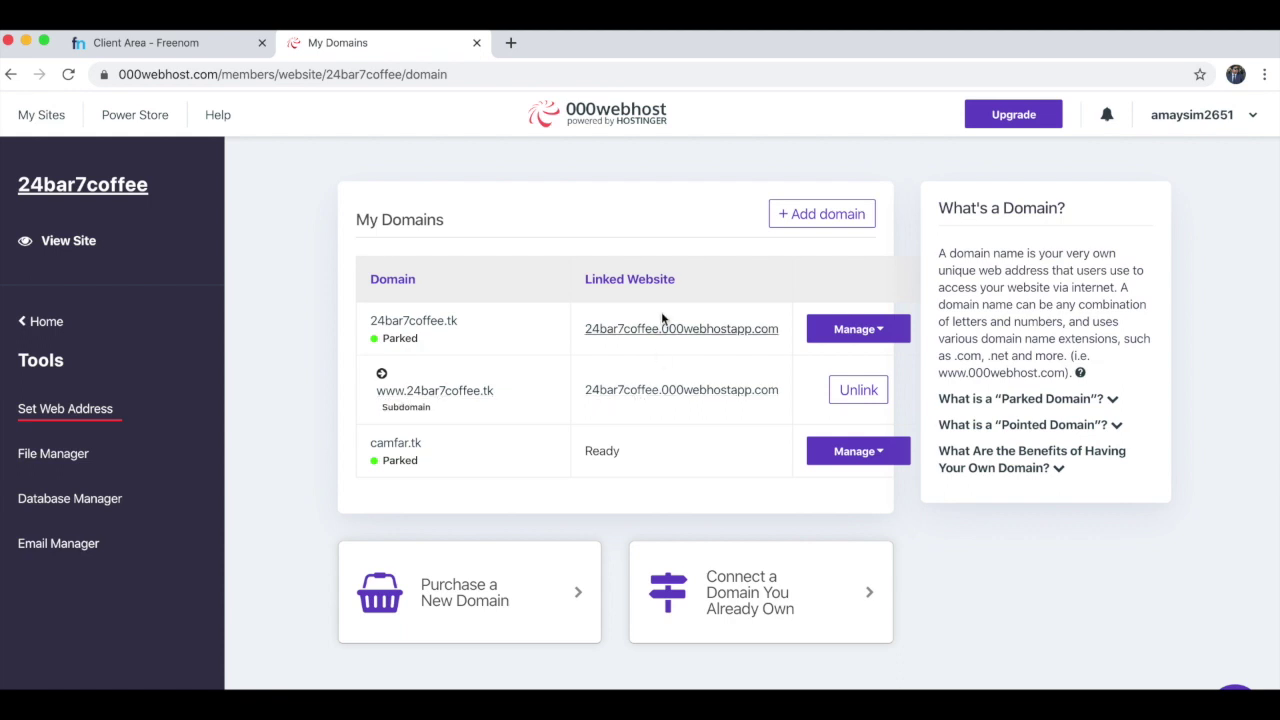
left_click(433, 330)
Step: Open the site in a new tab and go to its /wp-admin login page
left_click(605, 45)
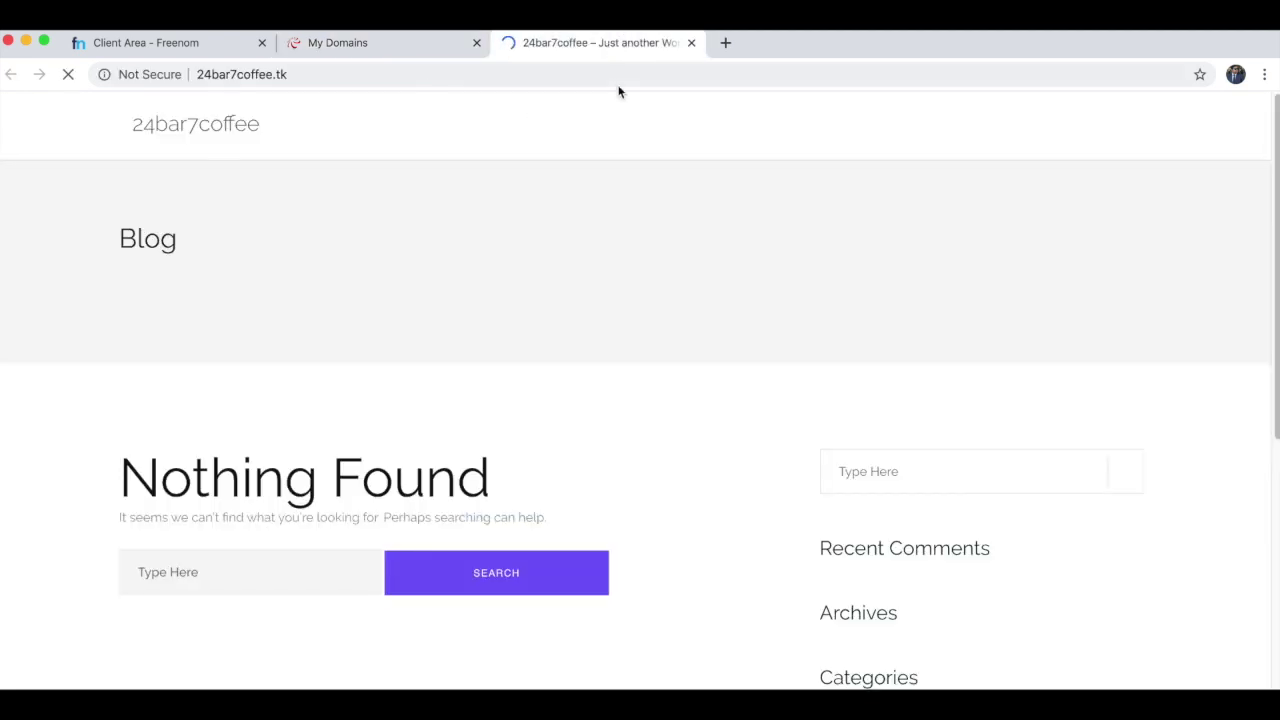
scroll(317, 289, "down", 5)
scroll(528, 406, "up", 5)
left_click(414, 74)
type("/wpadmin")
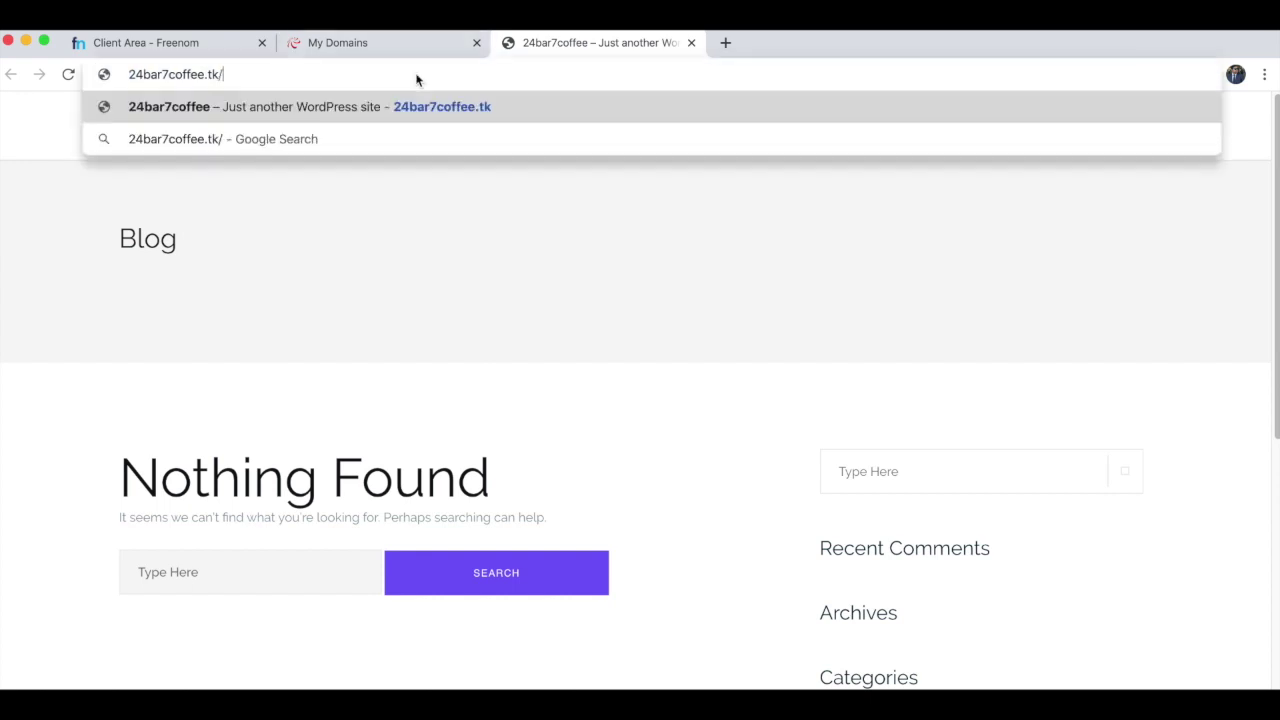
key("Return")
left_click(310, 74)
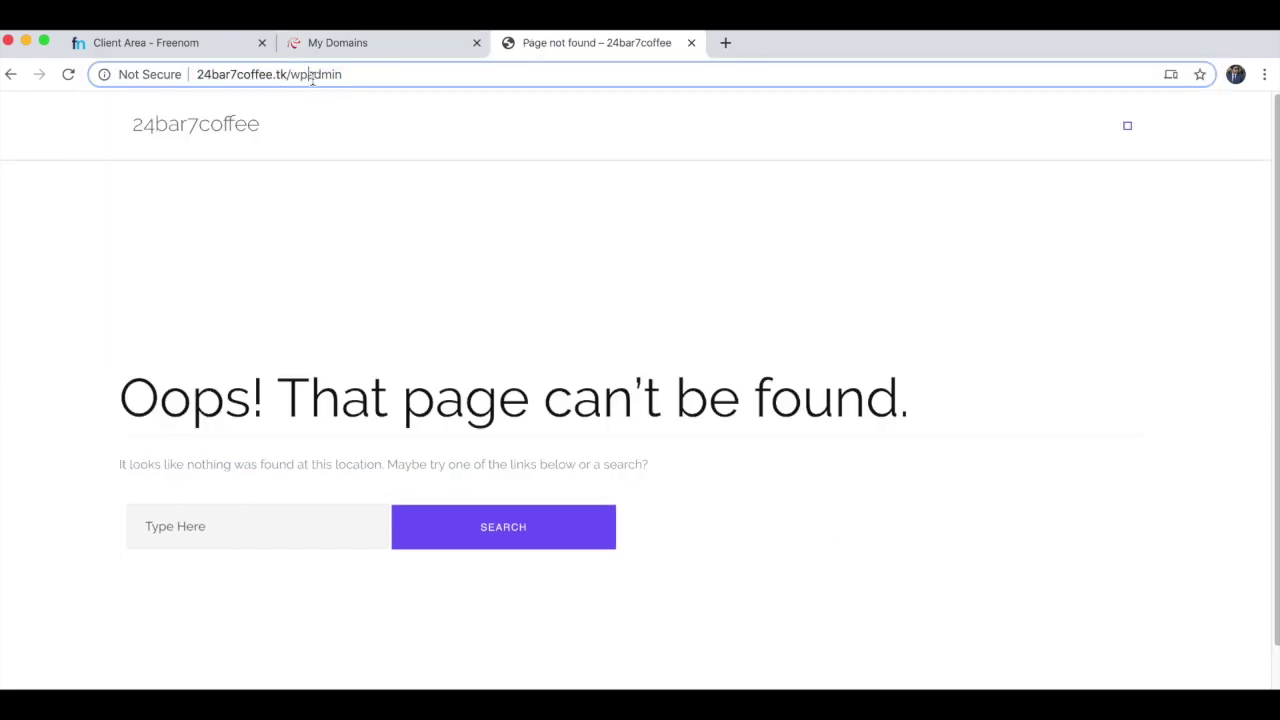
type("-")
key("Return")
Step: Log in with username 'admin' and the password, then view the Posts list
left_click(552, 349)
type("ad")
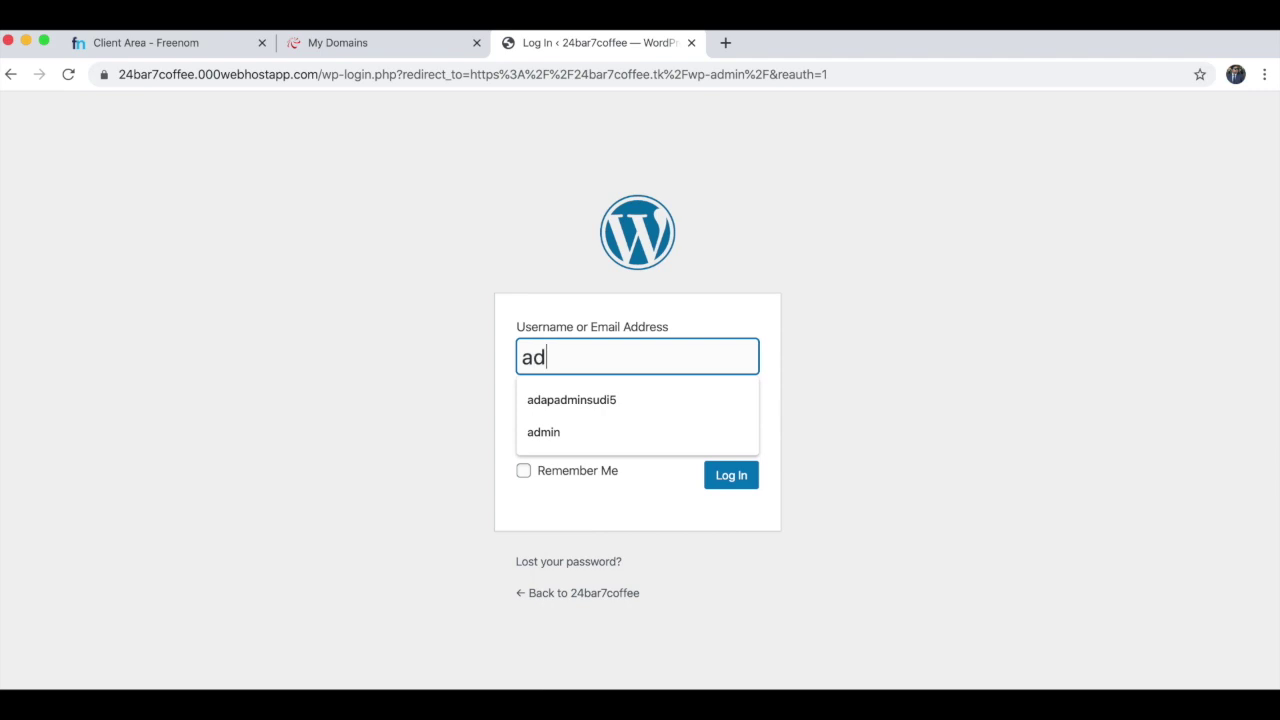
type("min")
left_click(572, 425)
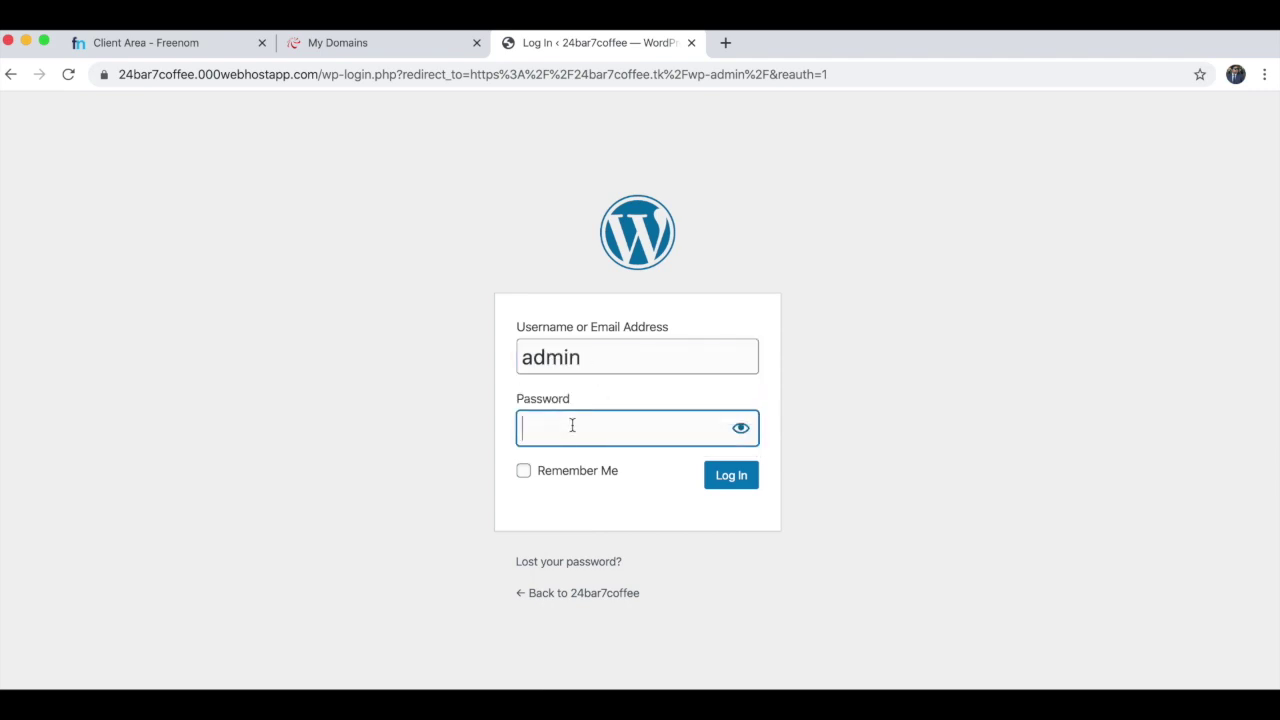
type("••••")
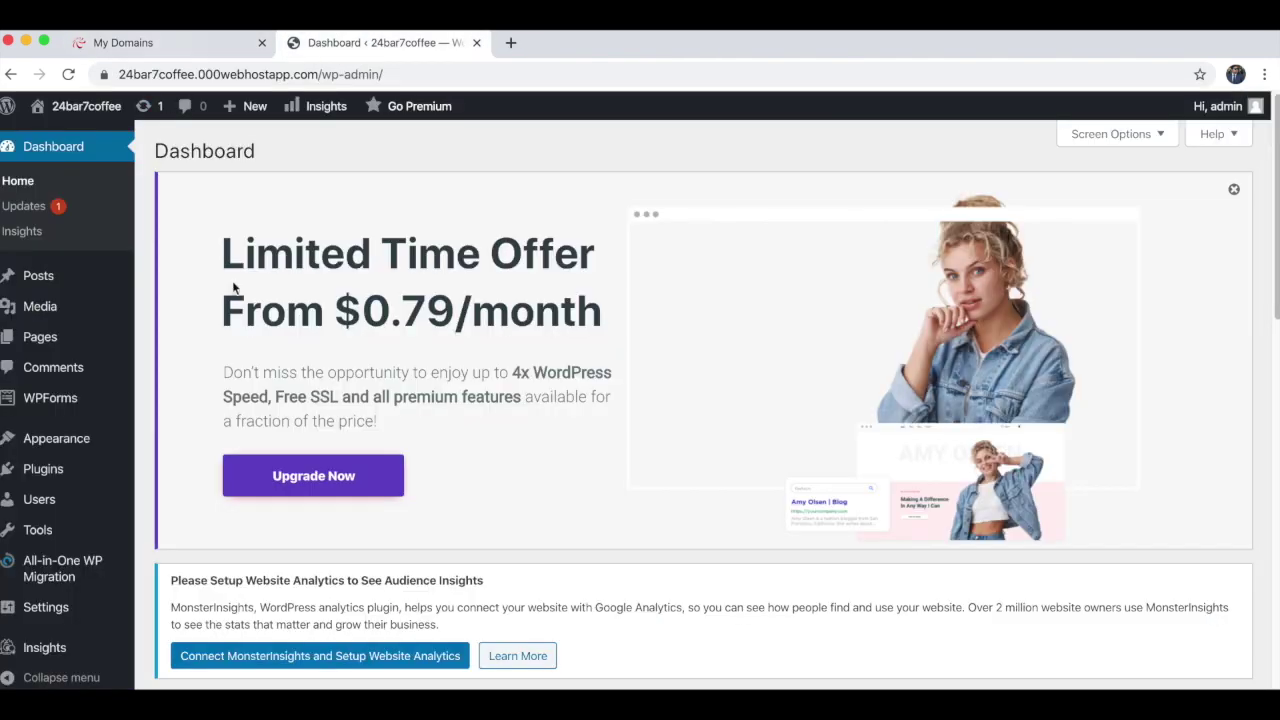
left_click(266, 284)
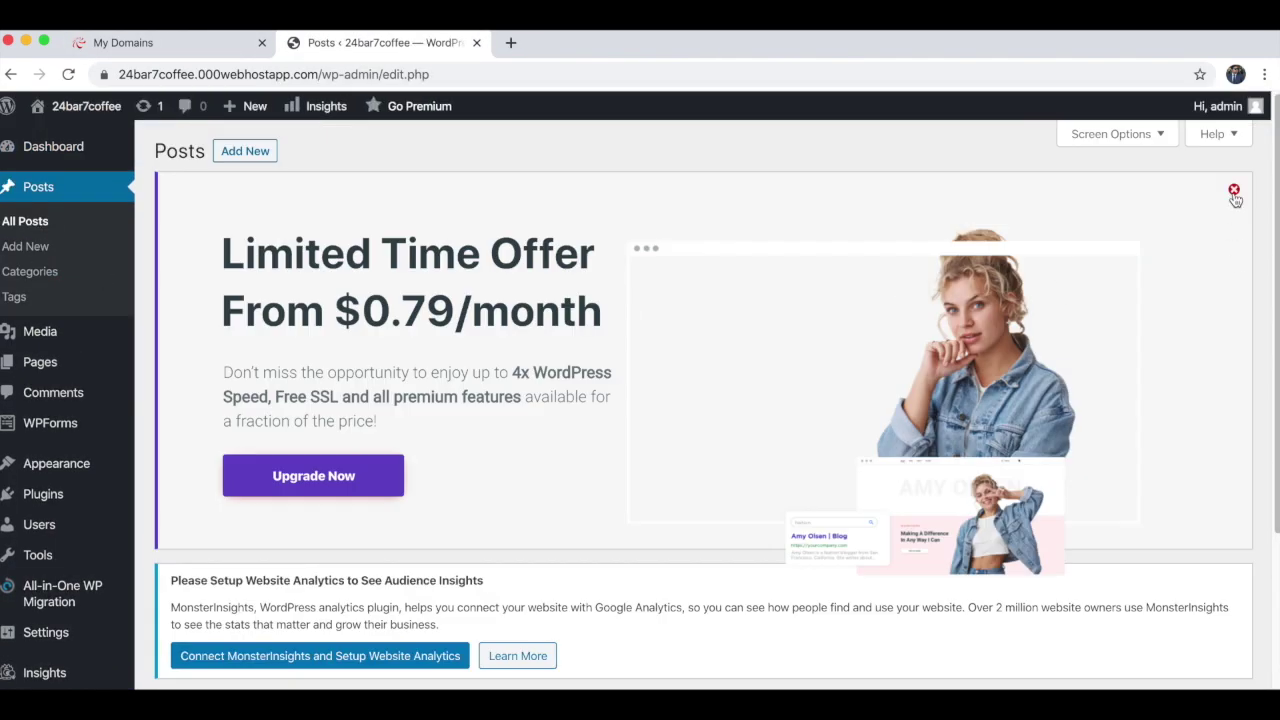
Step: Dismiss the admin notices and move the default Sample Page to the bin
left_click(1233, 189)
left_click(1233, 317)
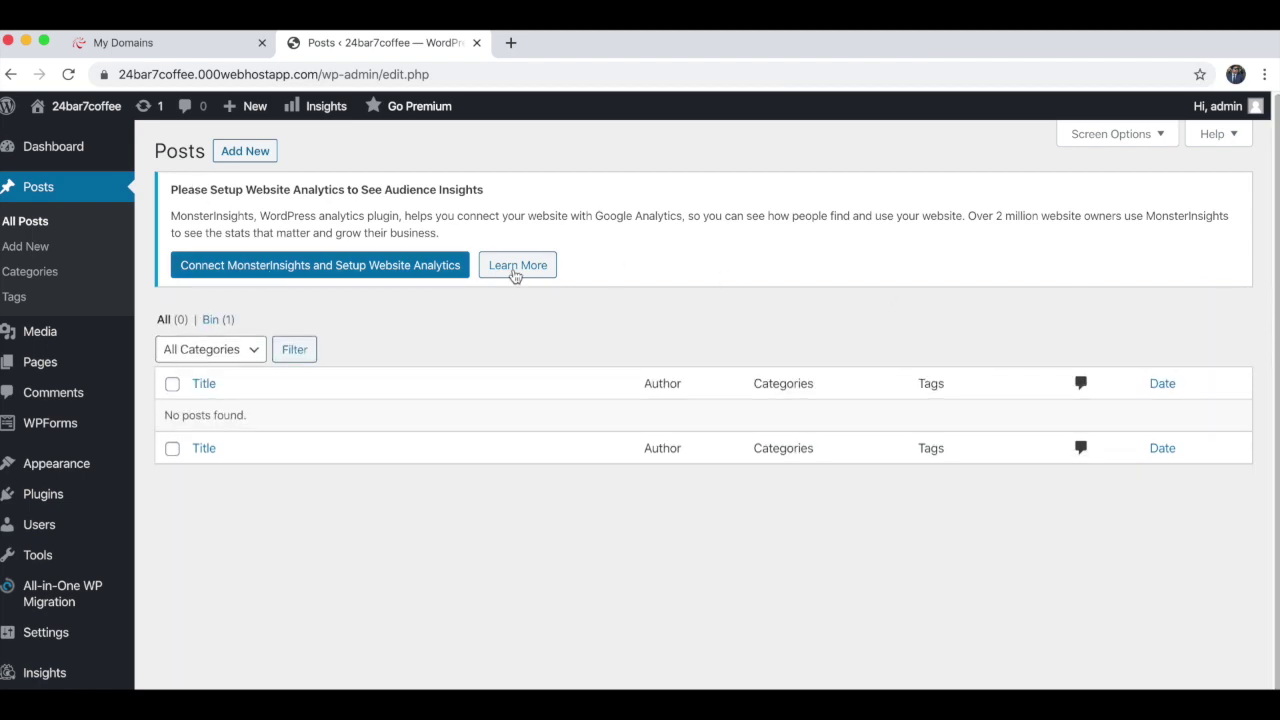
left_click(38, 362)
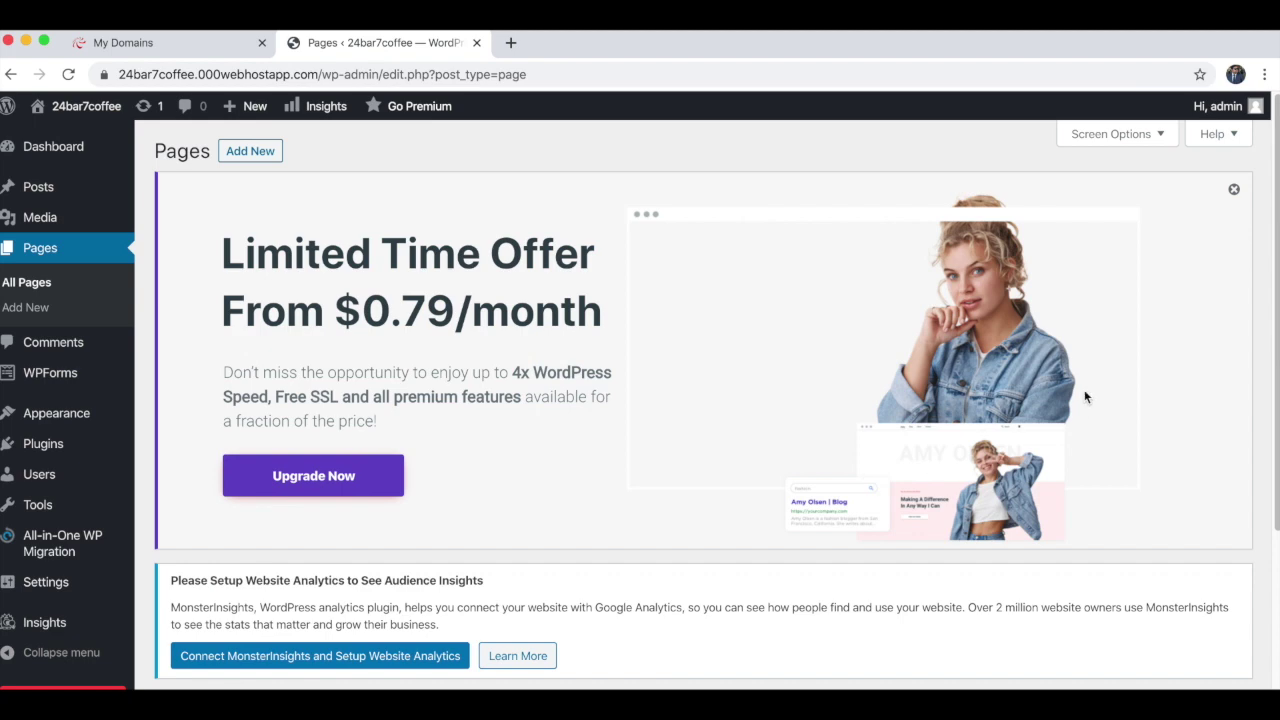
left_click(1236, 190)
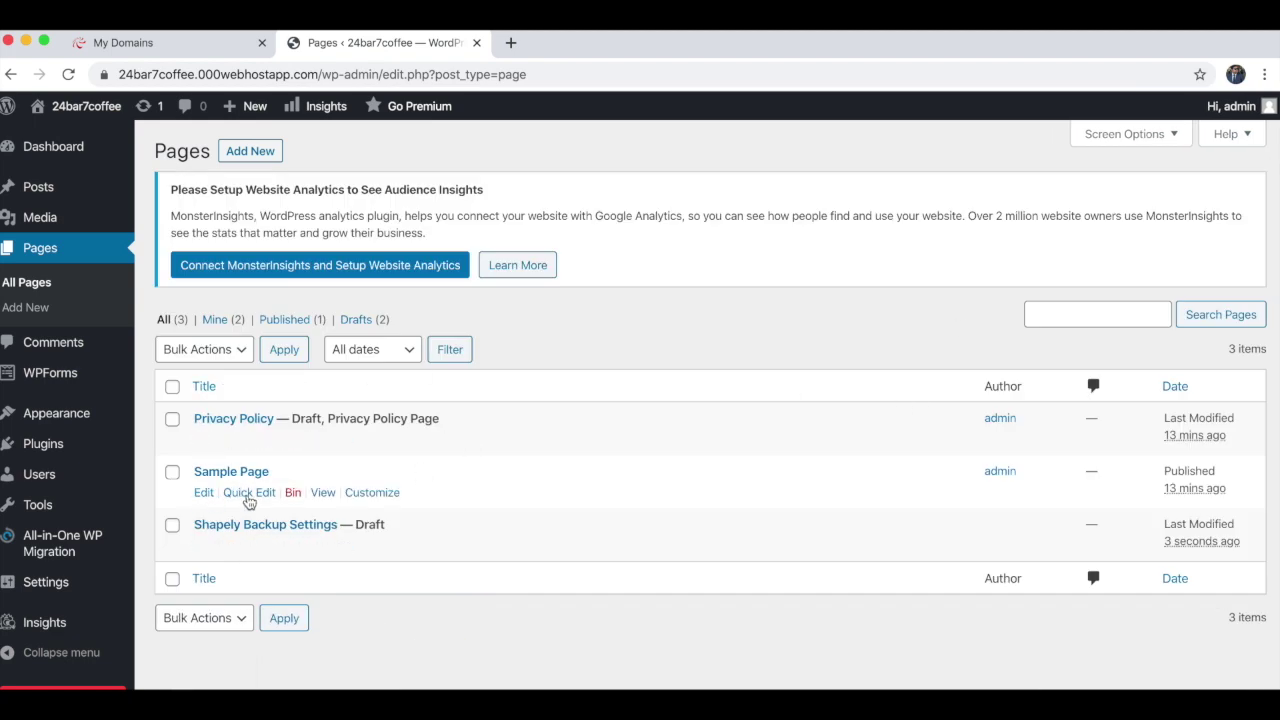
left_click(292, 493)
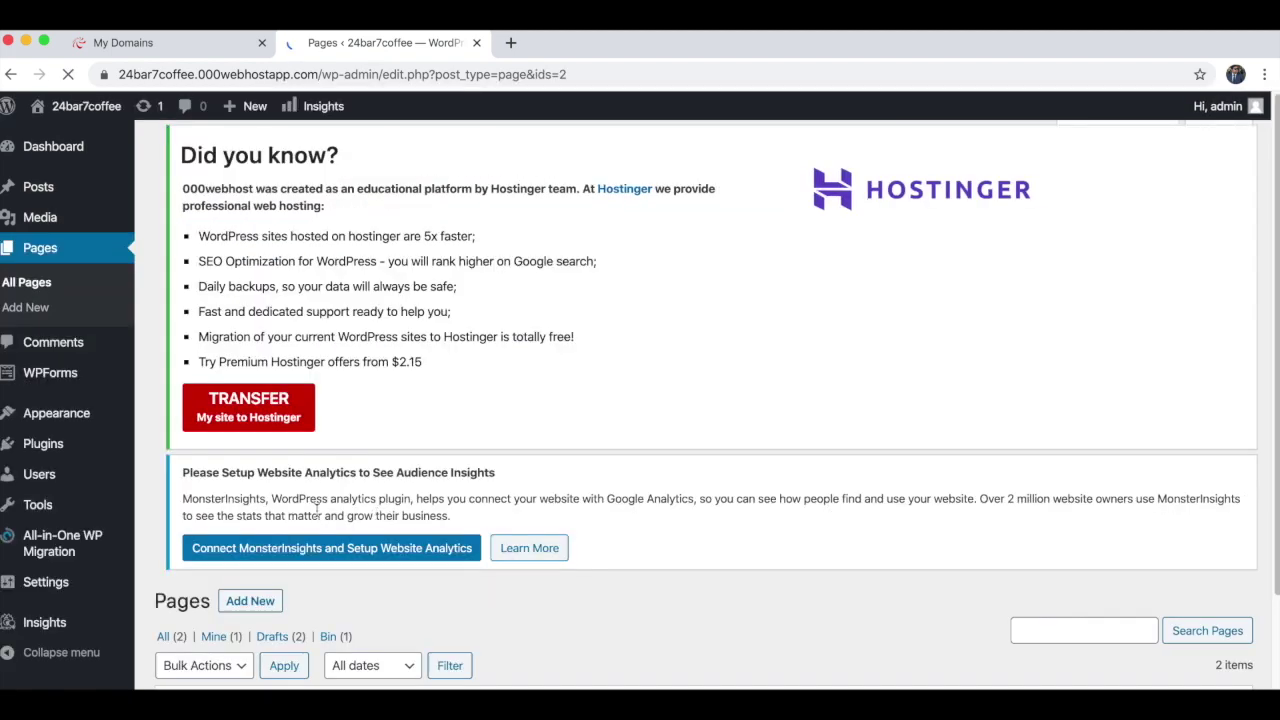
Step: Confirm on the Themes screen that Shapely is the active theme
scroll(394, 566, "down", 2)
scroll(600, 508, "up", 3)
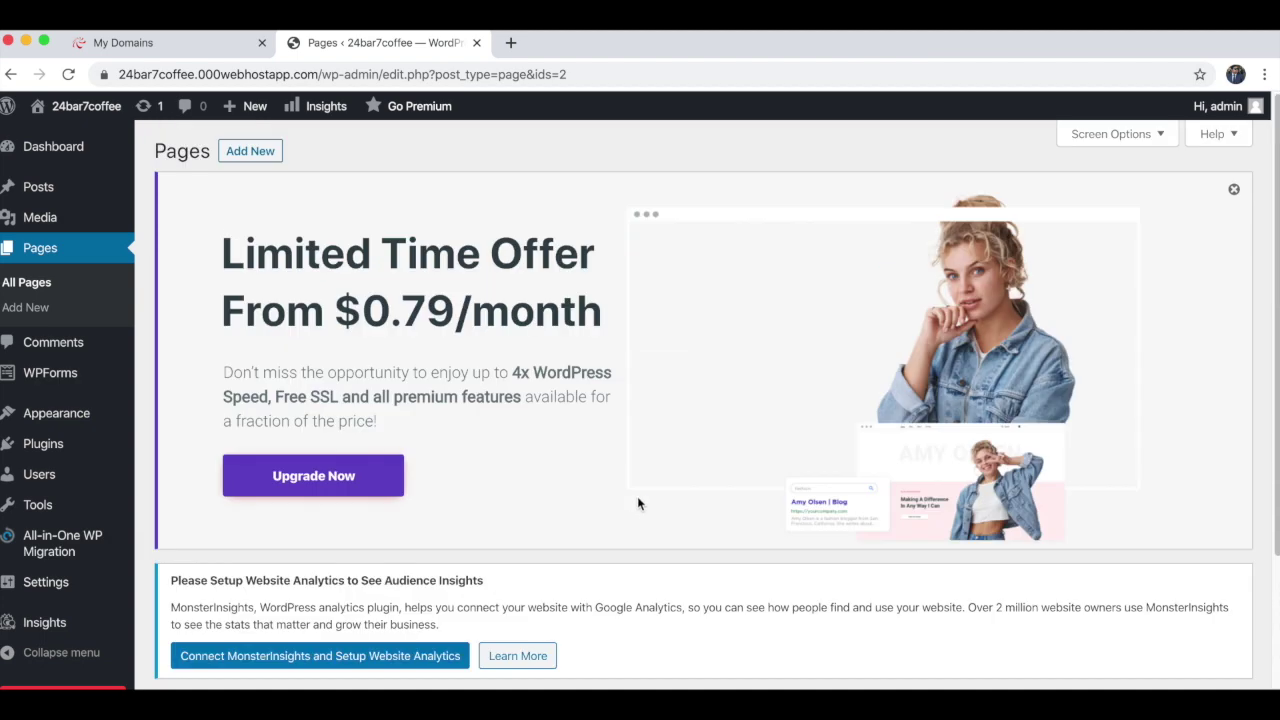
scroll(330, 449, "down", 3)
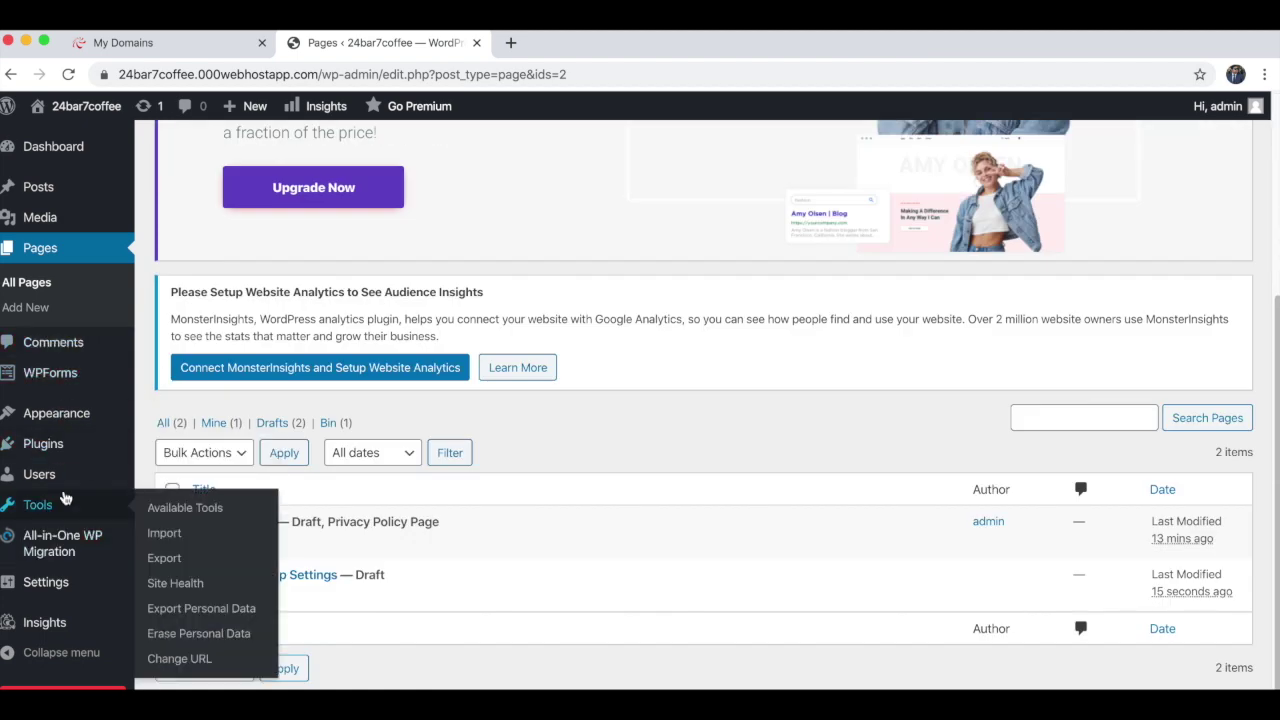
mouse_move(56, 413)
left_click(175, 409)
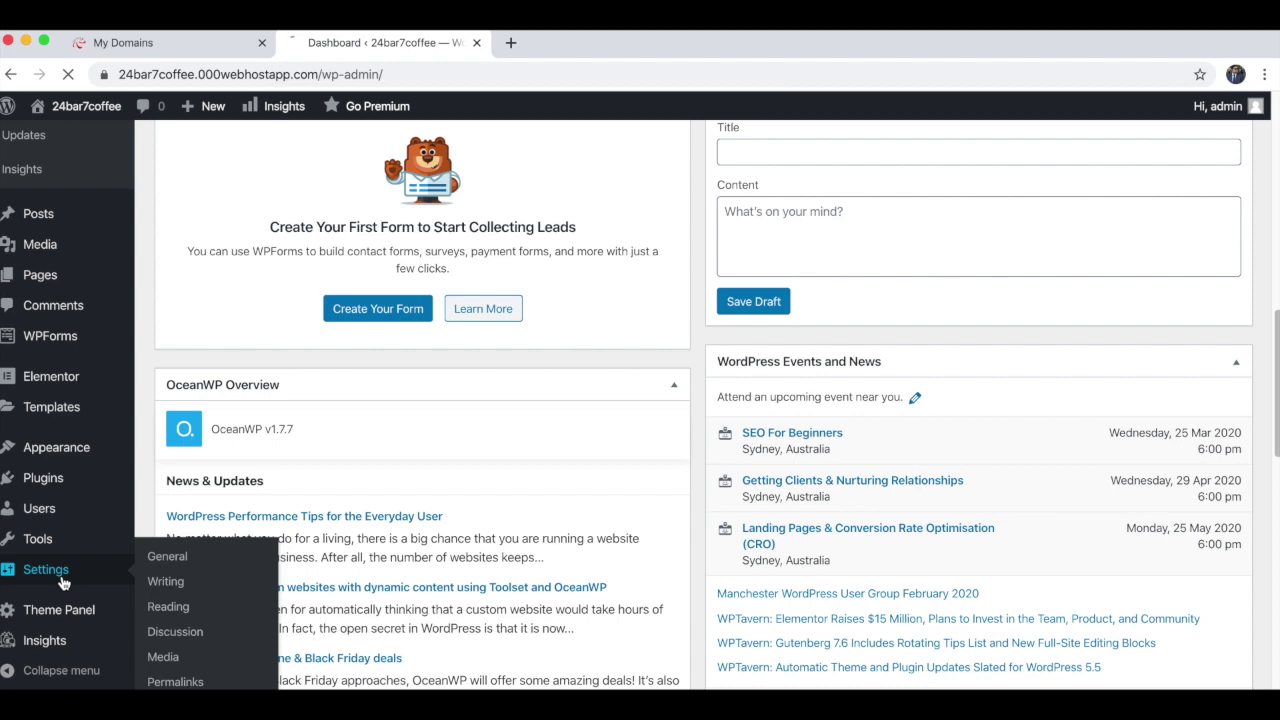
left_click(167, 572)
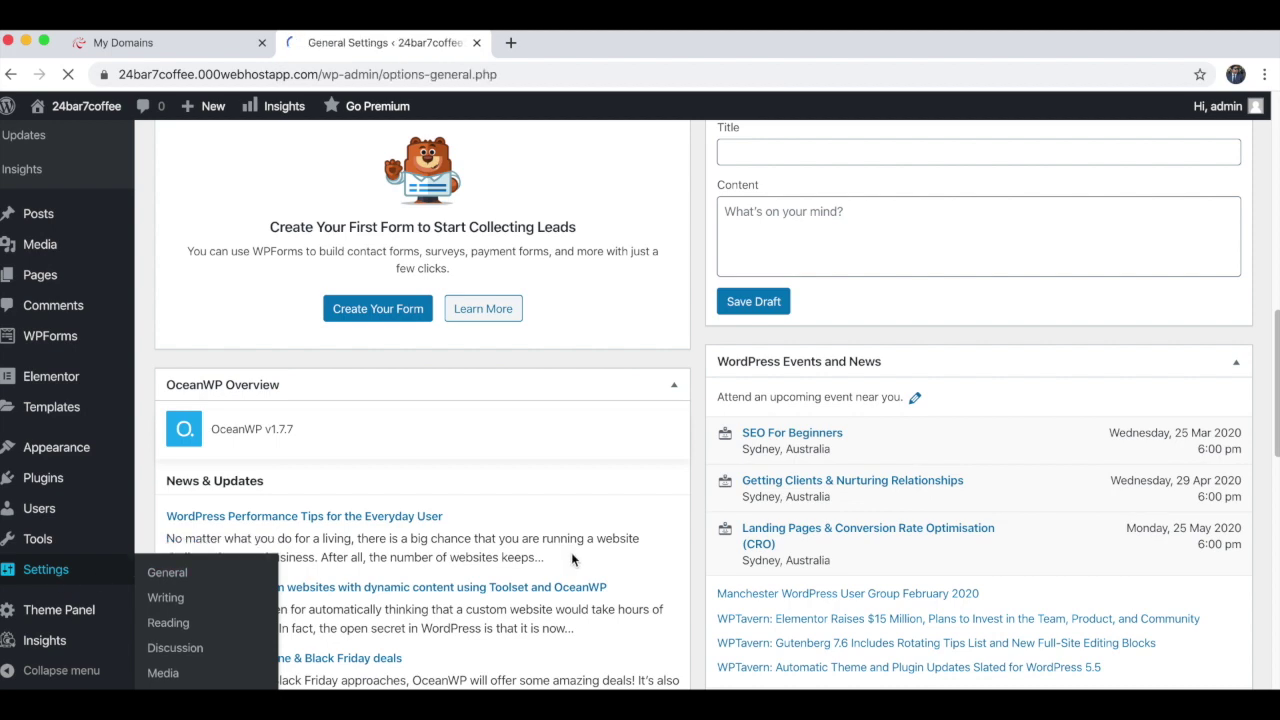
scroll(450, 510, "down", 5)
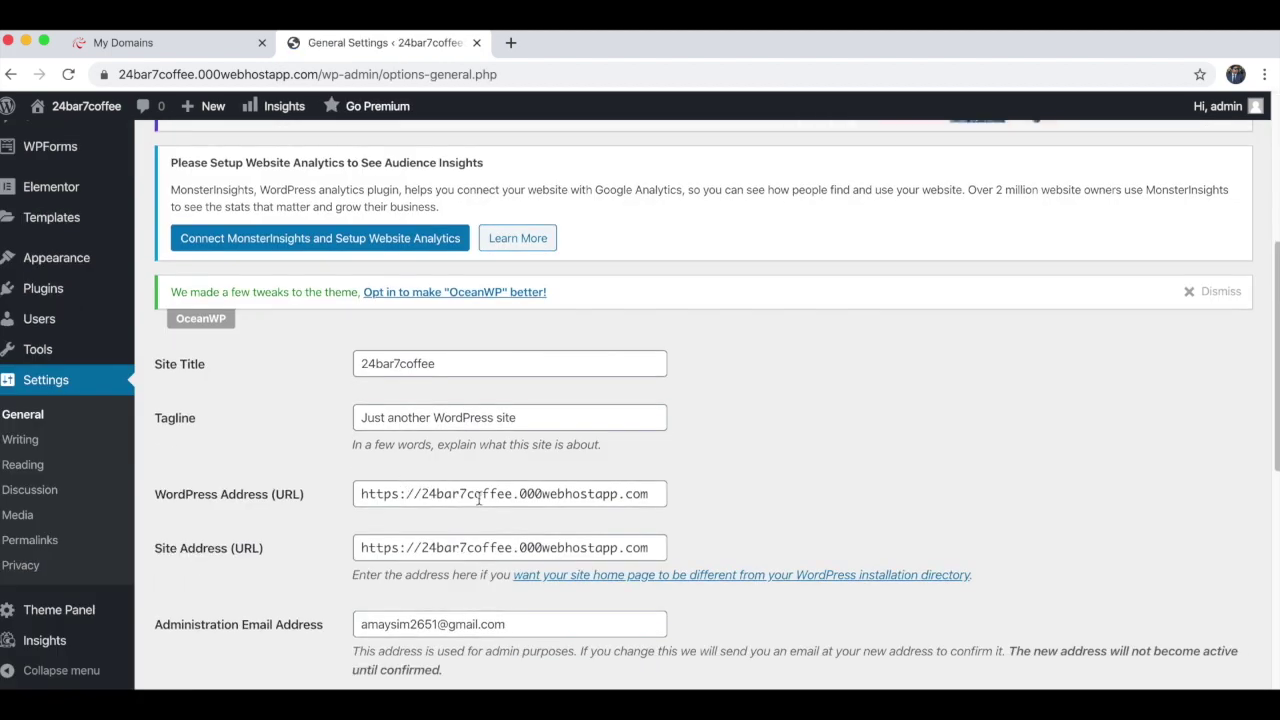
left_click_drag(521, 493, 685, 507)
type("tk")
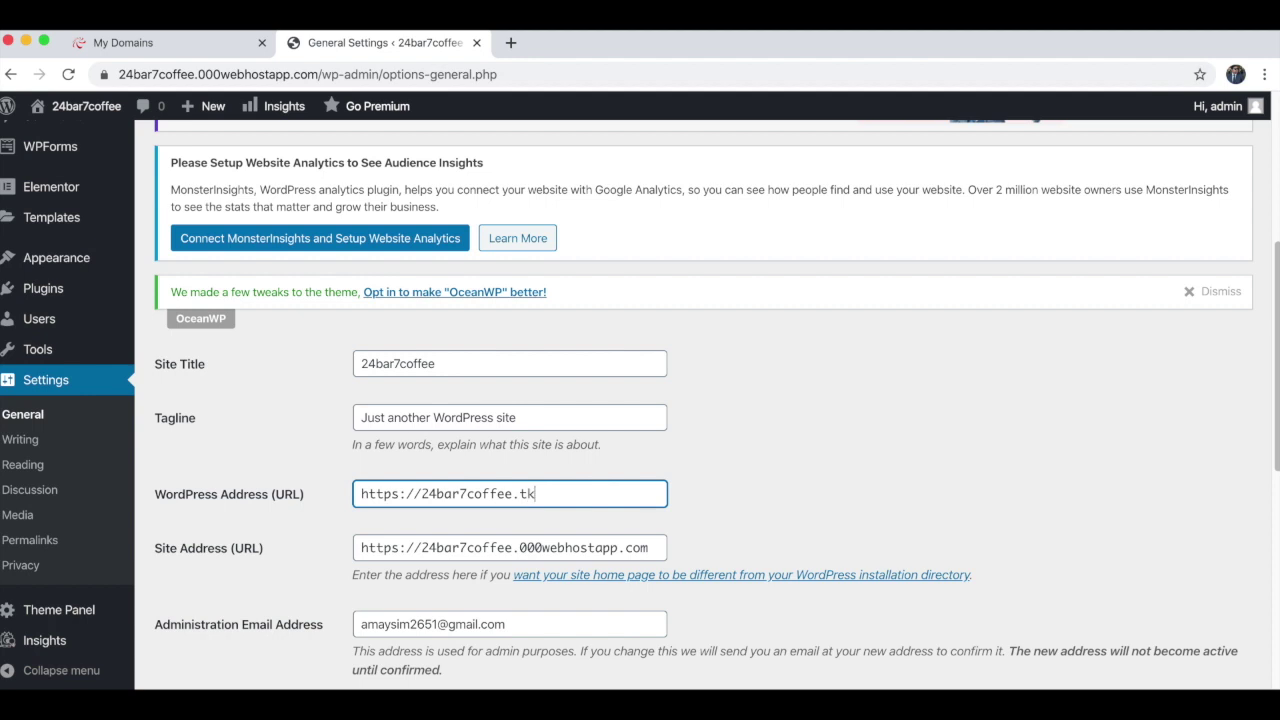
left_click_drag(518, 547, 895, 606)
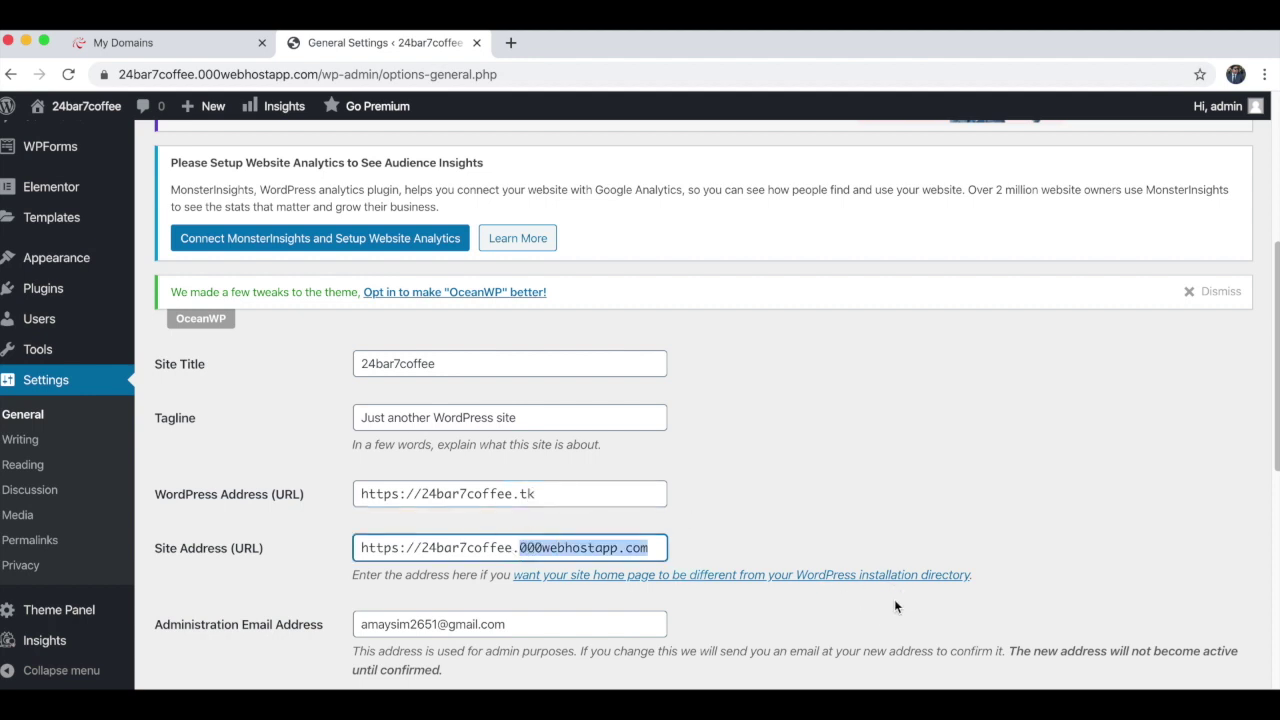
key("BackSpace")
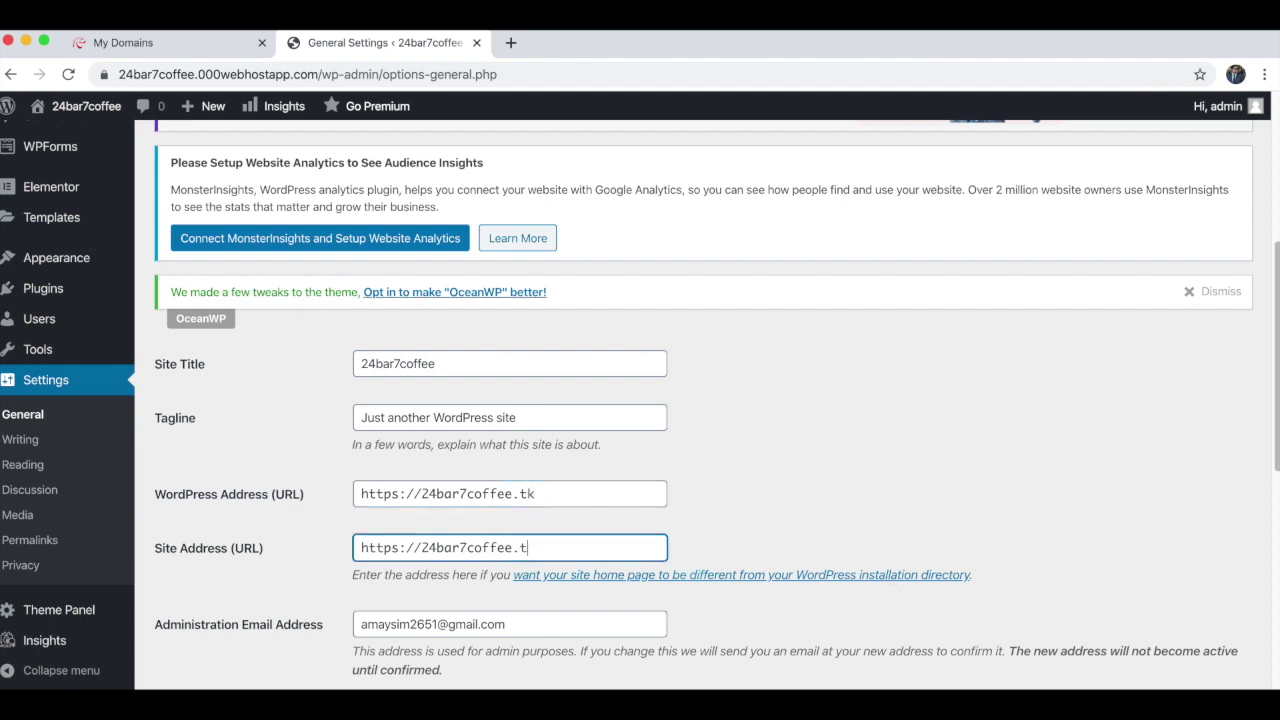
Step: Replace the Administration Email Address and save the General Settings
scroll(948, 600, "down", 1)
key("Tab")
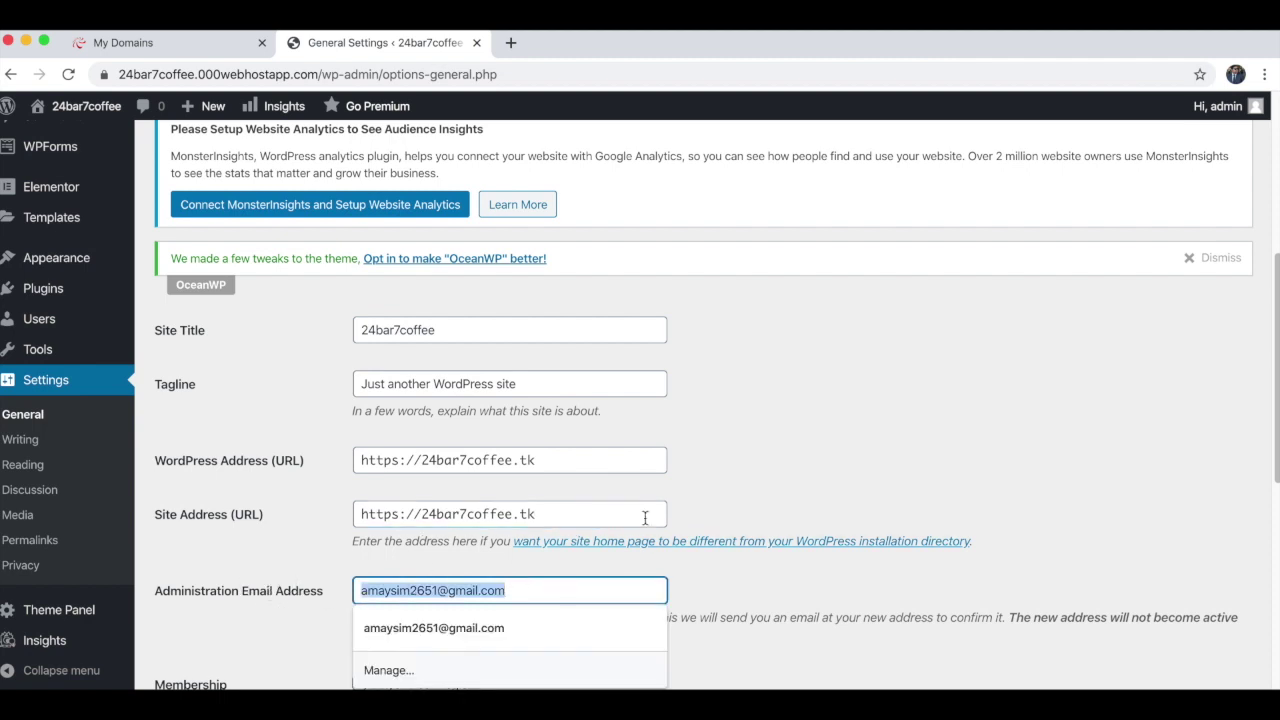
type("info")
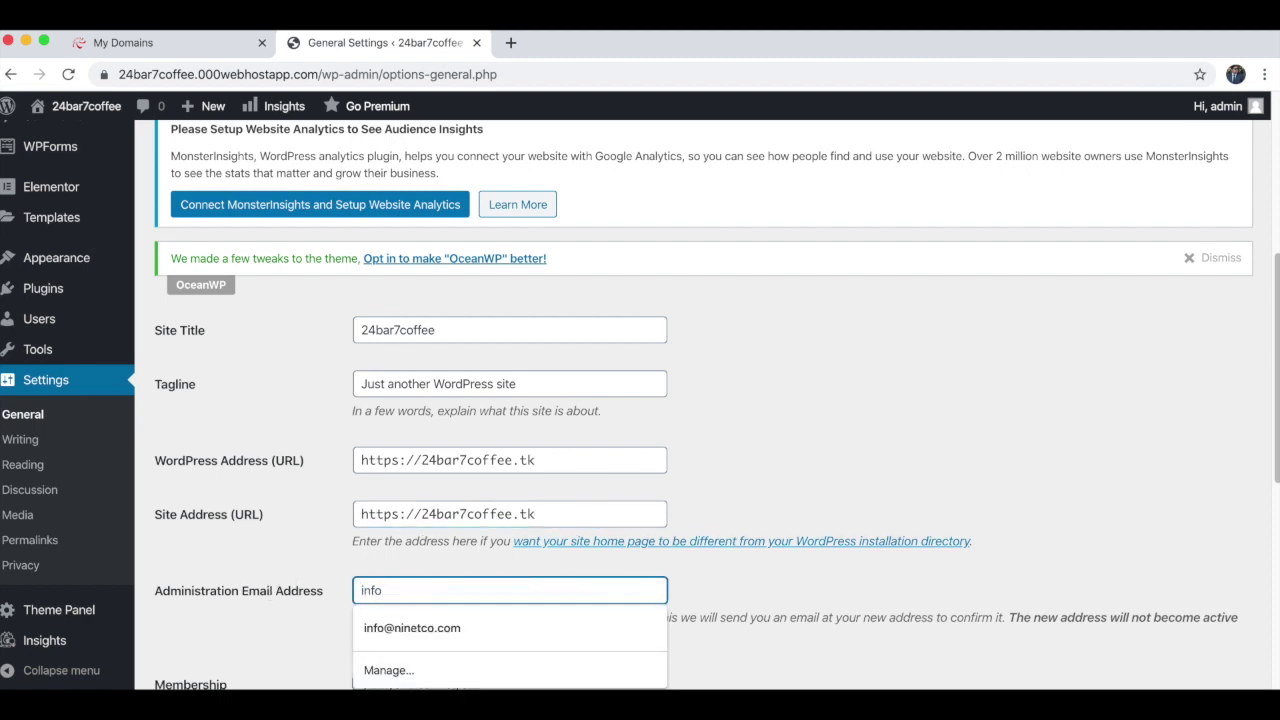
left_click(1006, 428)
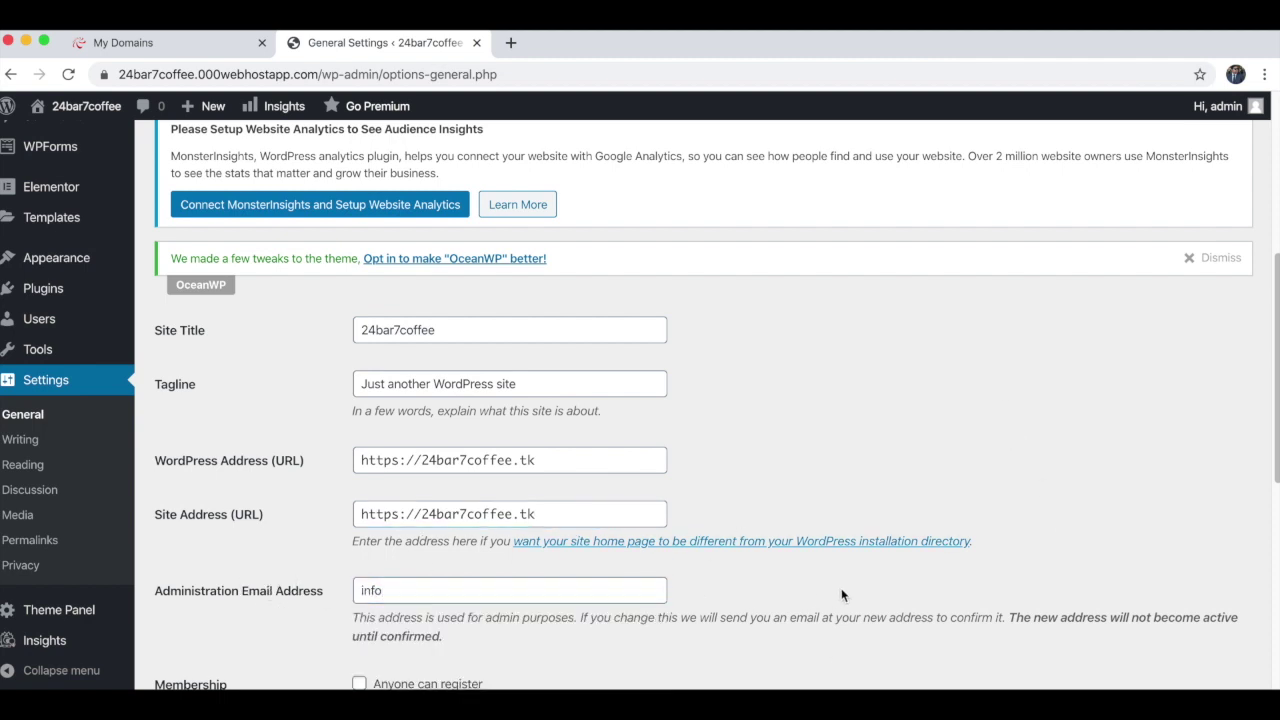
scroll(857, 590, "up", 3)
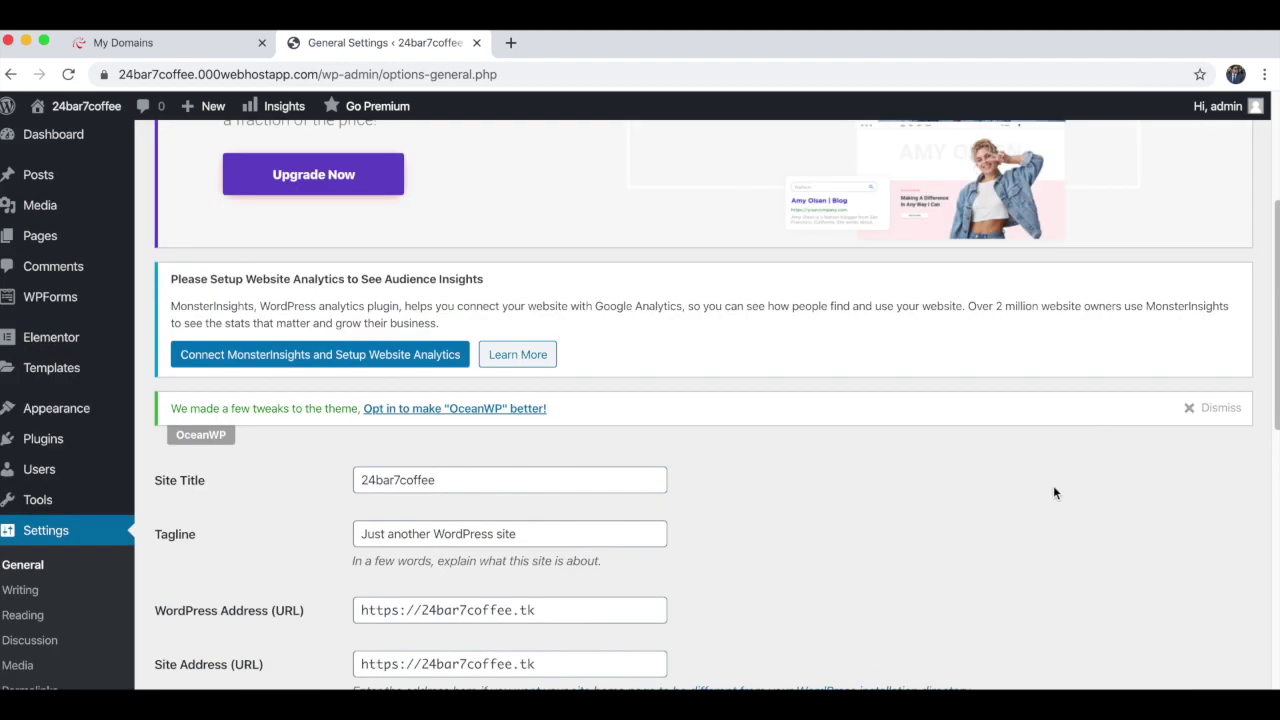
scroll(1053, 485, "down", 10)
scroll(900, 569, "down", 2)
left_click(222, 677)
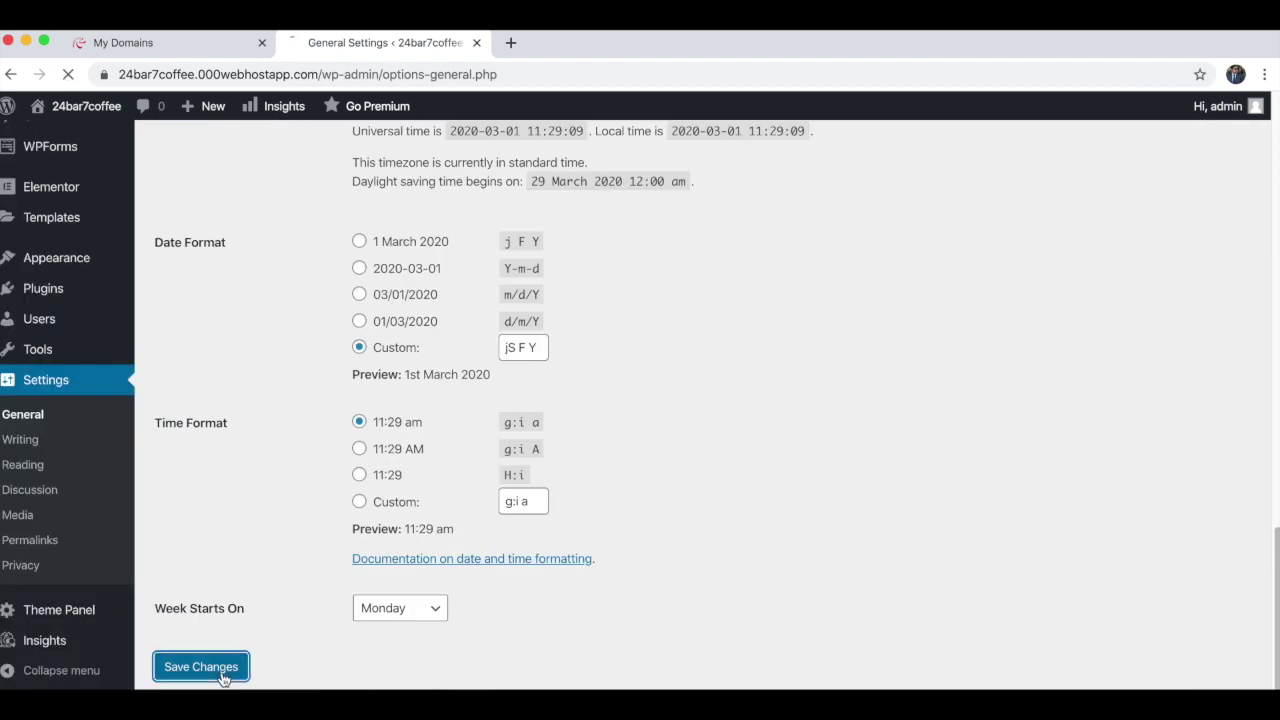
Step: Enter username 'admin' and the password in the login form
left_click(602, 365)
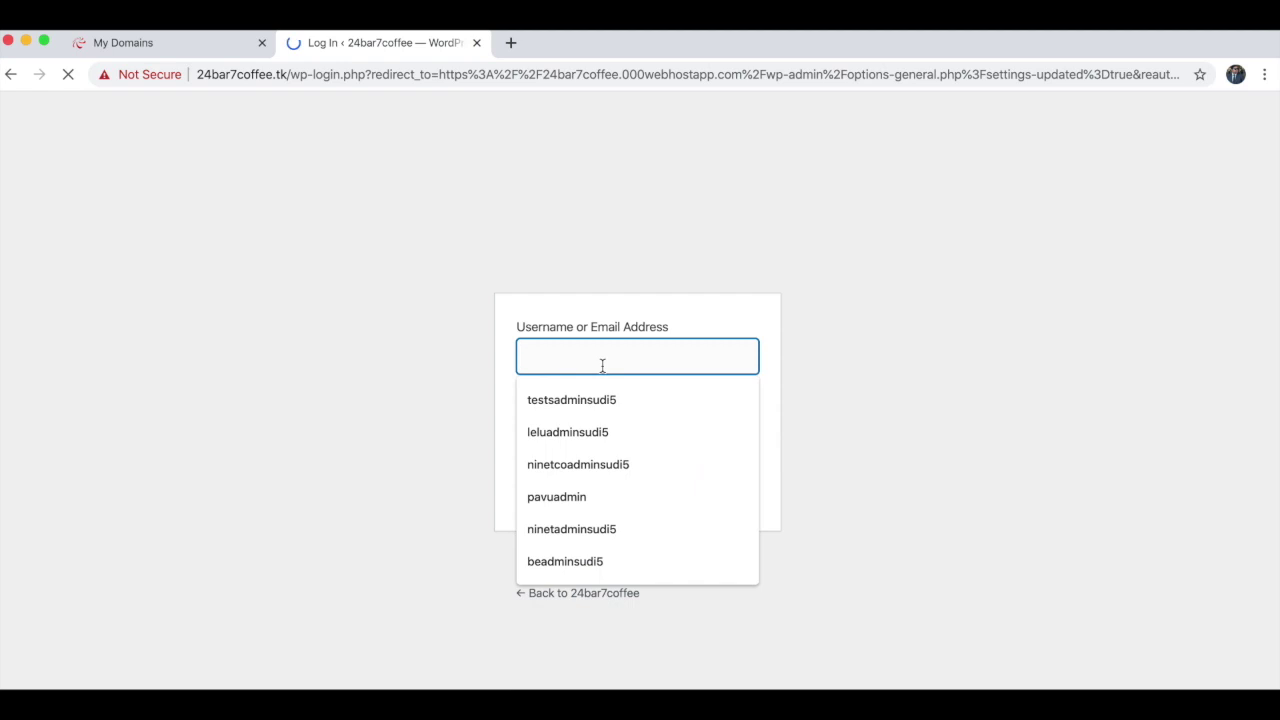
type("adm")
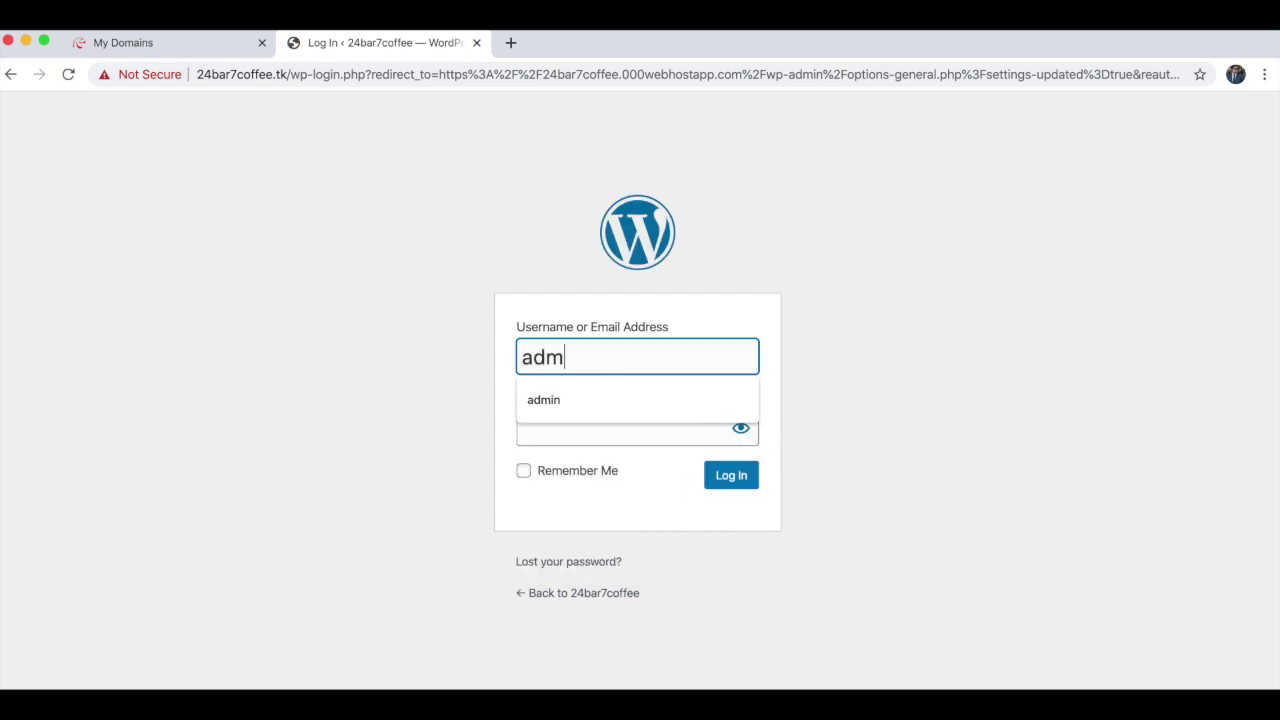
type("n")
key("BackSpace")
type("in")
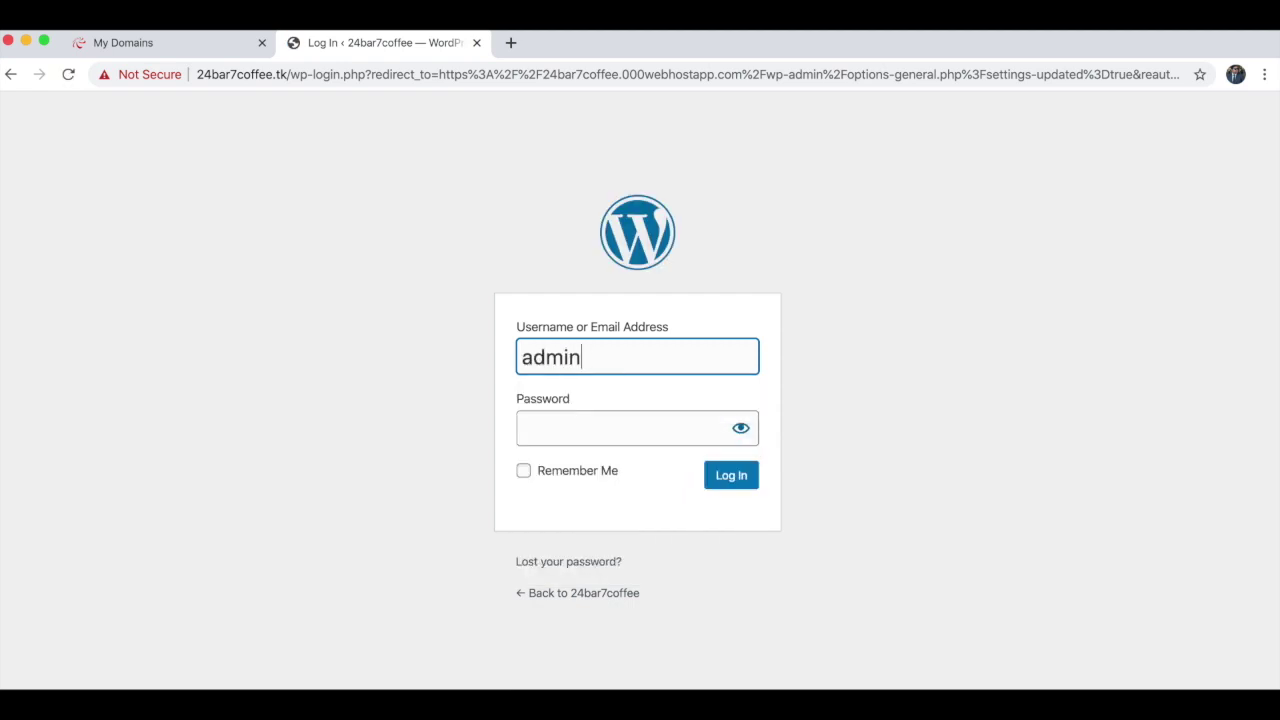
key("Tab")
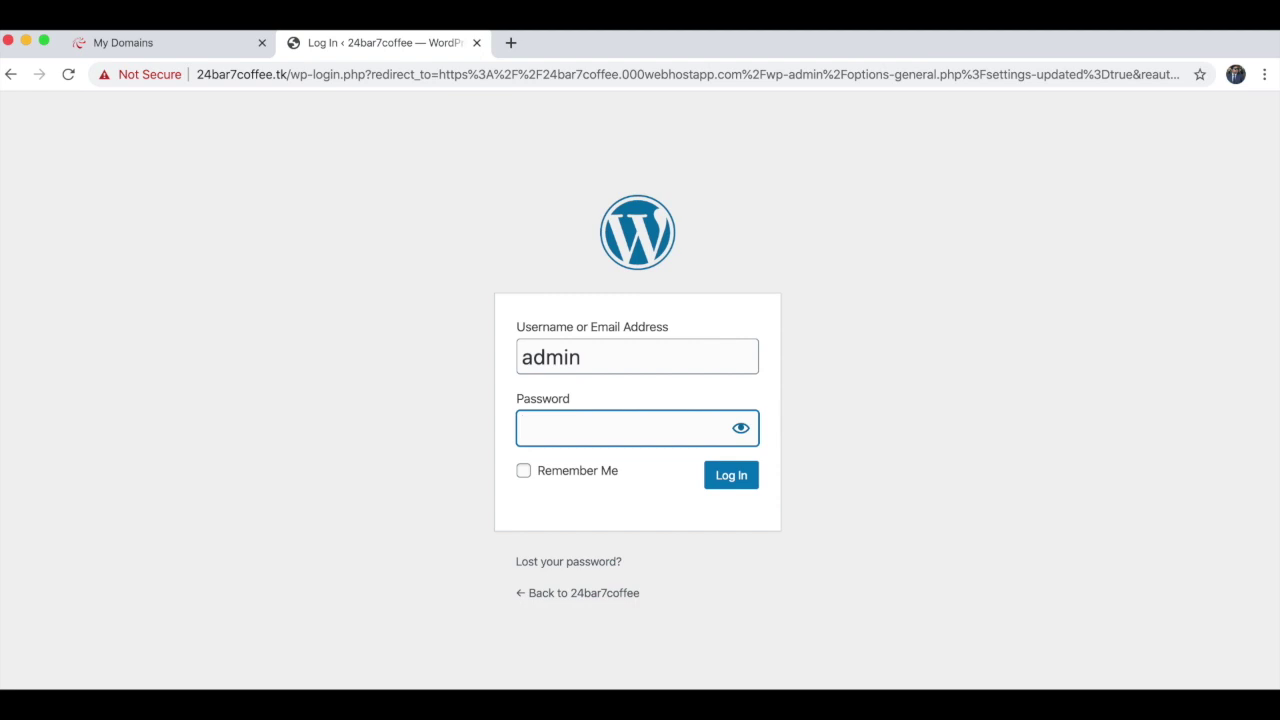
type("••••••")
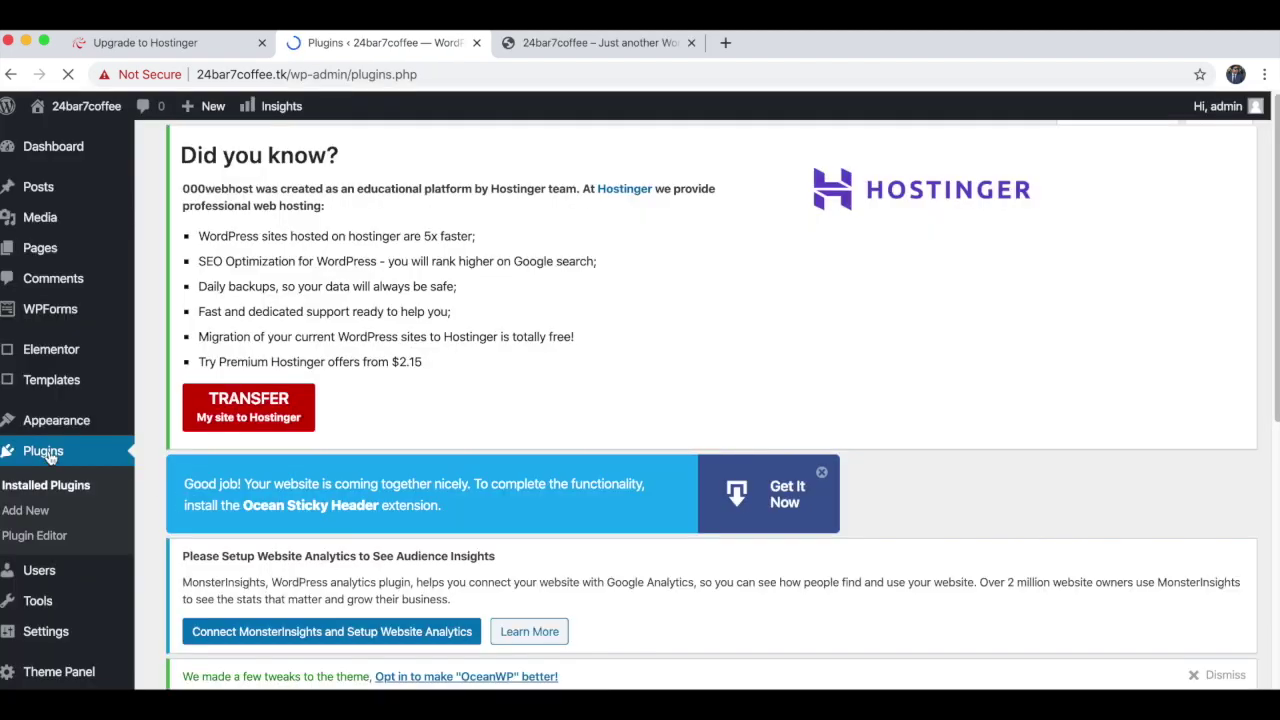
Step: Search for 'simple ssl', activate Really Simple SSL and turn on SSL for the site
scroll(326, 520, "down", 3)
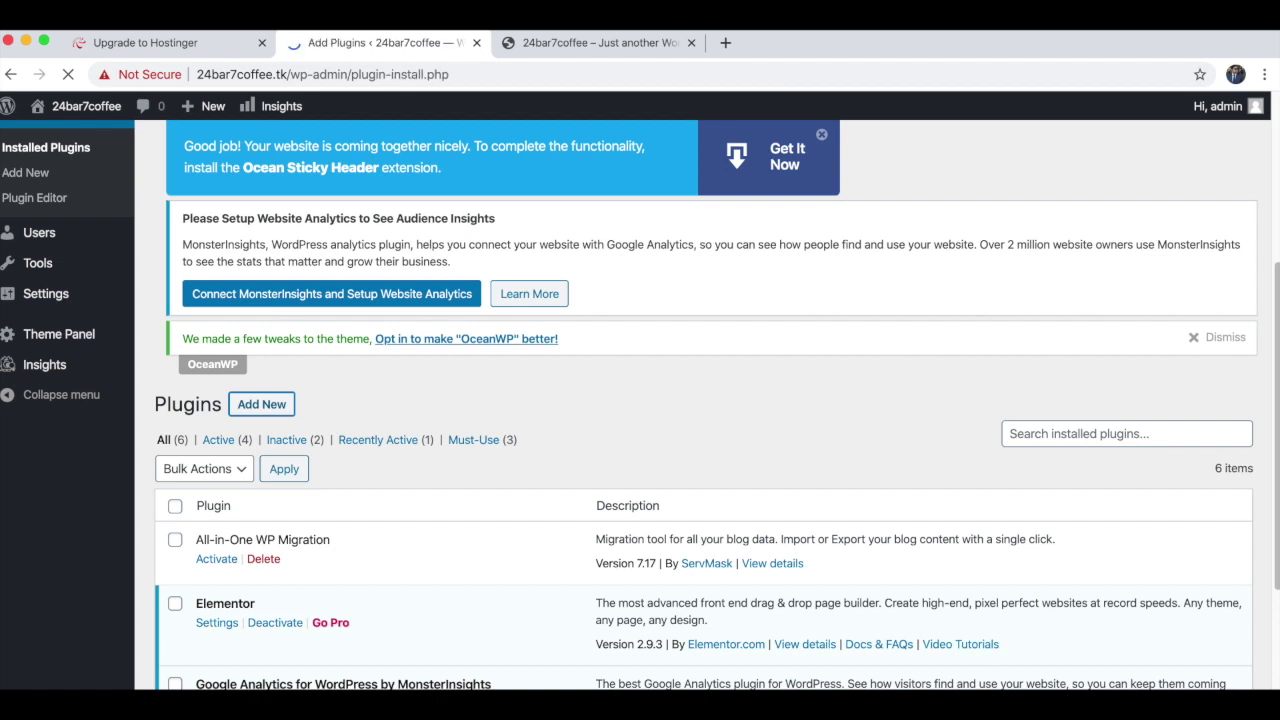
scroll(1108, 366, "down", 3)
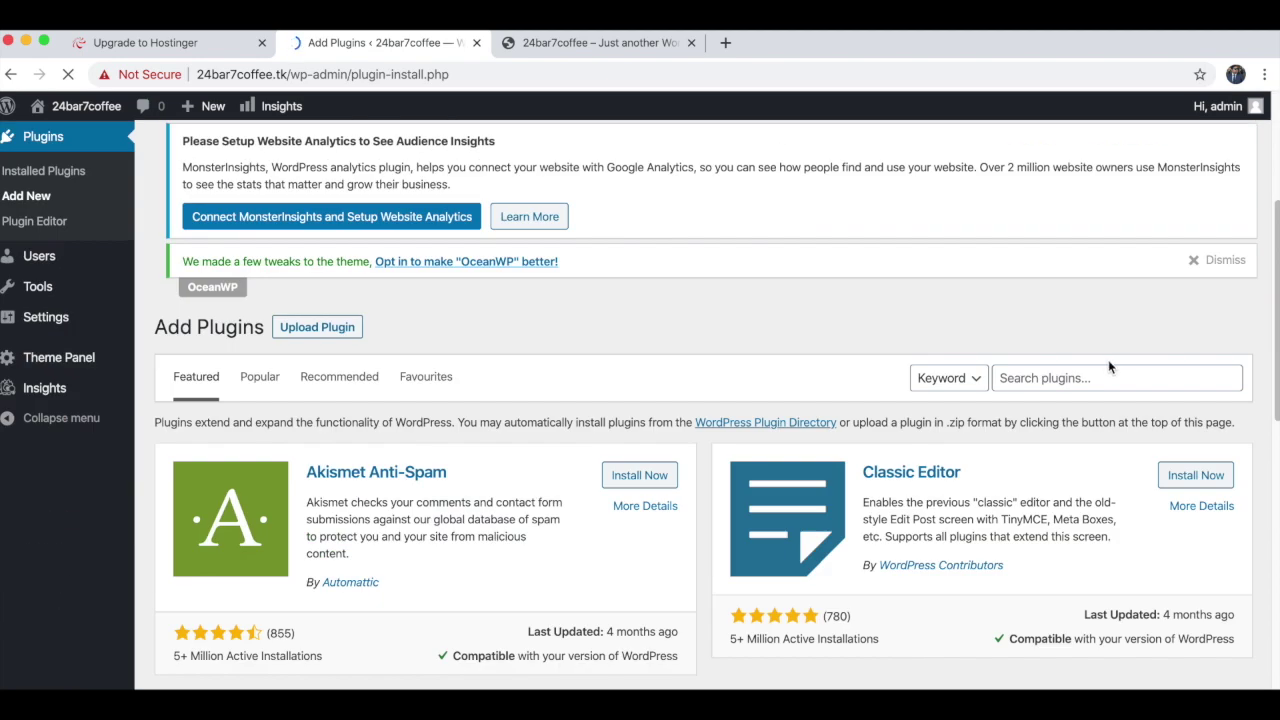
left_click(1106, 378)
type("simple ssl")
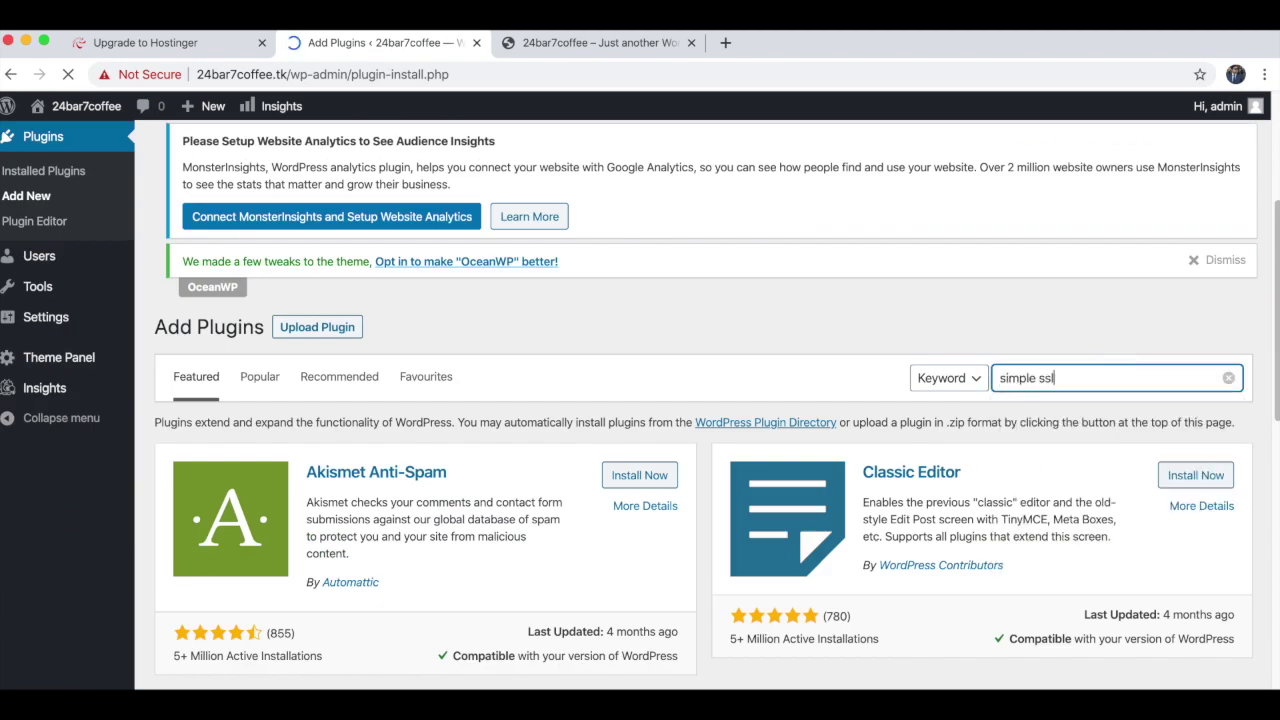
scroll(603, 318, "down", 2)
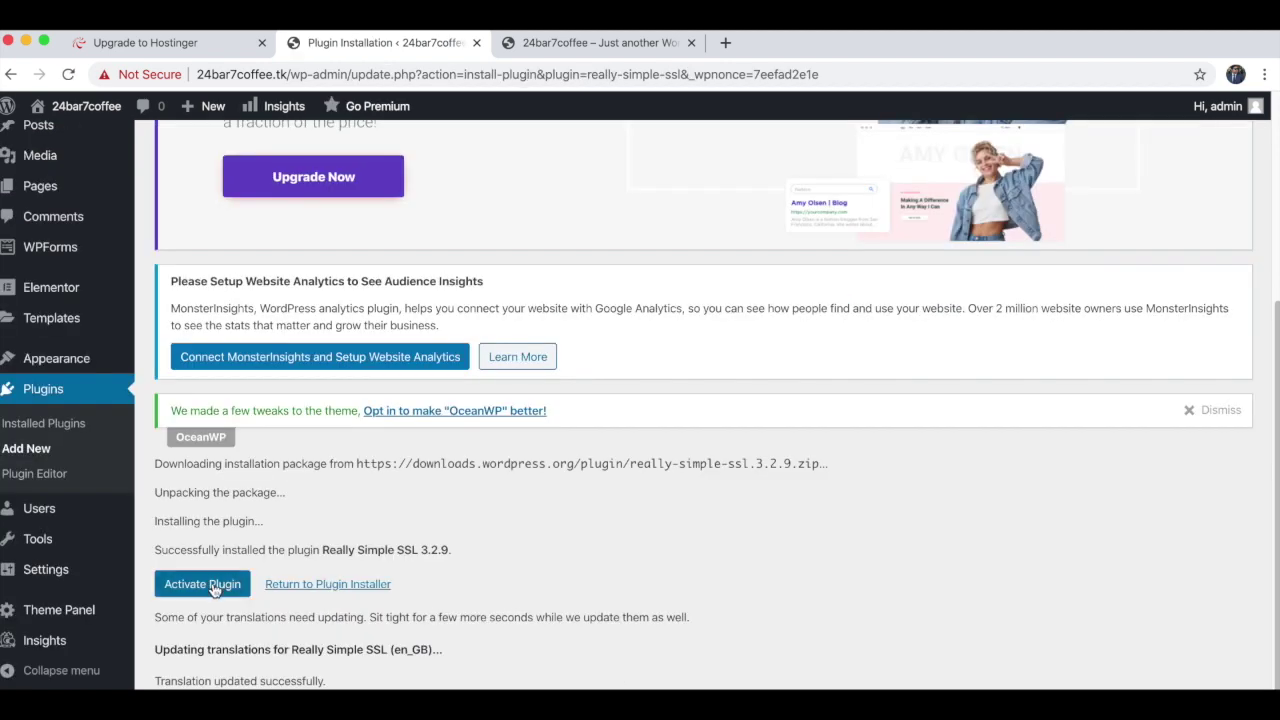
left_click(213, 588)
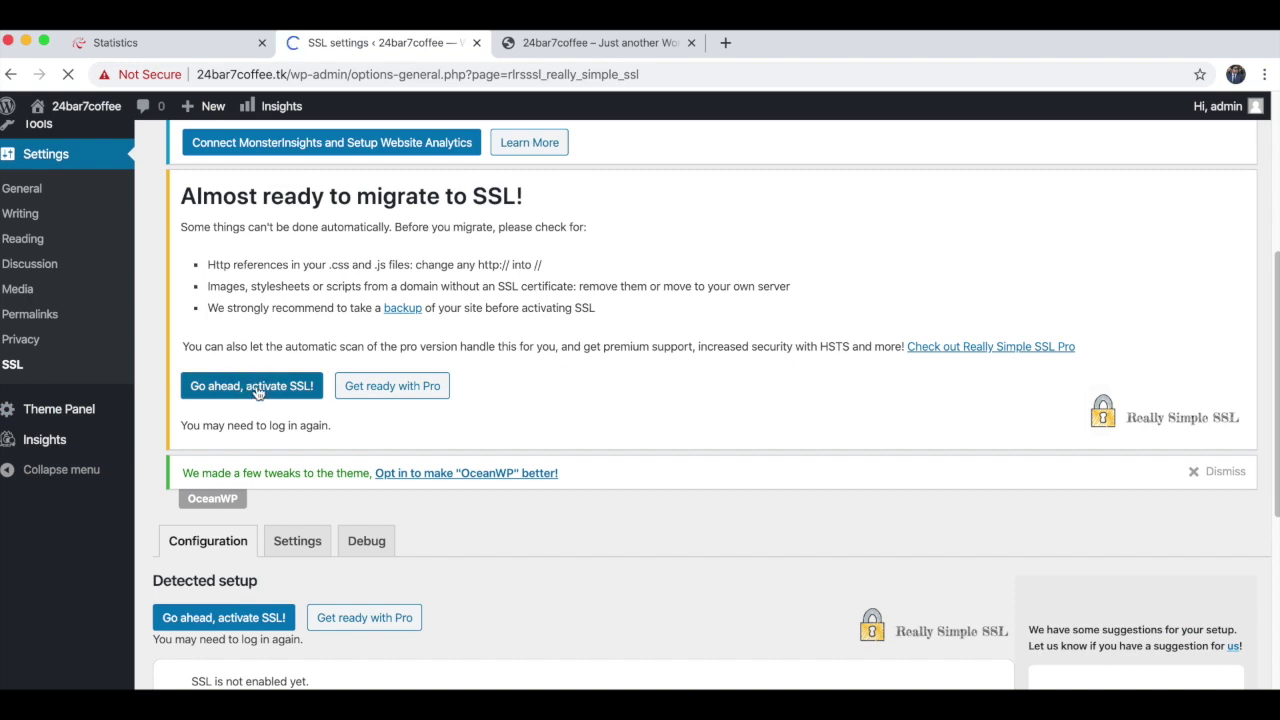
left_click(257, 391)
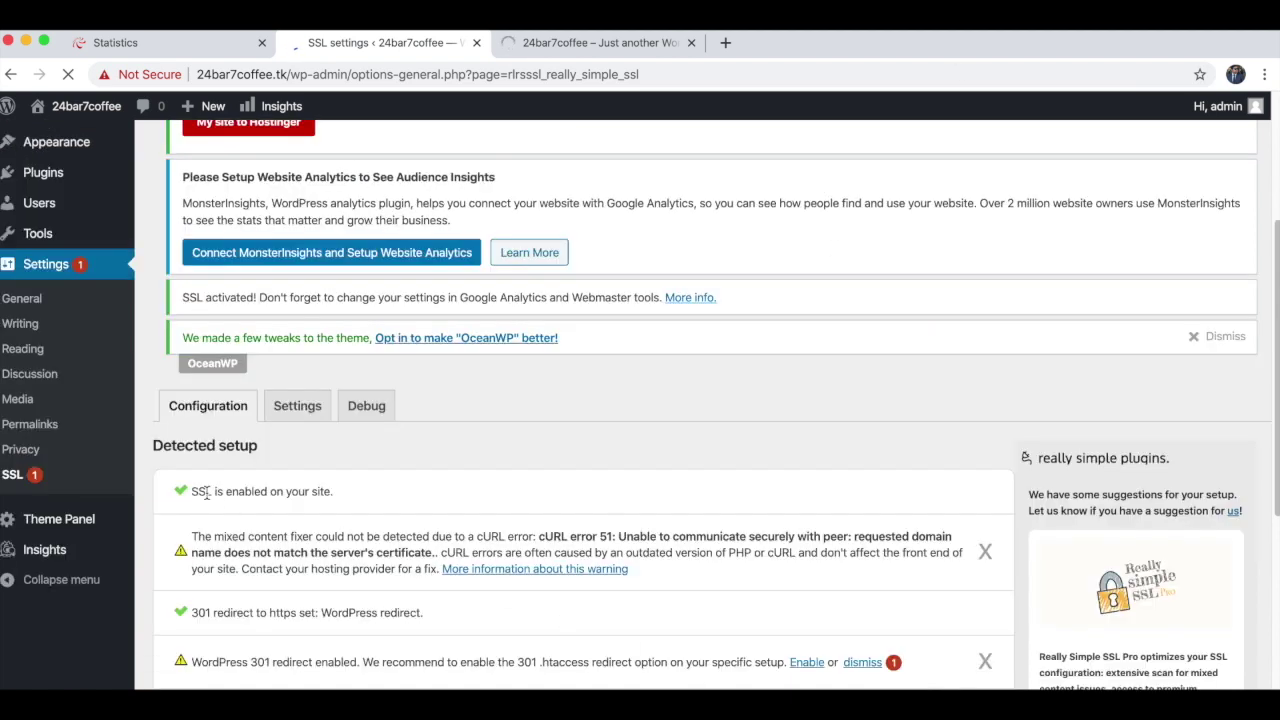
left_click_drag(337, 494, 182, 492)
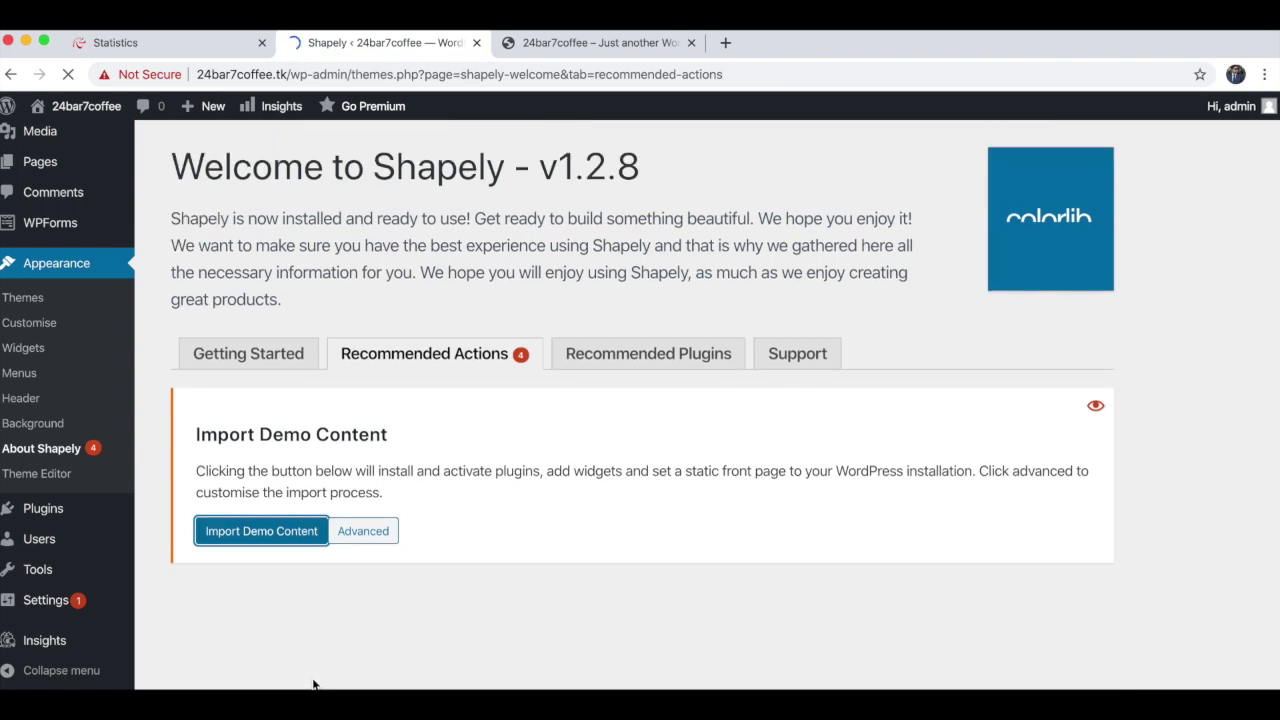
Step: Reload the live site and scroll through the homepage's imported Shapely demo sections
left_click(618, 42)
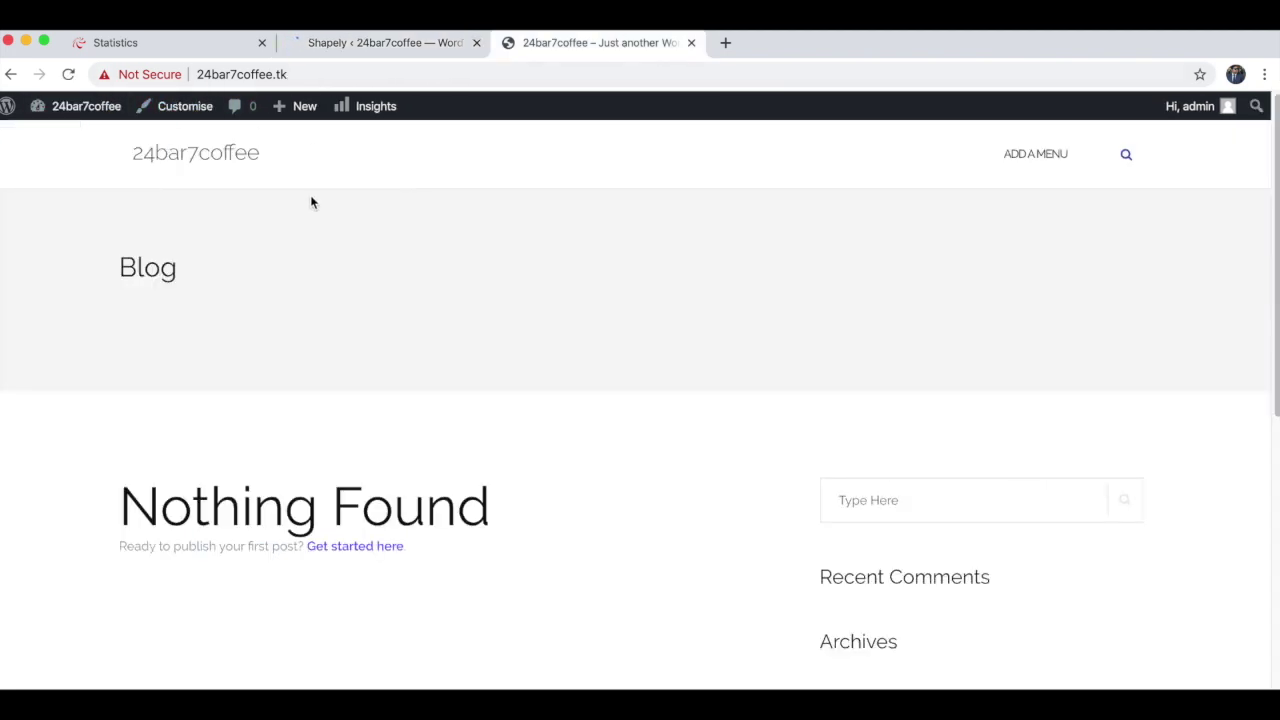
left_click(72, 77)
scroll(938, 413, "down", 10)
scroll(938, 413, "down", 5)
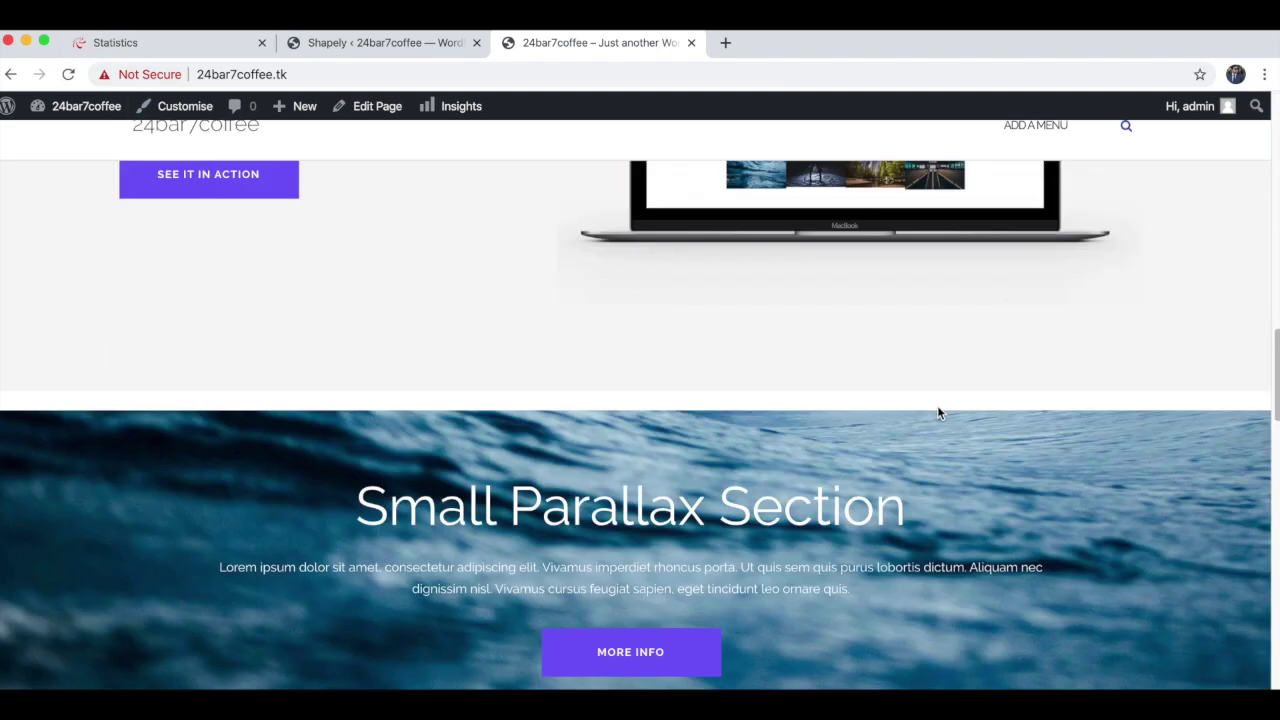
scroll(938, 413, "down", 5)
scroll(938, 413, "down", 5)
scroll(938, 413, "down", 3)
scroll(938, 413, "down", 3)
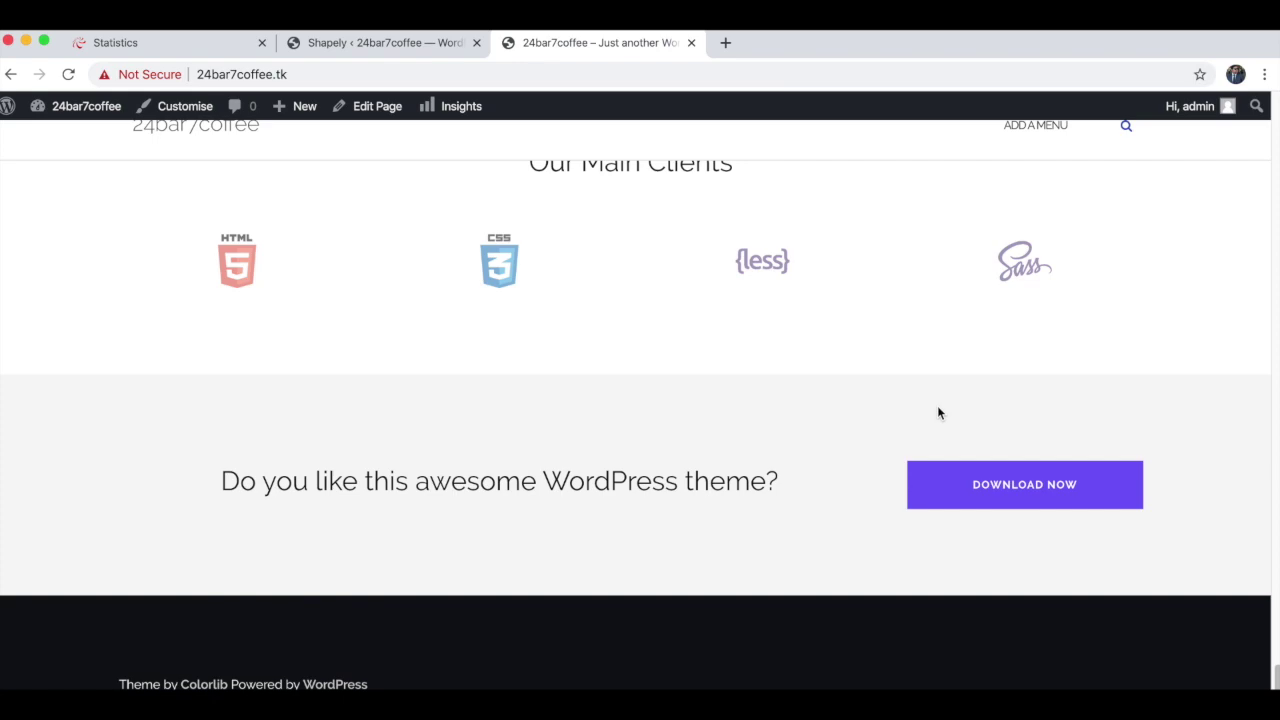
scroll(938, 413, "up", 5)
scroll(938, 413, "up", 5)
scroll(938, 413, "up", 5)
scroll(938, 413, "up", 5)
scroll(938, 413, "up", 2)
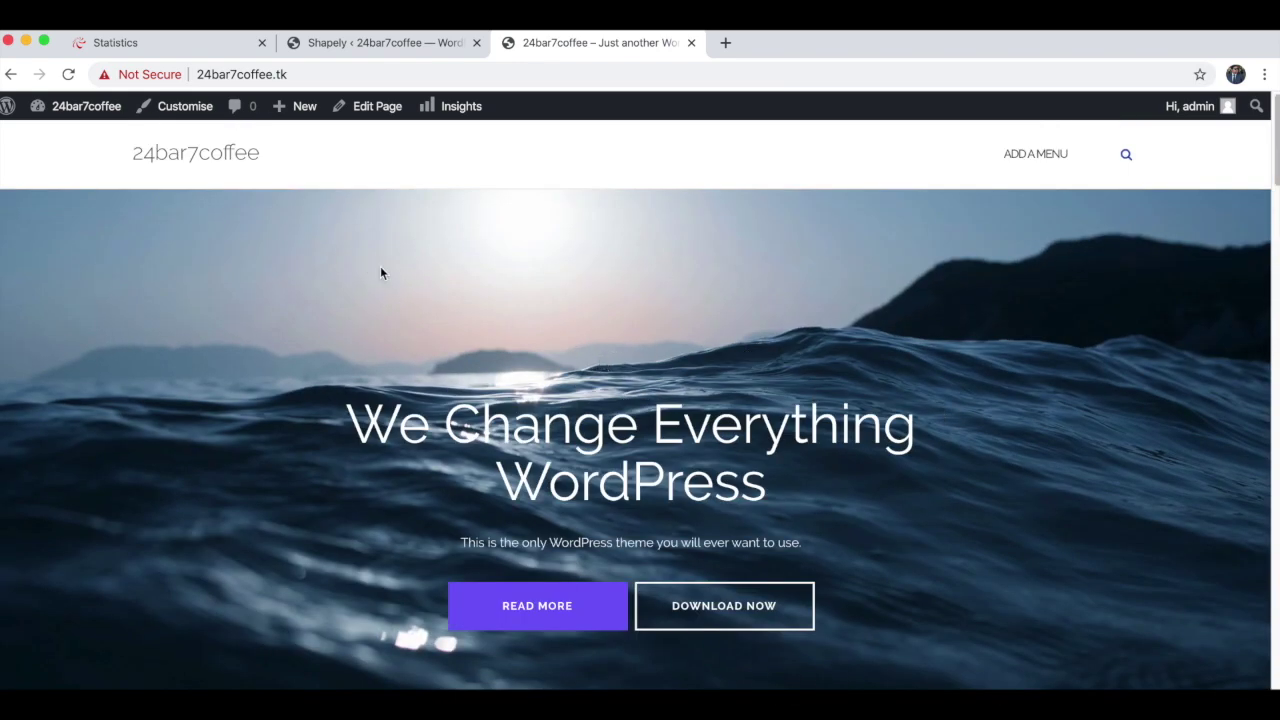
scroll(484, 299, "down", 2)
scroll(680, 370, "up", 2)
scroll(865, 402, "down", 4)
scroll(868, 406, "up", 1)
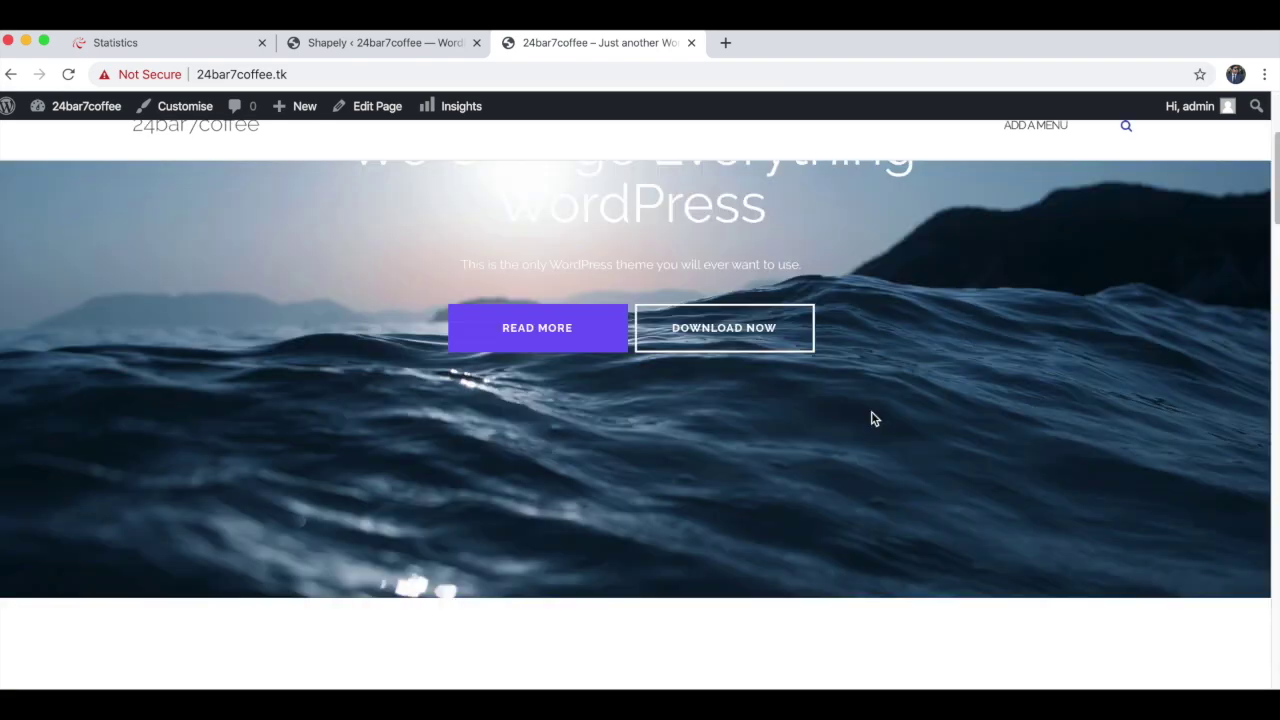
scroll(871, 411, "down", 10)
left_click(726, 42)
Step: Search Unsplash for 'coffee' and download the steaming white coffee cup photo
type("unsplash")
key("Return")
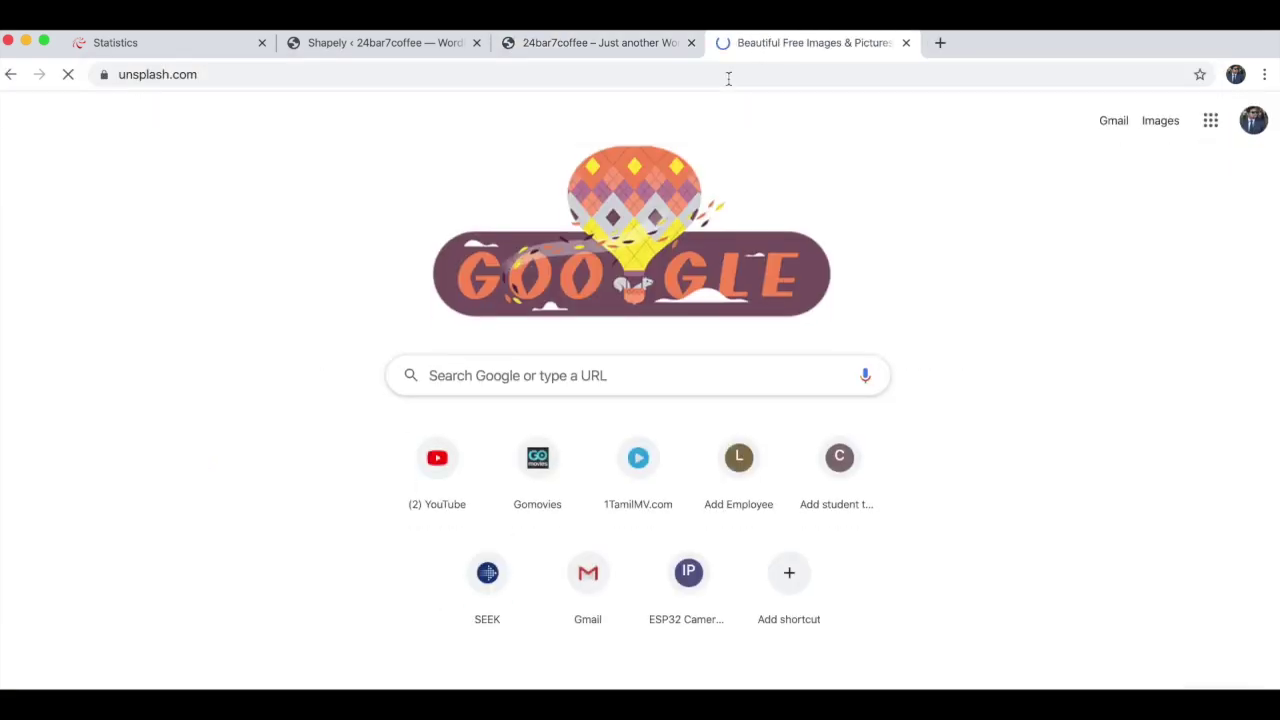
type("coffee")
key("Return")
scroll(420, 455, "down", 5)
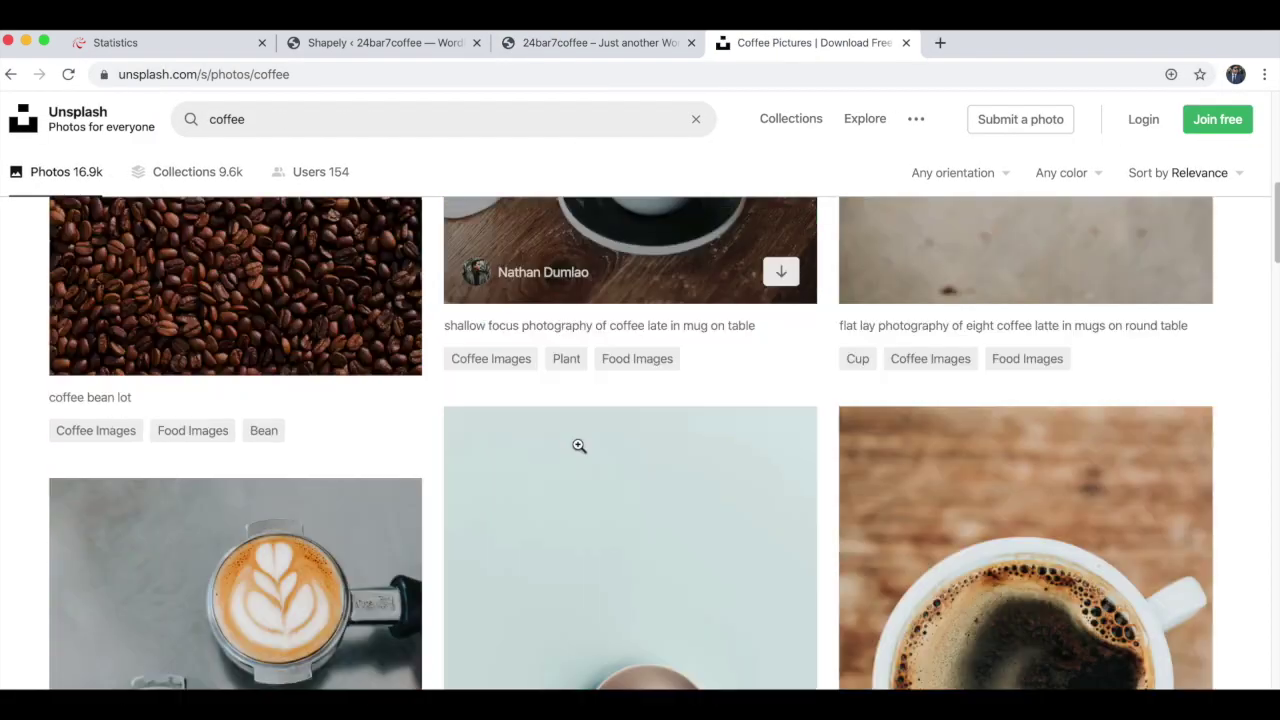
scroll(640, 450, "up", 4)
left_click(300, 450)
left_click(1079, 150)
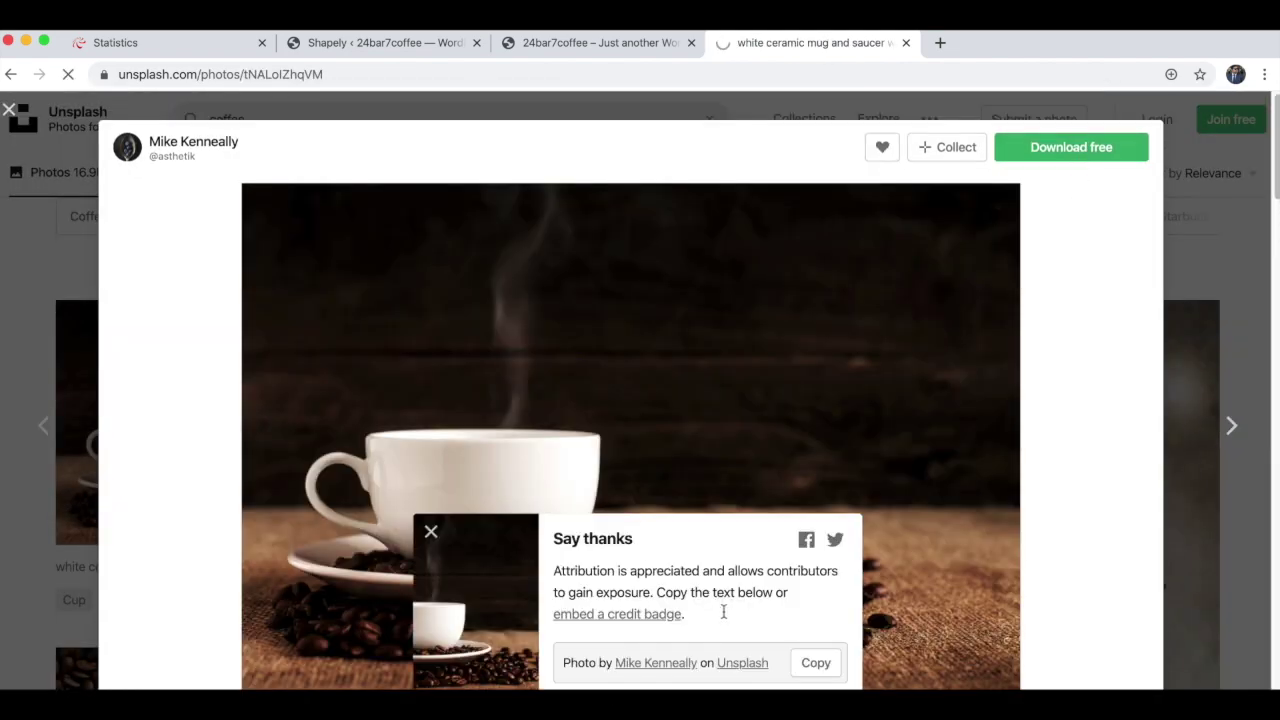
Step: Download the top-down coffee on blue plate photo
scroll(800, 450, "down", 10)
scroll(850, 387, "down", 5)
scroll(850, 387, "down", 5)
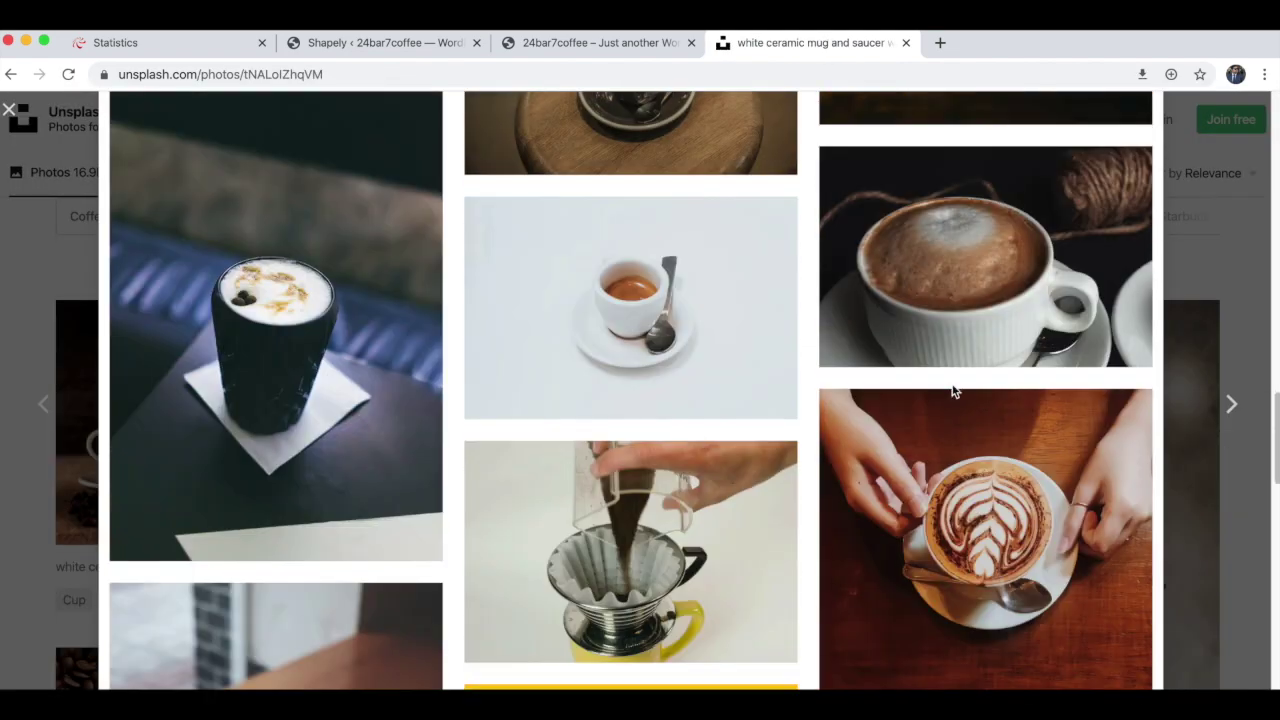
scroll(600, 375, "down", 5)
left_click(297, 424)
right_click(728, 365)
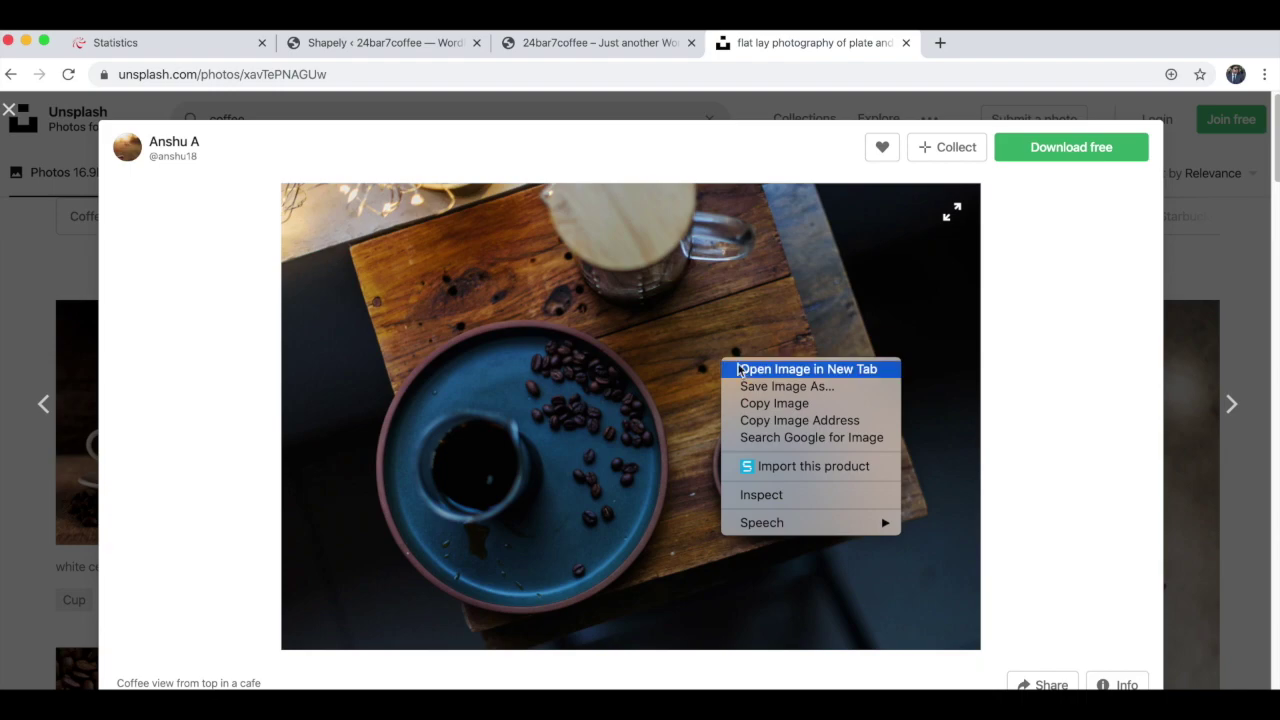
left_click(1086, 157)
scroll(1064, 254, "down", 5)
scroll(1064, 254, "down", 5)
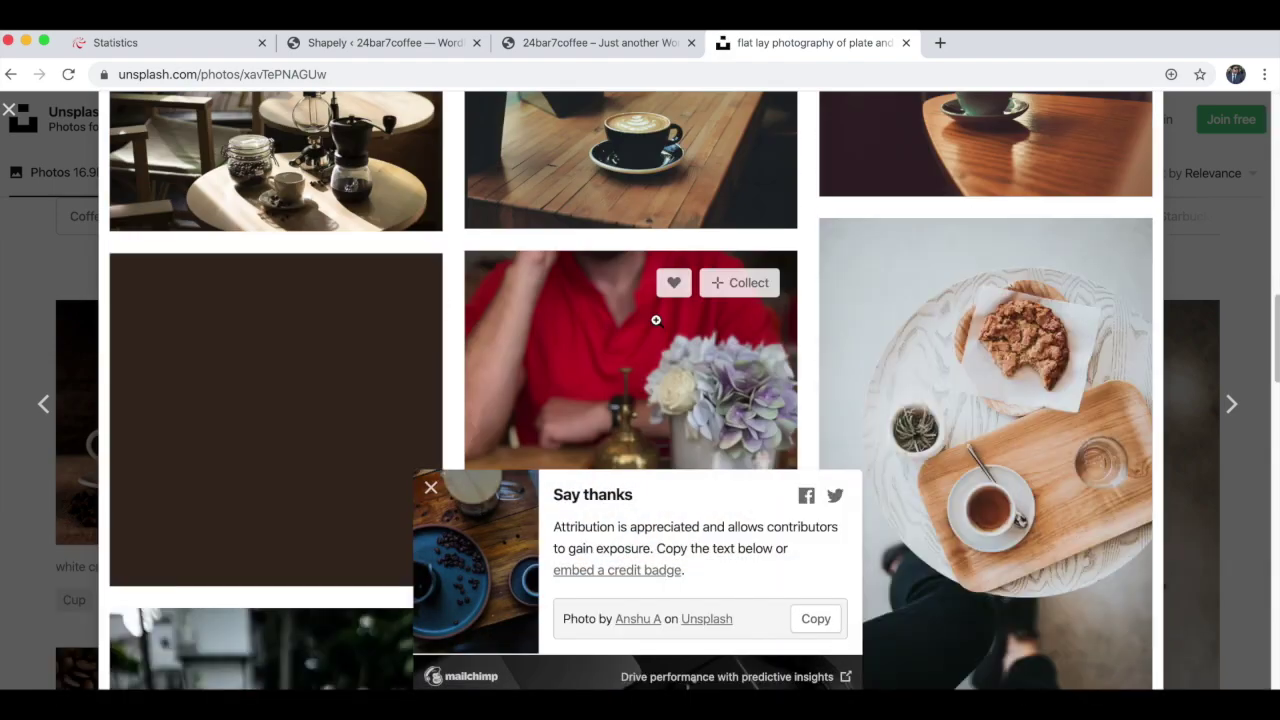
scroll(795, 334, "down", 5)
scroll(795, 334, "down", 5)
scroll(444, 284, "down", 5)
key("Escape")
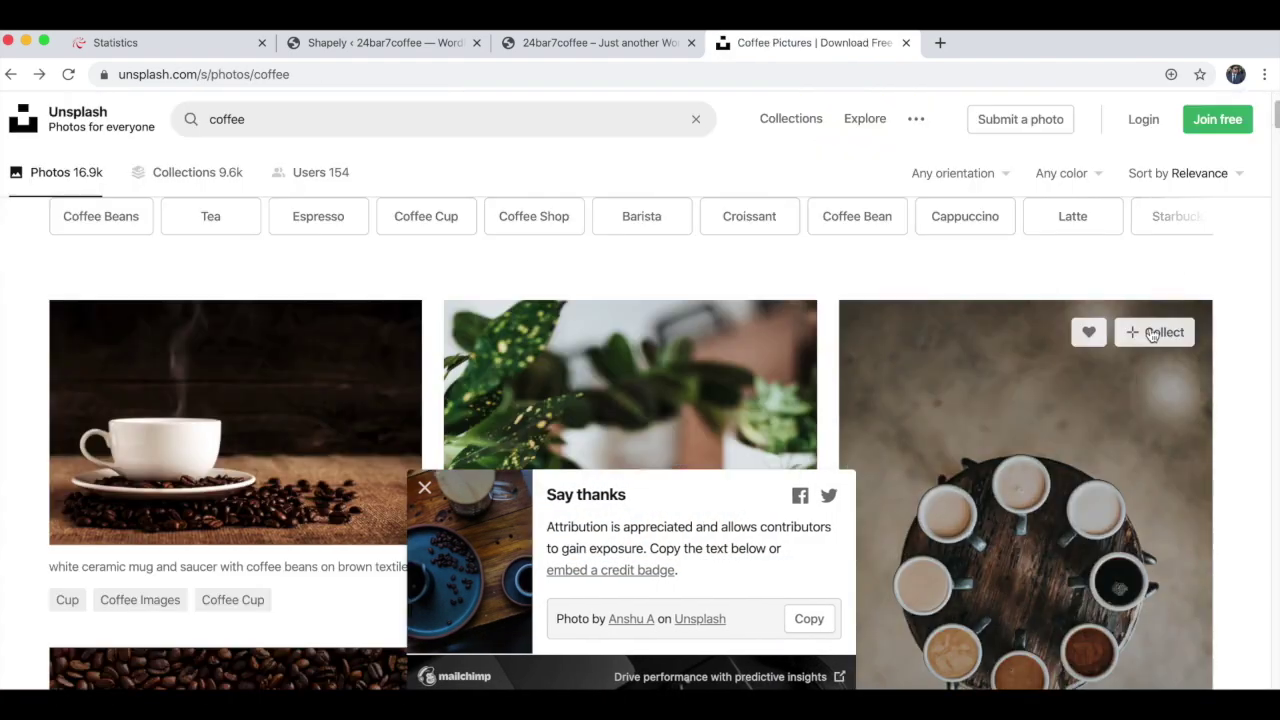
Step: Switch to coffeeshop photos and download the espresso machine photo
left_click(274, 120)
left_click(222, 197)
left_click(1025, 380)
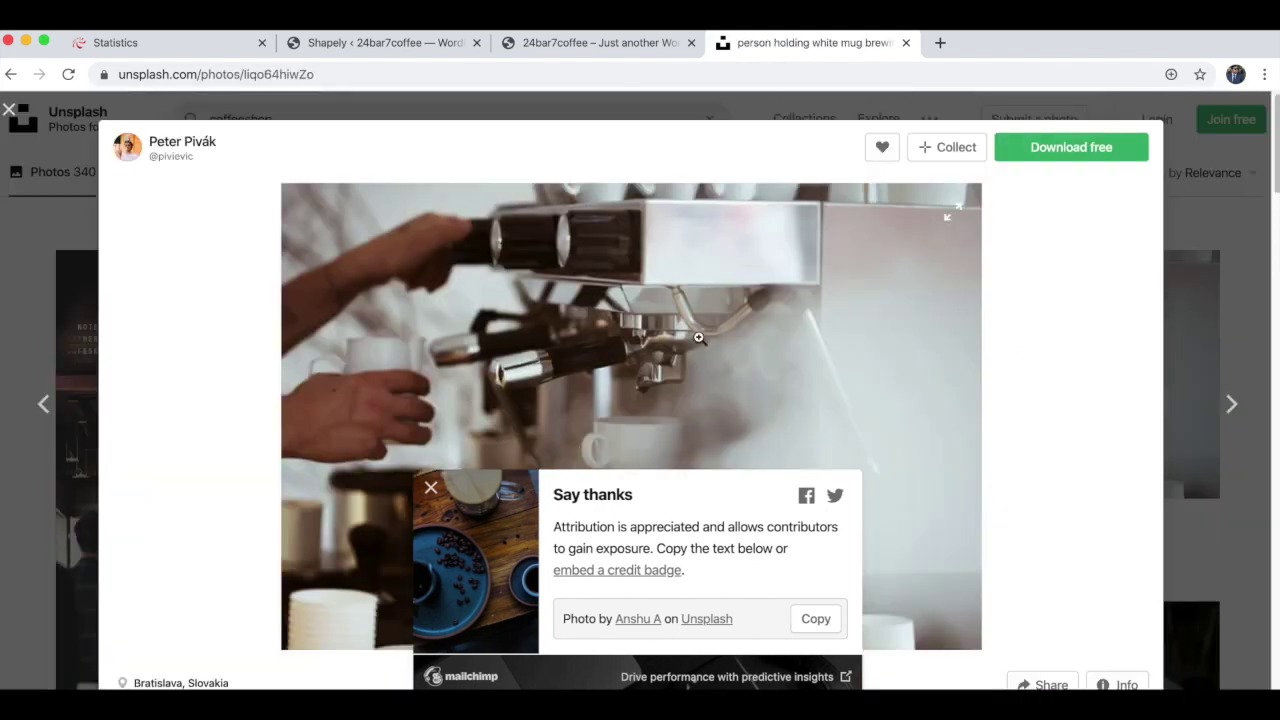
left_click(1075, 119)
key("Escape")
Step: Open the photo of a person holding coffee
scroll(400, 310, "down", 5)
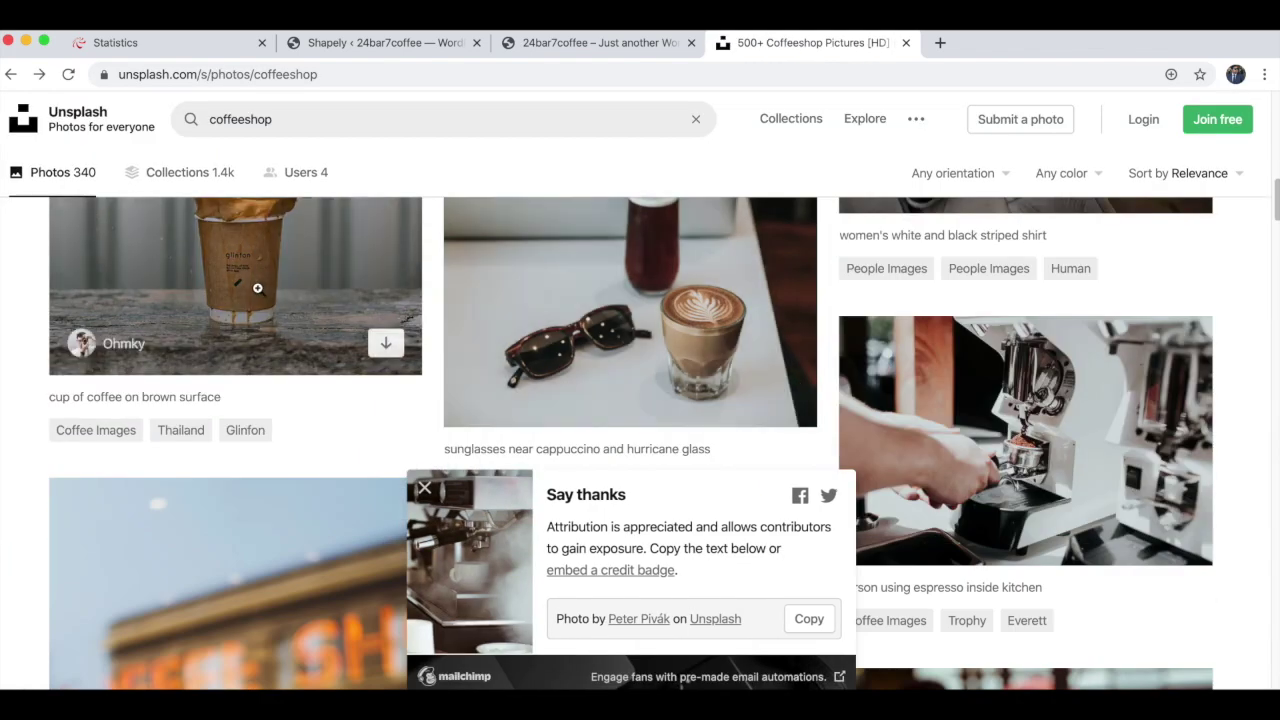
scroll(257, 286, "down", 5)
scroll(257, 286, "down", 5)
scroll(212, 314, "down", 5)
scroll(212, 314, "down", 5)
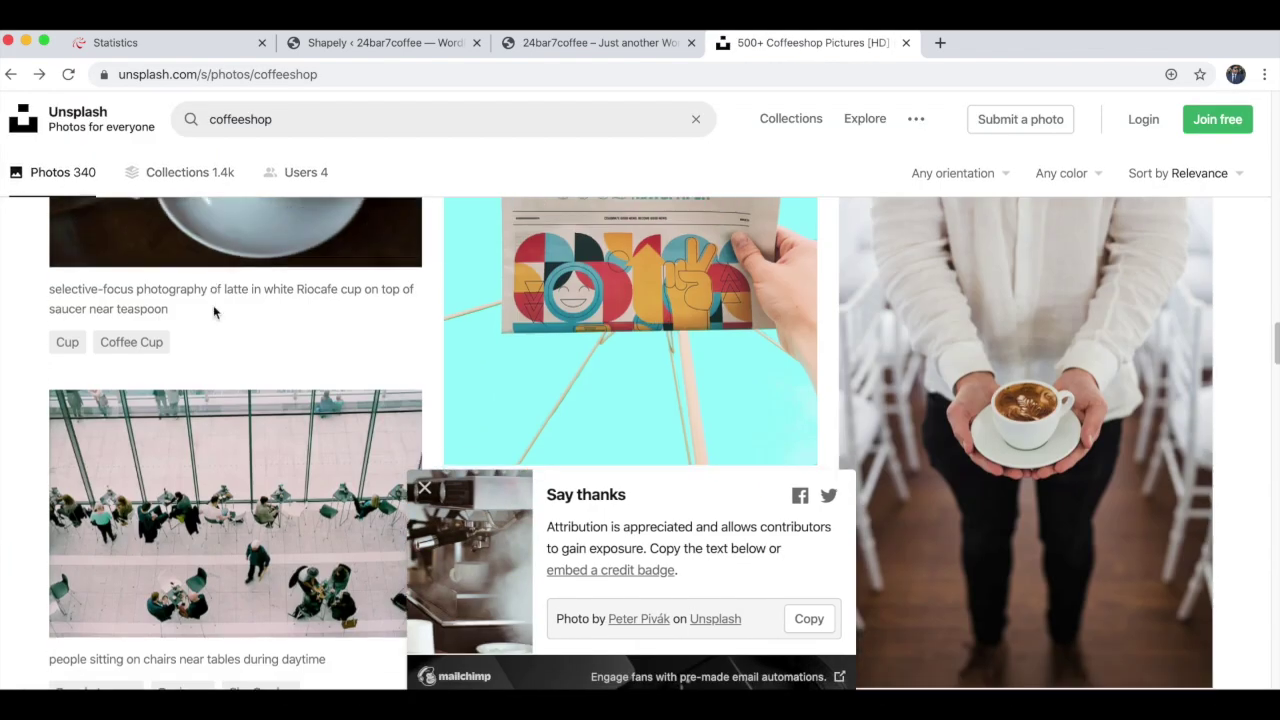
left_click(1006, 351)
left_click(1060, 155)
Step: Search Google Images for 'coffee' in a new tab
key("super+t")
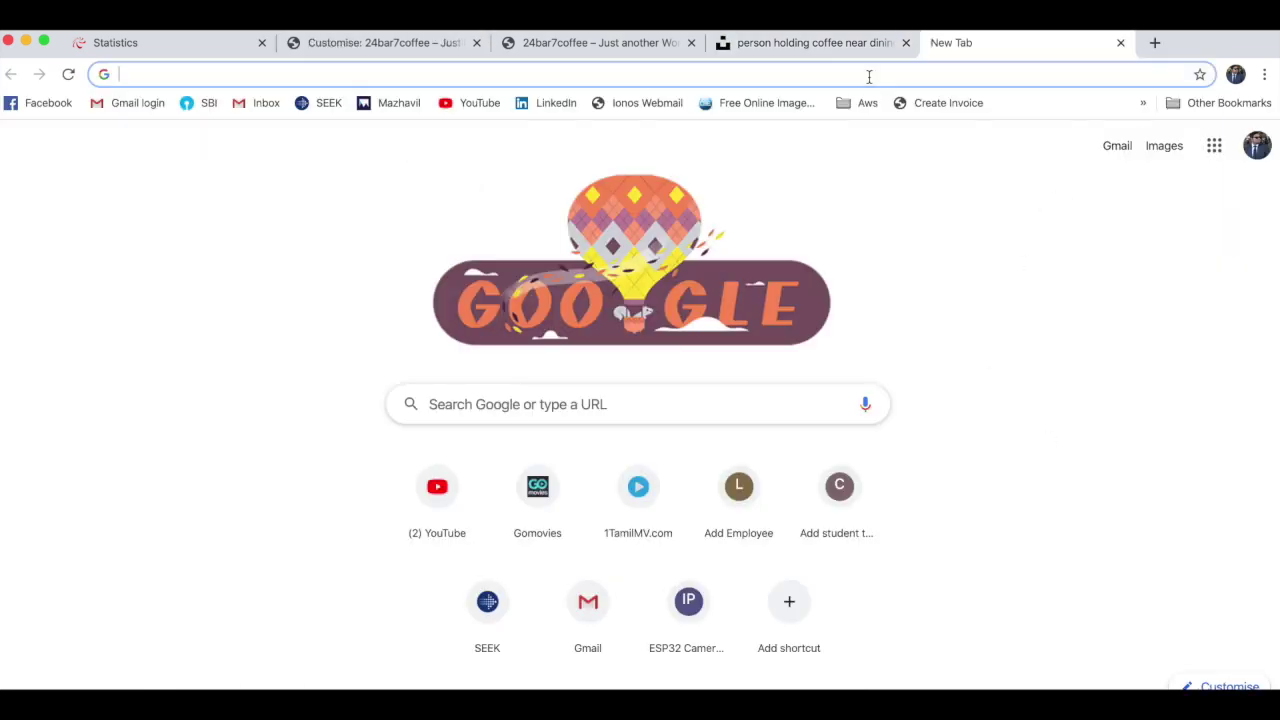
type("coffe")
key("Return")
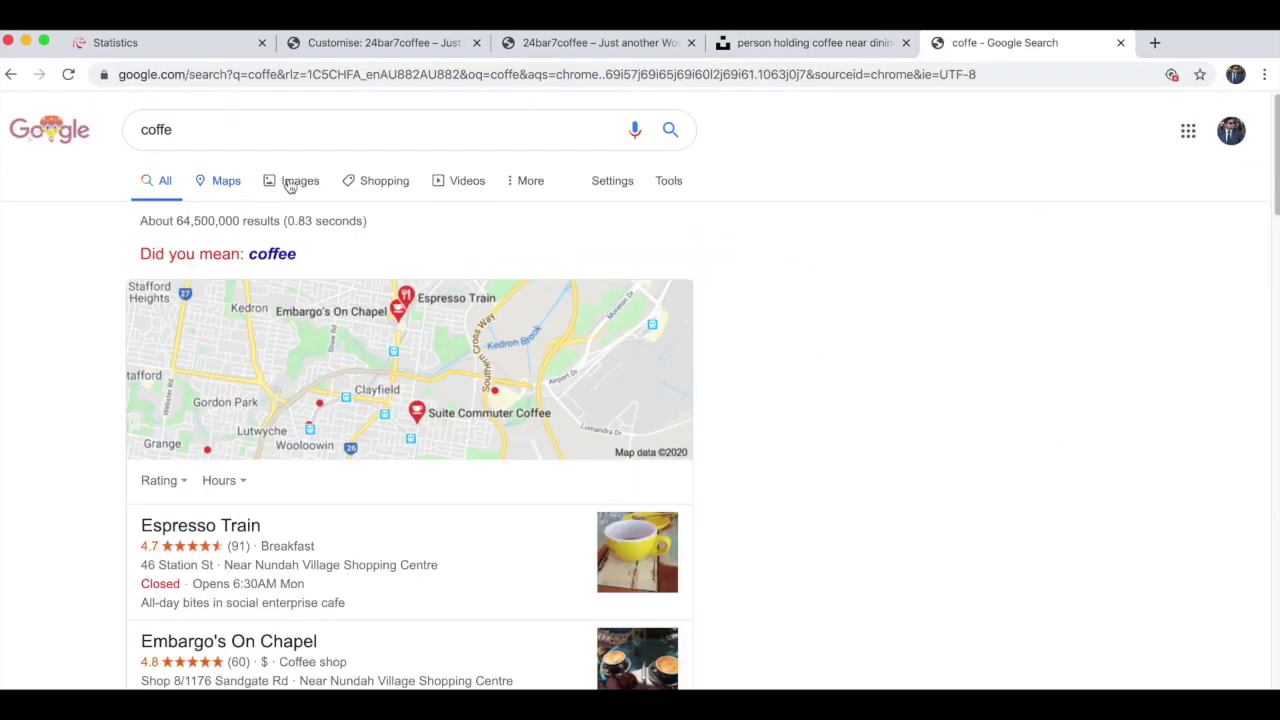
left_click(290, 182)
left_click(203, 132)
type("e")
key("Return")
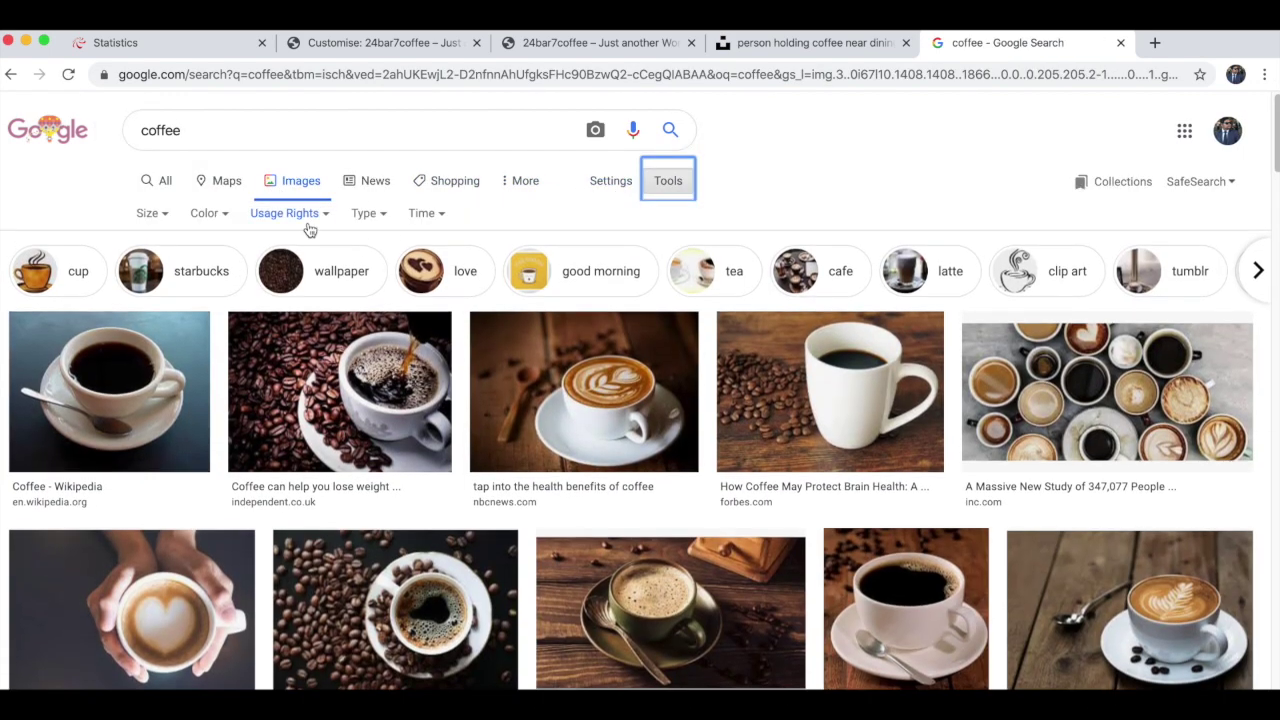
Step: Filter the image results to Labeled for reuse and Transparent colour
left_click(305, 216)
left_click(289, 289)
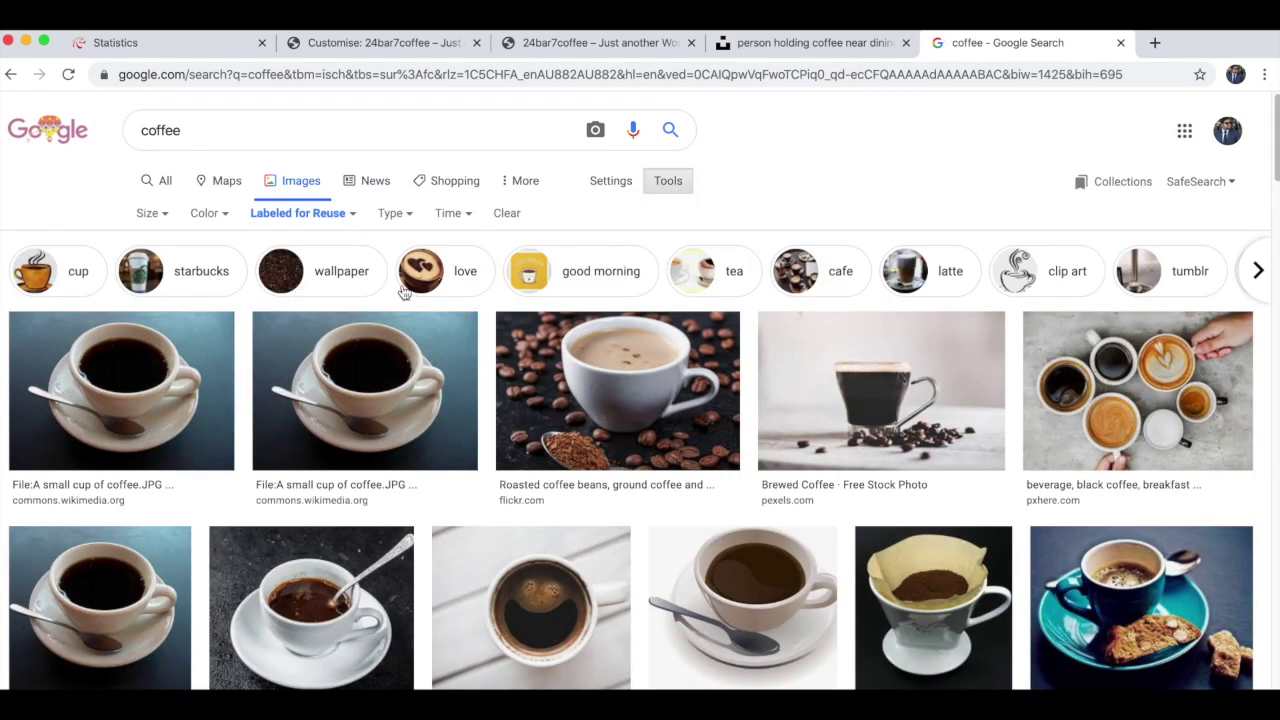
left_click(222, 218)
left_click(225, 292)
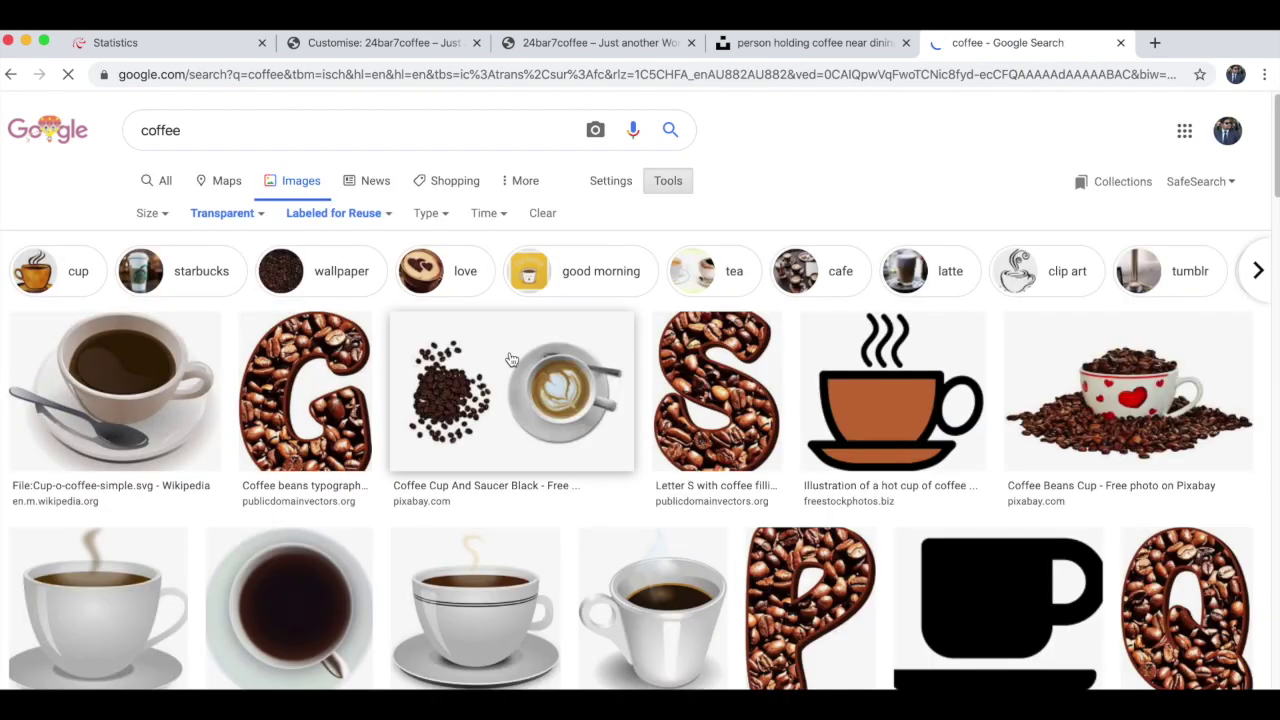
Step: Open the hot-cup illustration in the preview and bring up its save options
scroll(498, 395, "down", 2)
scroll(420, 385, "down", 1)
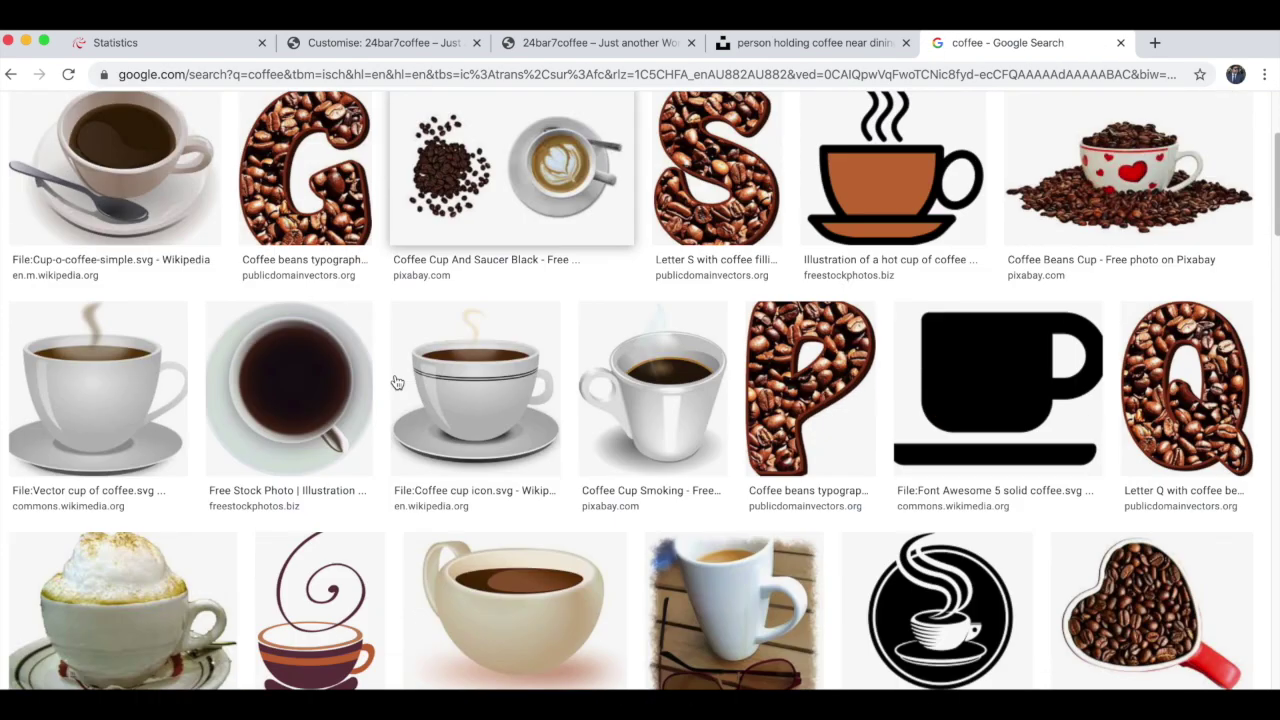
scroll(394, 380, "up", 3)
scroll(906, 430, "down", 2)
scroll(905, 432, "down", 5)
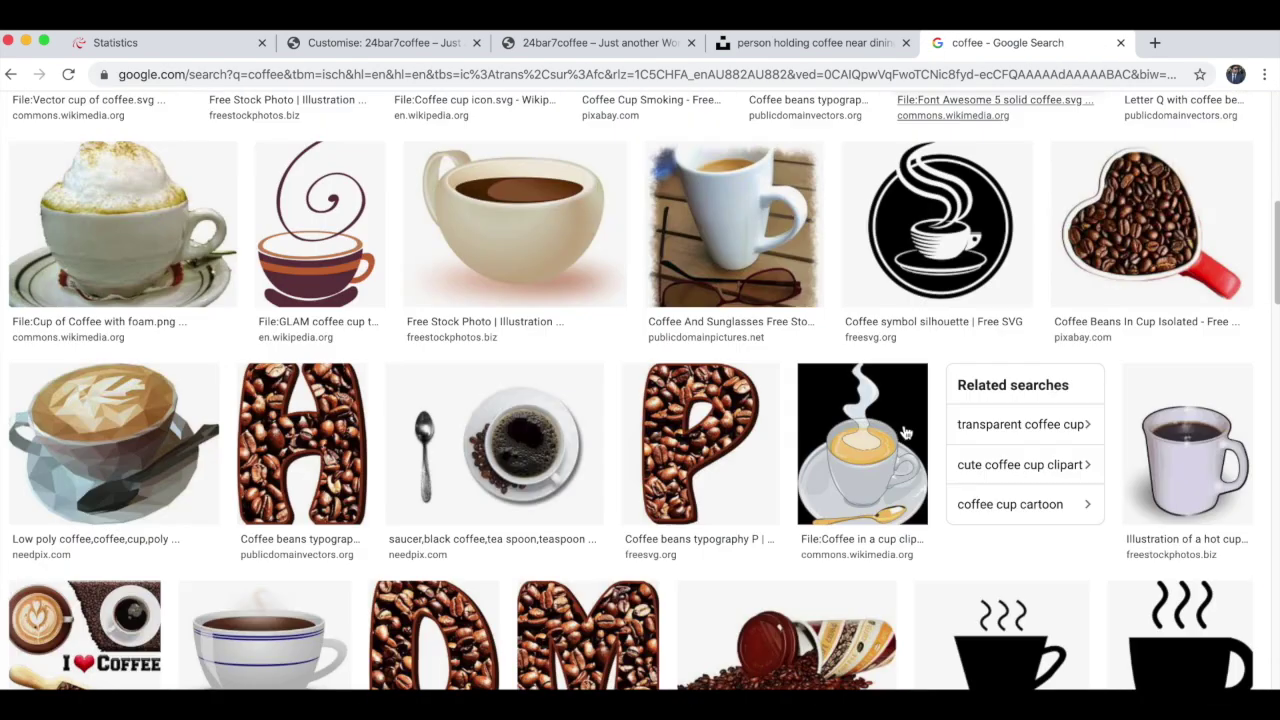
scroll(903, 434, "down", 4)
scroll(901, 437, "up", 8)
left_click(900, 150)
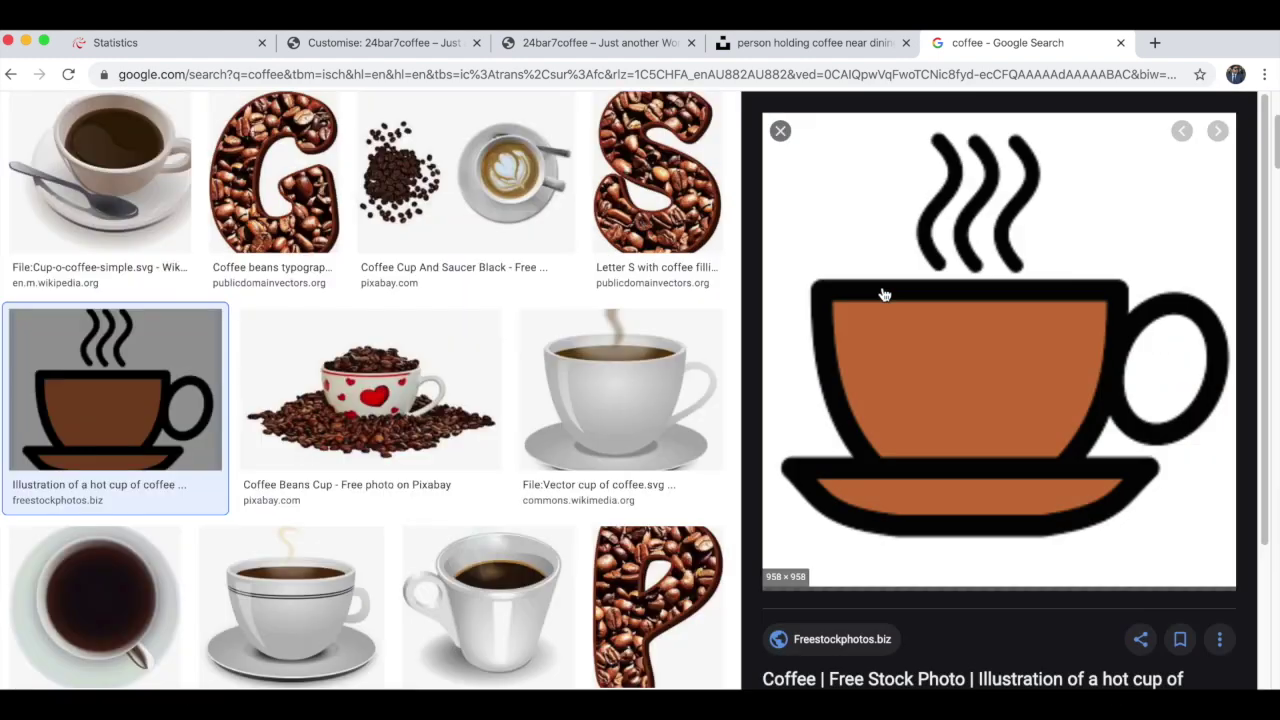
right_click(988, 372)
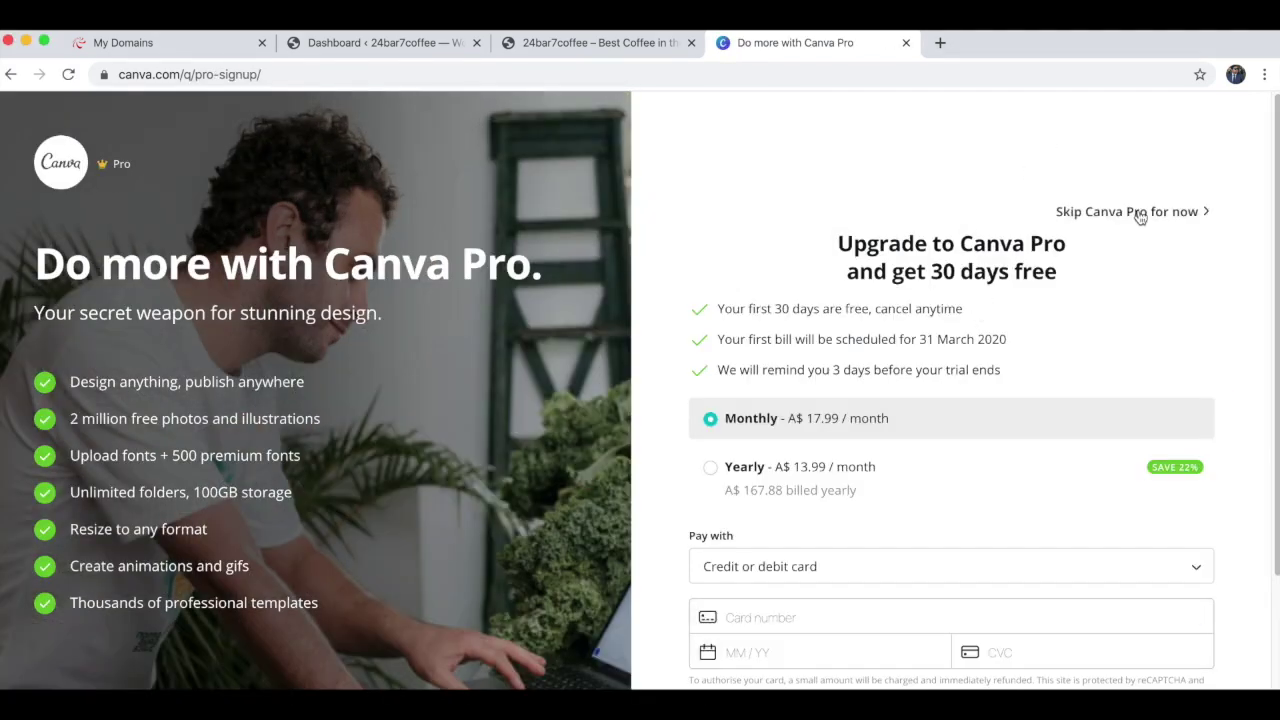
Step: Skip Canva's Pro prompts and create a custom 300 × 50 px design
left_click(1068, 211)
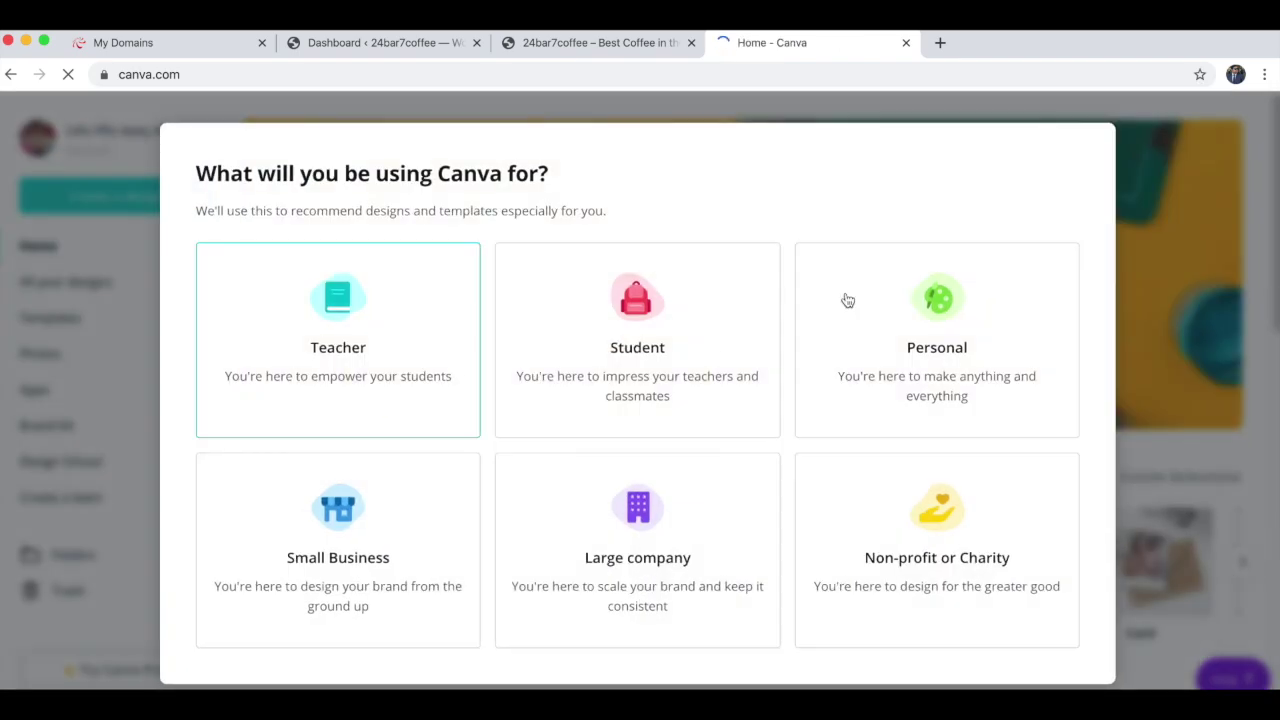
left_click(646, 334)
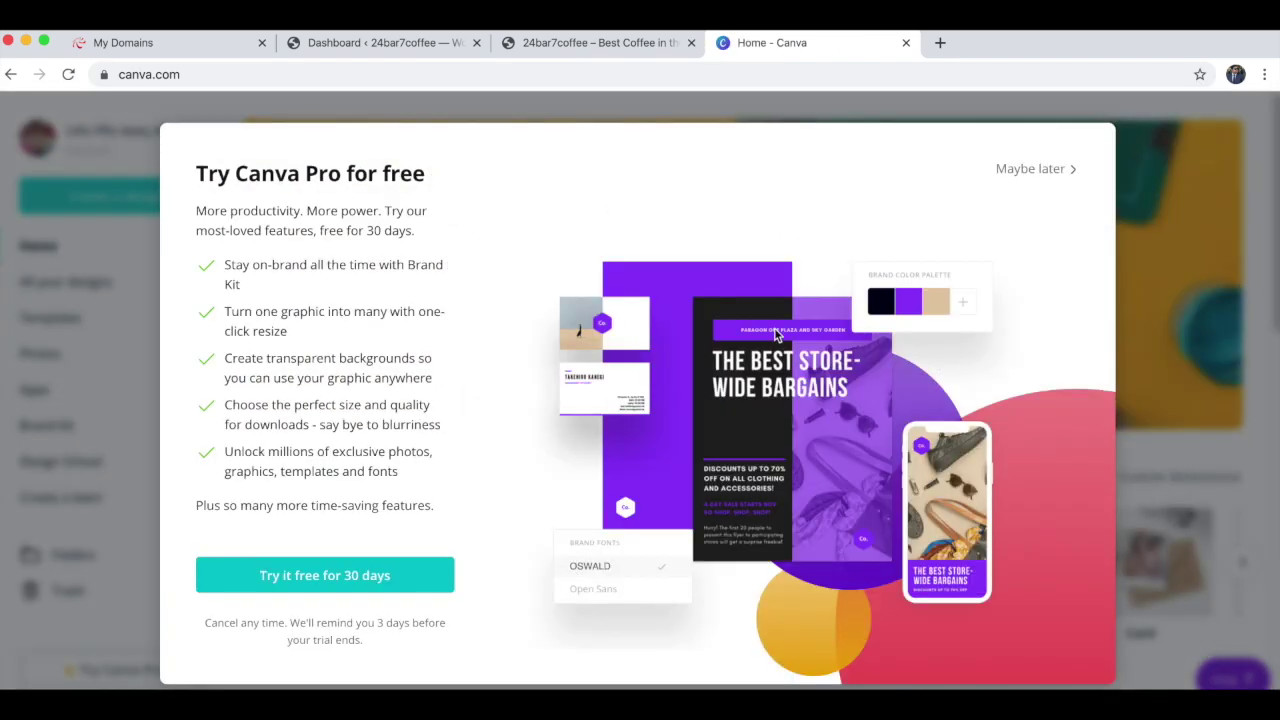
left_click(1025, 172)
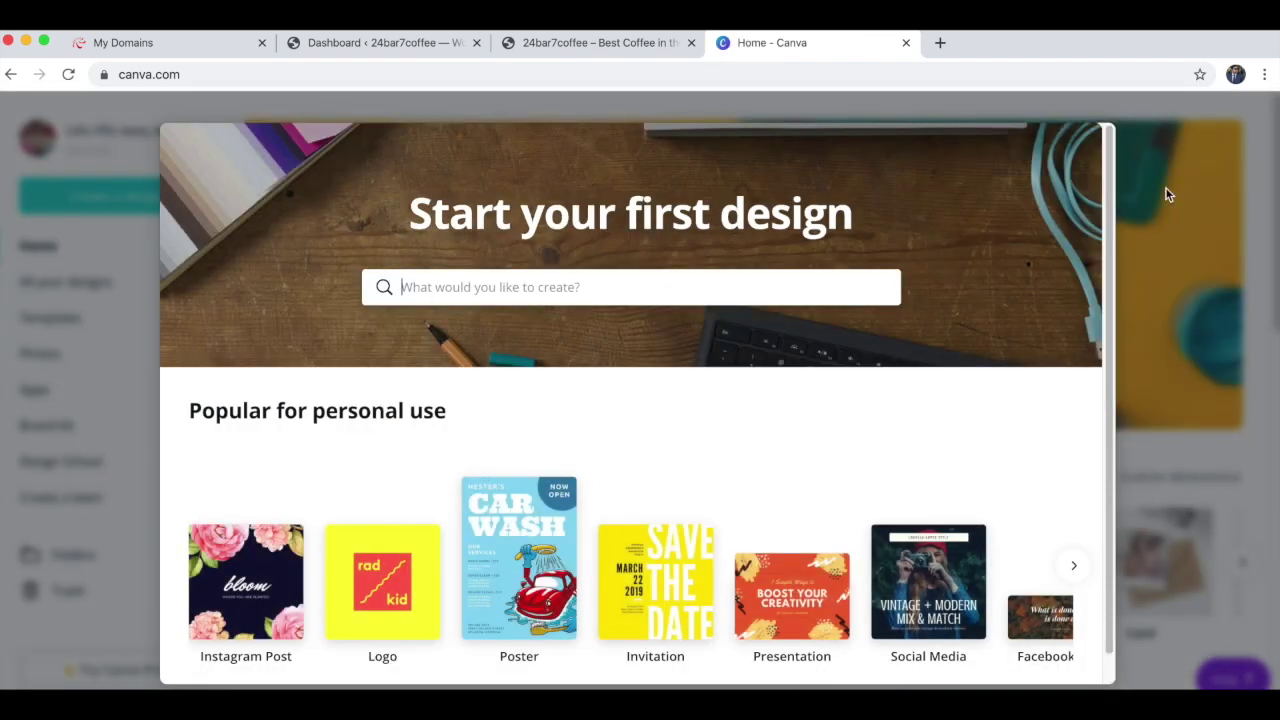
left_click(102, 280)
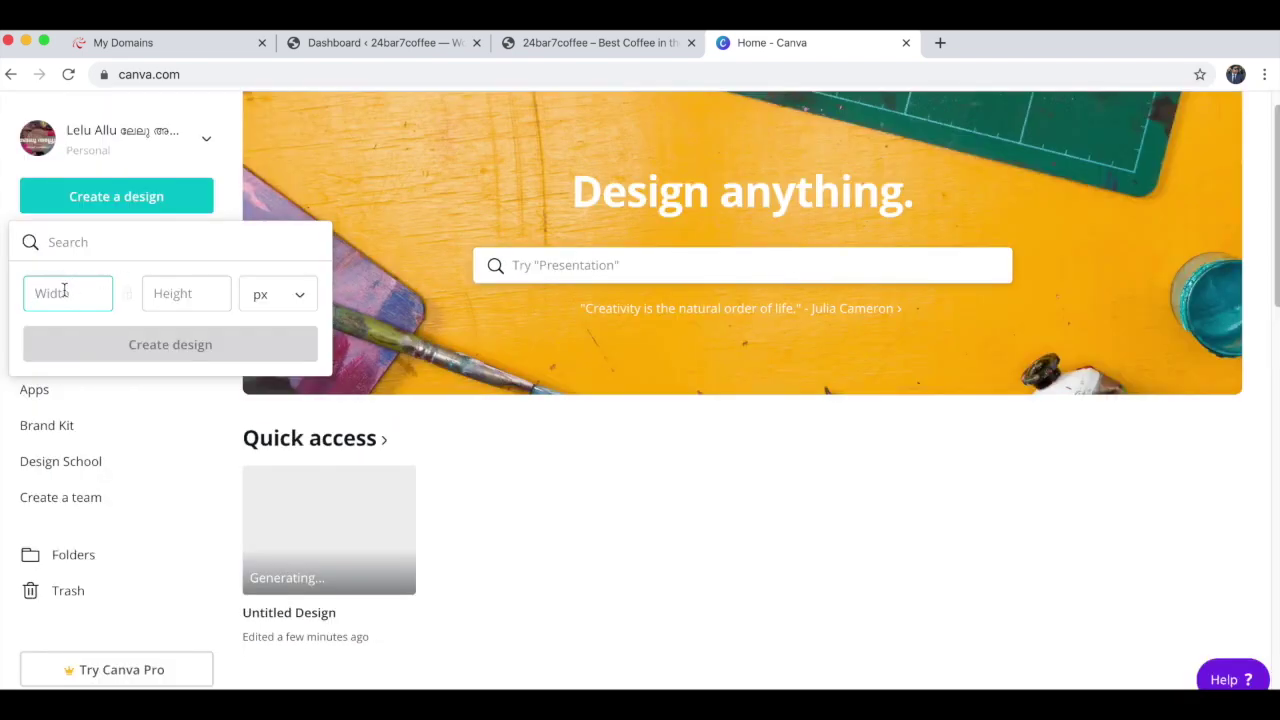
type("100")
left_click(173, 294)
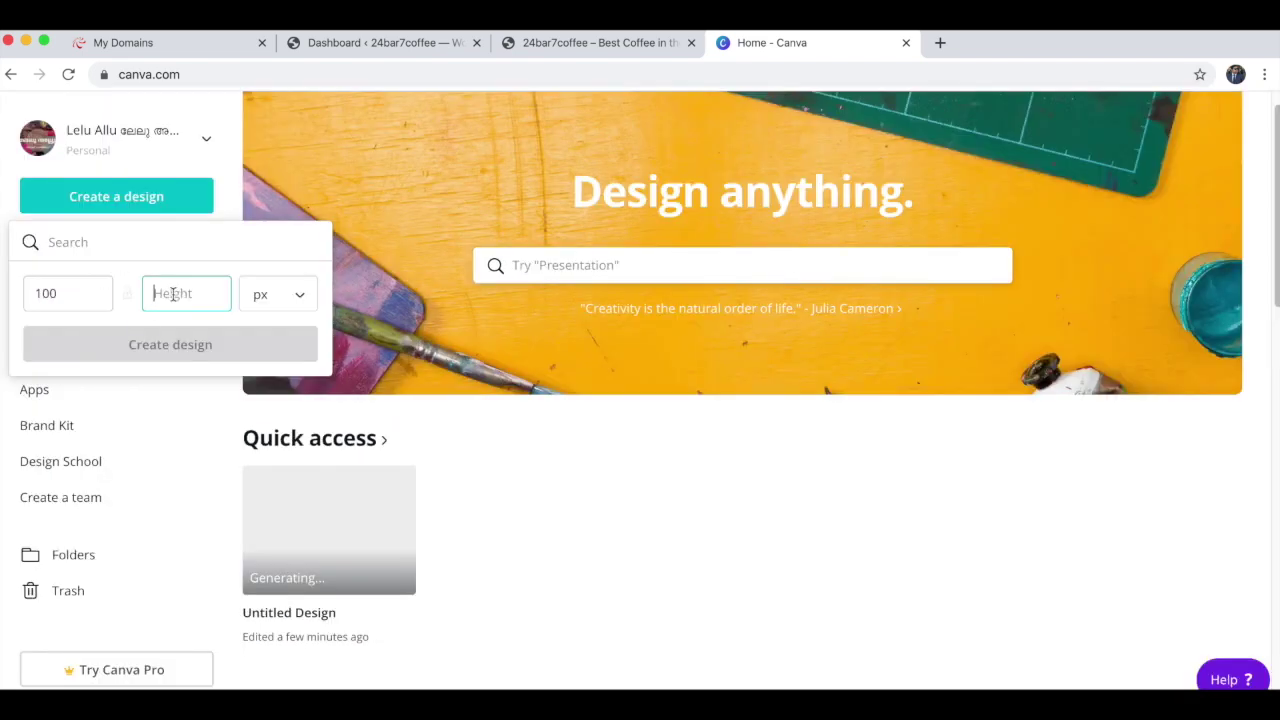
type("0")
left_click(35, 293)
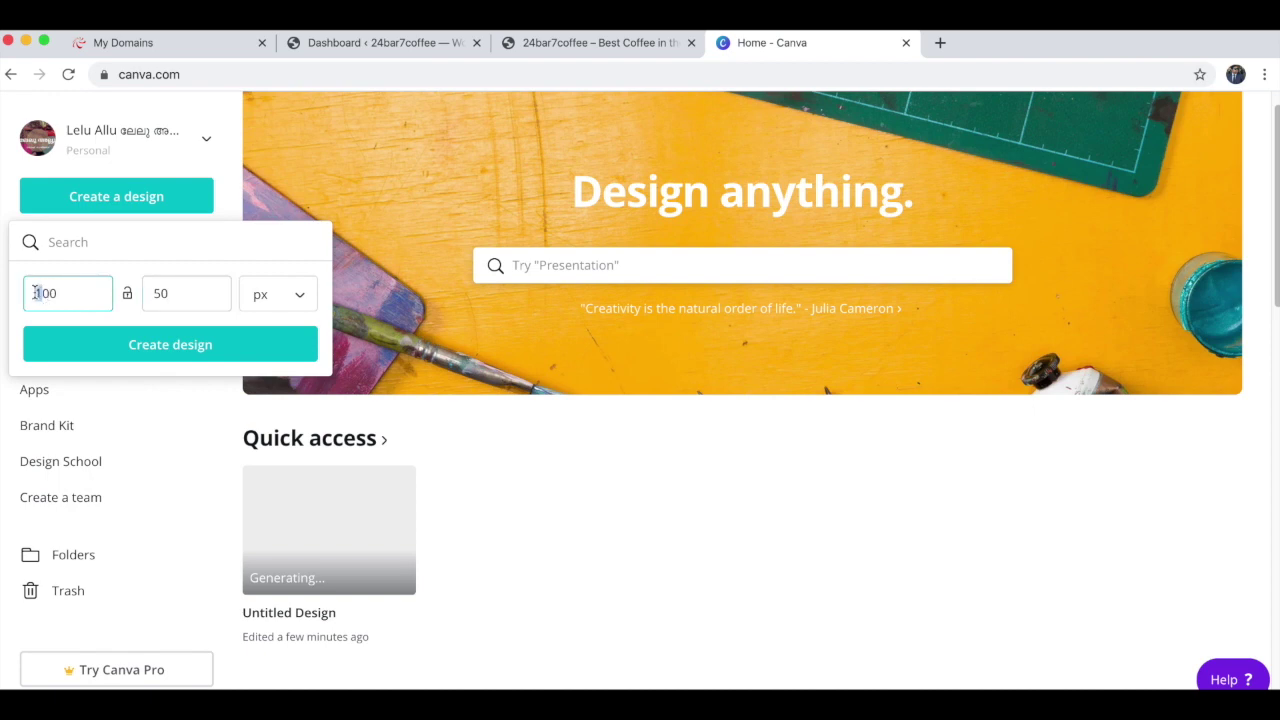
left_click(205, 351)
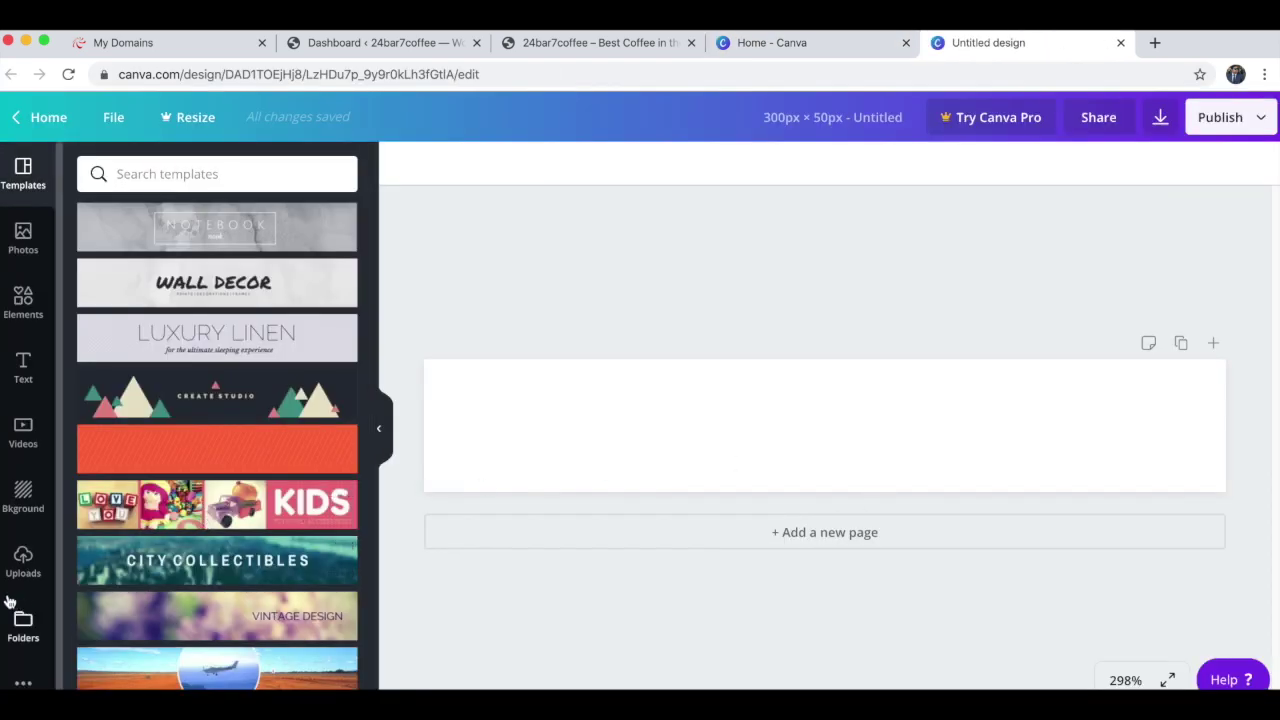
Step: Place the uploaded coffee cup image on the left of the page
left_click(23, 558)
left_click_drag(157, 347, 600, 491)
left_click(663, 451)
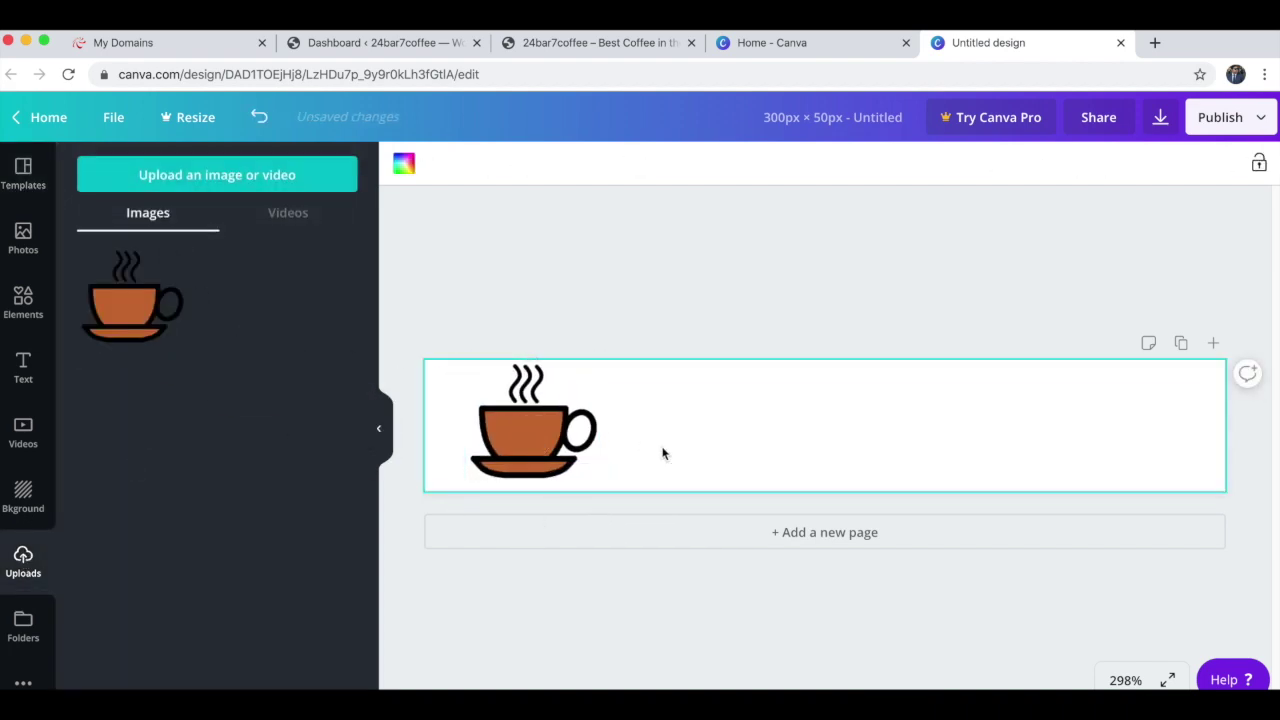
Step: Add a default heading text box to the design
left_click(23, 365)
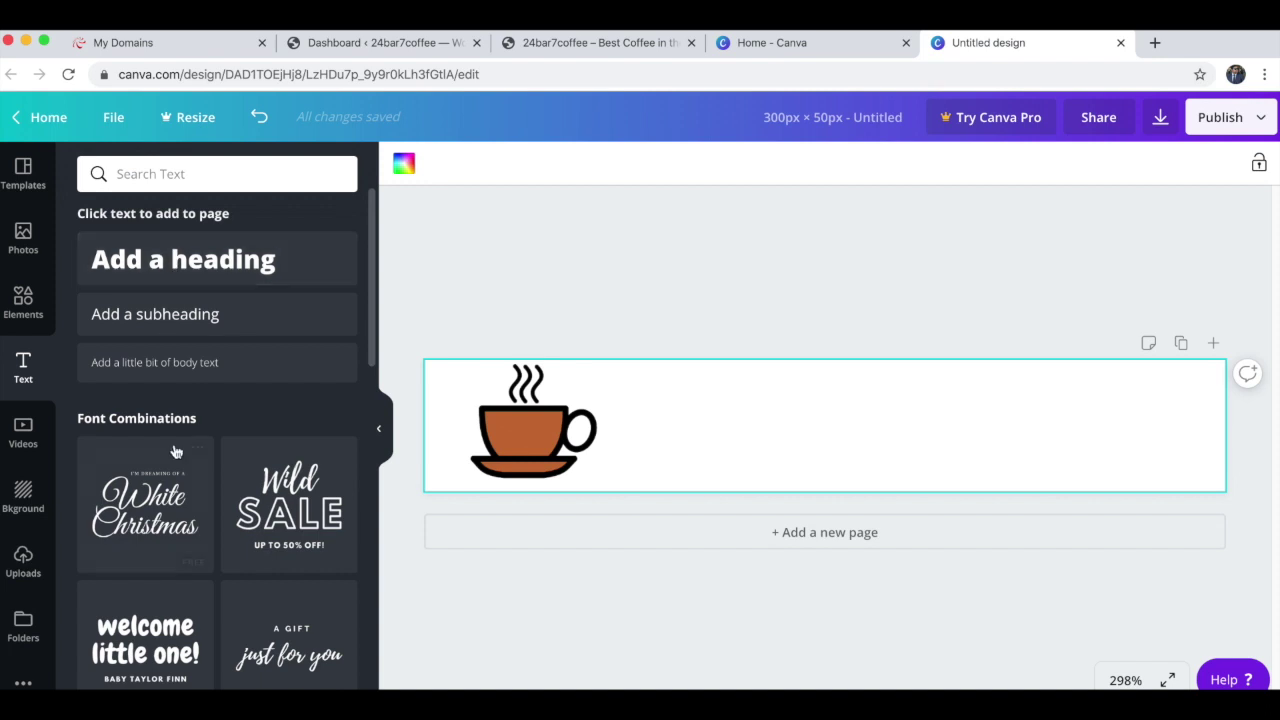
scroll(158, 527, "down", 1)
scroll(160, 550, "down", 5)
scroll(160, 550, "up", 5)
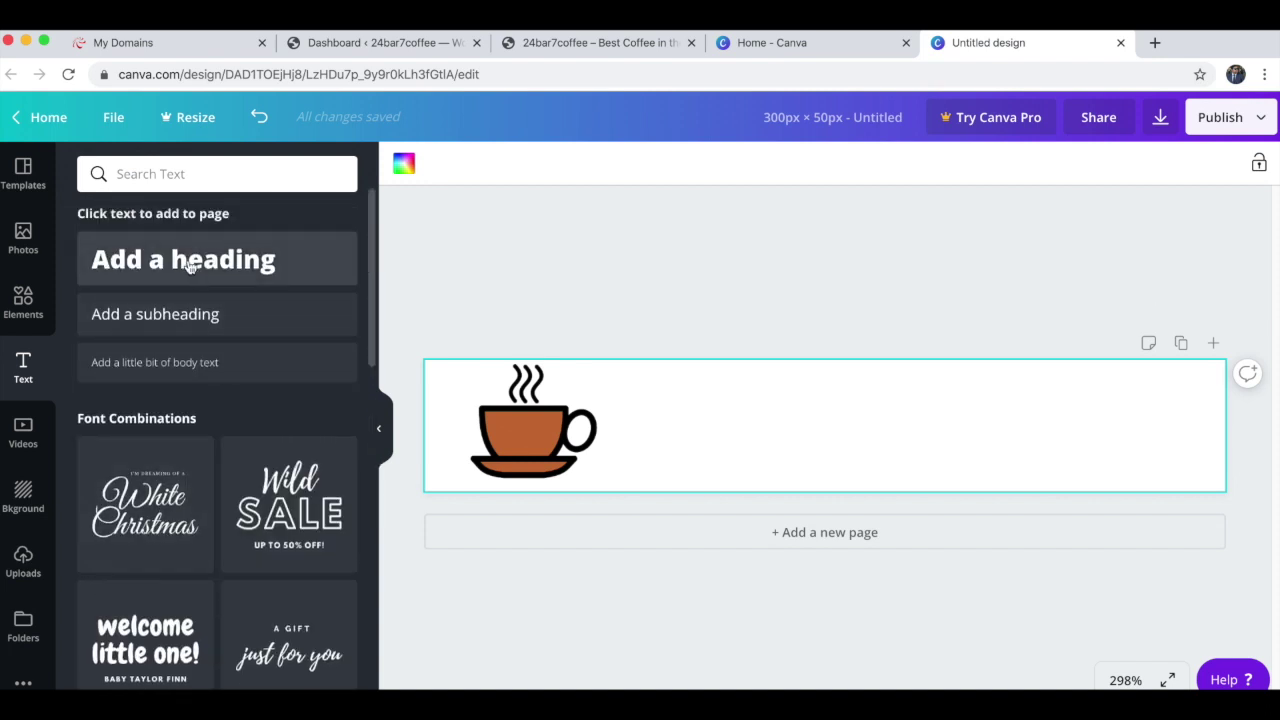
mouse_move(186, 257)
left_mouse_down()
mouse_move(758, 428)
mouse_move(693, 449)
left_mouse_up()
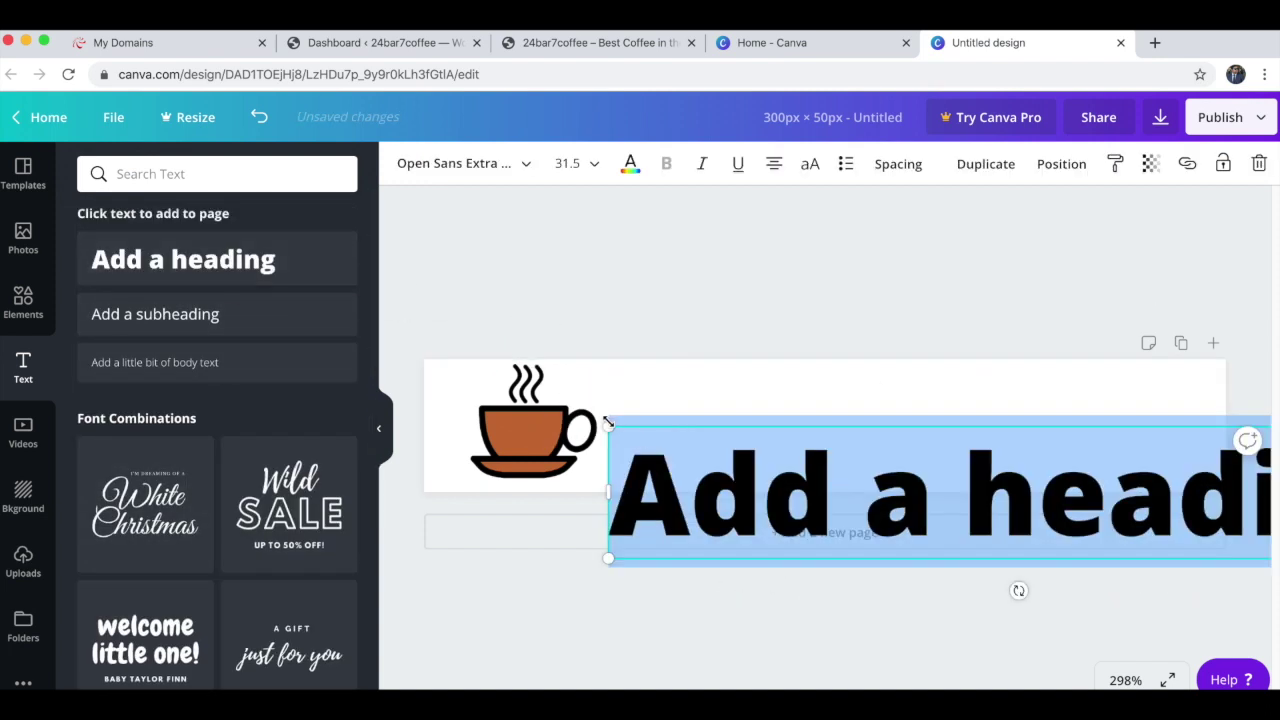
Step: Scale the heading down and retype it as '24/7 Coffee', trying sizes 28 and 18 before undoing
mouse_move(607, 421)
left_mouse_down()
mouse_move(870, 468)
mouse_move(626, 380)
mouse_move(654, 387)
left_mouse_up()
key("ctrl+a")
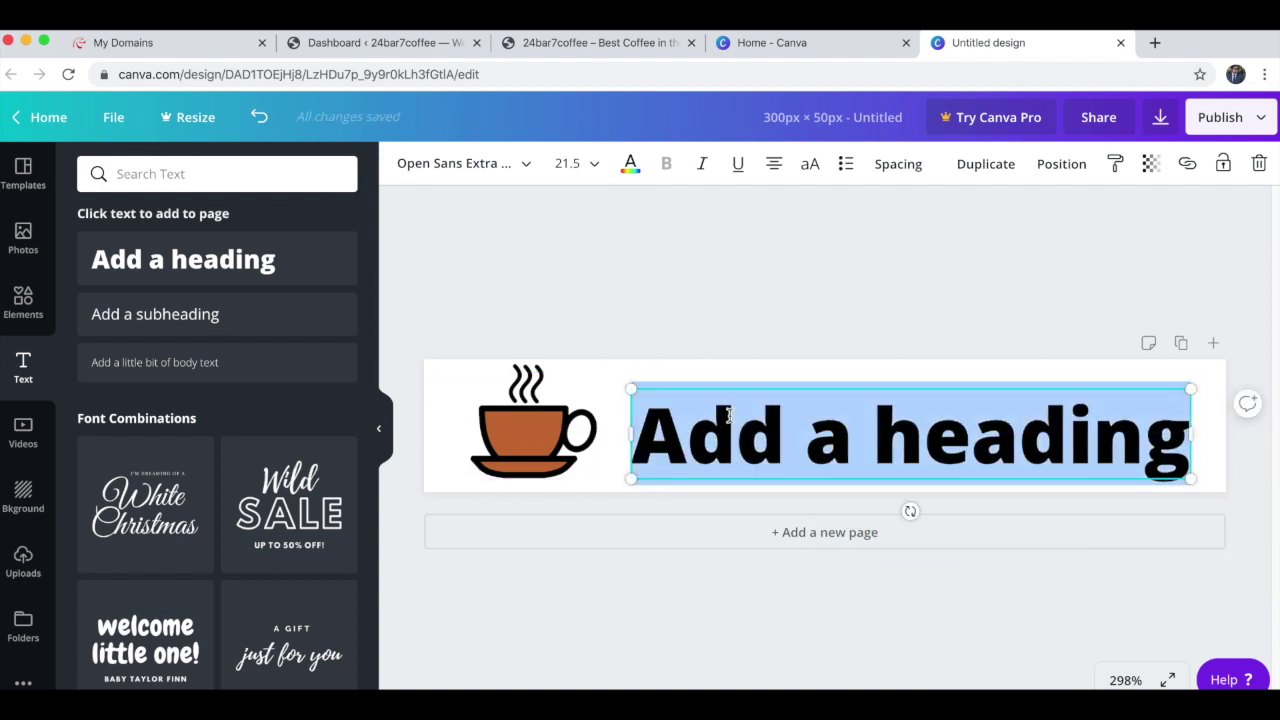
type("24/7 ")
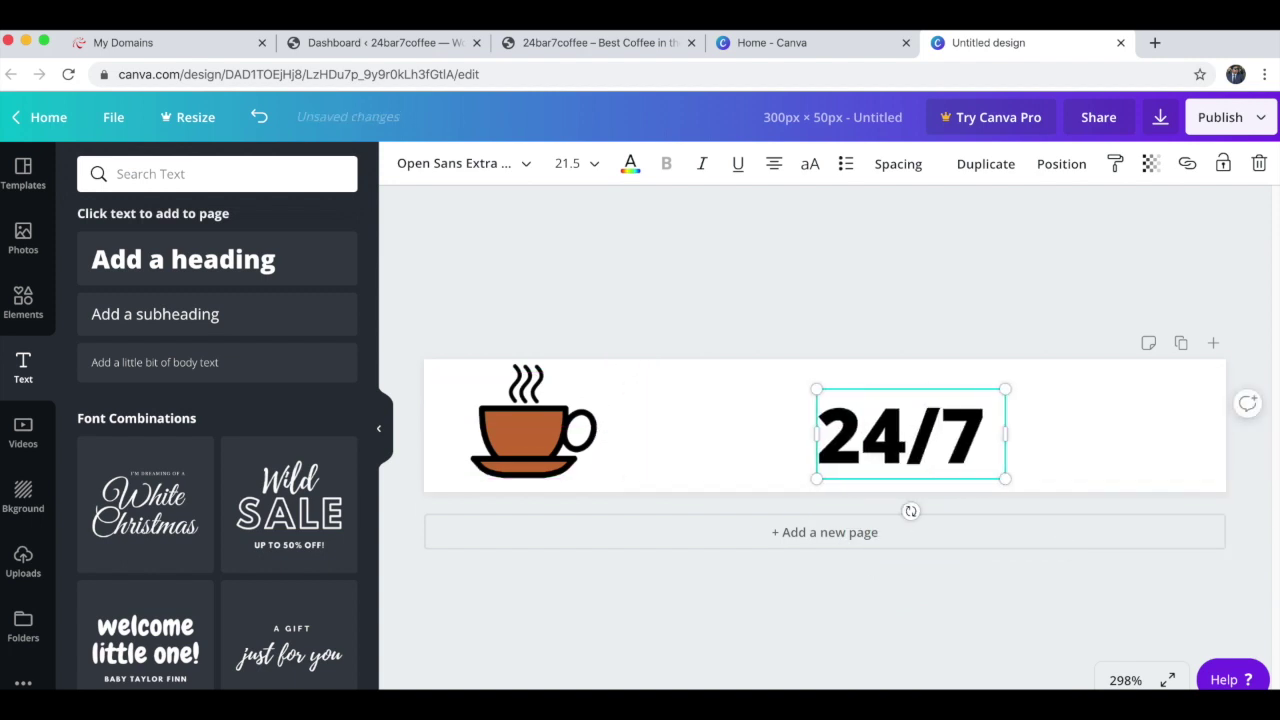
type("Coffee")
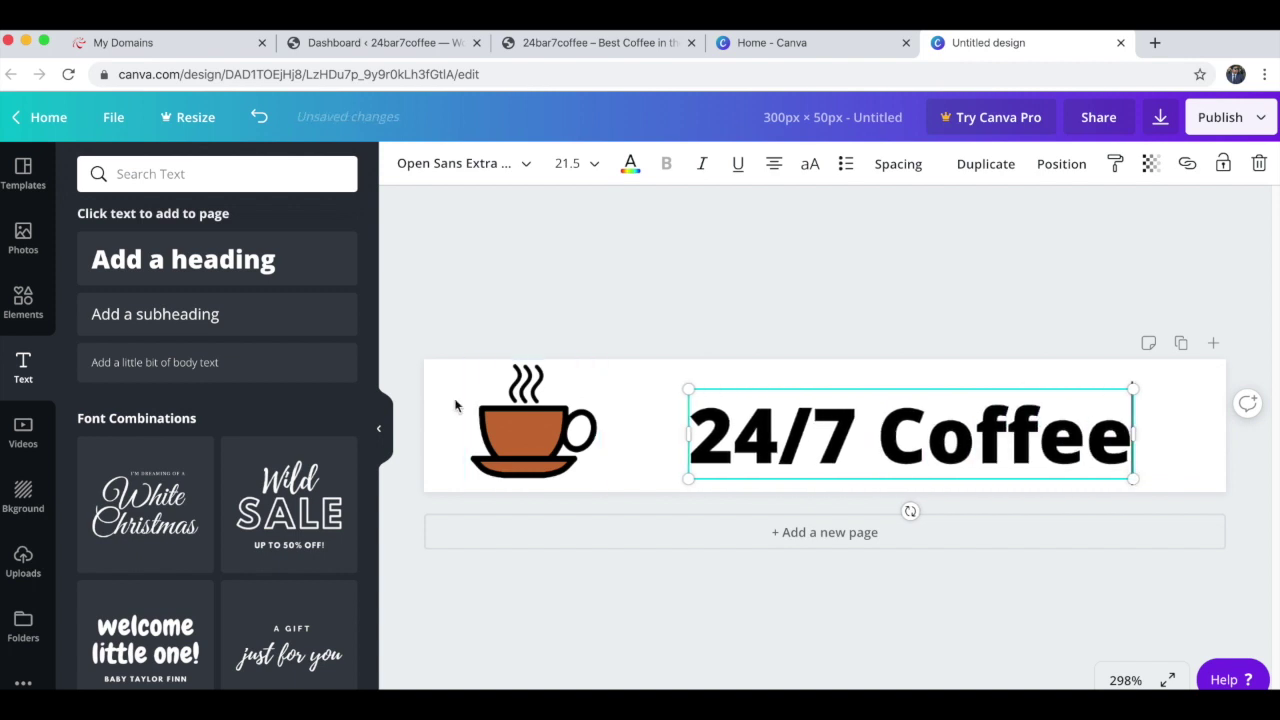
left_click_drag(811, 432, 794, 438)
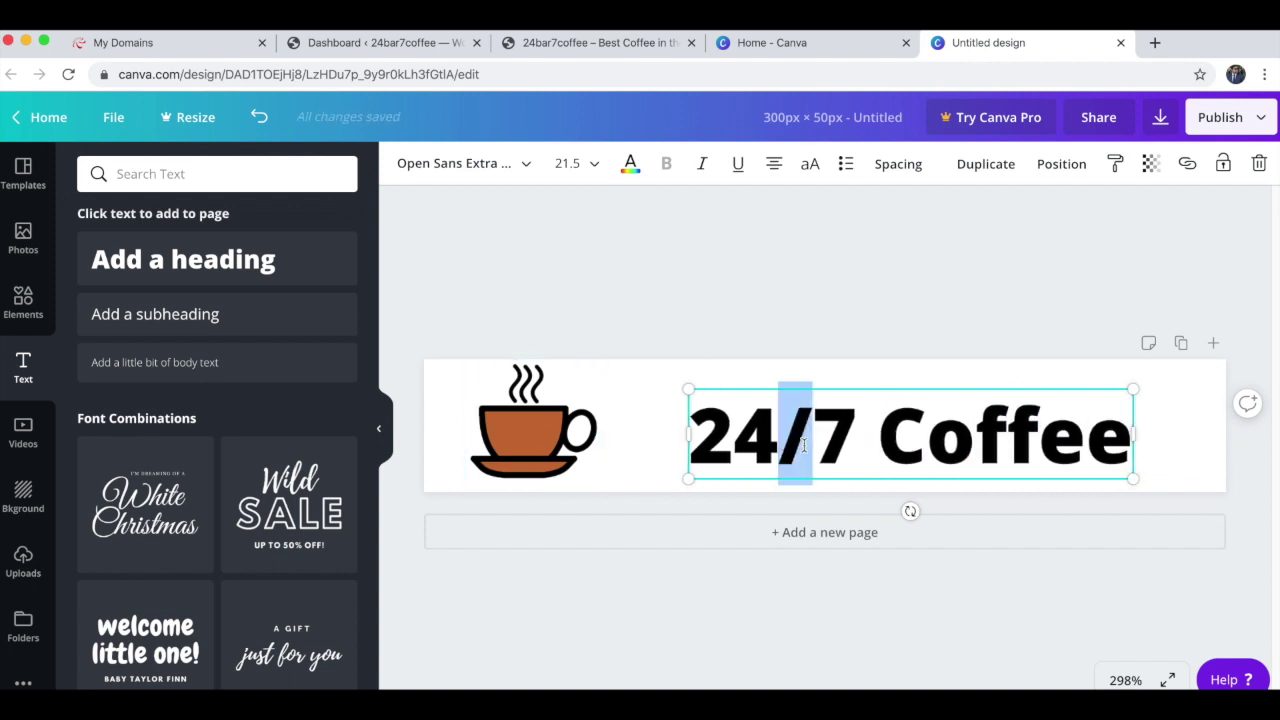
left_click(567, 163)
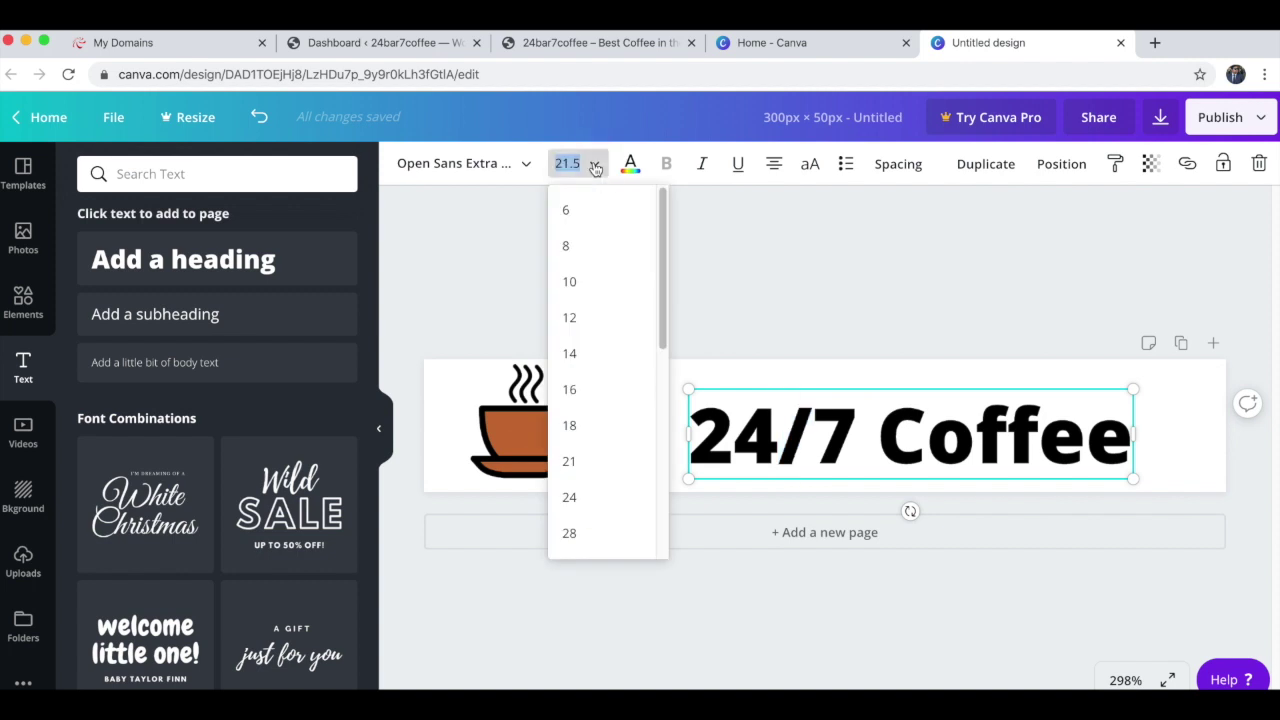
left_click(591, 531)
left_click(574, 164)
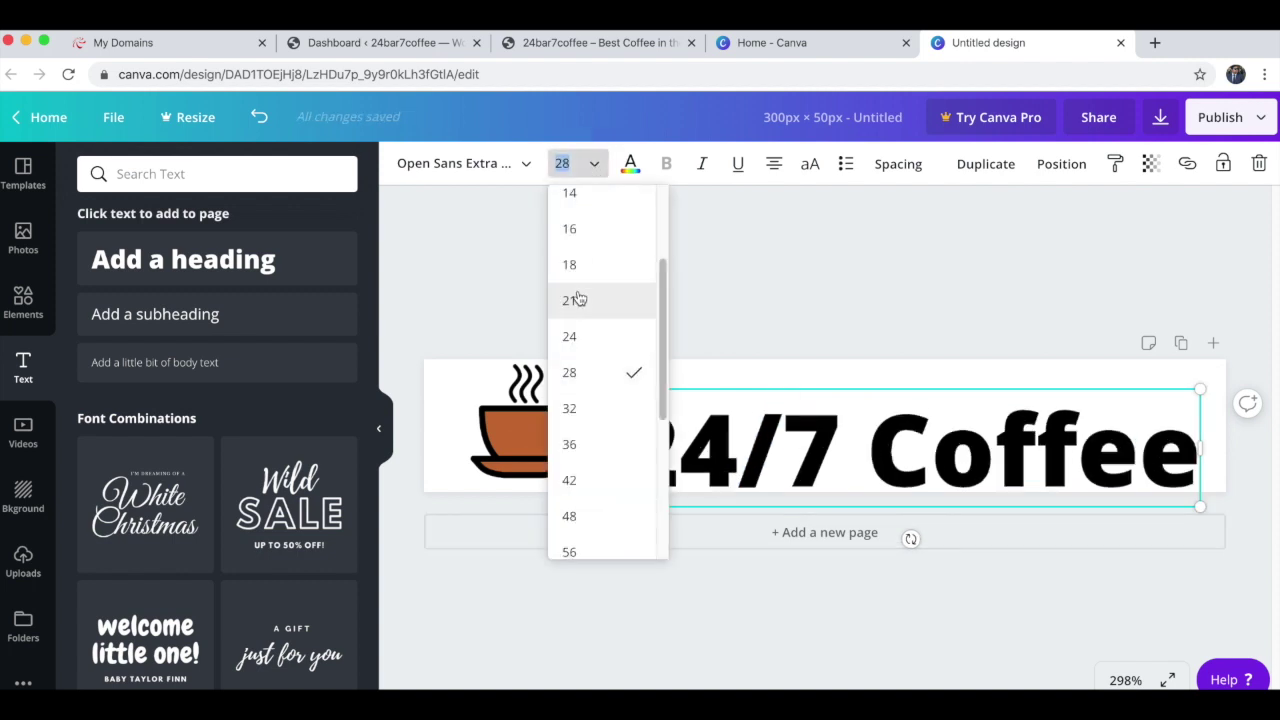
left_click(570, 264)
left_click(579, 164)
key("ctrl+z")
key("ctrl+z")
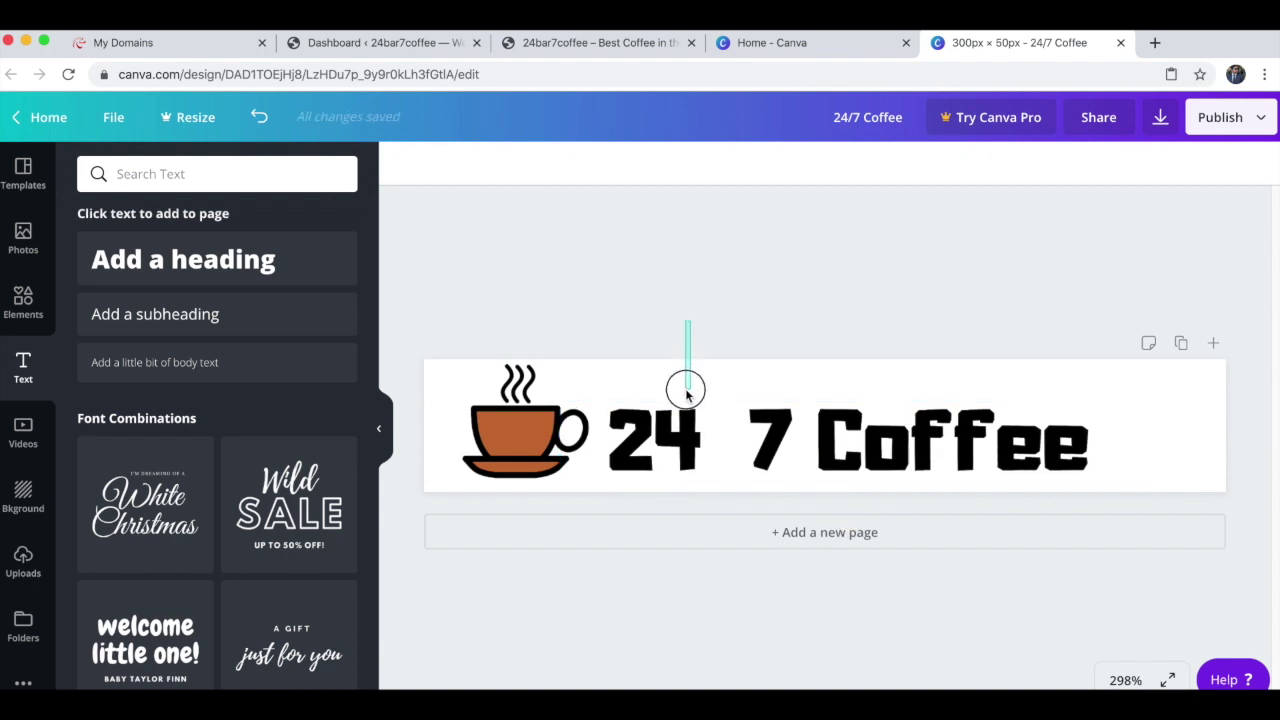
Step: Offset the coloured text copy as a shadow and nudge the 24 7 Coffee lettering up
left_click_drag(686, 400, 593, 278)
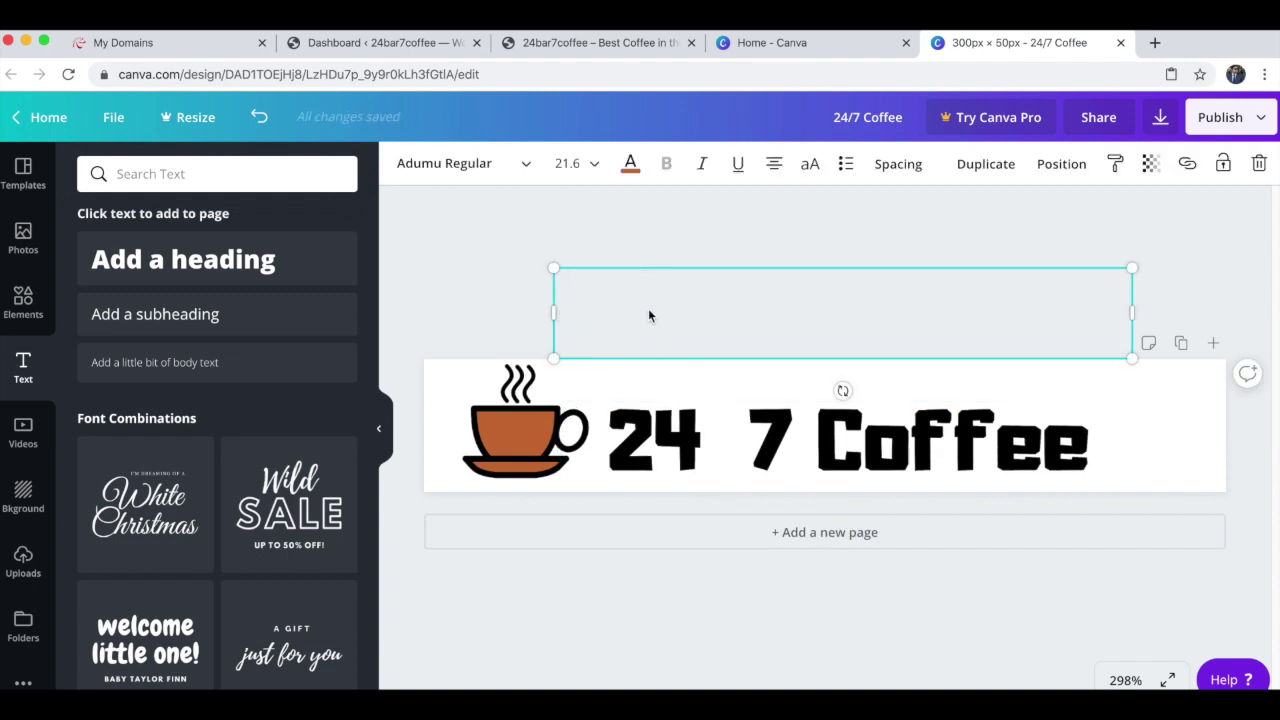
left_click_drag(645, 360, 654, 420)
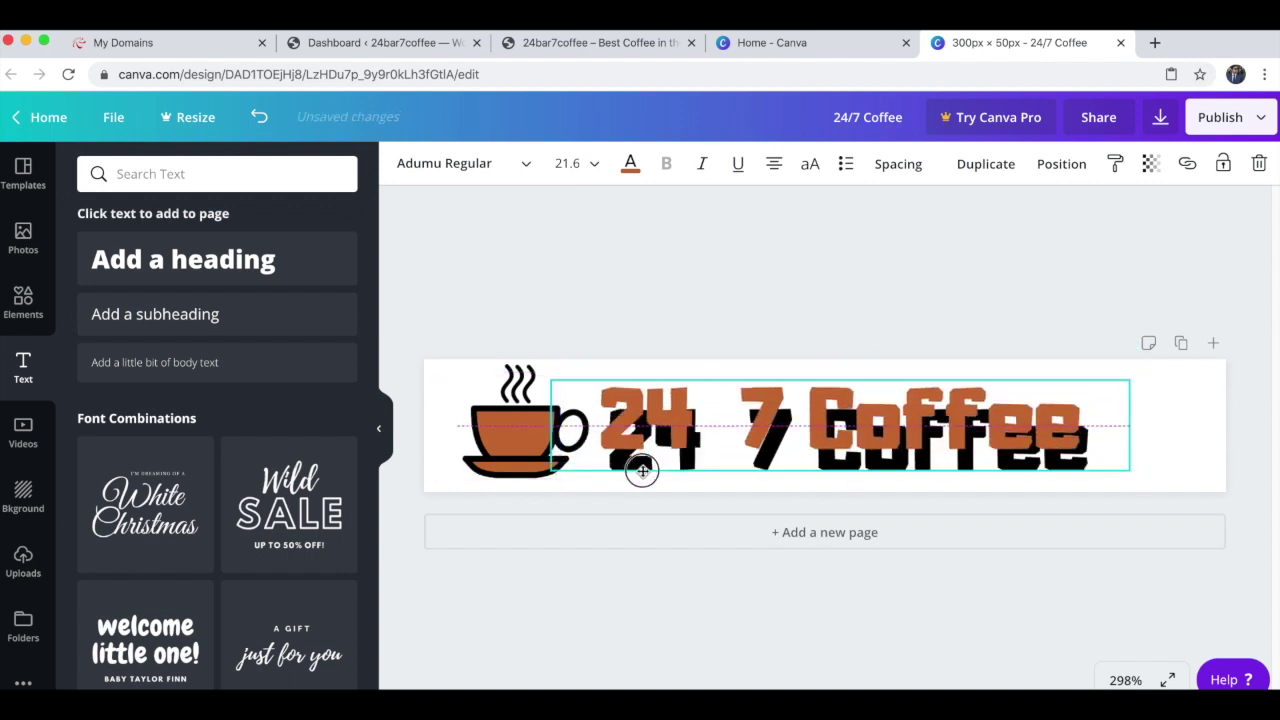
left_click_drag(654, 420, 649, 489)
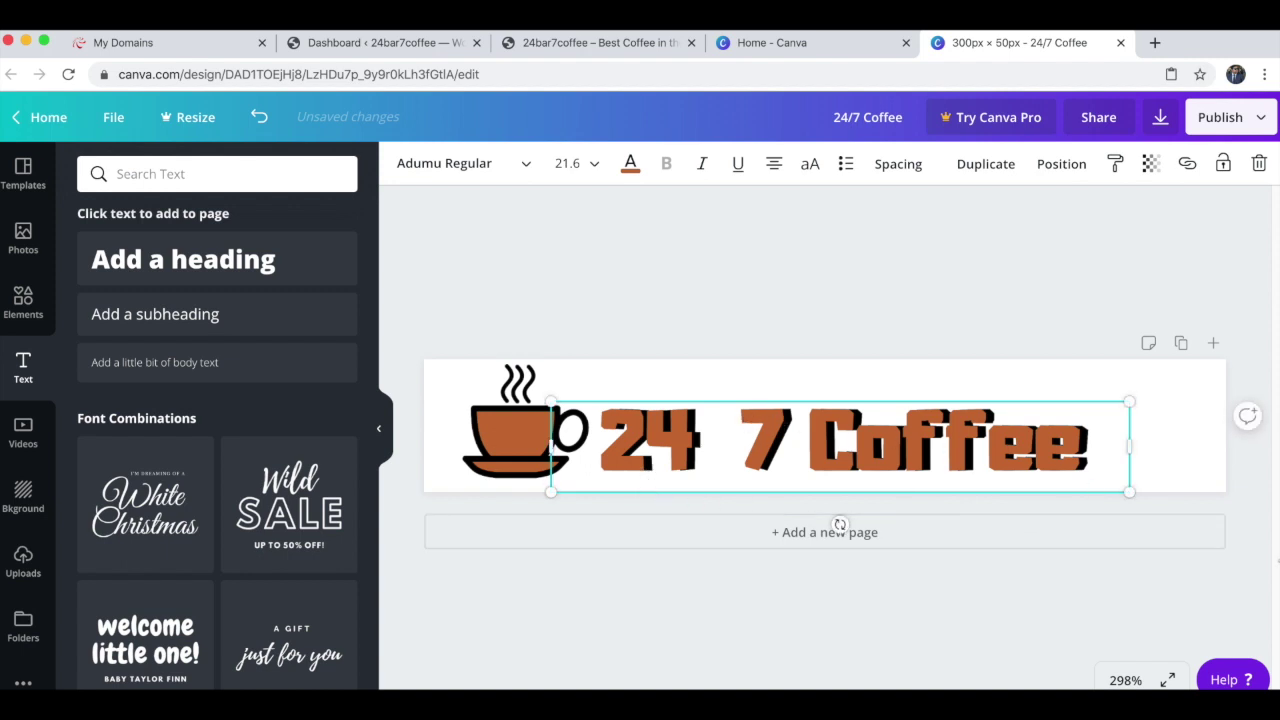
key("Up")
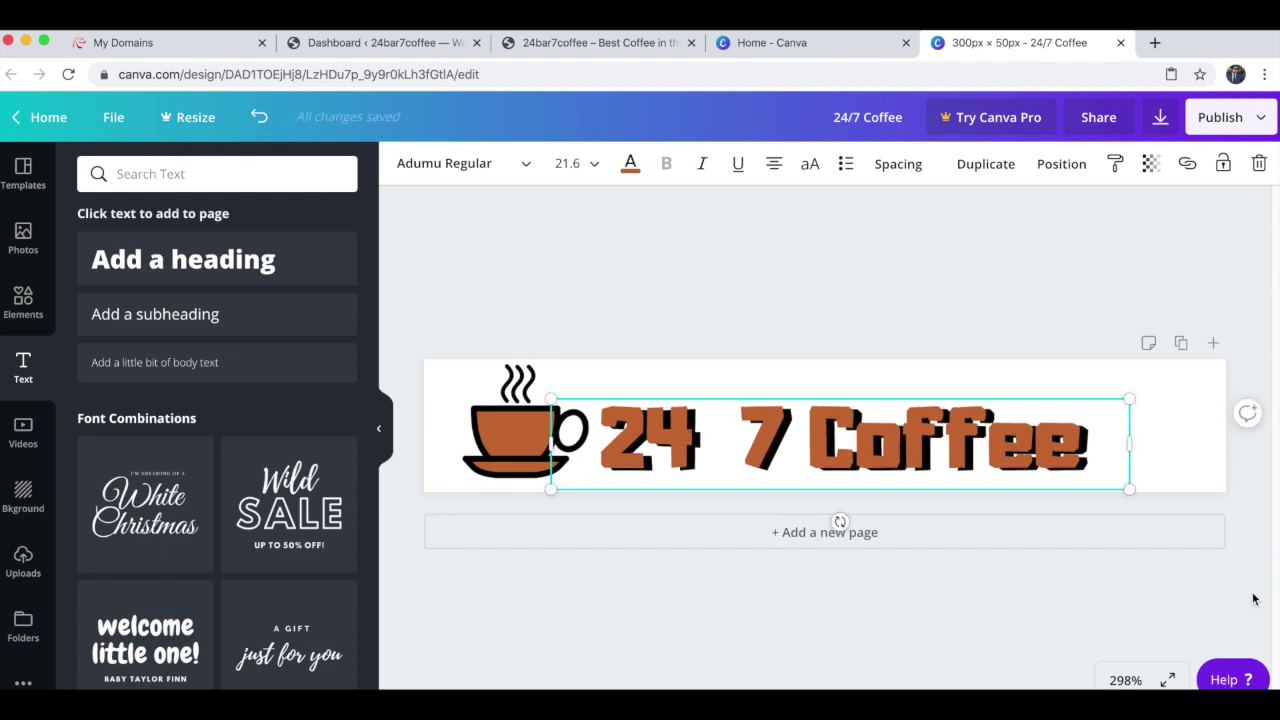
Step: Add a new heading containing '/', moving and enlarging it between 24 and 7
left_click(990, 595)
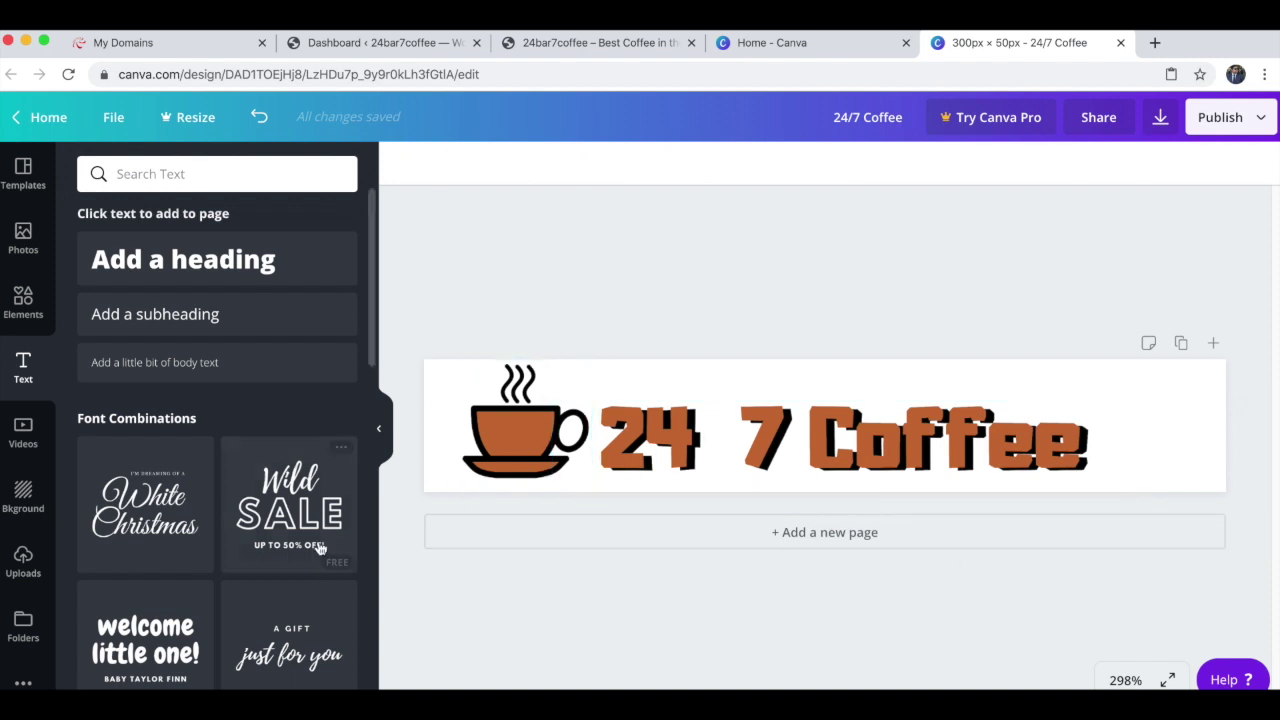
left_click(183, 259)
type("/")
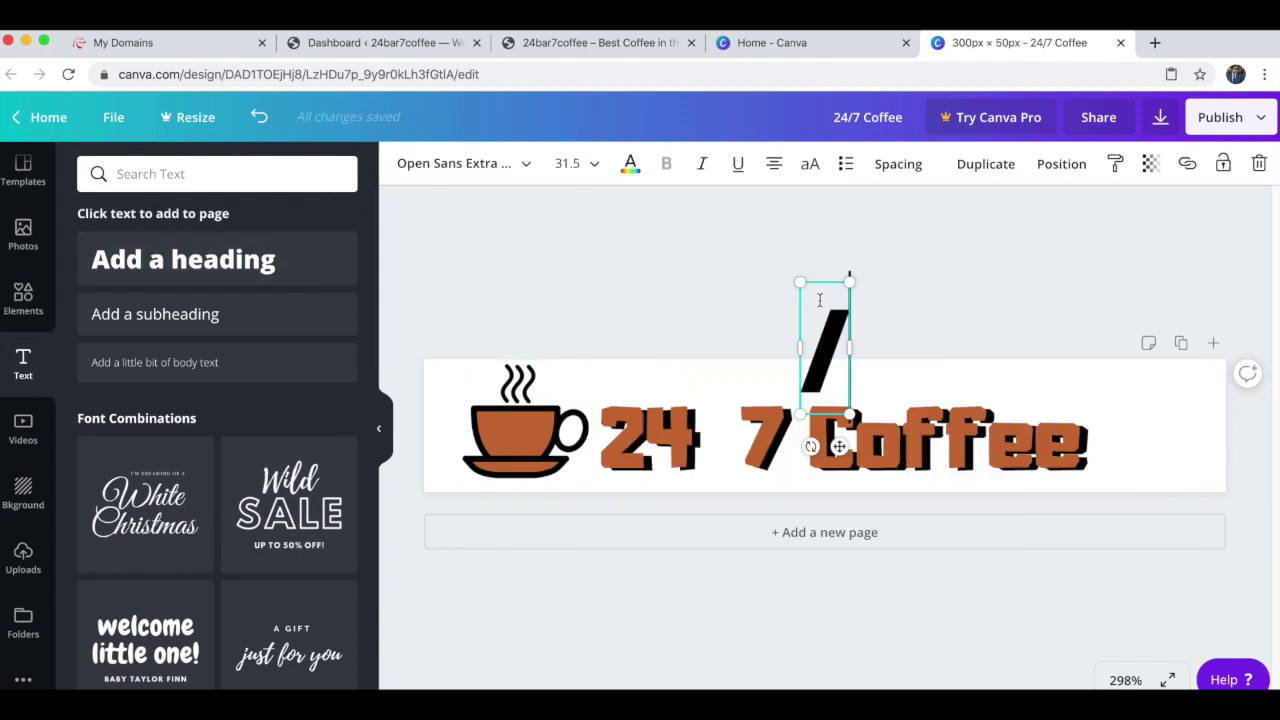
key("ctrl+a")
mouse_move(830, 280)
left_mouse_down()
mouse_move(726, 363)
mouse_move(750, 340)
left_mouse_up()
left_click_drag(737, 523, 729, 506)
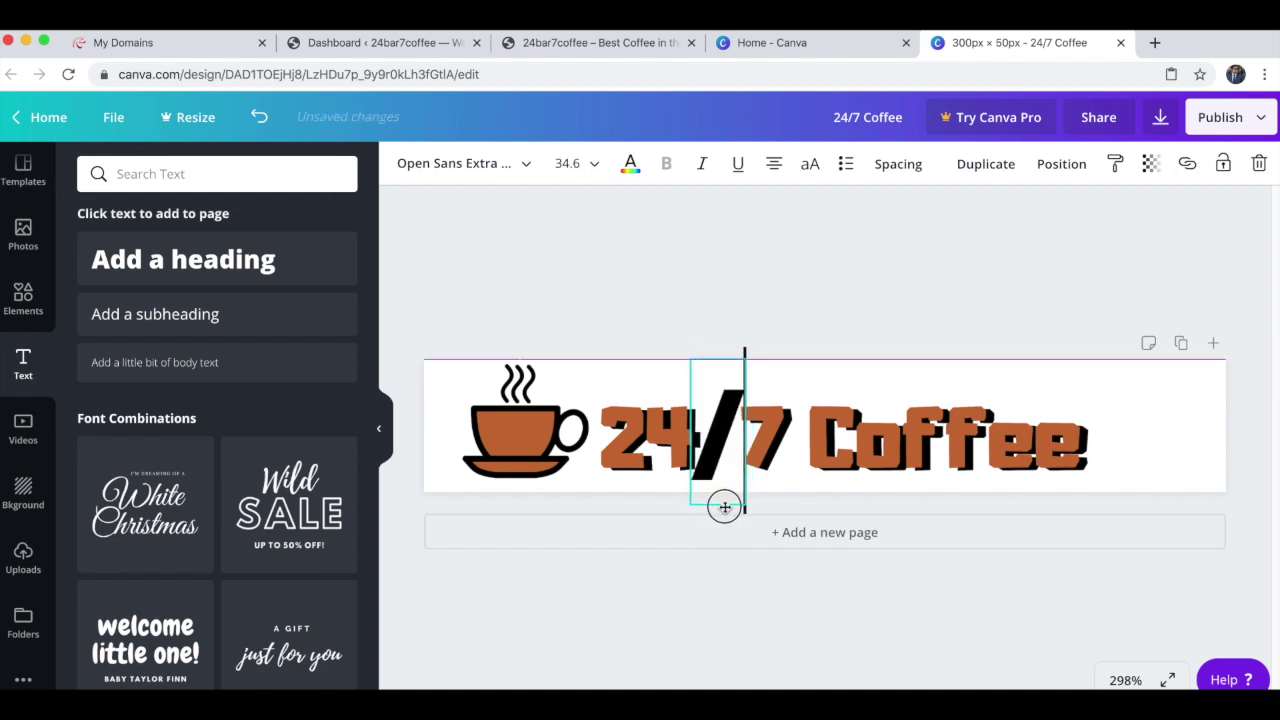
Step: Try copying the slash from its context menu, then dismiss the copy-and-paste notice
right_click(735, 392)
right_click(748, 306)
right_click(710, 412)
left_click(760, 470)
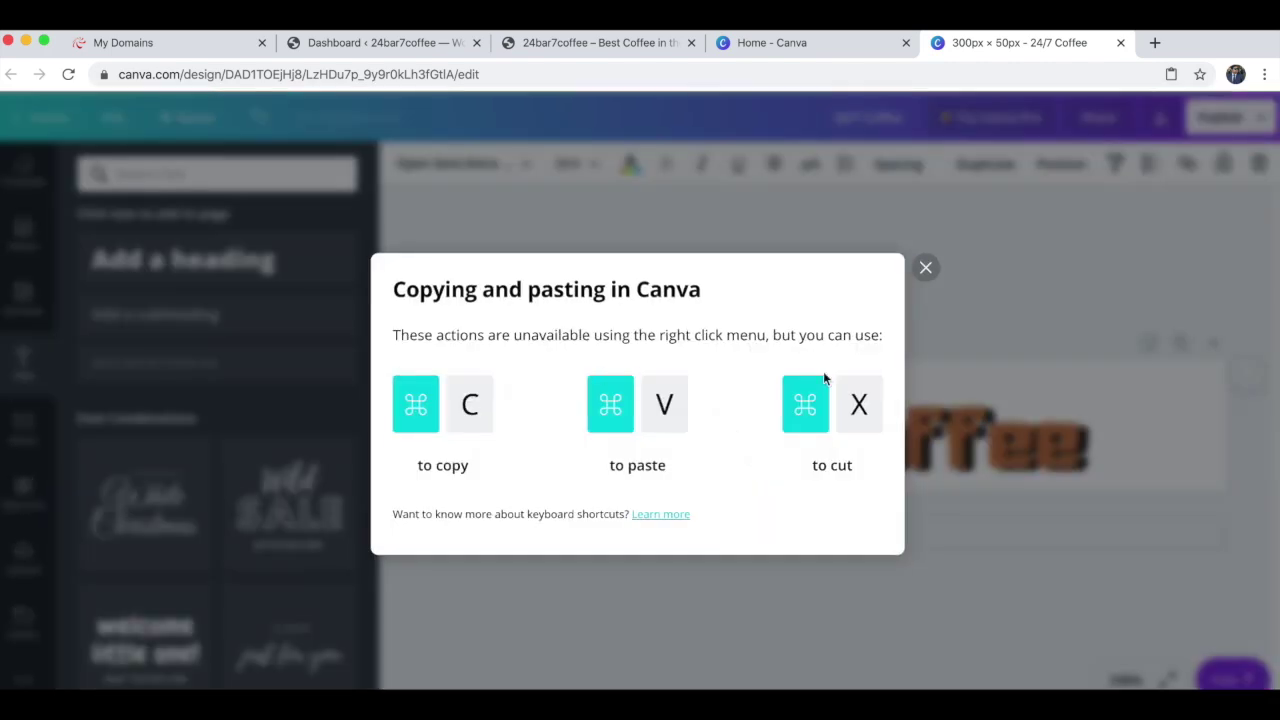
left_click(928, 269)
left_click(674, 402)
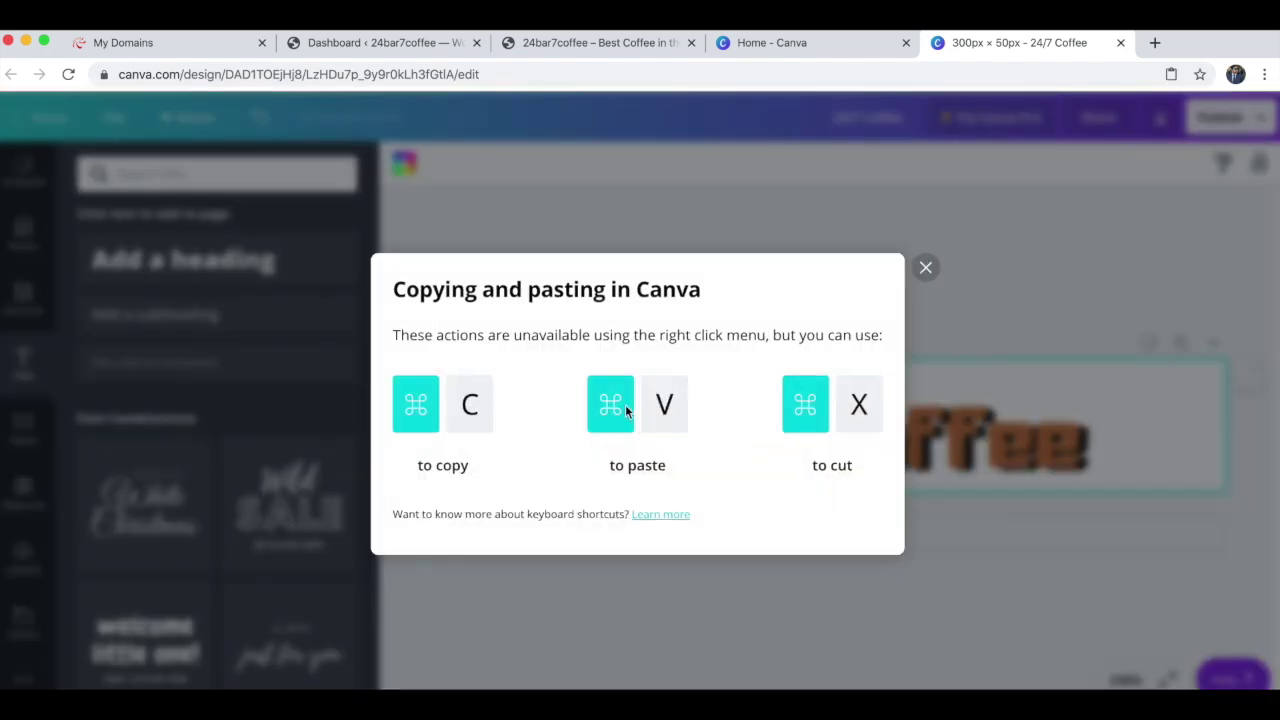
left_click(926, 268)
Step: Fine-tune the slash between 24 and 7 and colour it brown like the lettering
left_click_drag(737, 425, 745, 360)
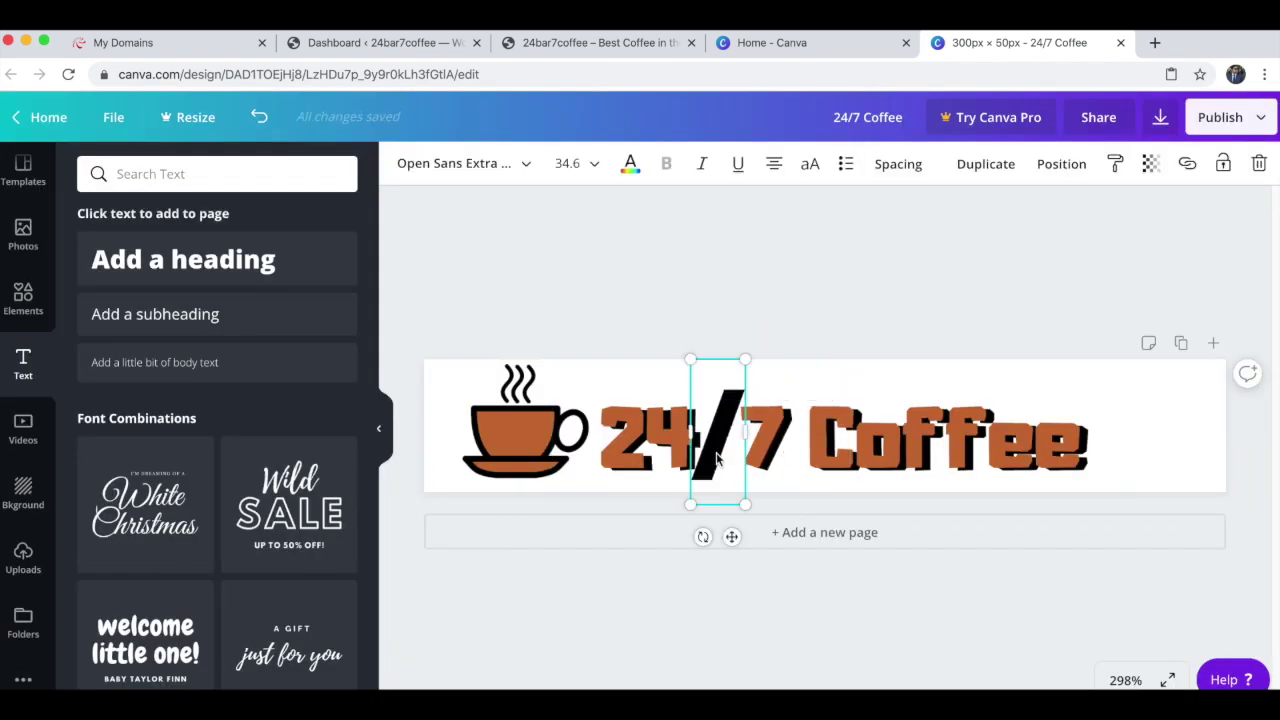
left_click_drag(716, 456, 716, 450)
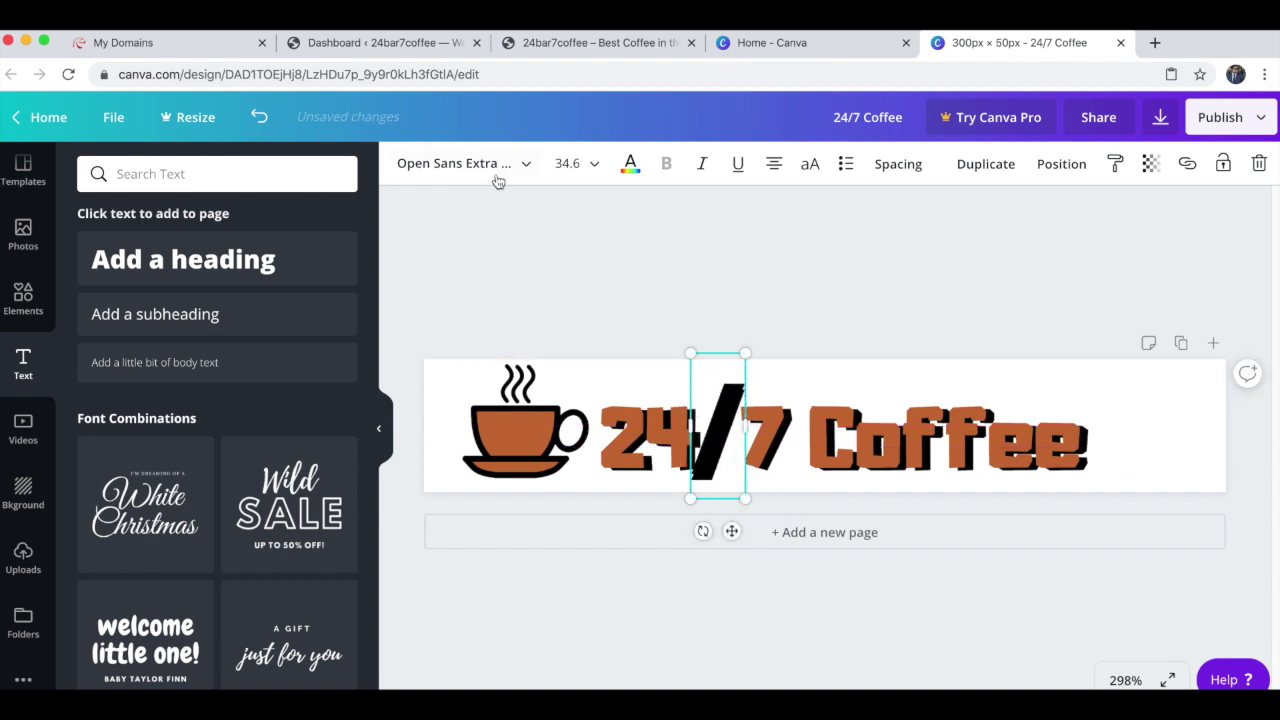
left_click(630, 163)
left_click(143, 343)
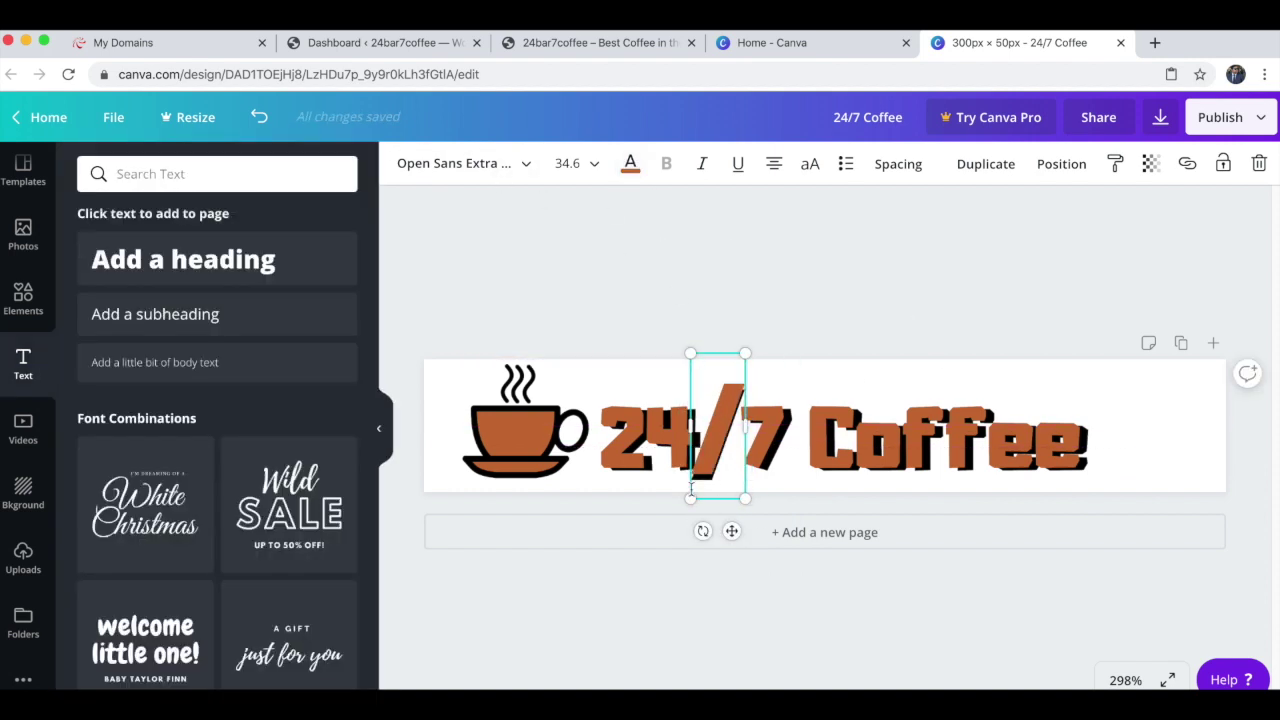
left_click_drag(731, 531, 734, 537)
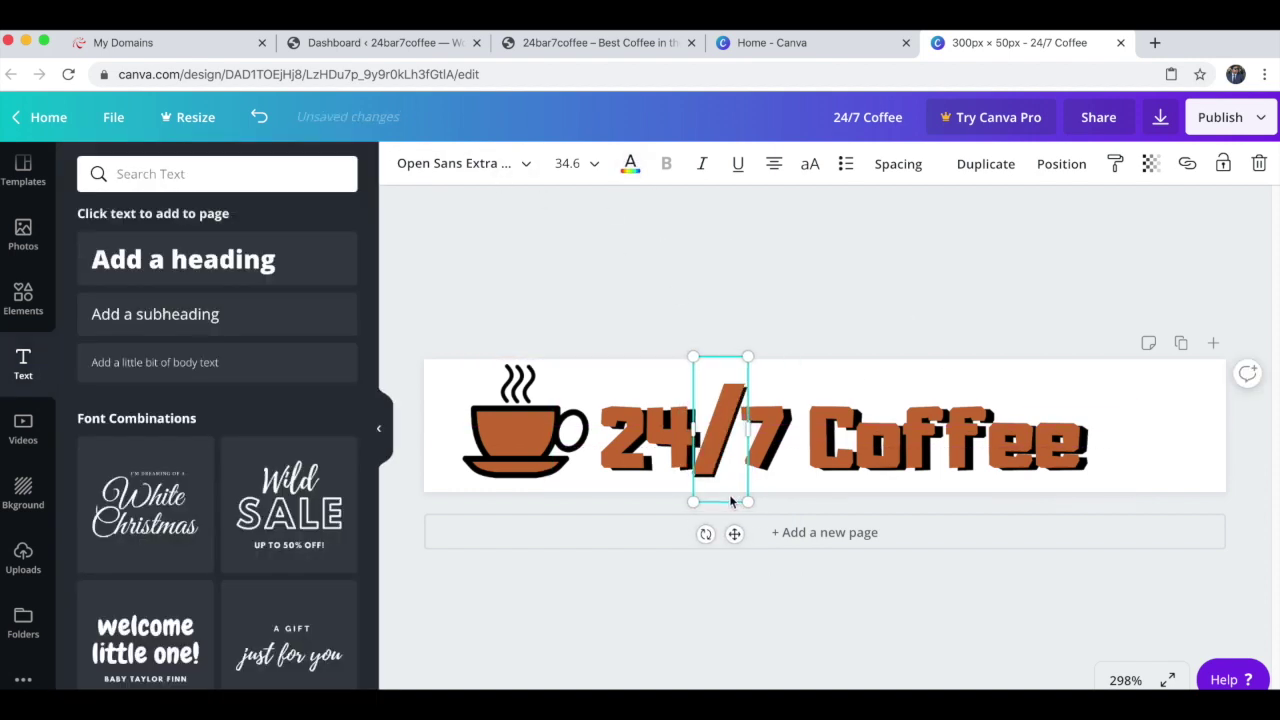
left_click(835, 287)
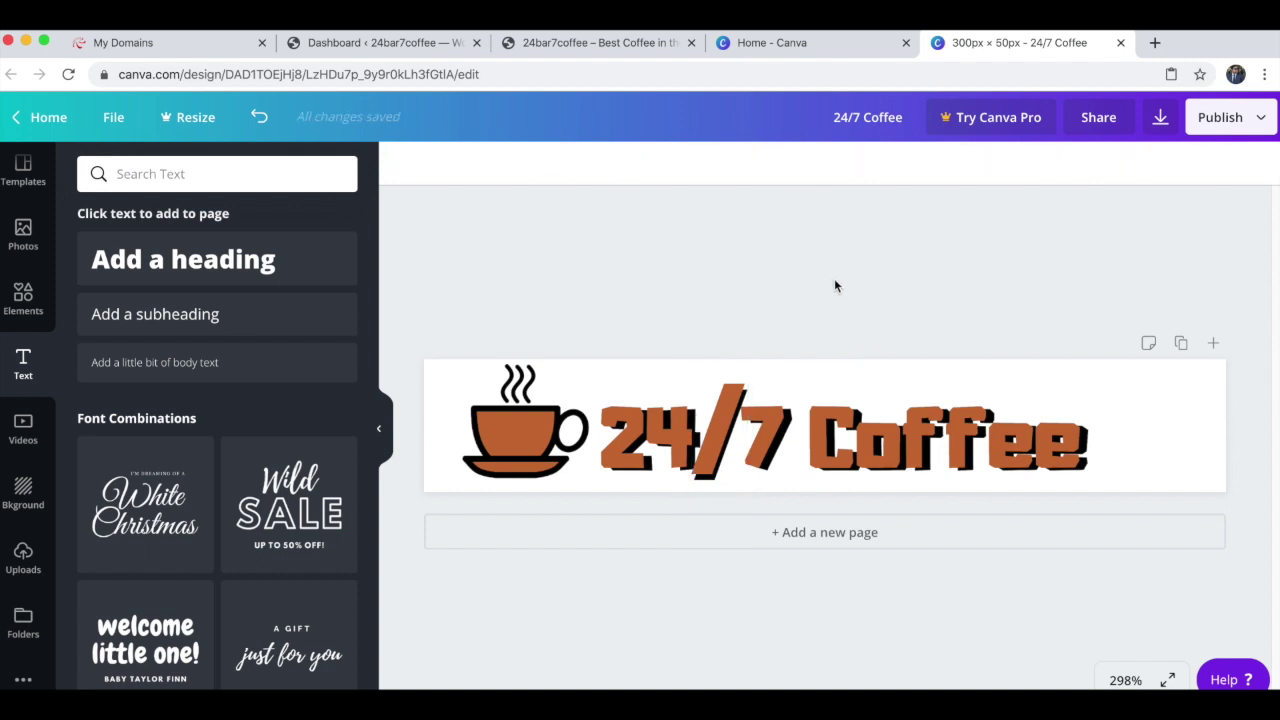
Step: Download the 24/7 Coffee banner as a PNG and dismiss the Canva Pro promotion
left_click(1160, 117)
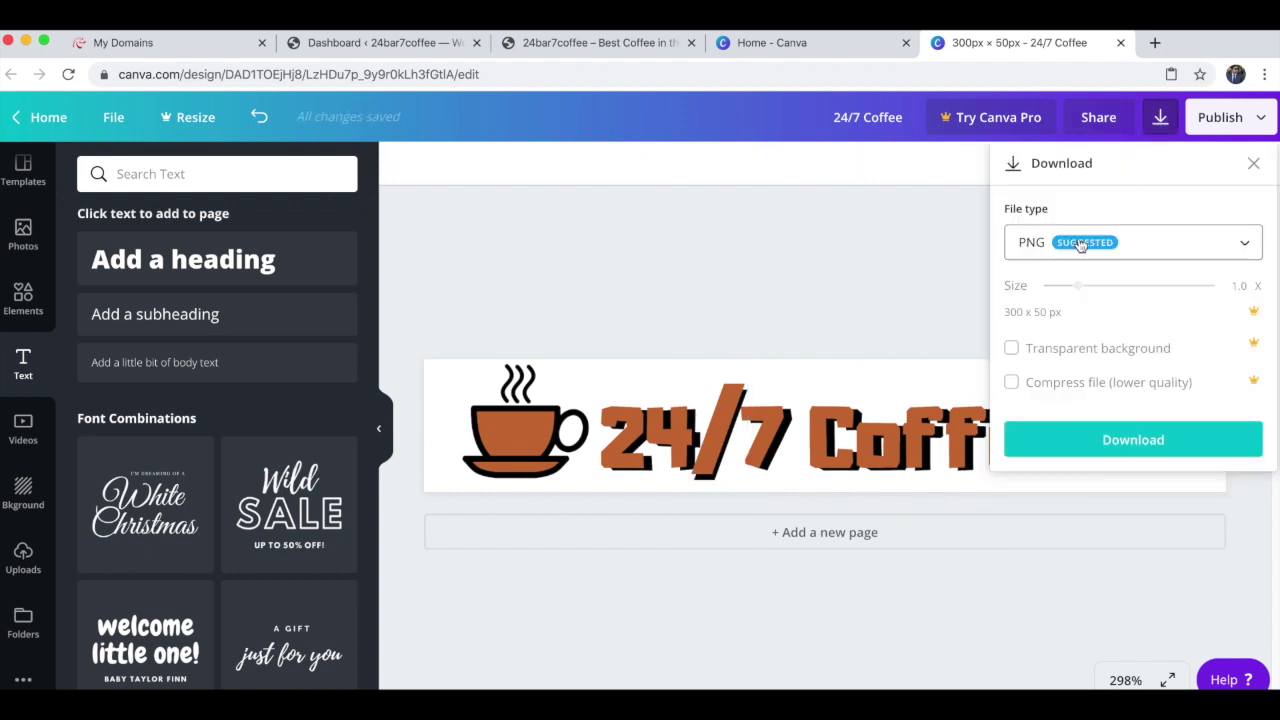
left_click(1107, 443)
left_click(1114, 177)
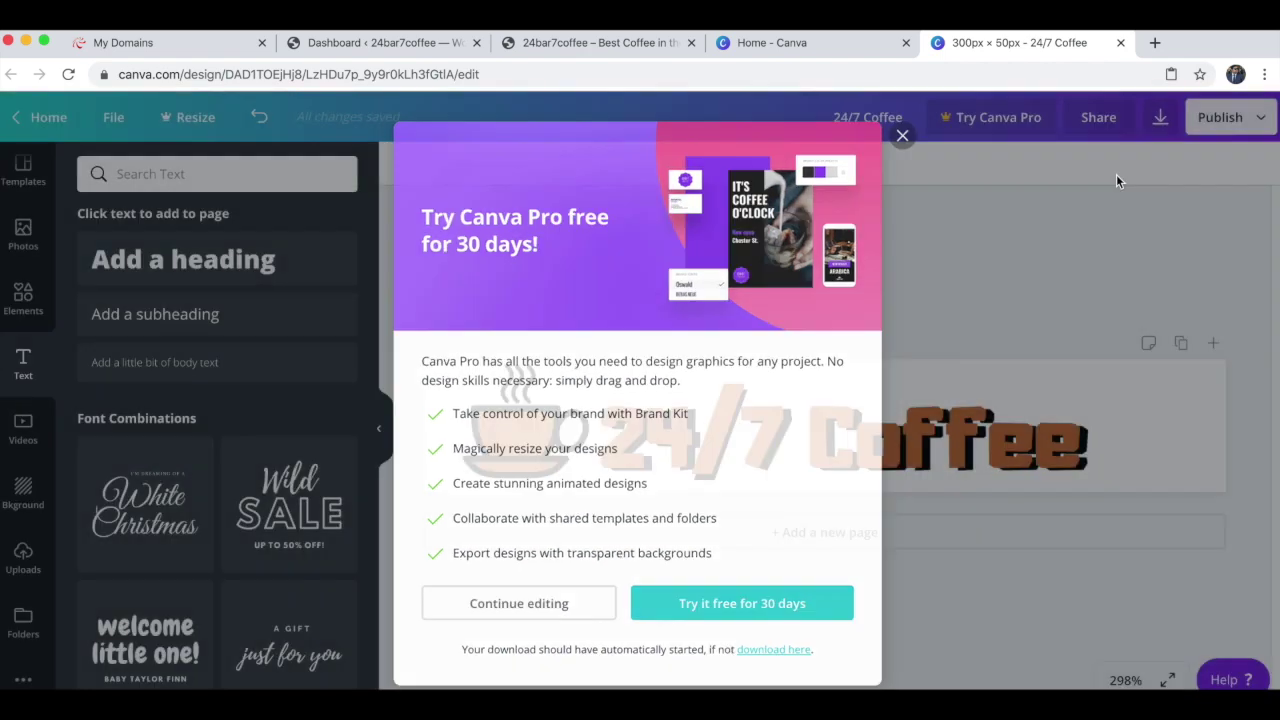
Step: Retry the download options, keeping PNG after Pro-locked size changes, and close the design
left_click(1159, 119)
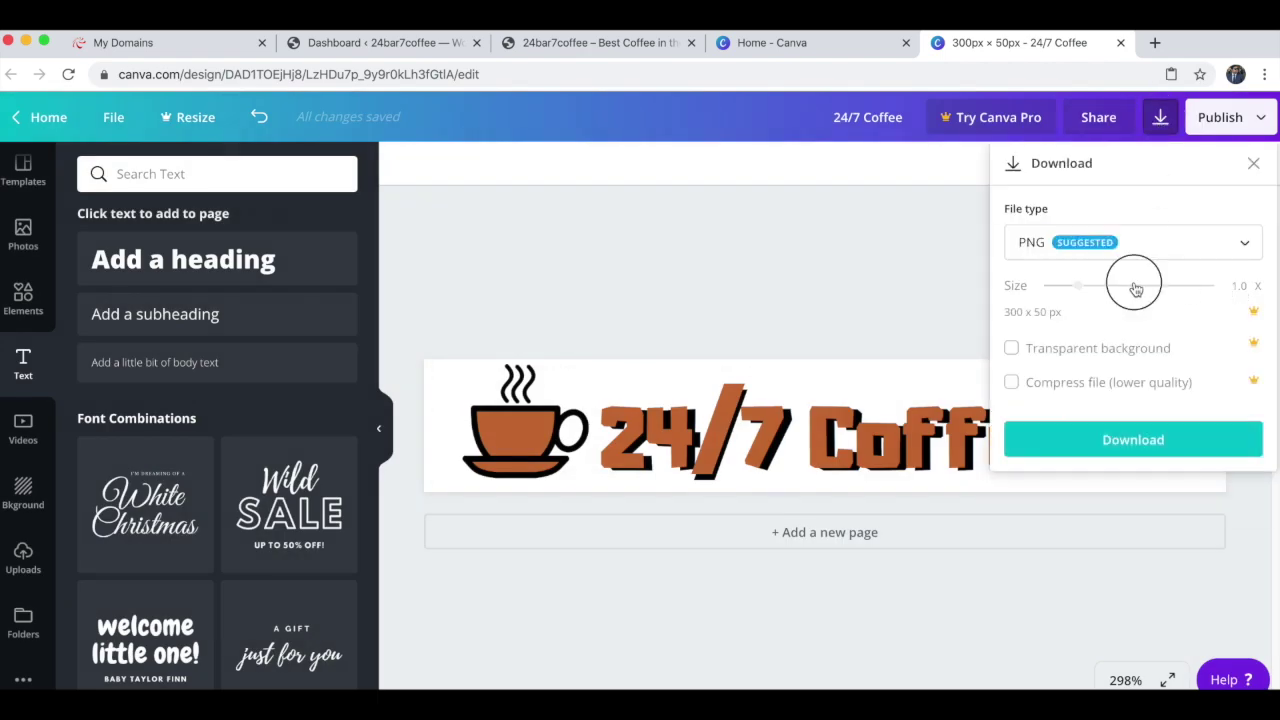
left_click(1136, 289)
left_click(1134, 152)
left_click(1260, 289)
left_click(1134, 153)
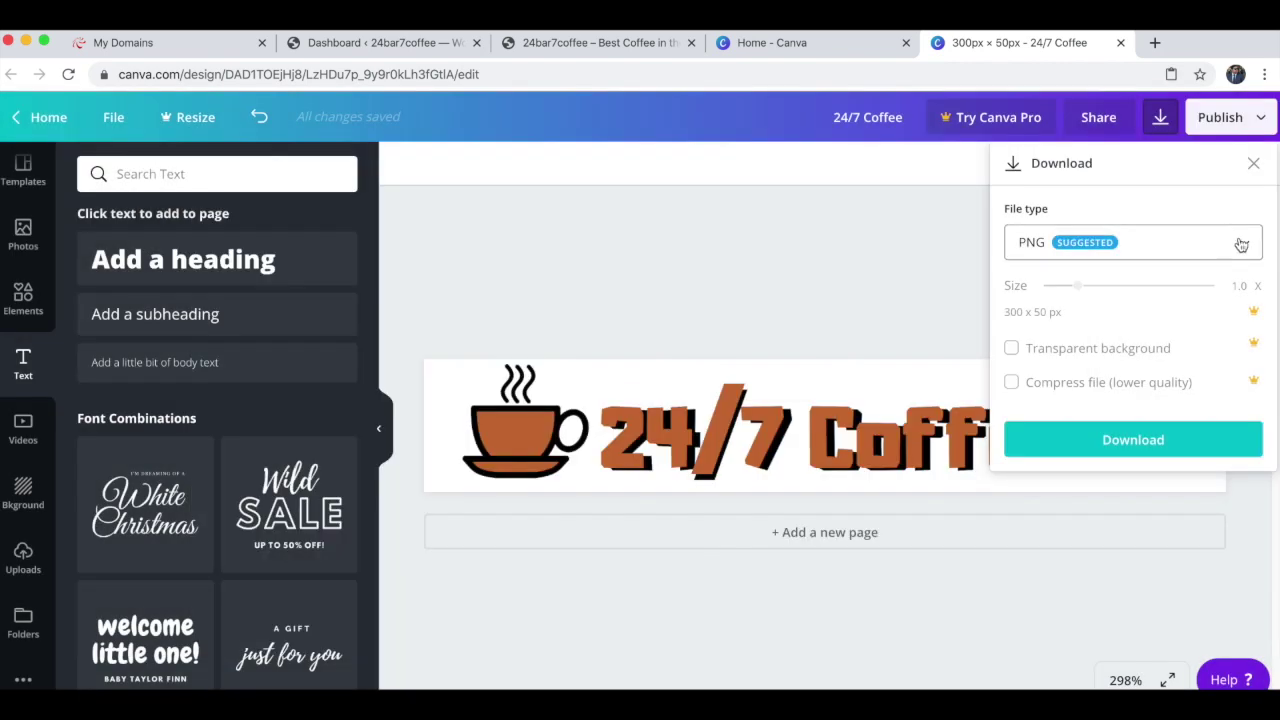
left_click(1240, 246)
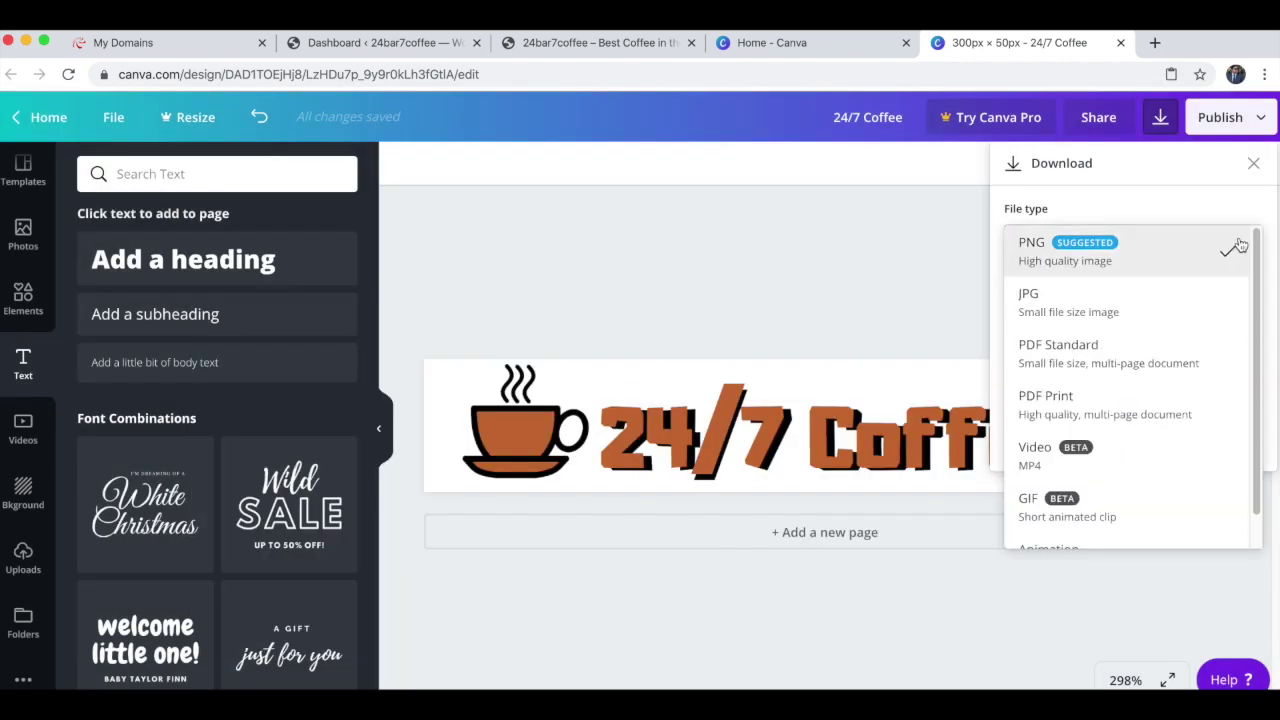
left_click(878, 233)
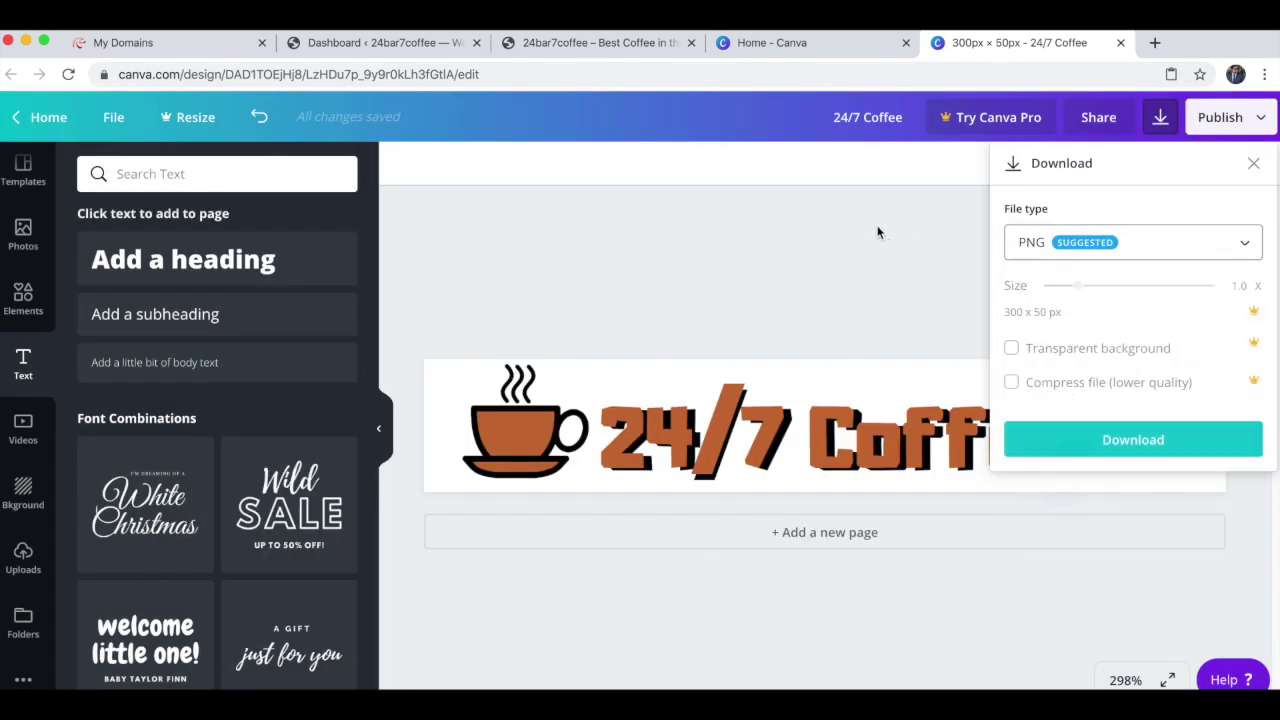
left_click(1122, 43)
Step: Open Theme Options > Site Identity in the customiser and remove the cup-only logo
left_click(614, 45)
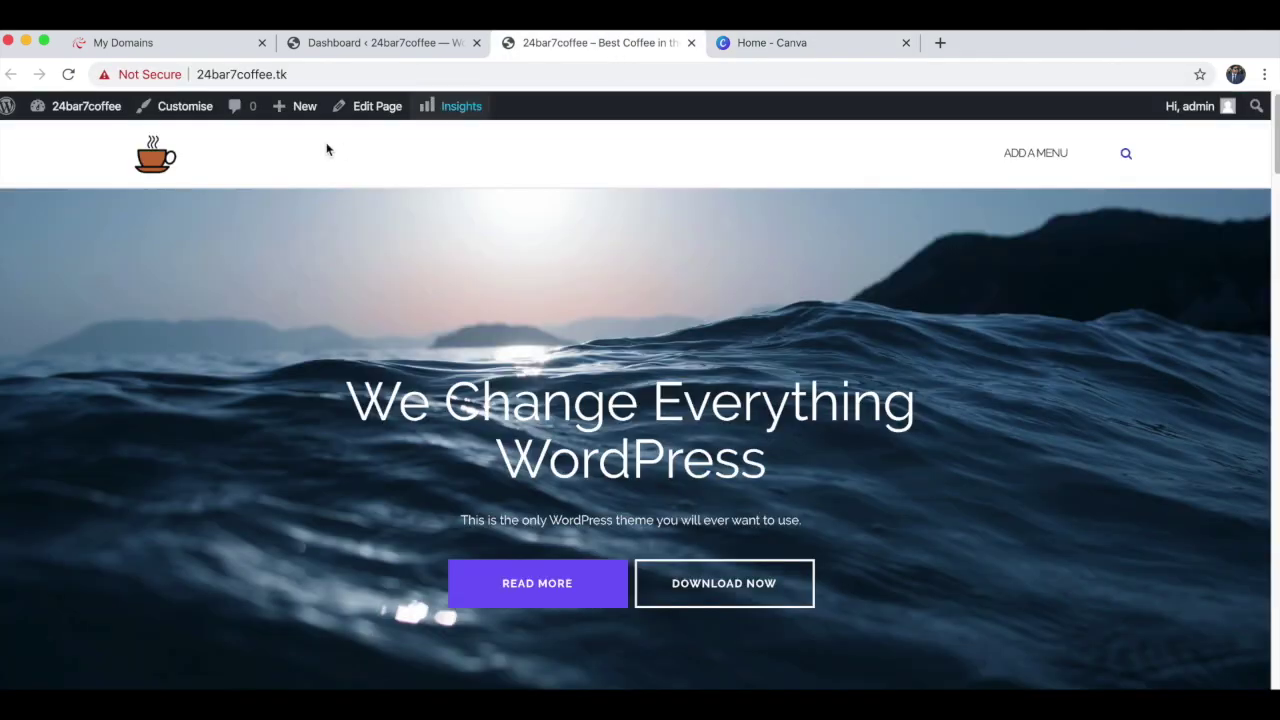
left_click(400, 43)
left_click(510, 43)
left_click(206, 108)
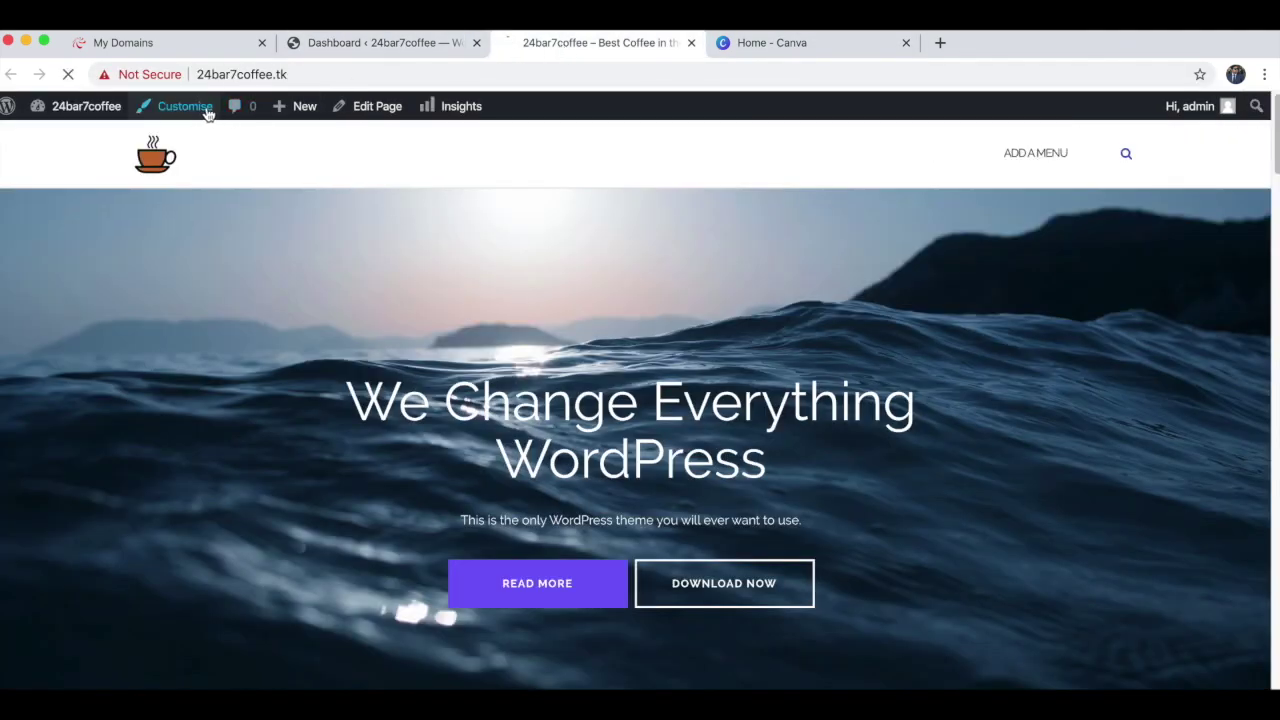
left_click(94, 387)
left_click(89, 231)
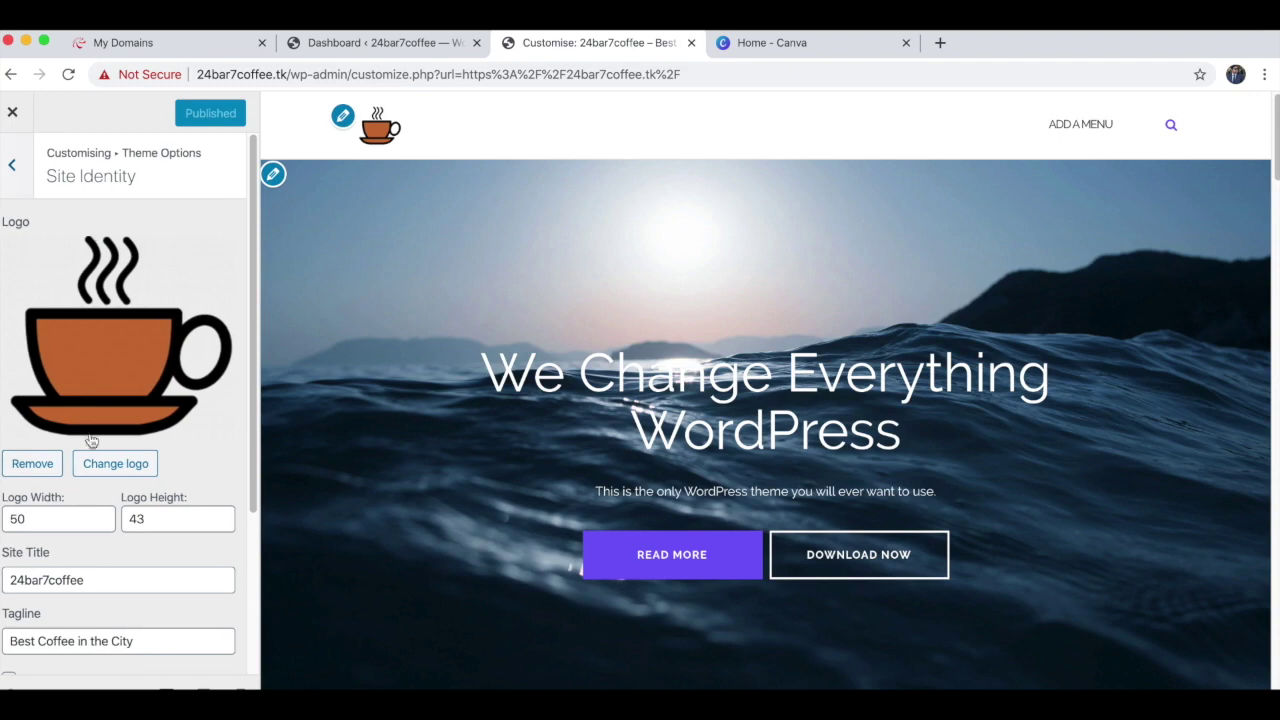
left_click(50, 464)
Step: Upload 24_7 Coffee.png as the logo, widening the crop to include all of Coffee
left_click(124, 256)
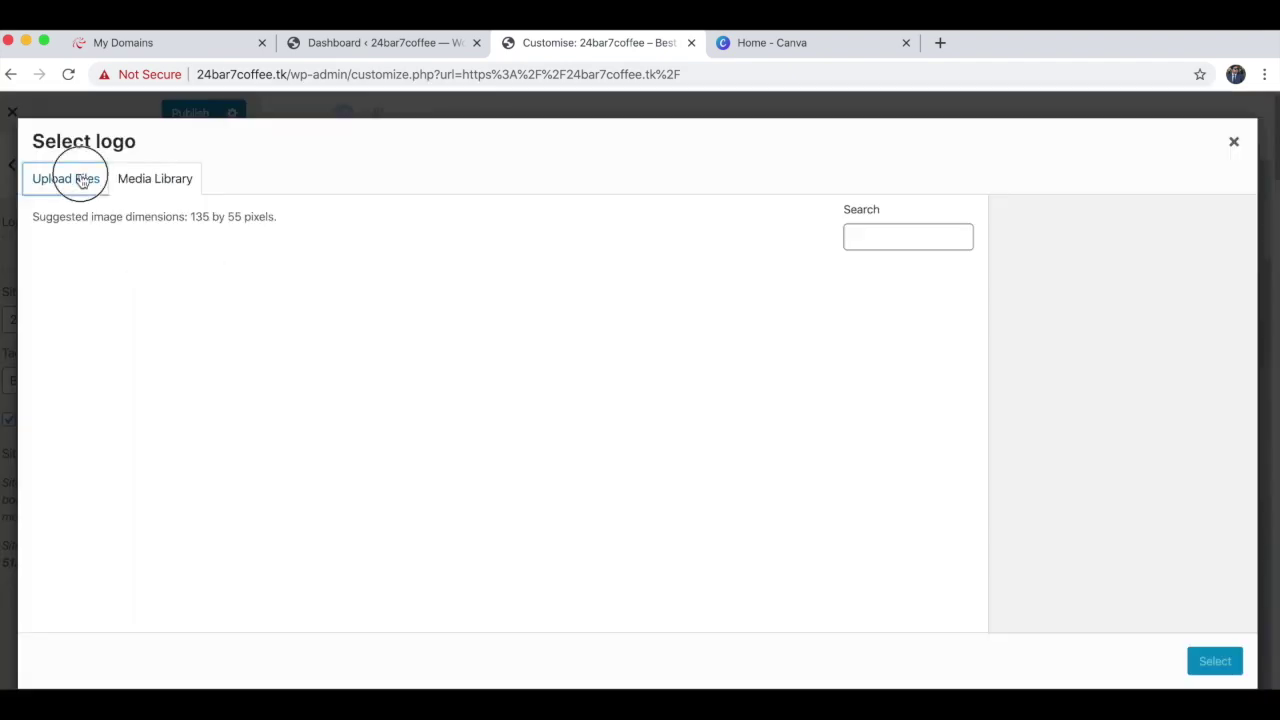
left_click(594, 424)
left_click(196, 265)
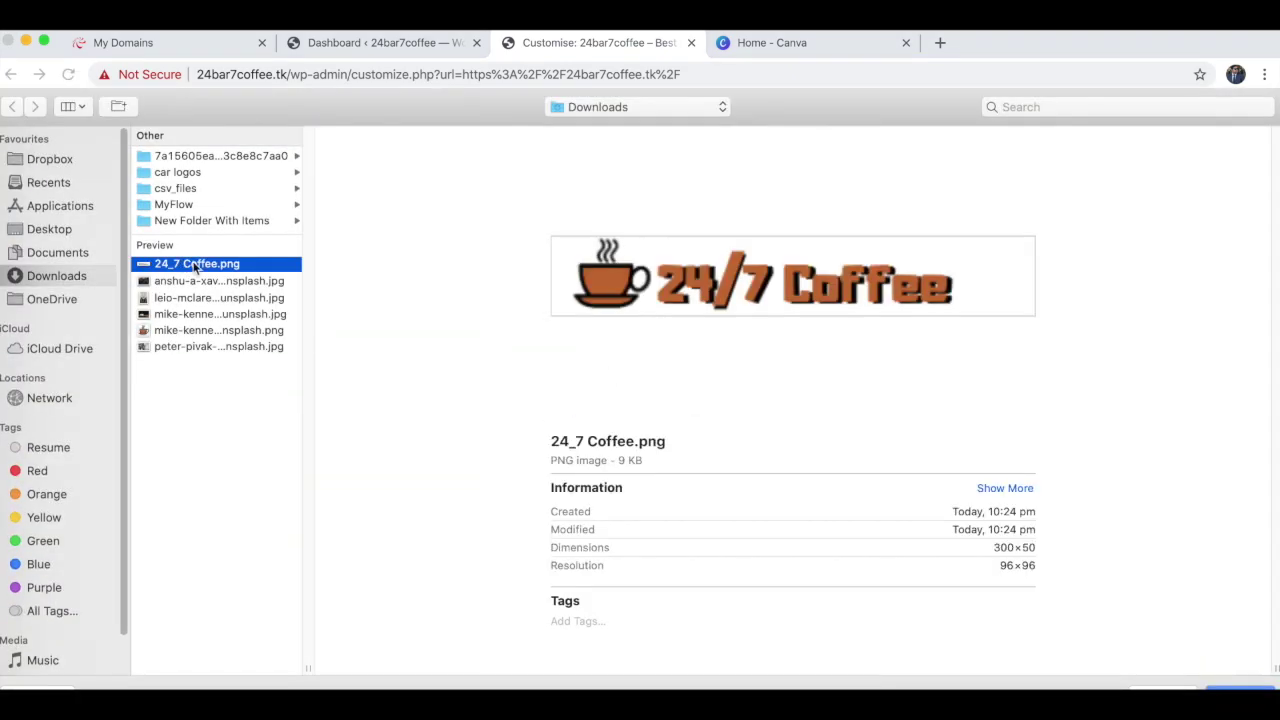
left_click(1233, 684)
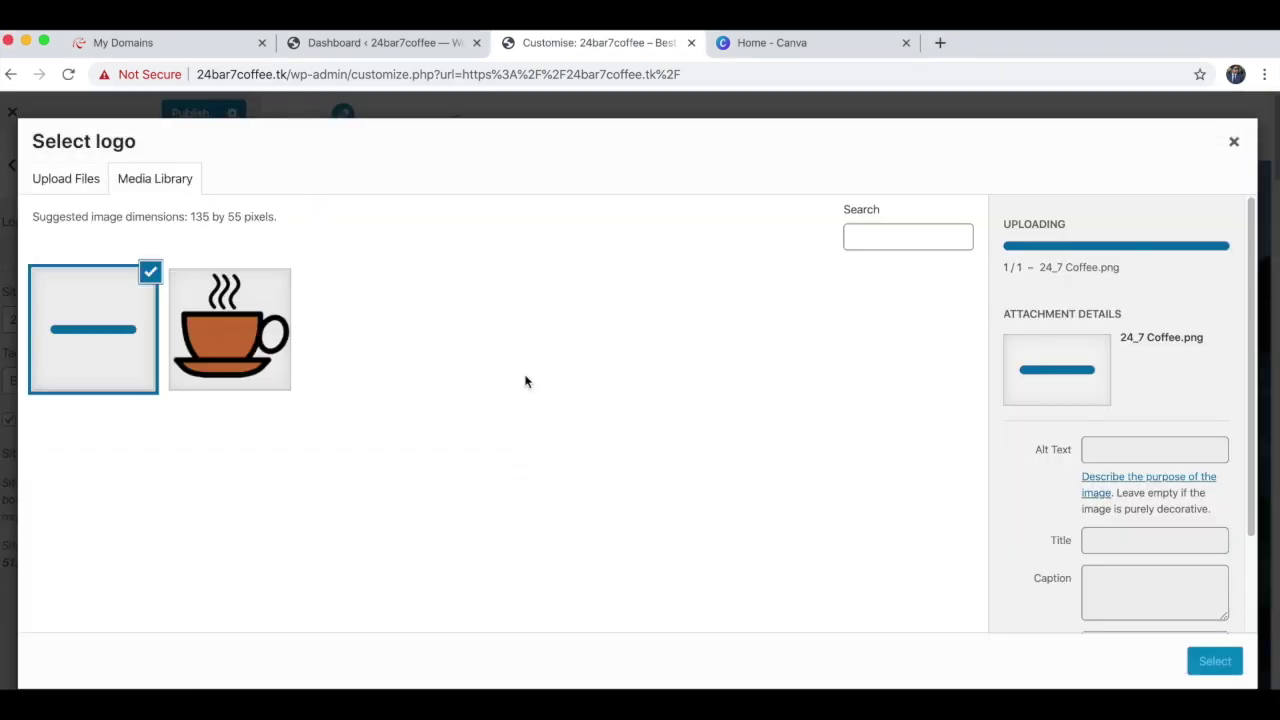
left_click(1212, 660)
left_click_drag(586, 190, 494, 187)
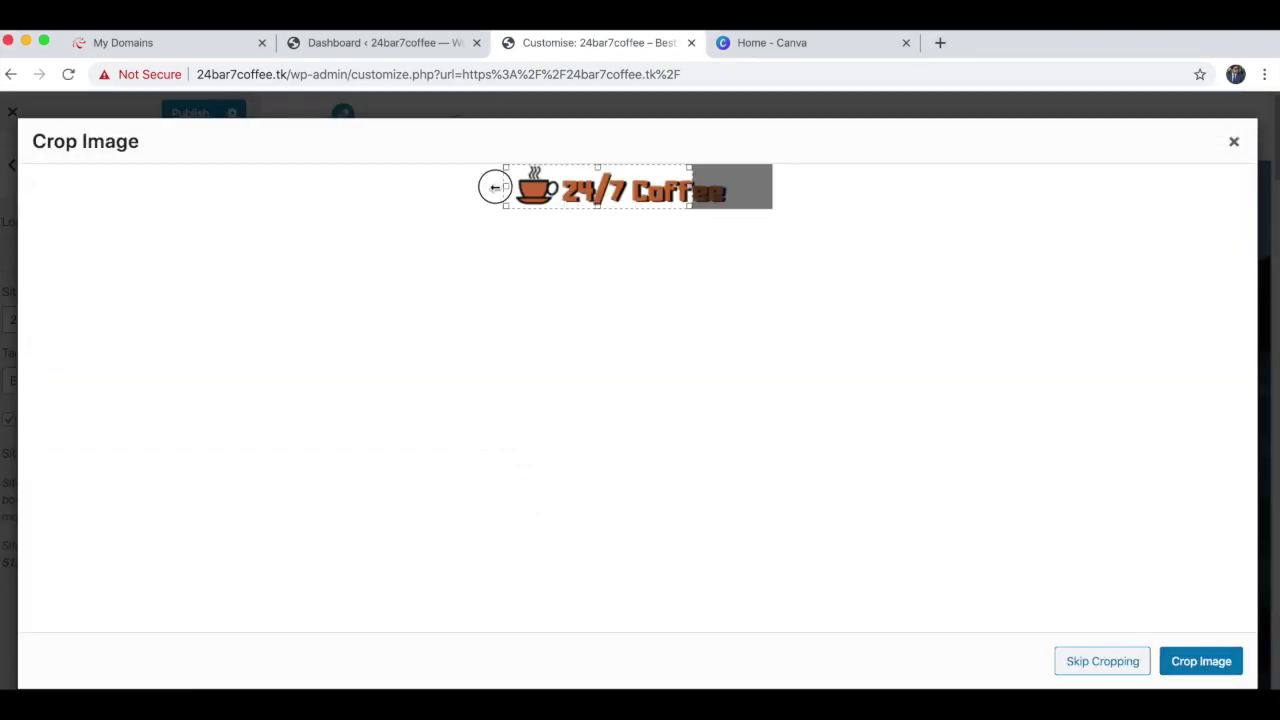
left_click_drag(692, 197, 732, 211)
left_click(1214, 661)
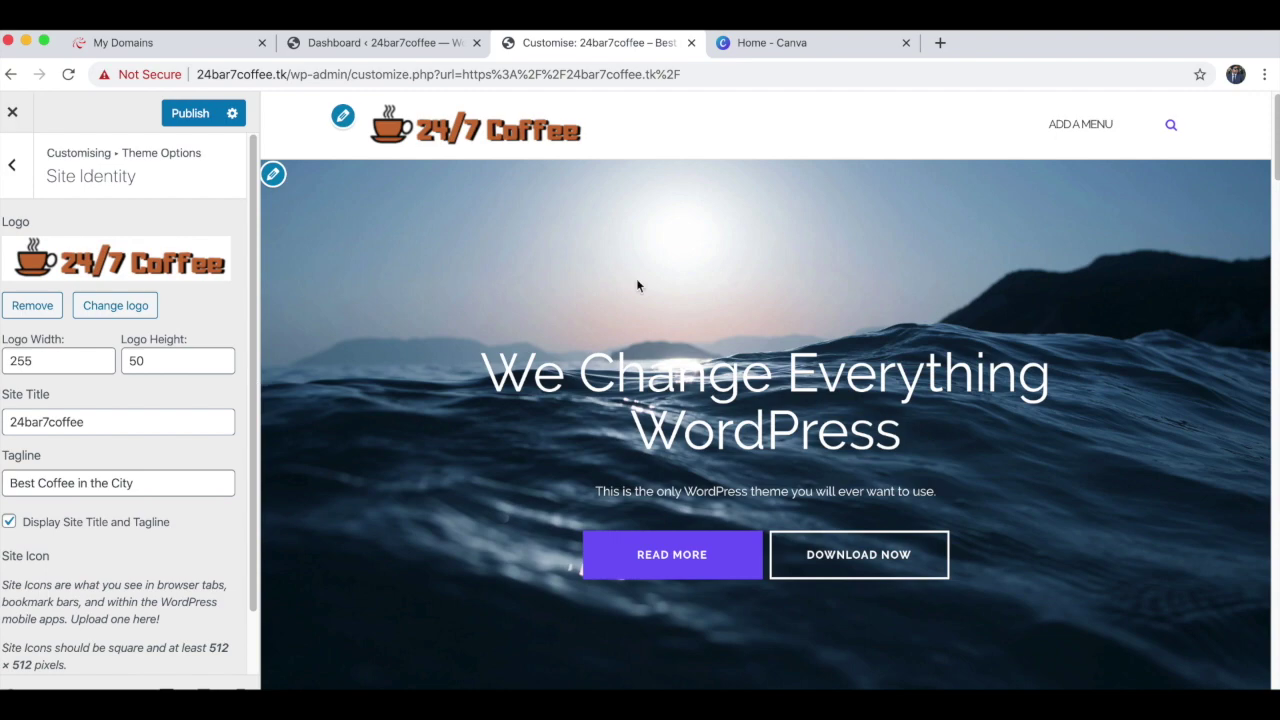
scroll(661, 363, "down", 6)
scroll(600, 300, "up", 5)
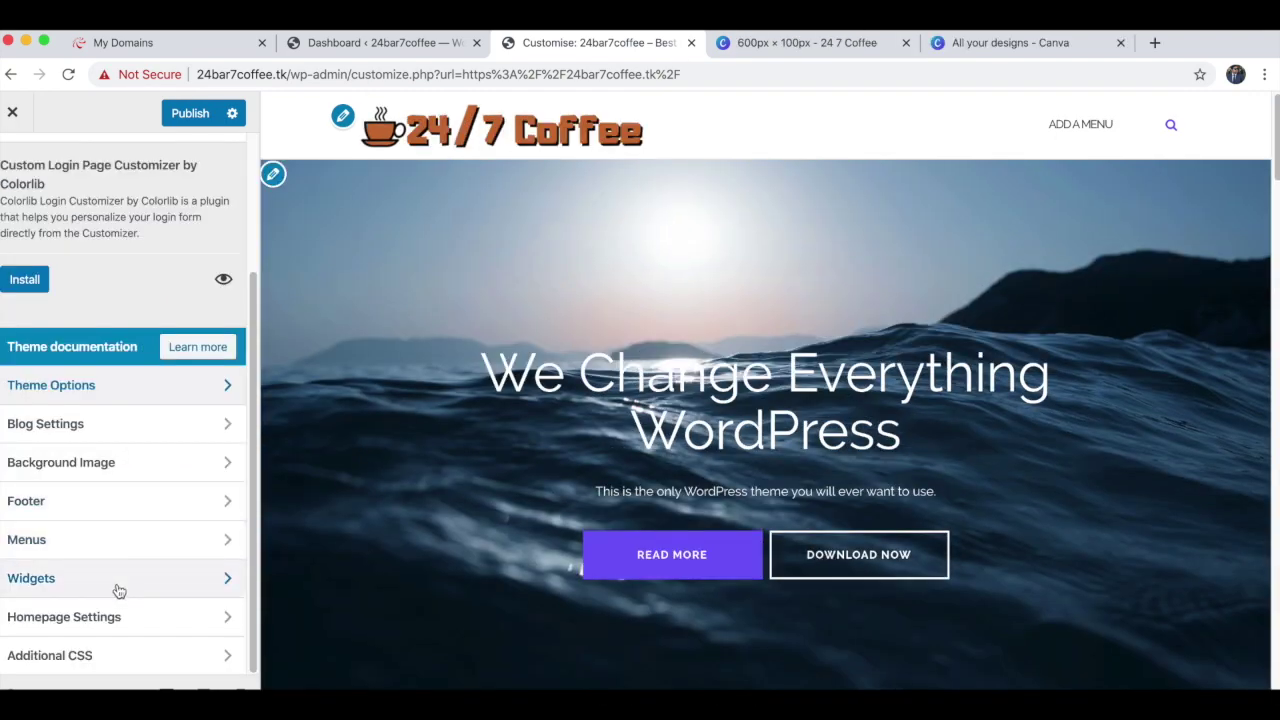
Step: Create Main Menu in Menus, tick the Primary location, and open its add-items list
left_click(126, 543)
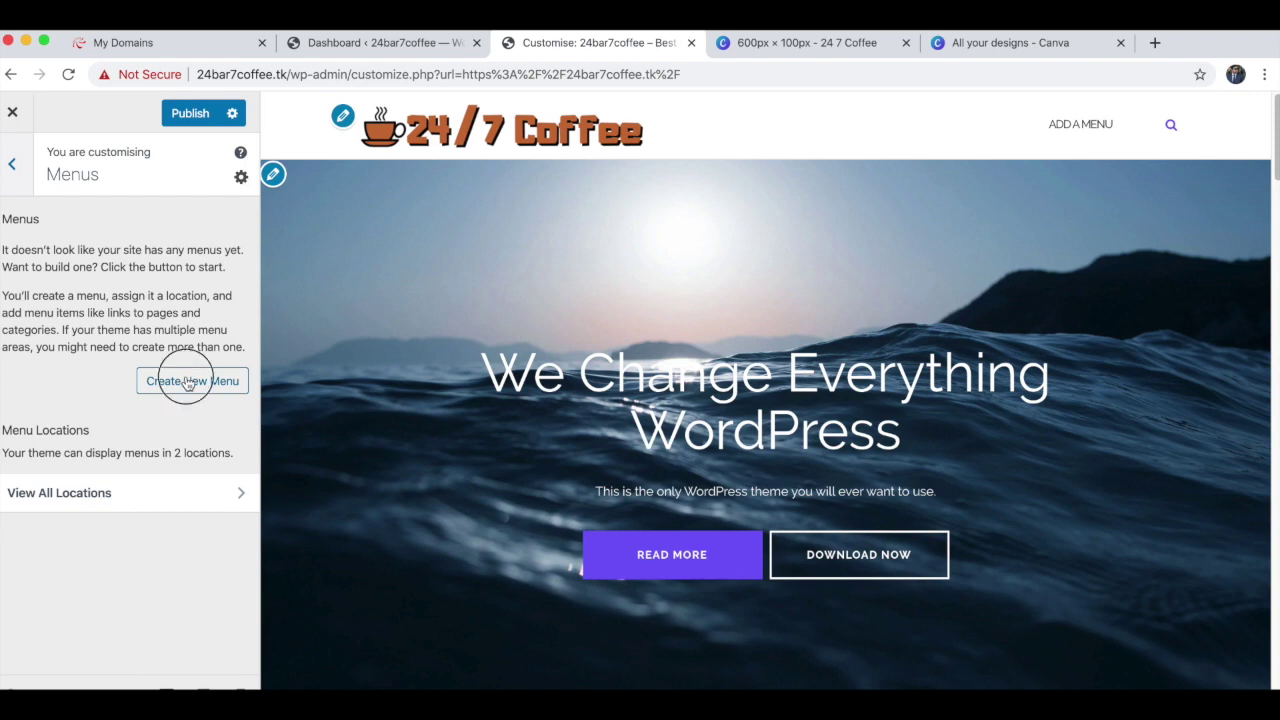
left_click(189, 381)
type("Main Menu")
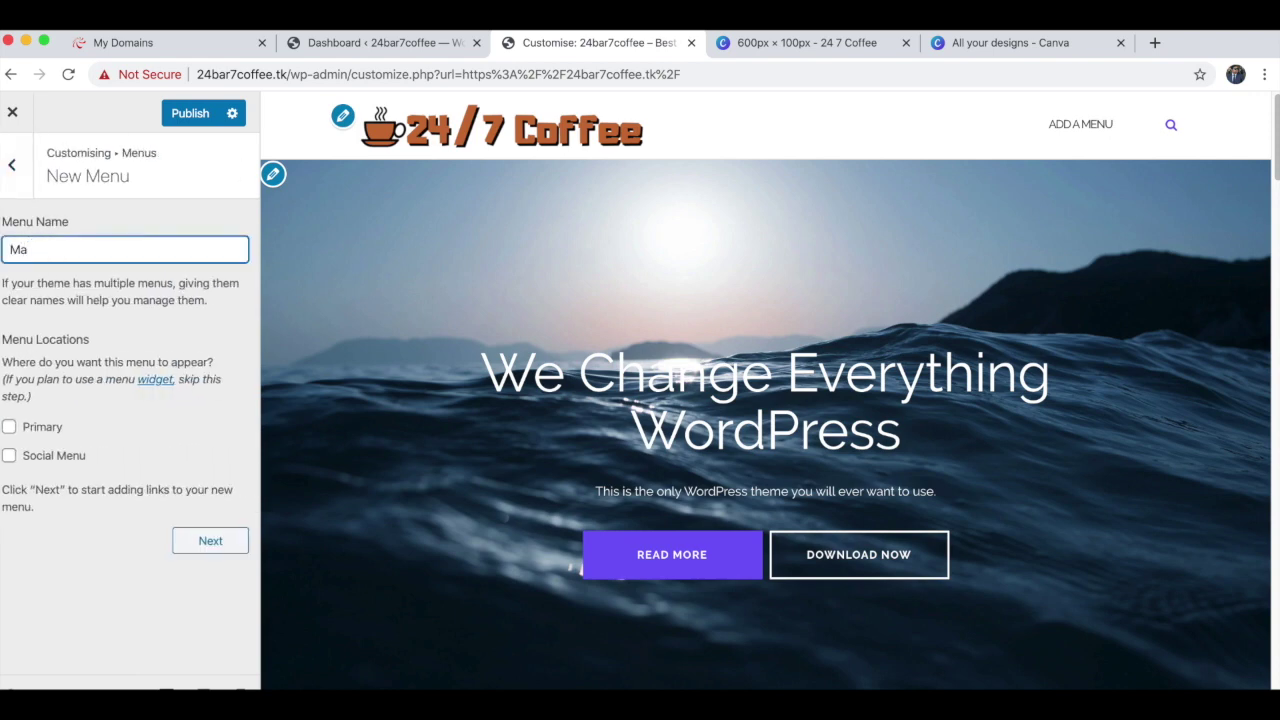
left_click(10, 427)
left_click(210, 540)
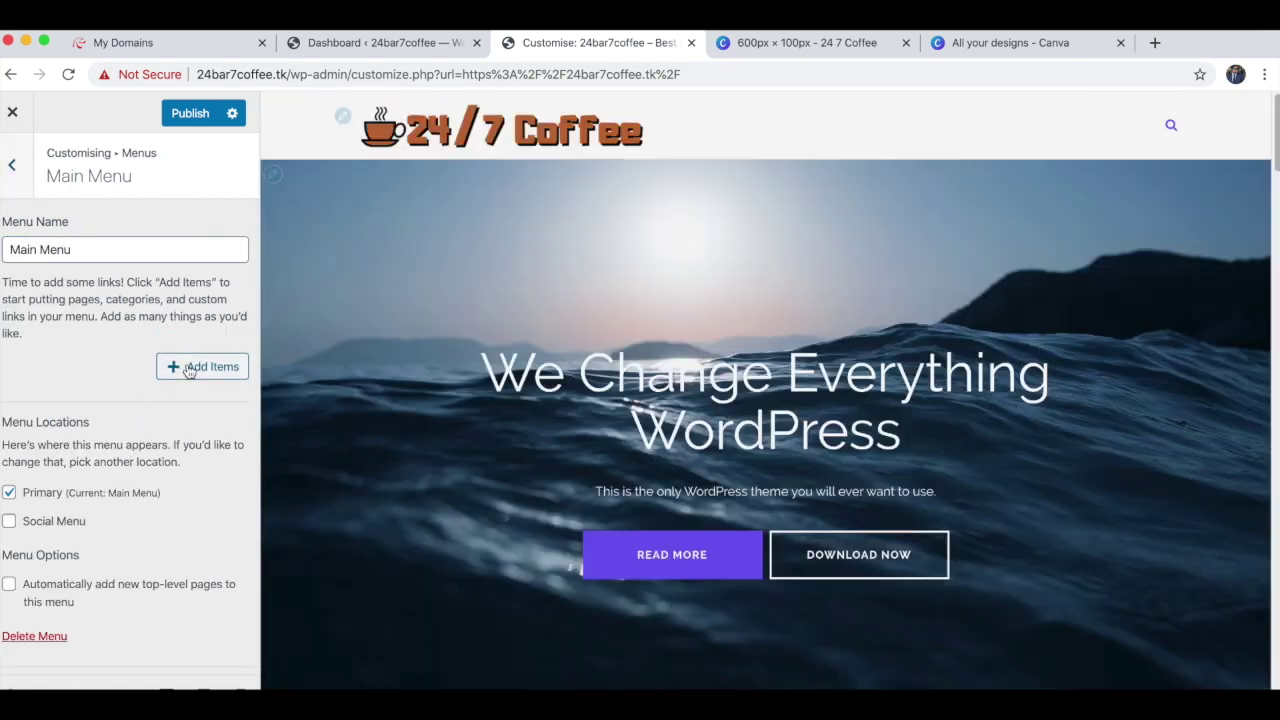
left_click(190, 366)
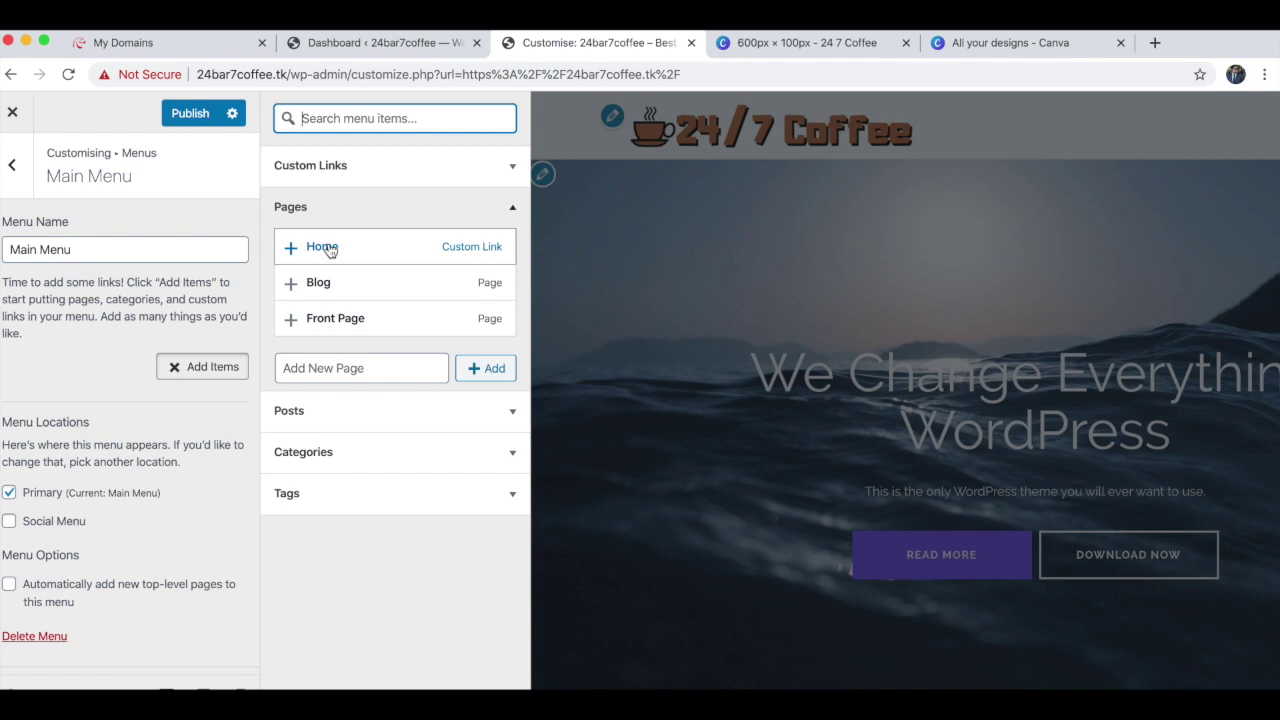
Step: Add Front Page and Blog to the menu and create a new Contact us page
left_click(291, 318)
left_click(292, 285)
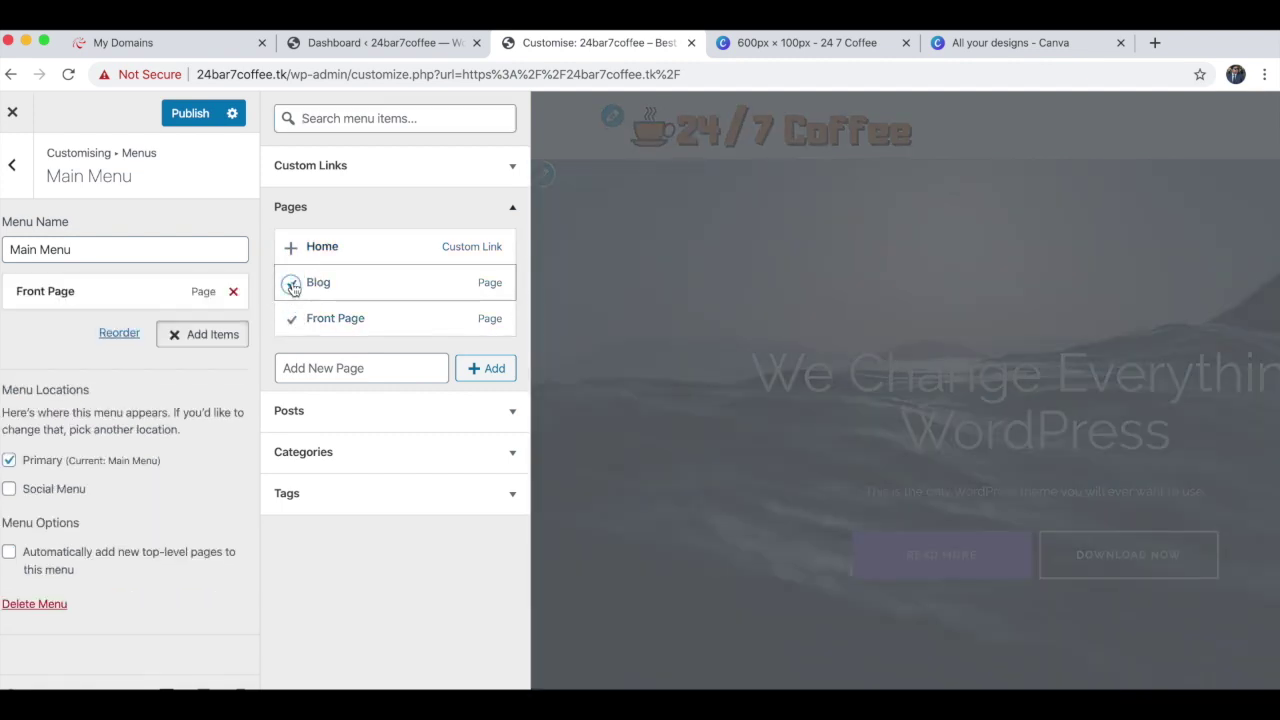
left_click(337, 370)
type("Contact")
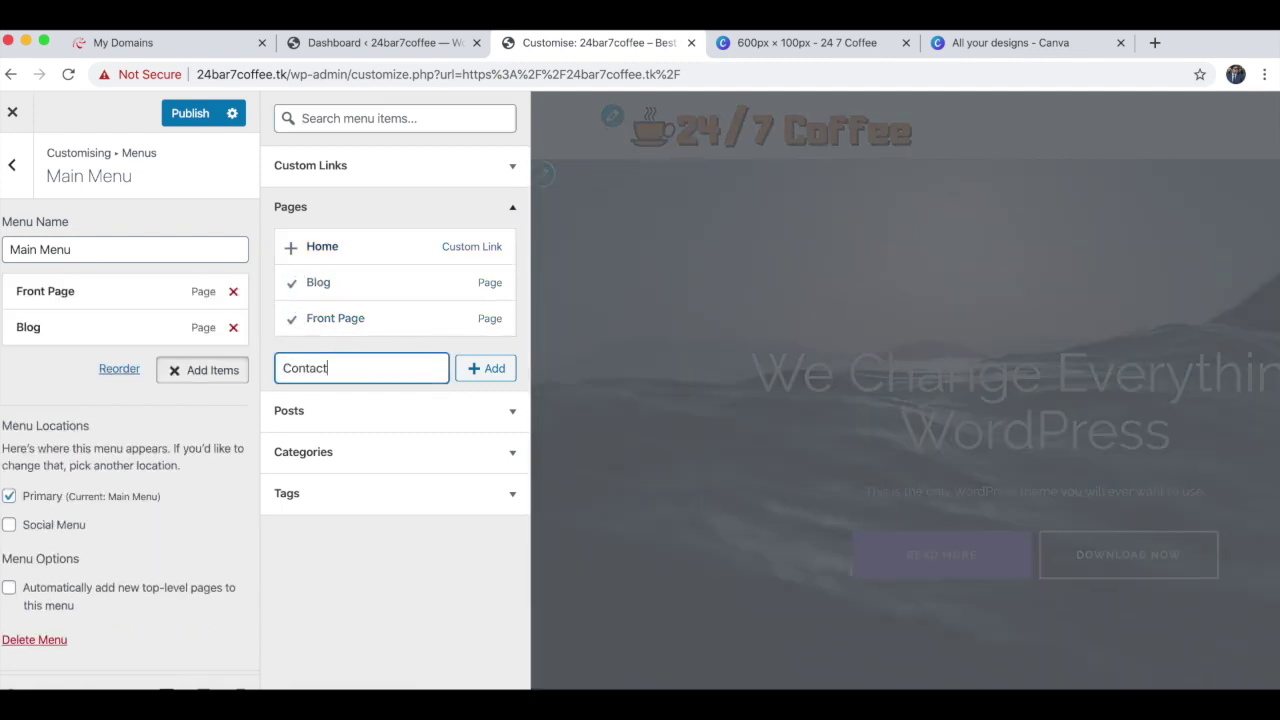
type("Us")
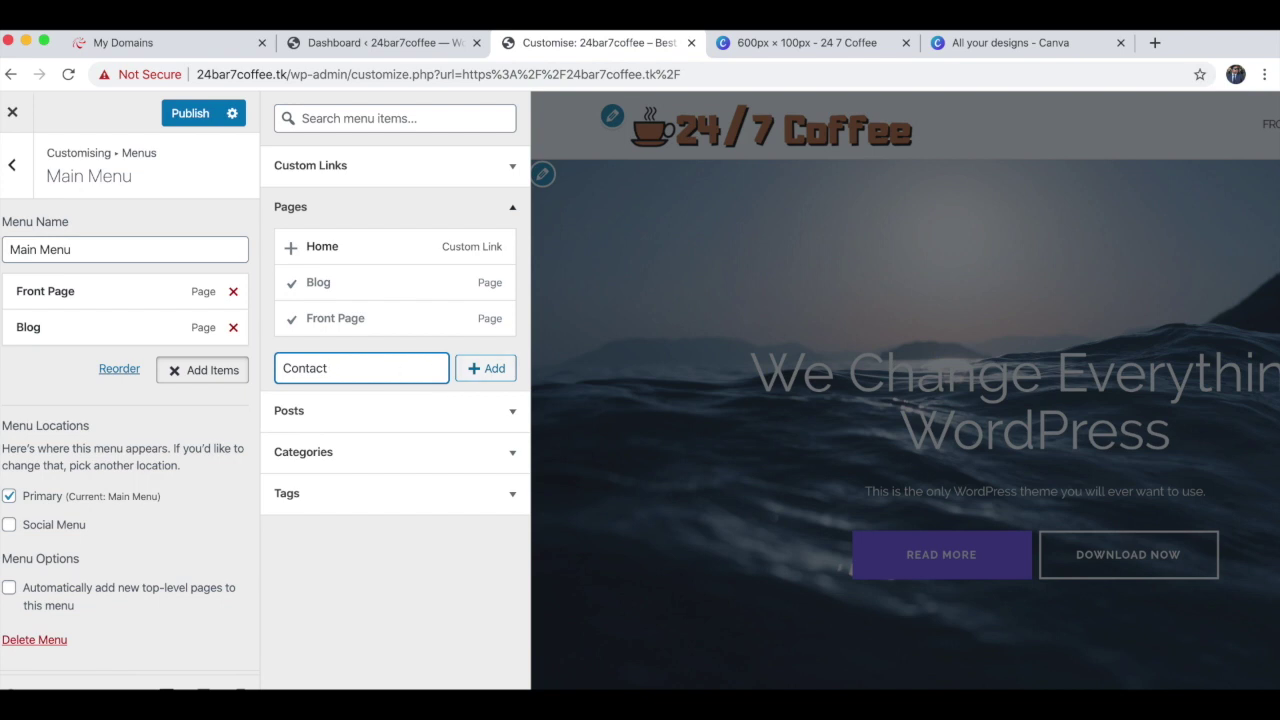
left_click(487, 372)
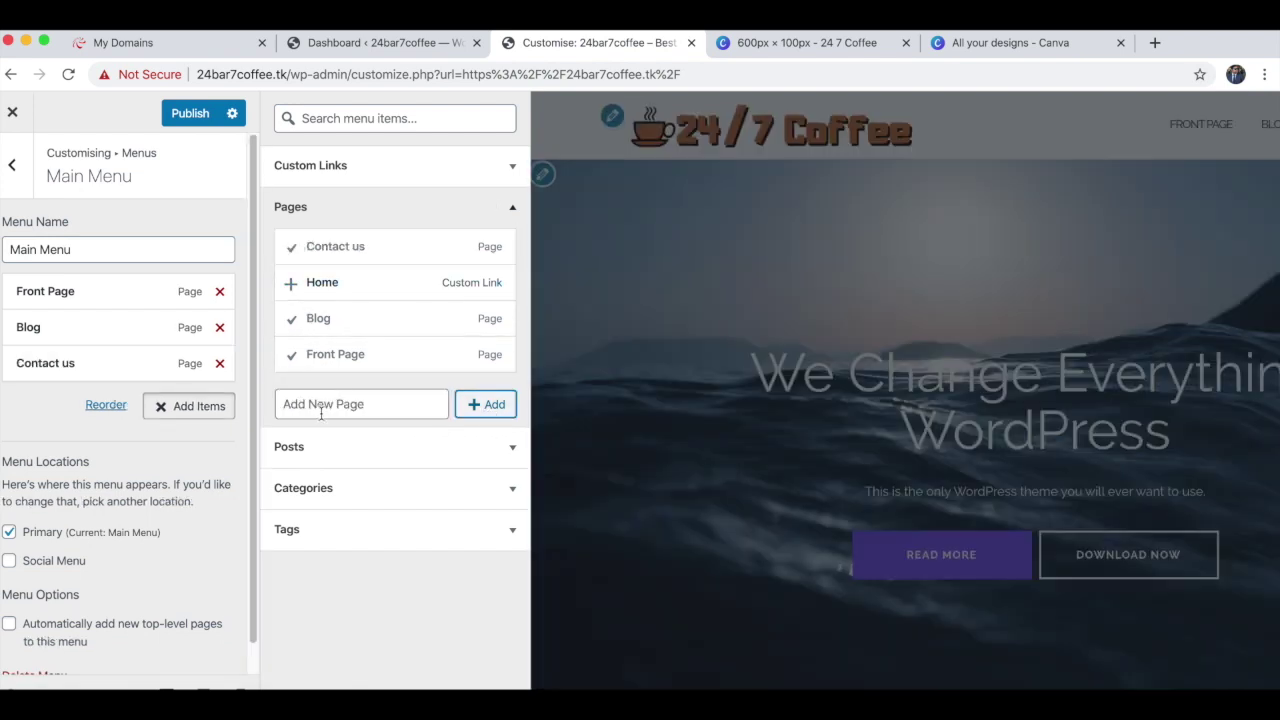
Step: Create About us, Menu and Gallery pages as new menu items
left_click(321, 412)
type("About us")
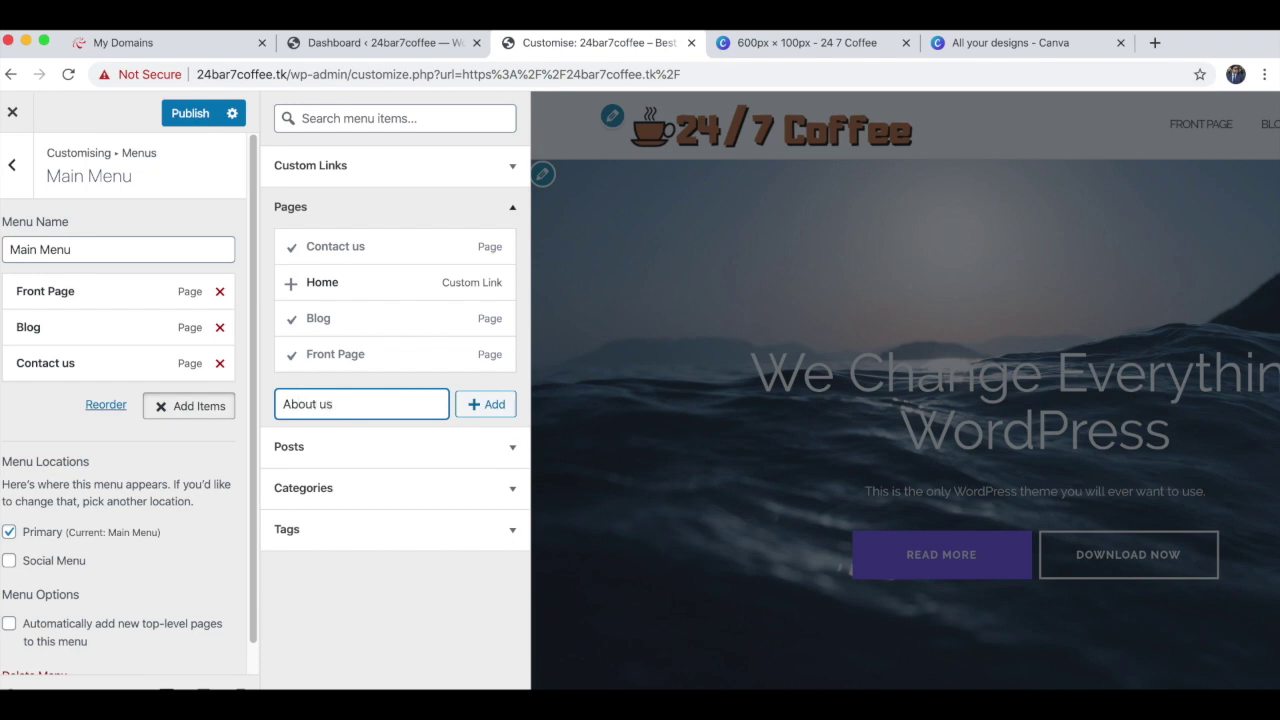
left_click(486, 404)
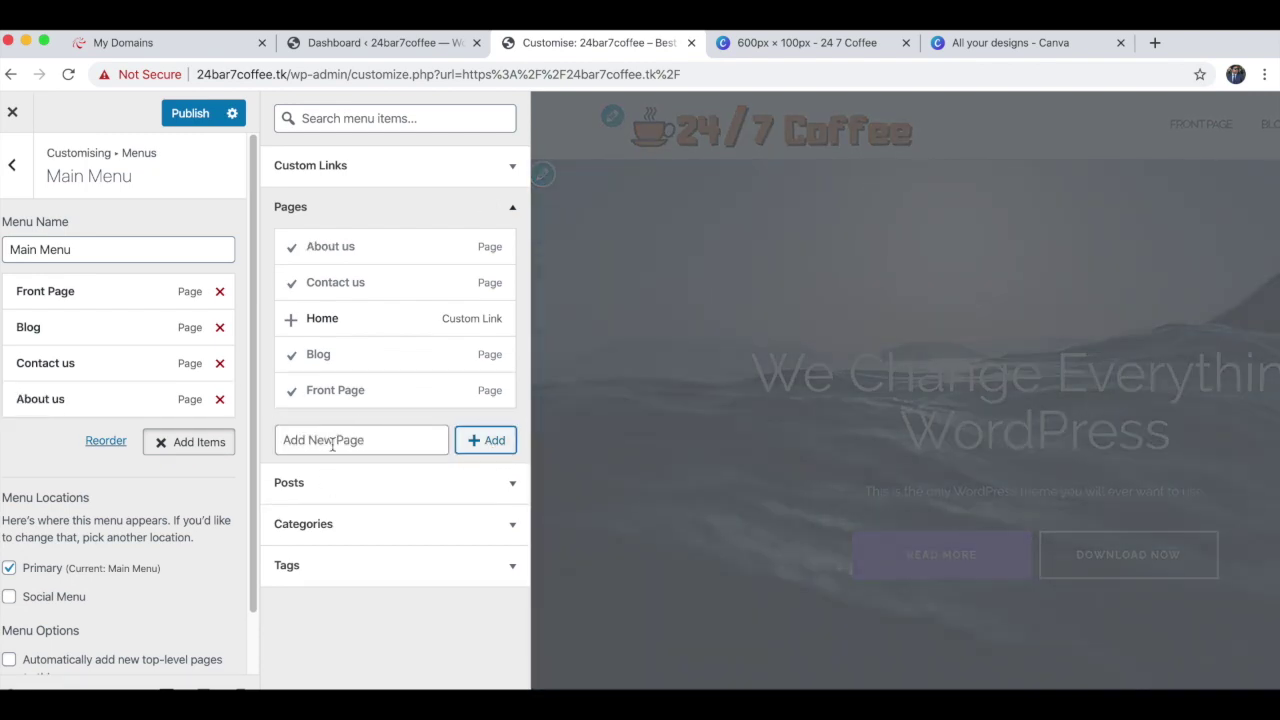
left_click(332, 444)
type("Menu")
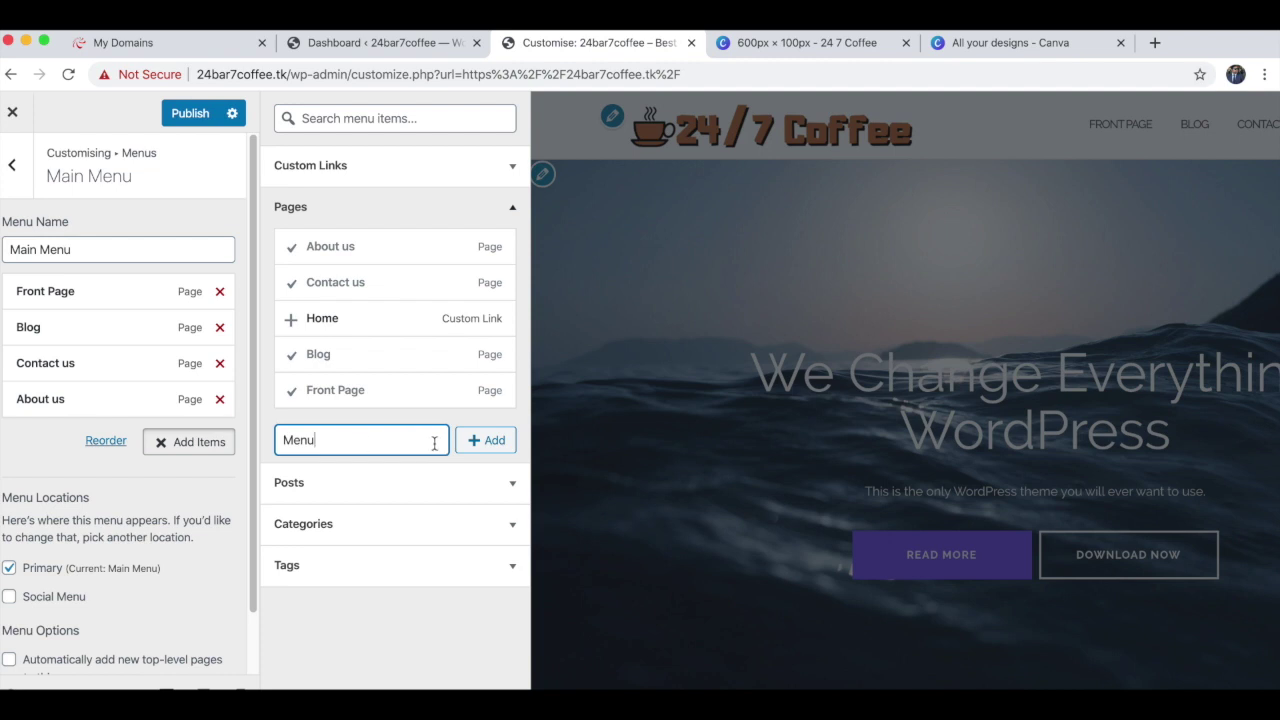
key("Return")
left_click(320, 443)
type("Gallery")
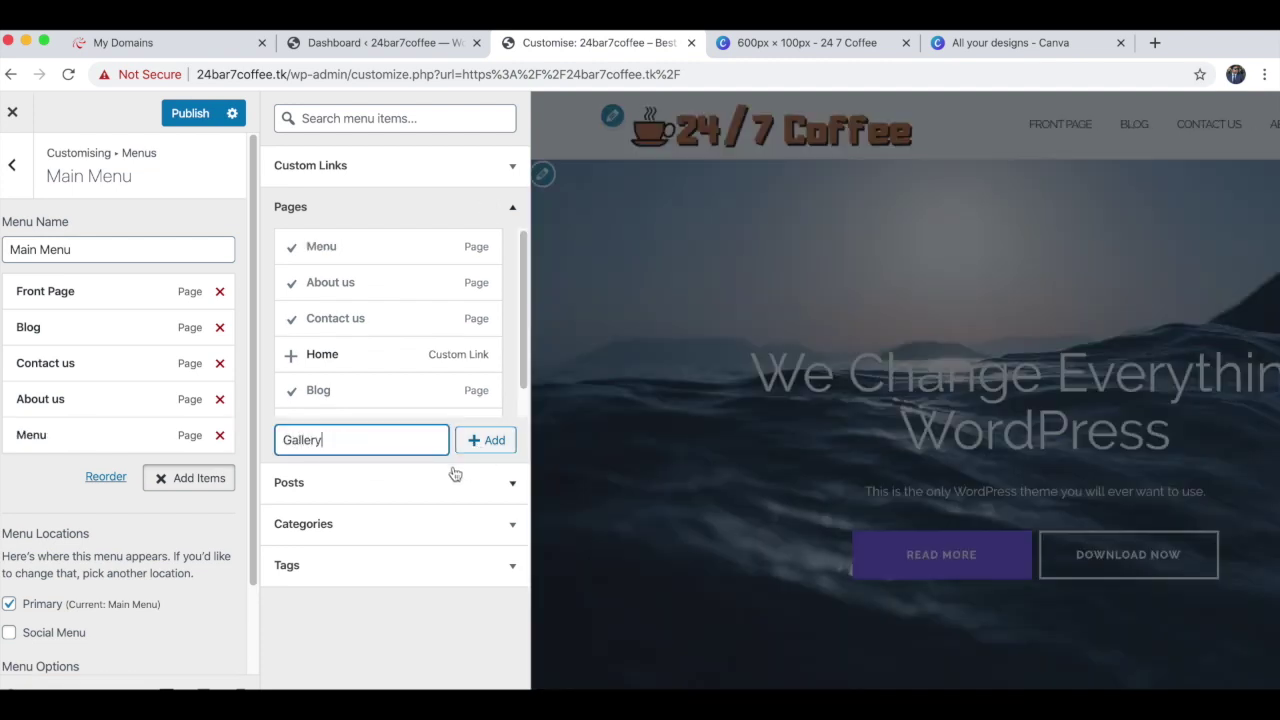
left_click(486, 441)
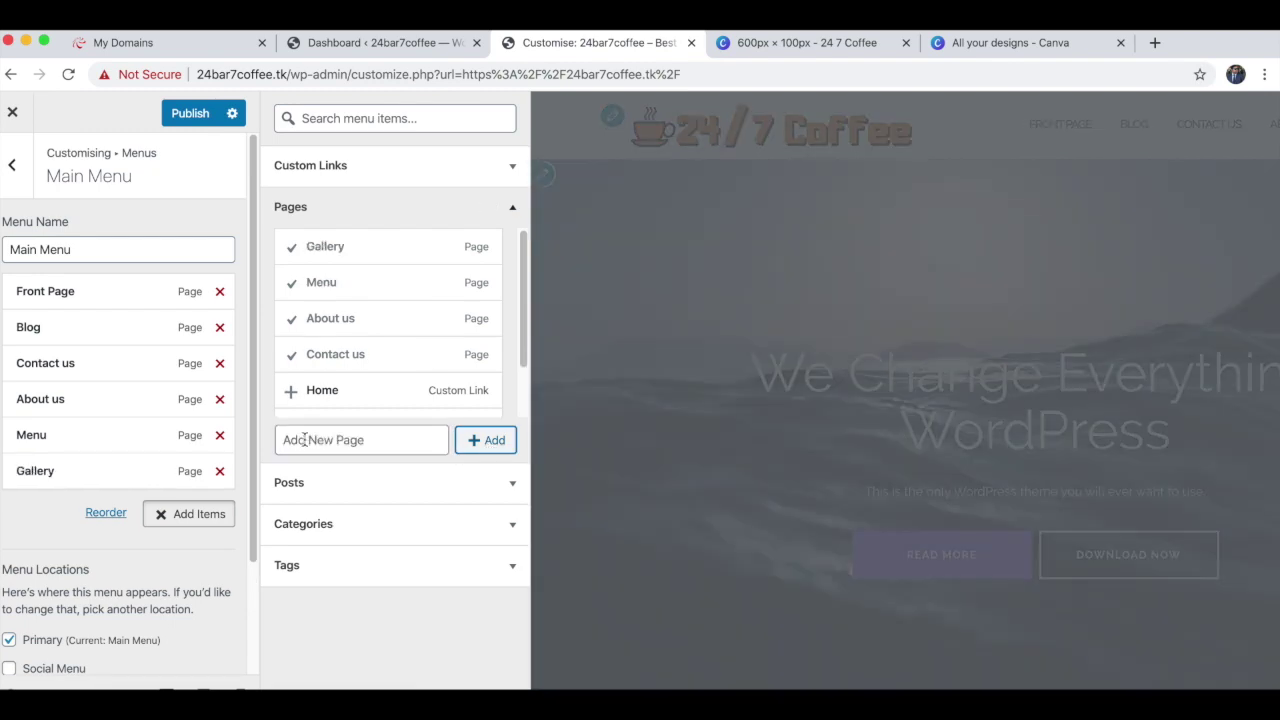
left_click(304, 440)
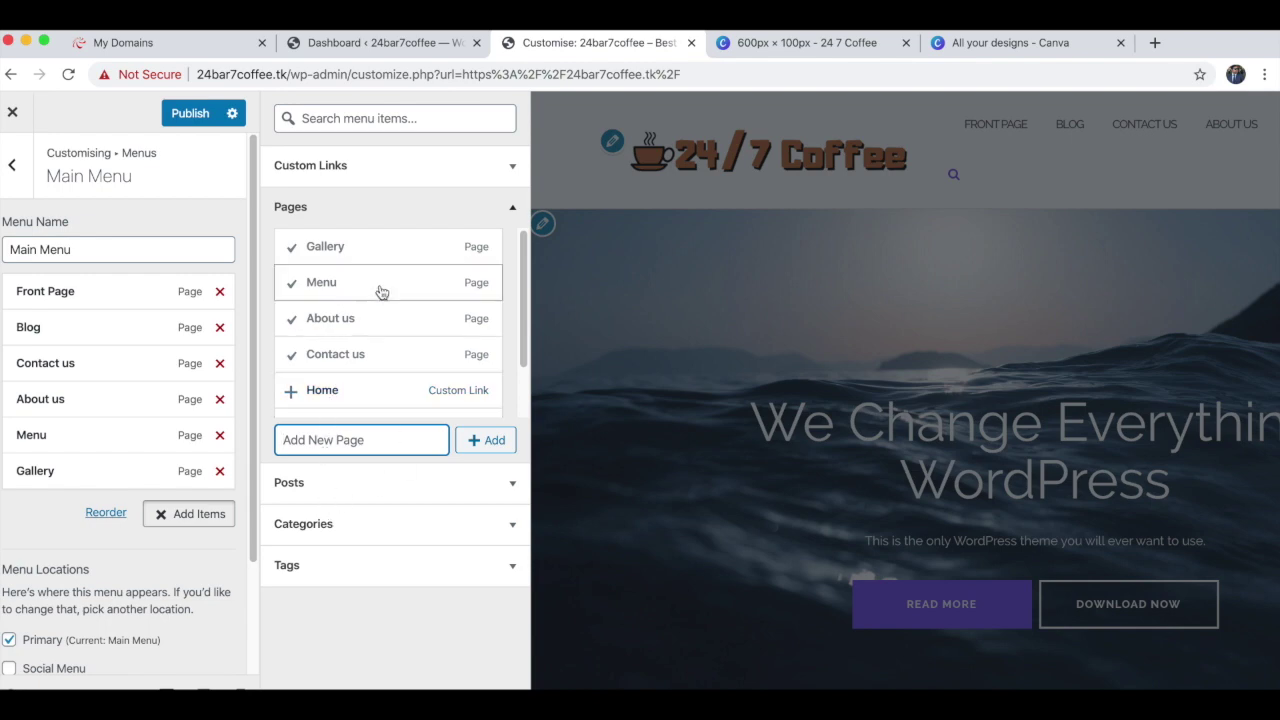
Step: Remove the duplicate Front Page items that were added to the end of the menu
left_click_drag(523, 320, 523, 372)
left_click(329, 390)
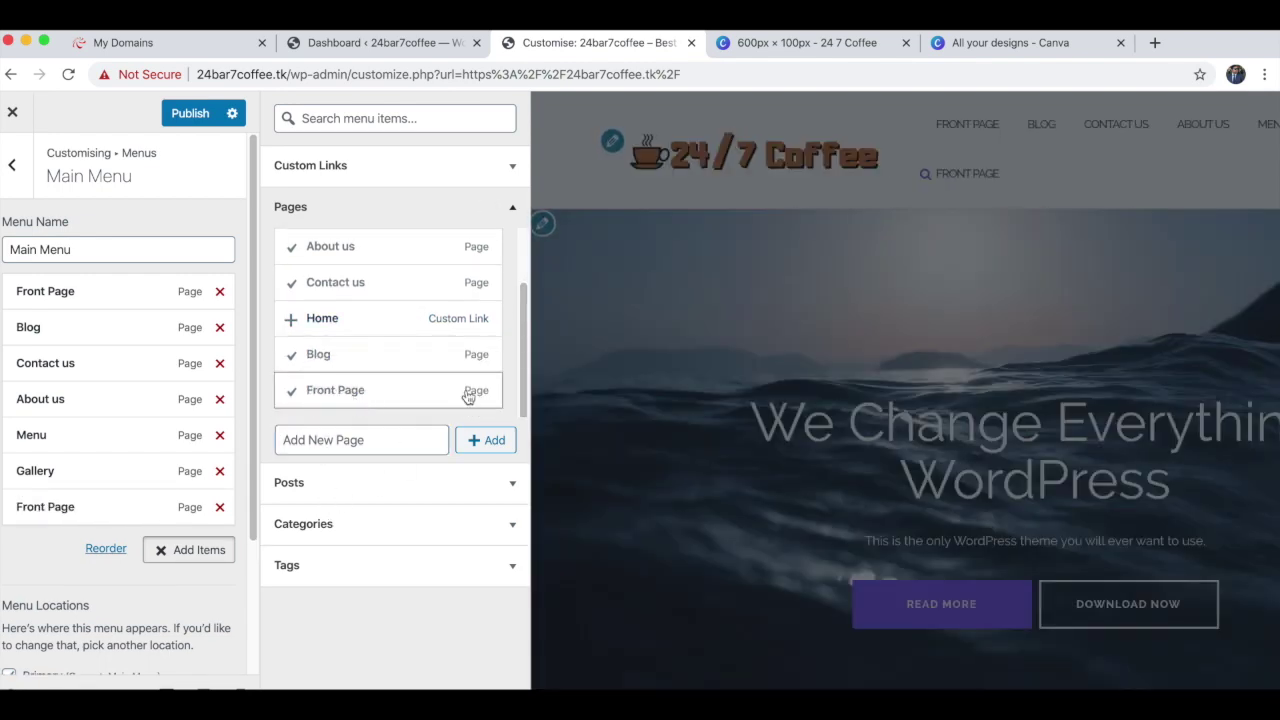
left_click(375, 397)
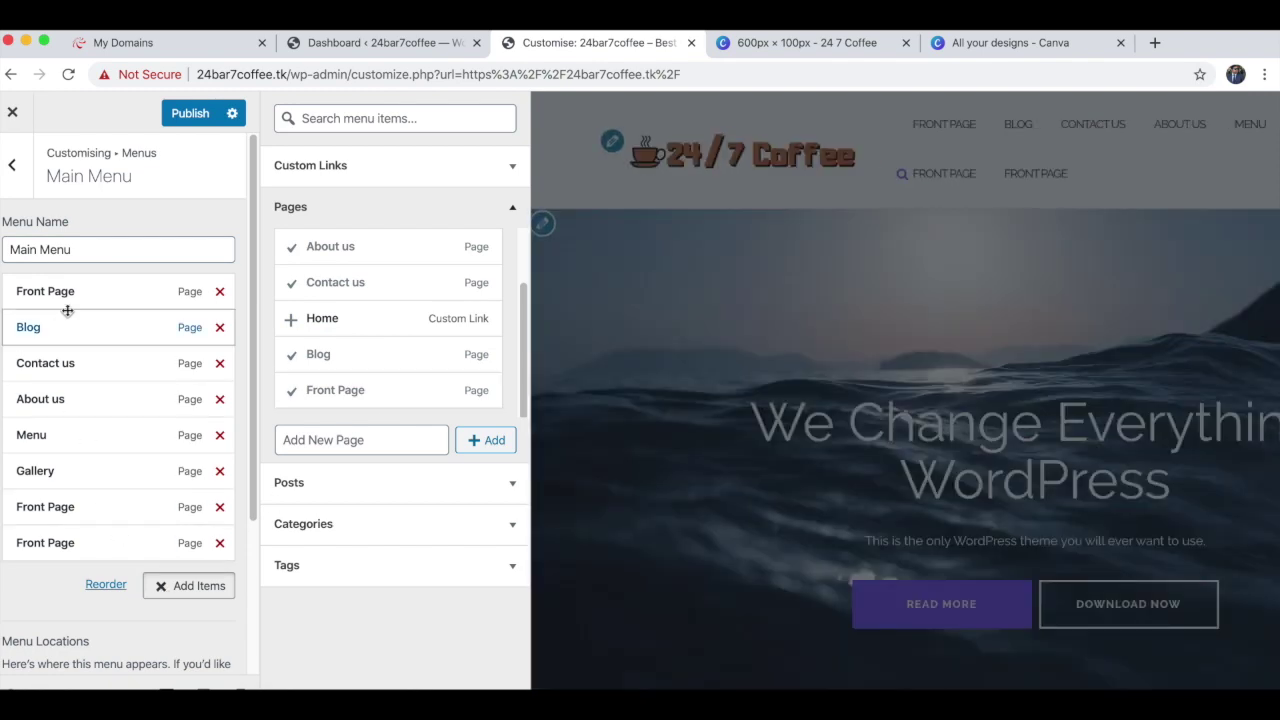
left_click(220, 543)
left_click(220, 507)
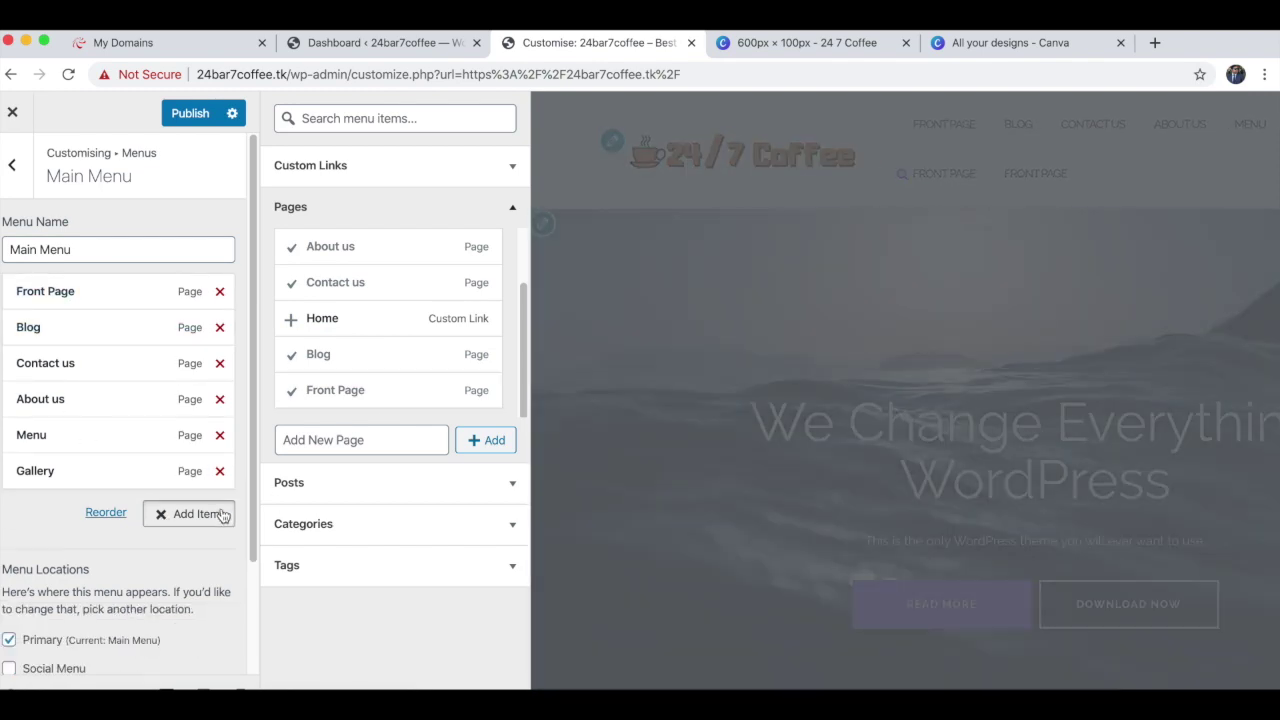
Step: Relabel the Front Page item 'Home', publish, and close the leftover Canva tabs
left_click(90, 291)
left_click(66, 346)
key("super+a")
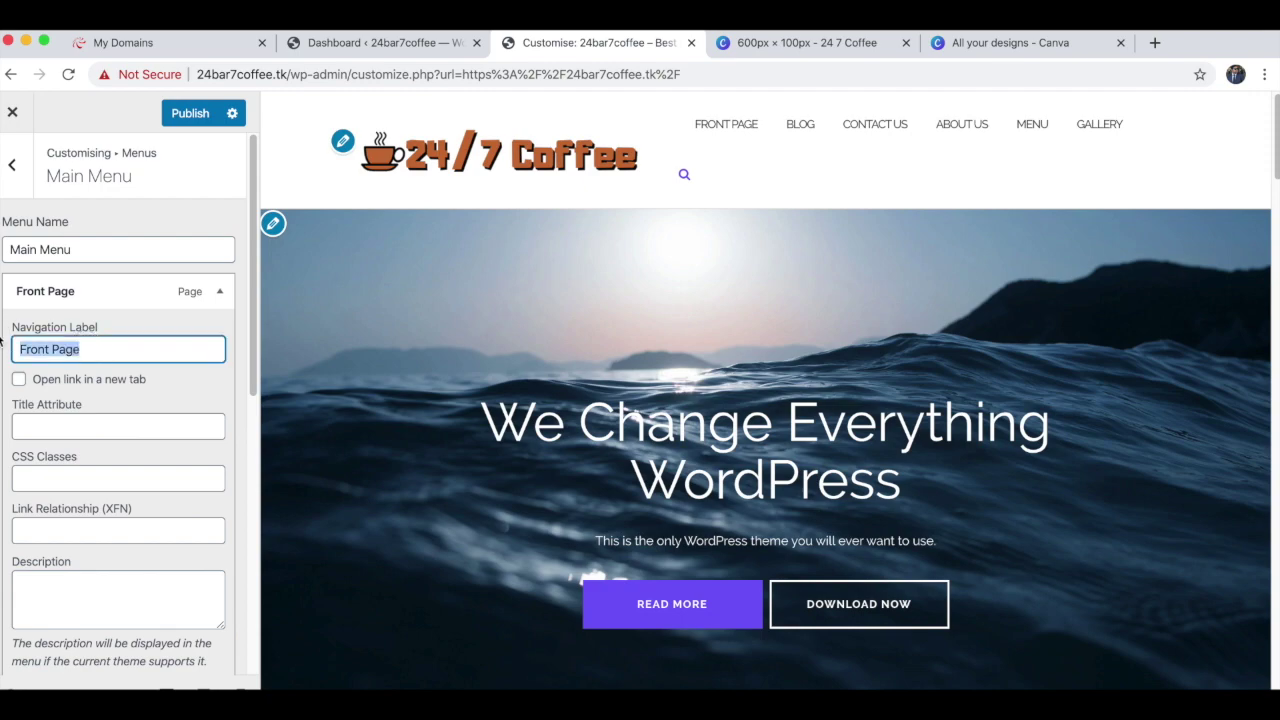
type("Home")
scroll(44, 357, "down", 1)
scroll(105, 438, "down", 2)
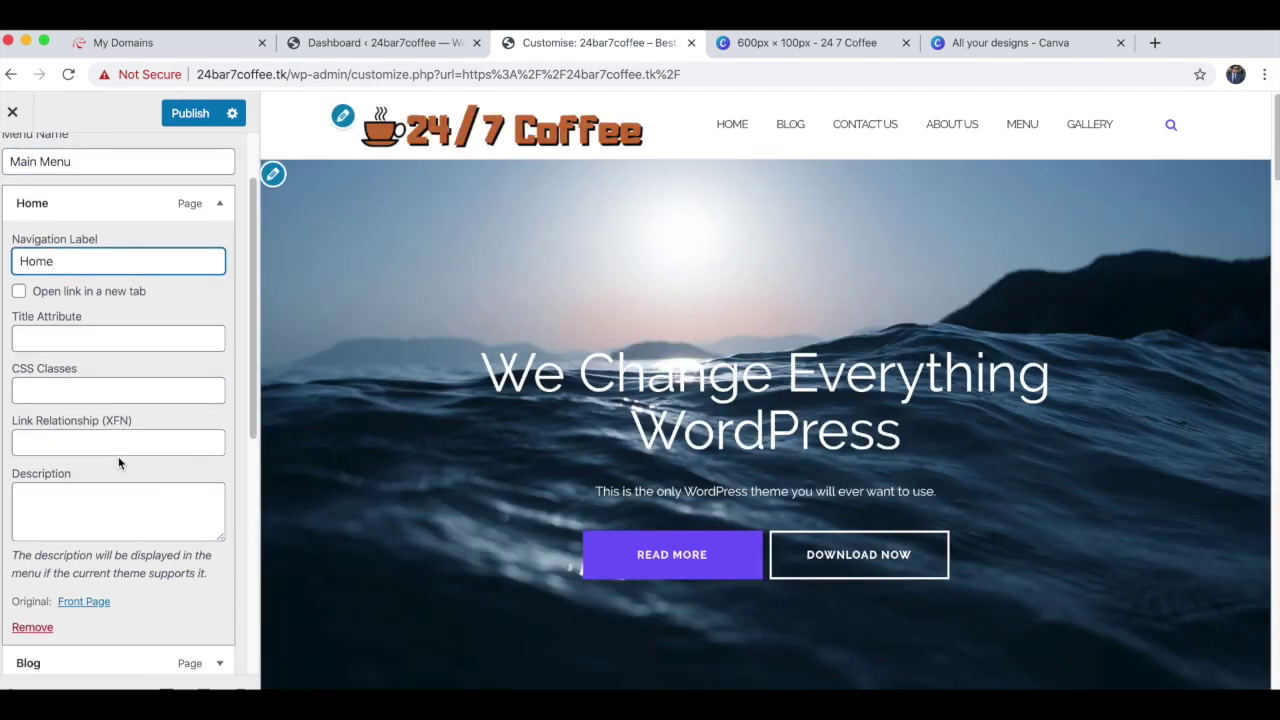
scroll(136, 404, "up", 3)
left_click(197, 116)
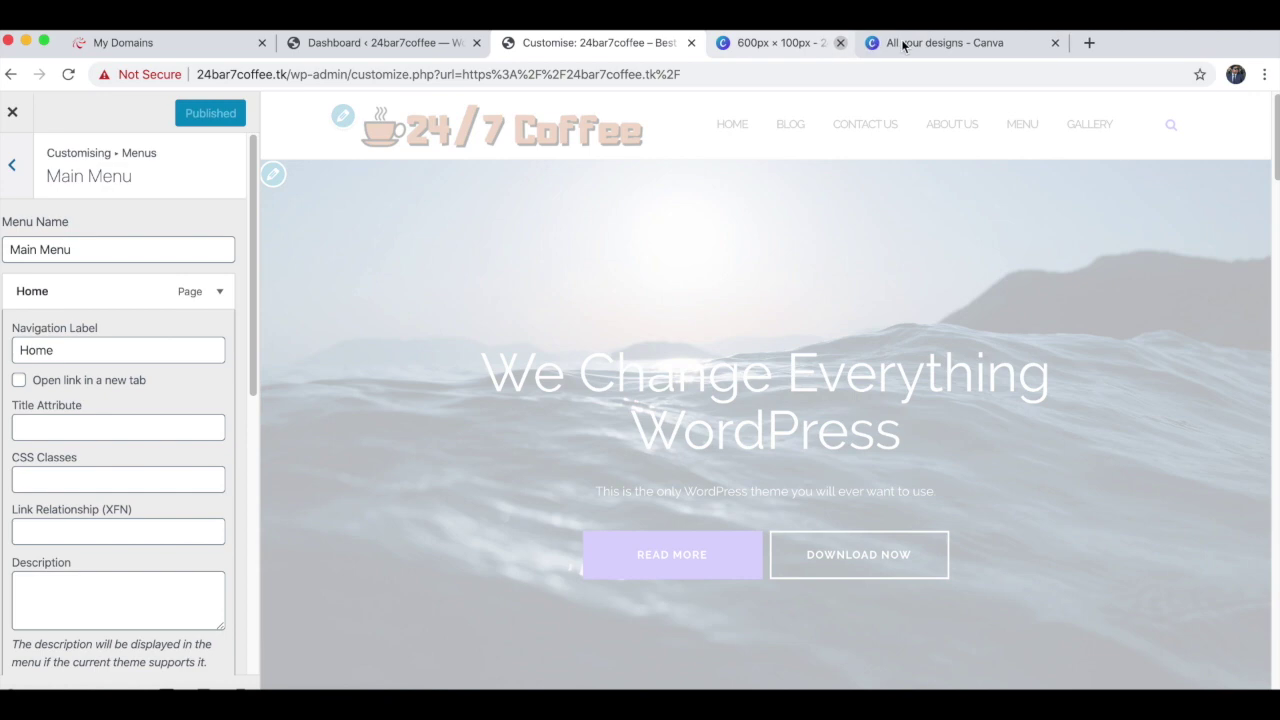
left_click(906, 42)
left_click(906, 42)
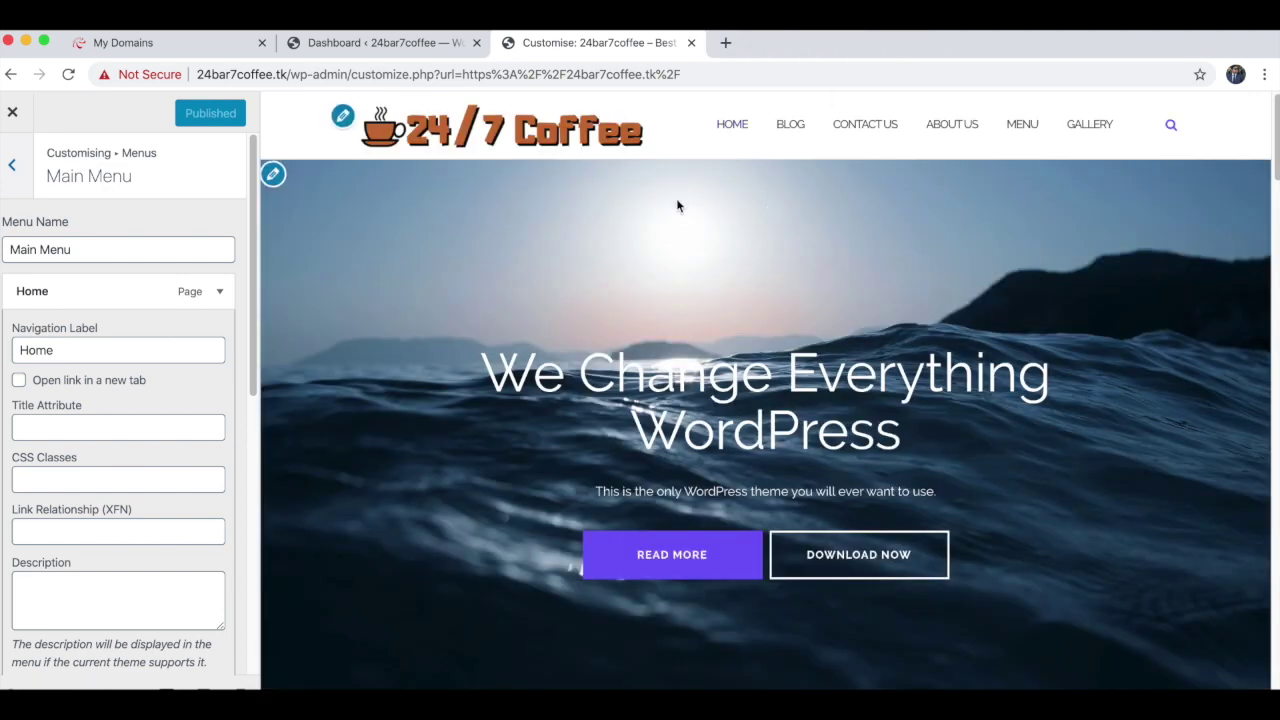
left_click(430, 43)
Step: Open Visit Site in a new tab and scroll the homepage to check logo and menu
mouse_move(78, 106)
right_click(56, 137)
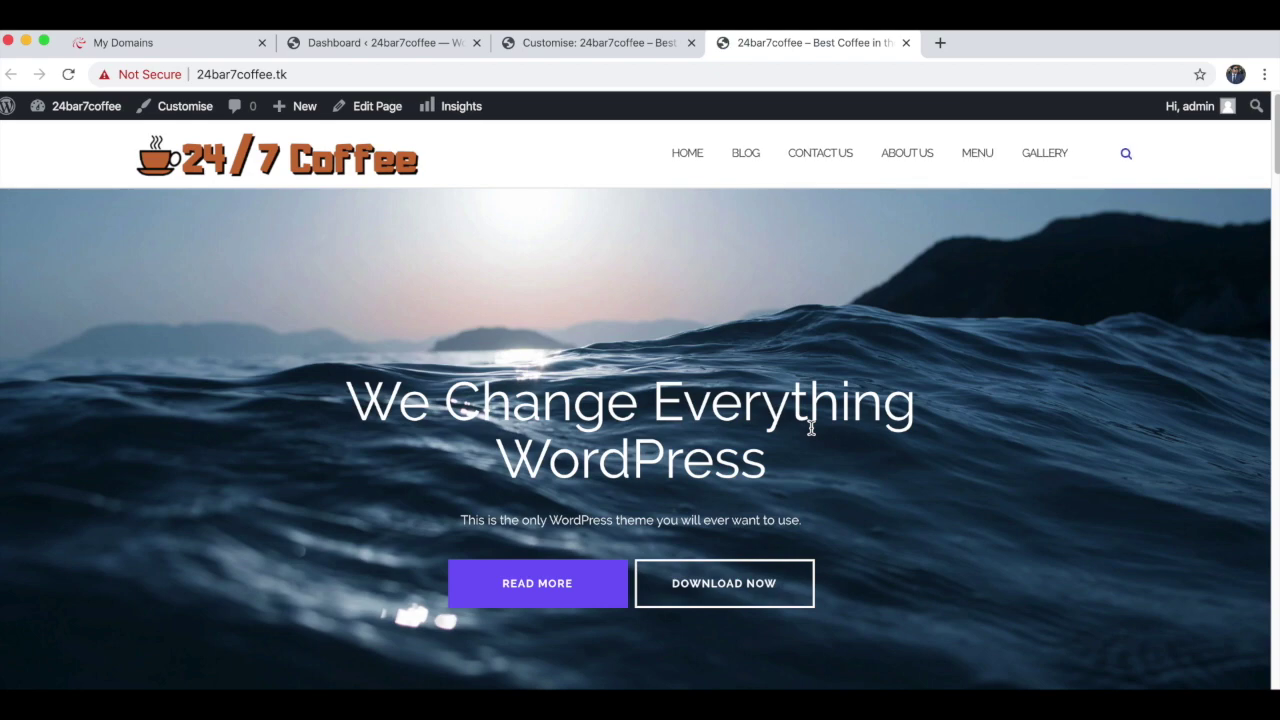
scroll(887, 335, "down", 1)
scroll(887, 335, "down", 5)
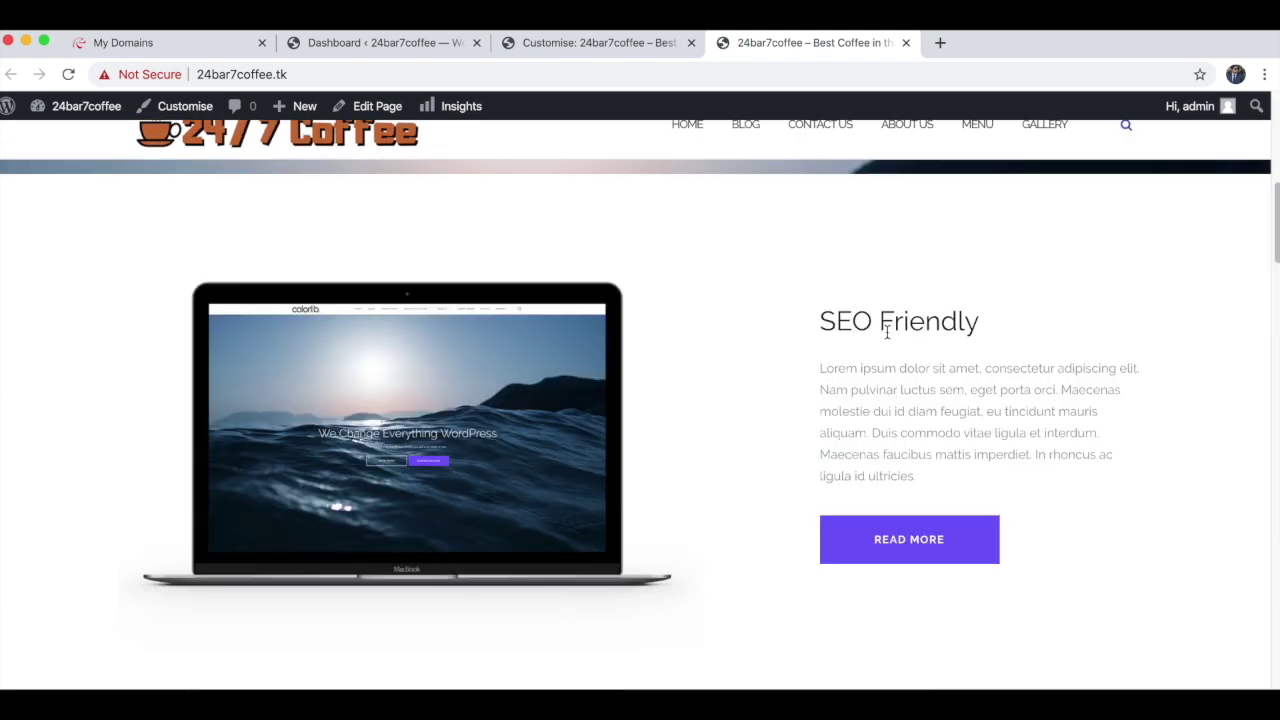
scroll(643, 220, "down", 5)
scroll(632, 213, "up", 5)
scroll(655, 218, "down", 5)
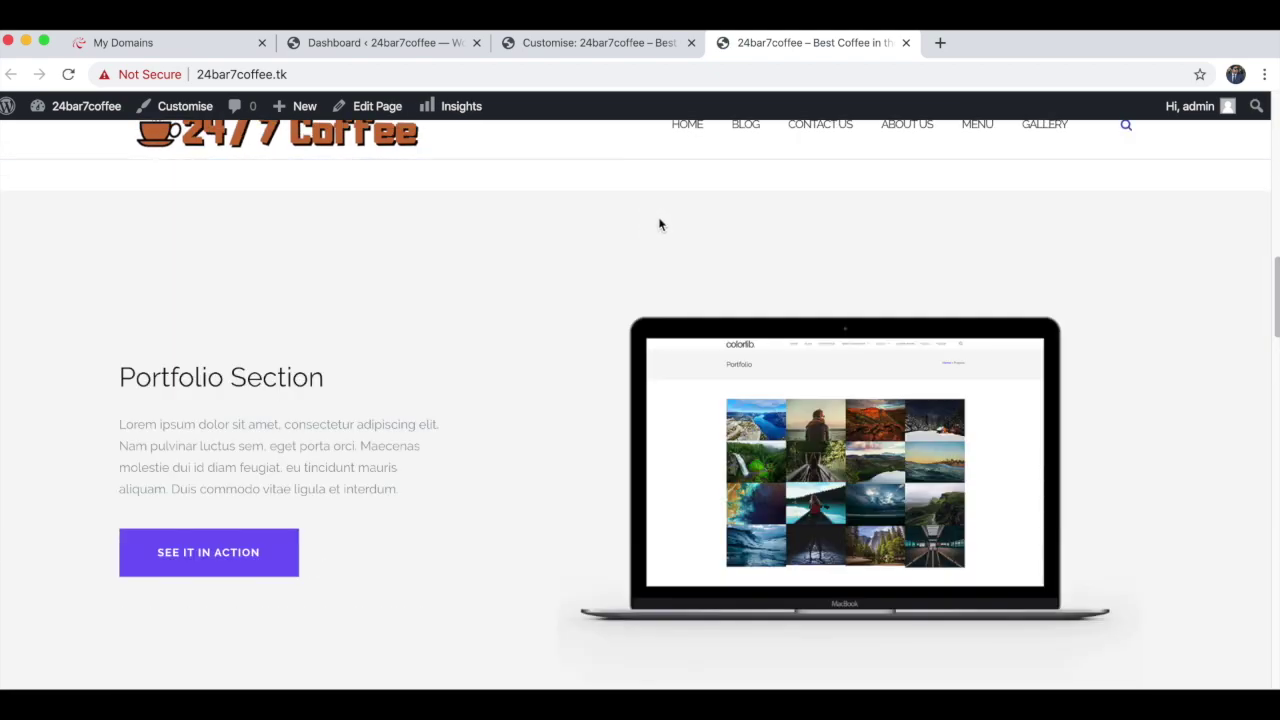
scroll(681, 219, "up", 5)
scroll(683, 220, "up", 5)
scroll(690, 212, "up", 3)
scroll(700, 206, "down", 4)
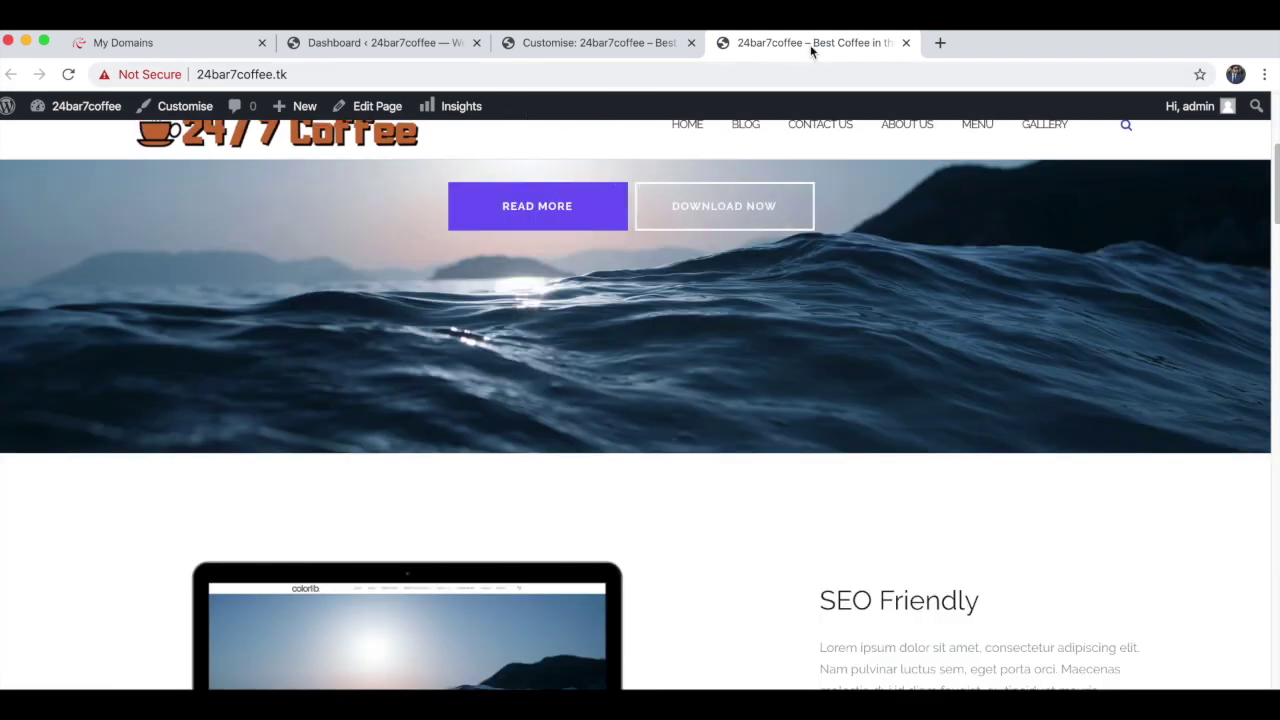
scroll(811, 155, "up", 4)
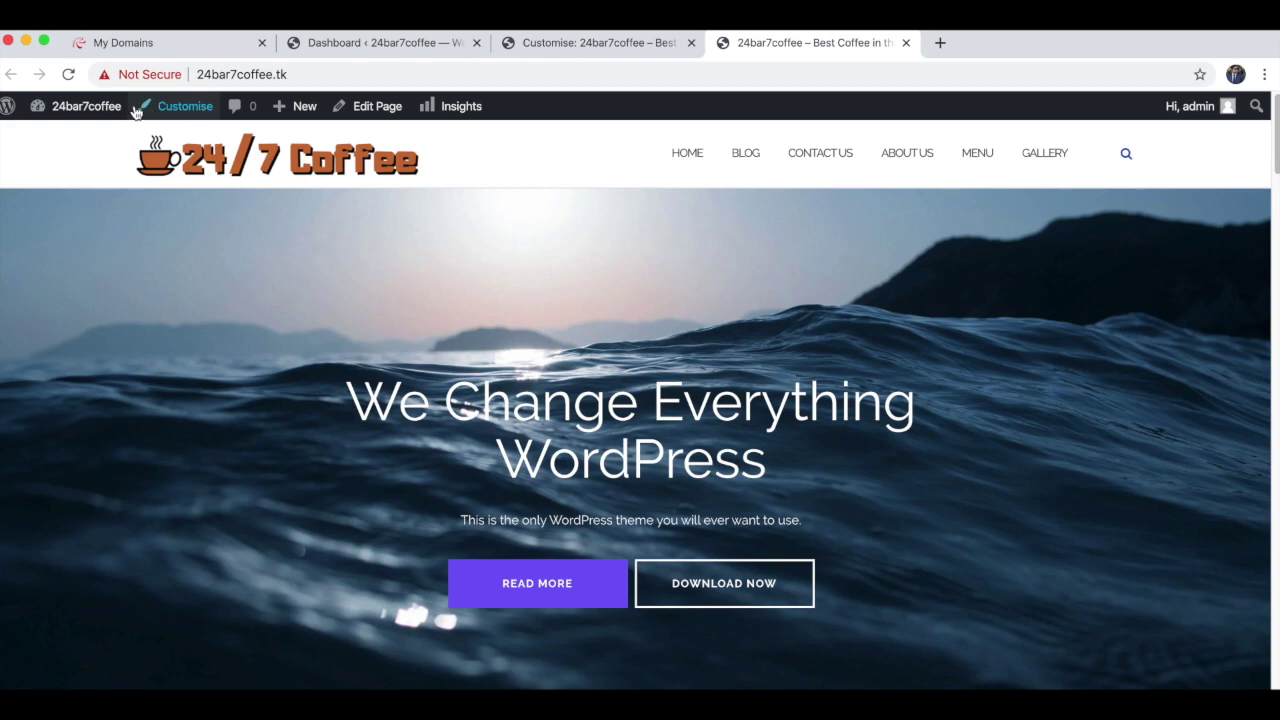
Step: Go to Widgets > Home Page in the customiser and choose a new Parallax Section image
left_click(476, 43)
left_click(395, 43)
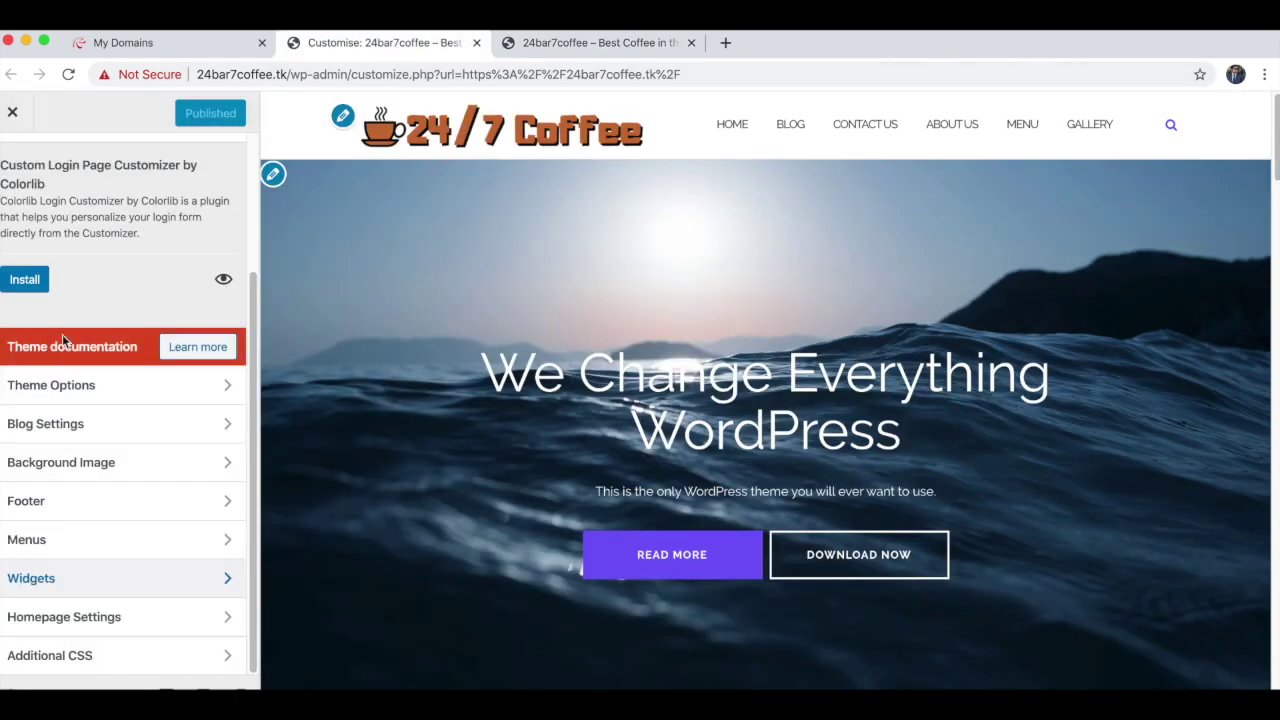
left_click(31, 578)
left_click(86, 345)
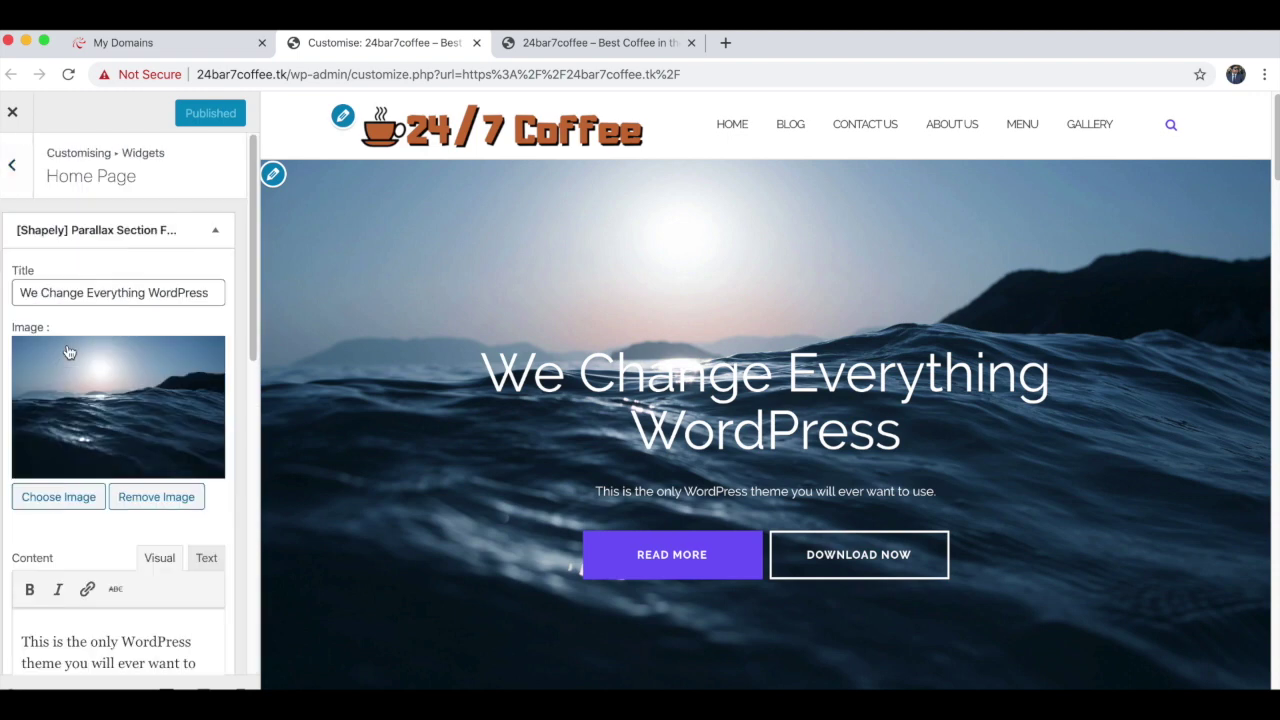
left_click(59, 497)
Step: Upload the downloaded Unsplash coffee photo and apply it to the section
left_click(68, 180)
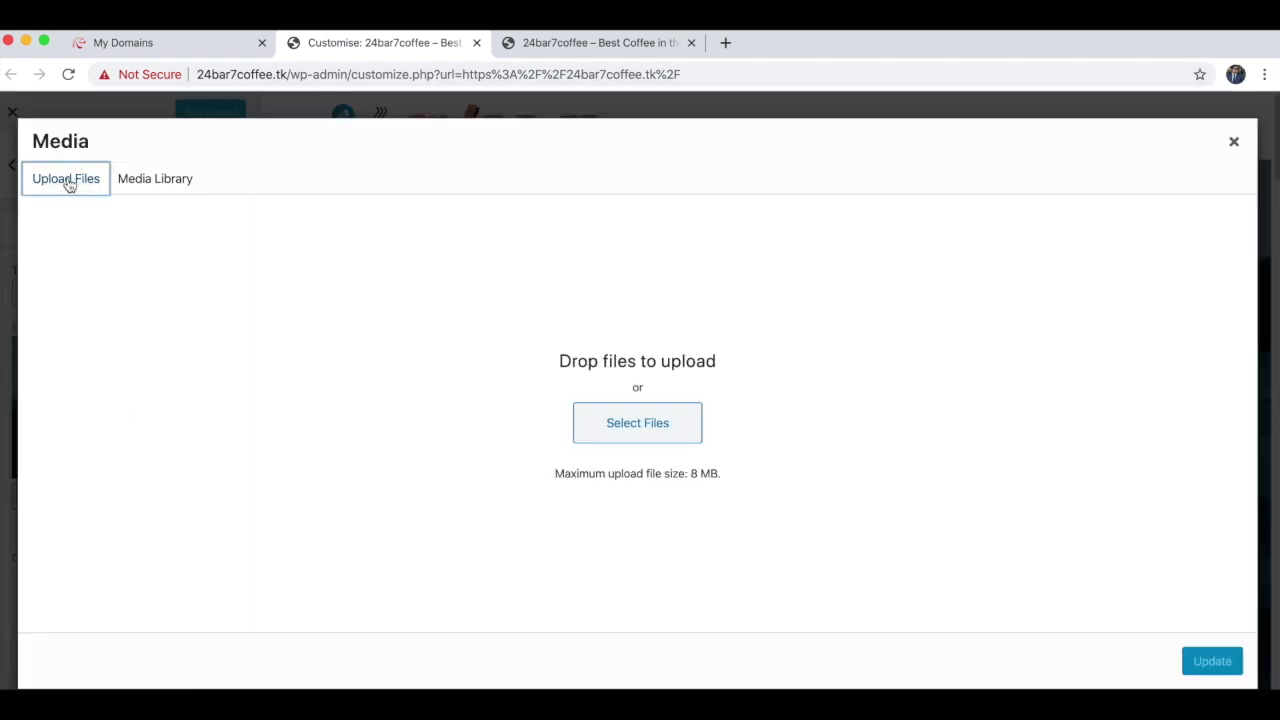
left_click(600, 420)
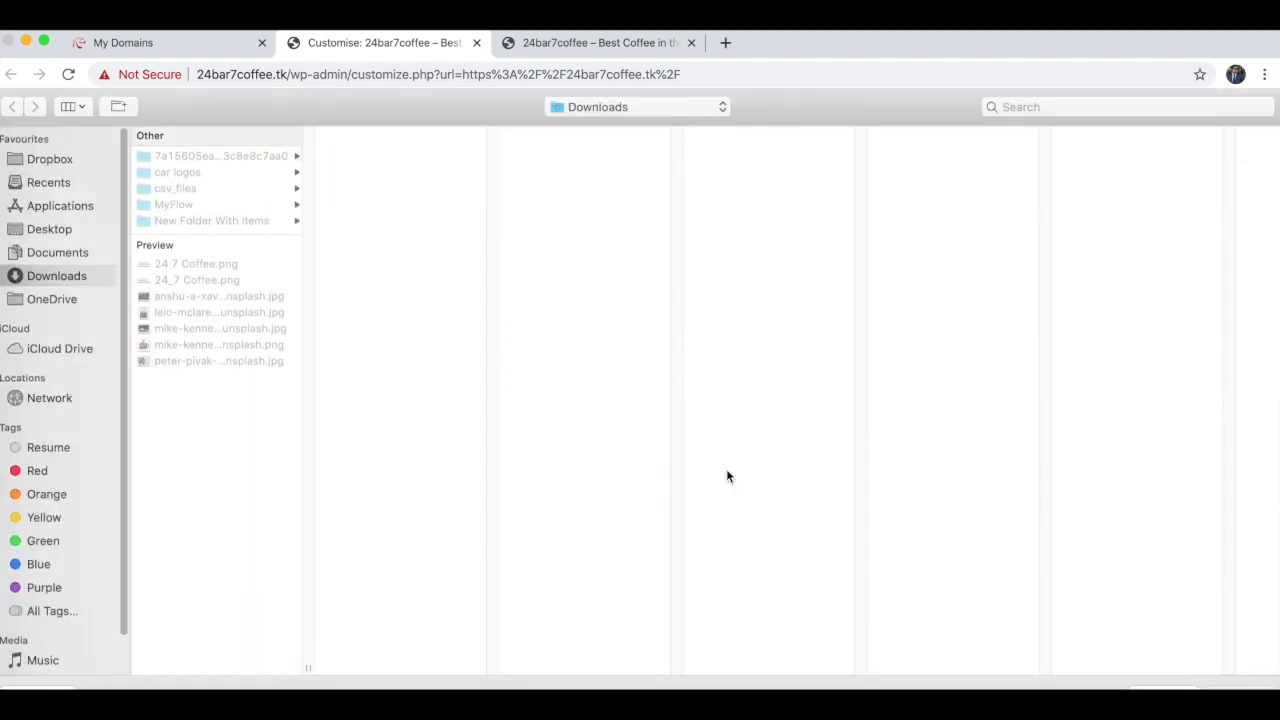
left_click(210, 297)
left_click(208, 328)
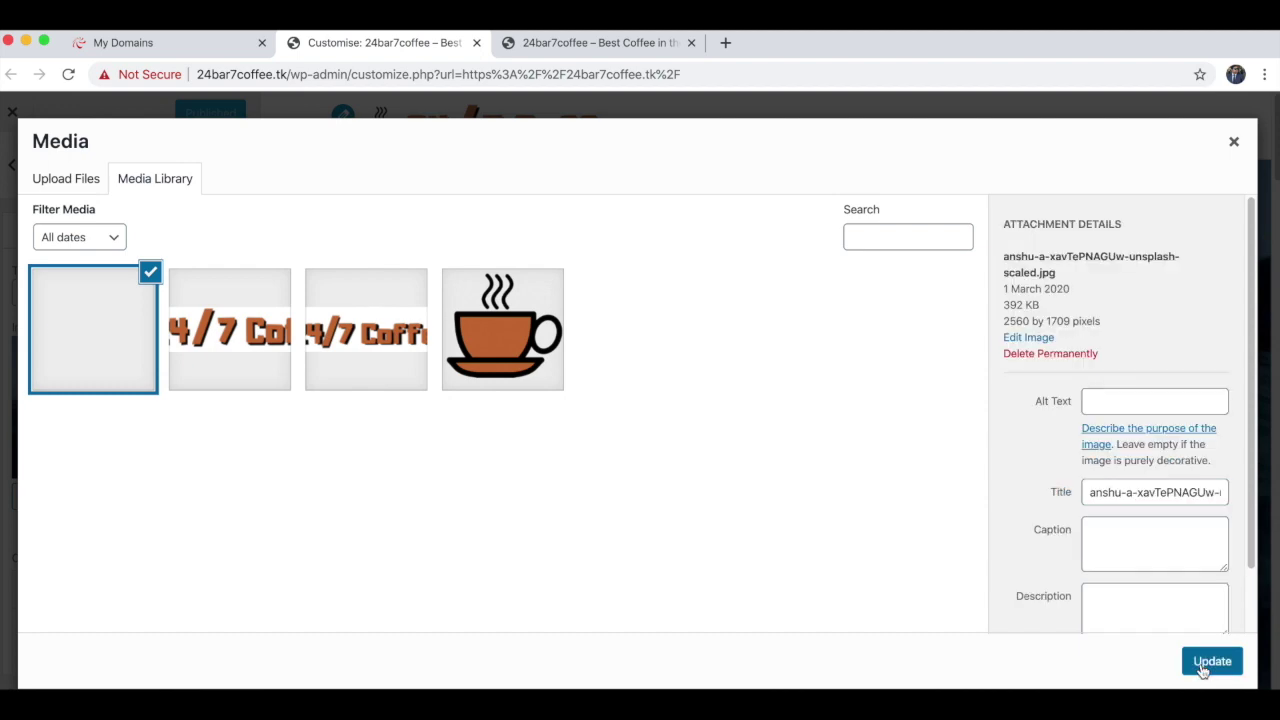
left_click(1211, 661)
Step: Retitle the hero 'Best Coffee In the City' with content 'Have it and feel the difference!!'
scroll(94, 523, "down", 3)
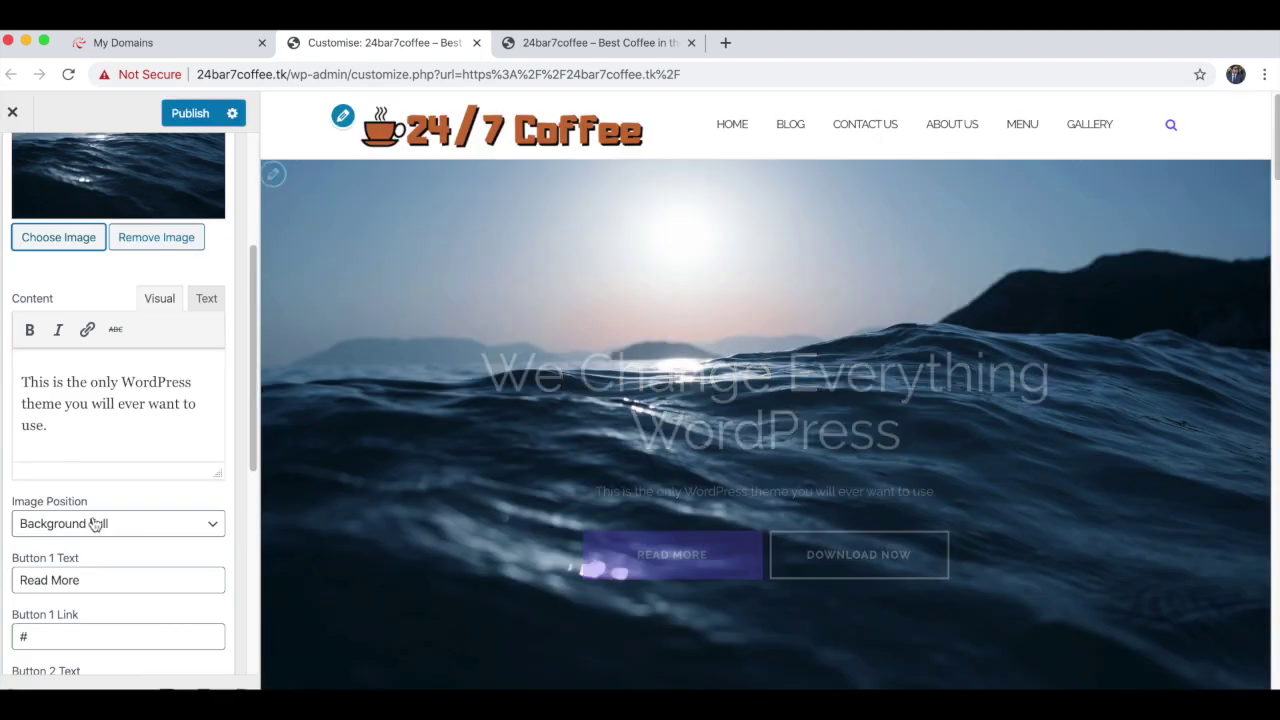
scroll(144, 400, "up", 3)
triple_click(144, 291)
type("Best Coffee")
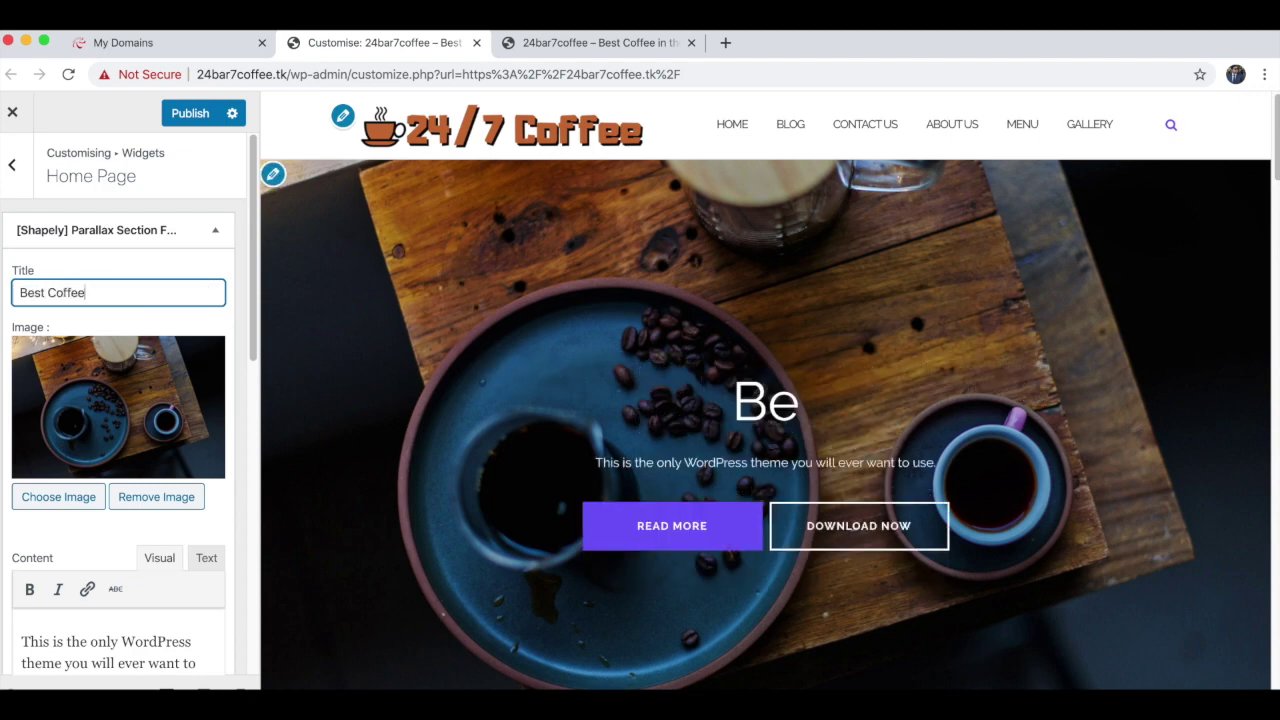
type(" In the City")
scroll(136, 538, "down", 3)
triple_click(63, 511)
type("Have it and feel the d")
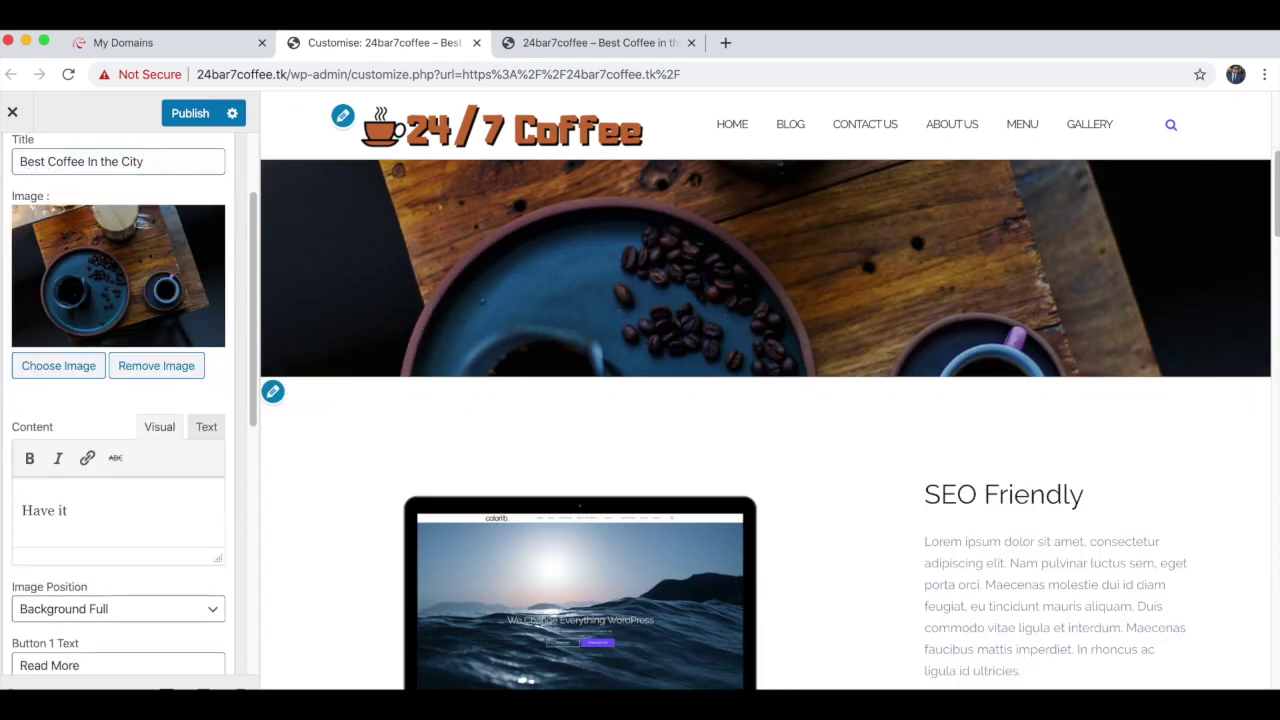
type("ifference!!")
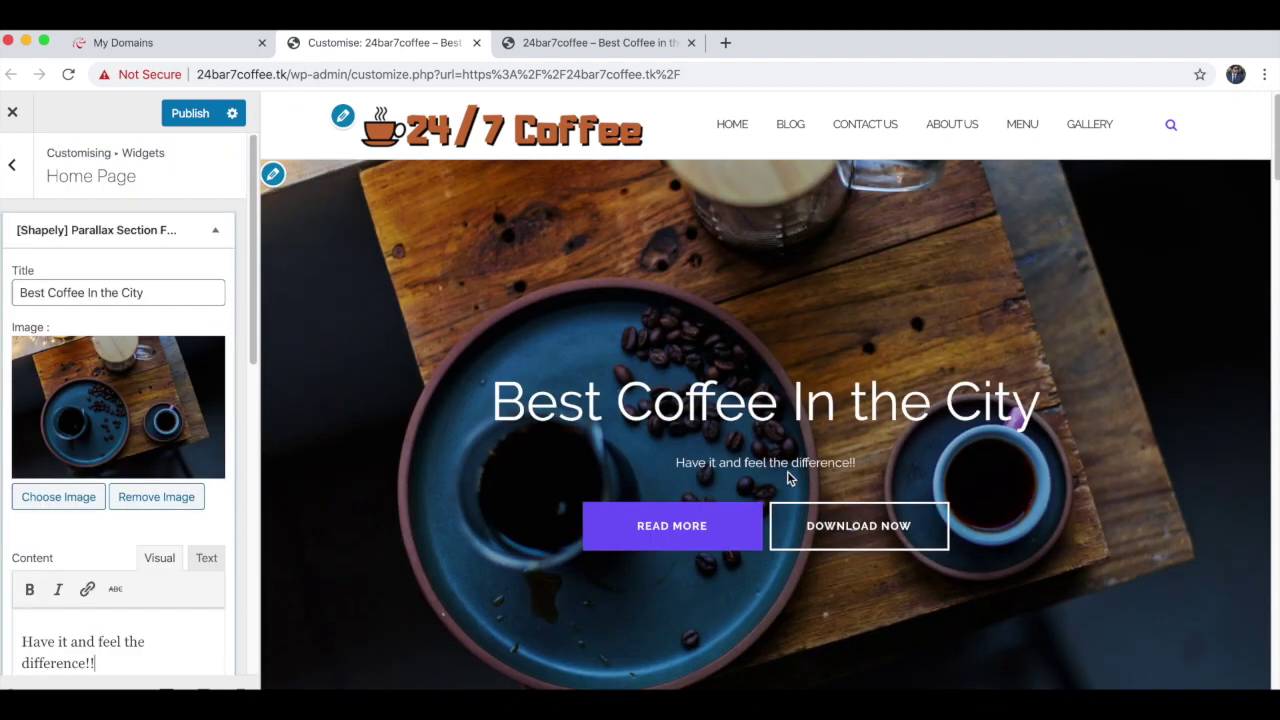
Step: Clear the first button's text and change the second button to 'Download our new menu'
scroll(170, 505, "down", 3)
scroll(170, 505, "down", 5)
triple_click(60, 294)
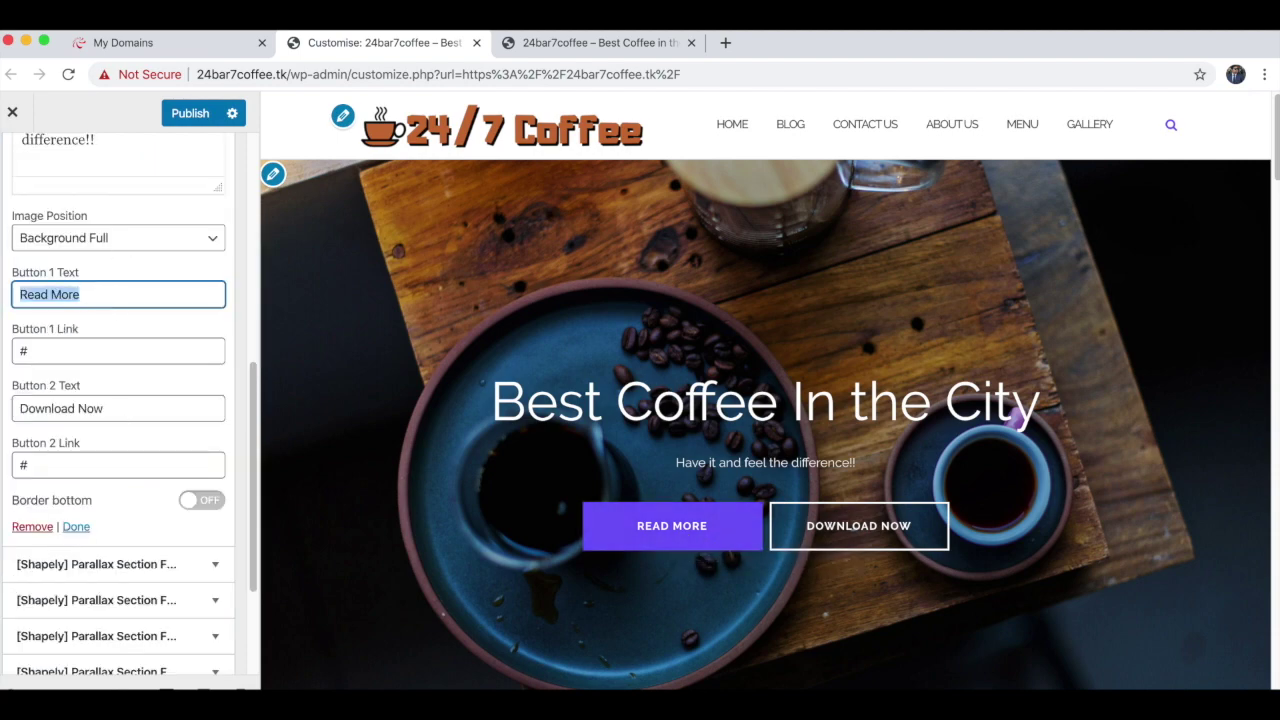
key("BackSpace")
double_click(85, 406)
key("BackSpace")
type("our new menu")
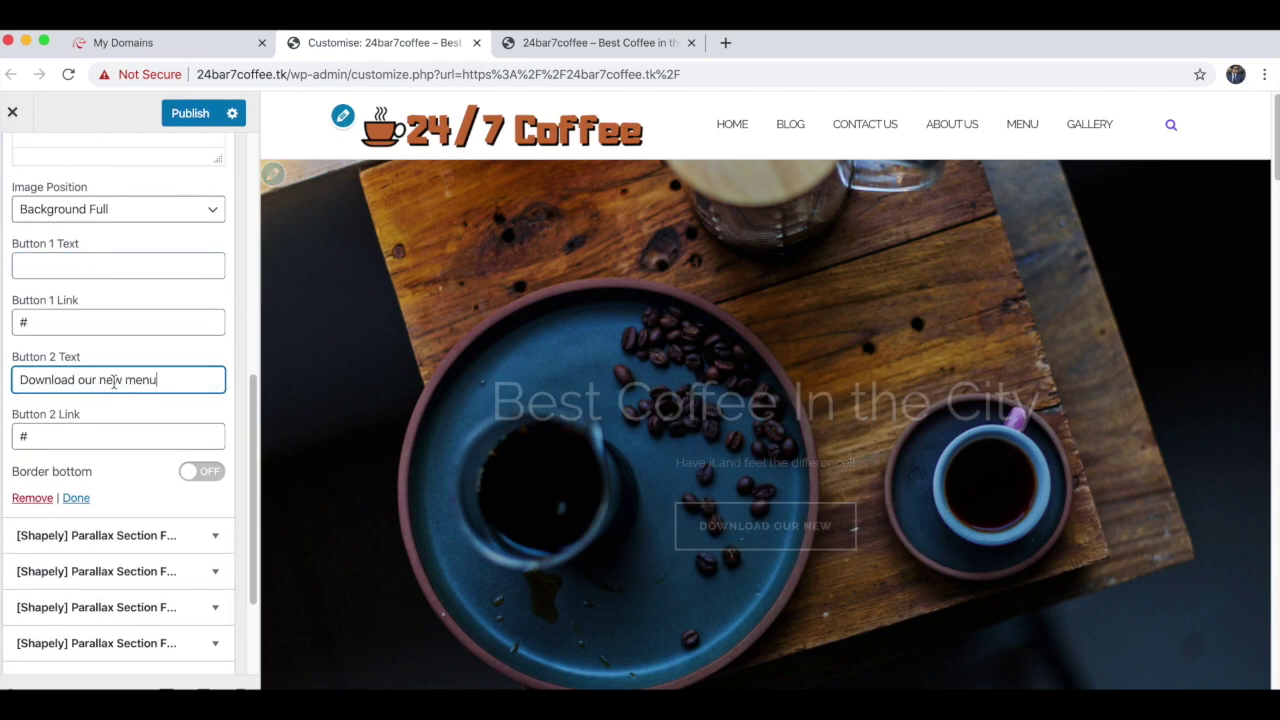
key("Tab")
left_click(150, 535)
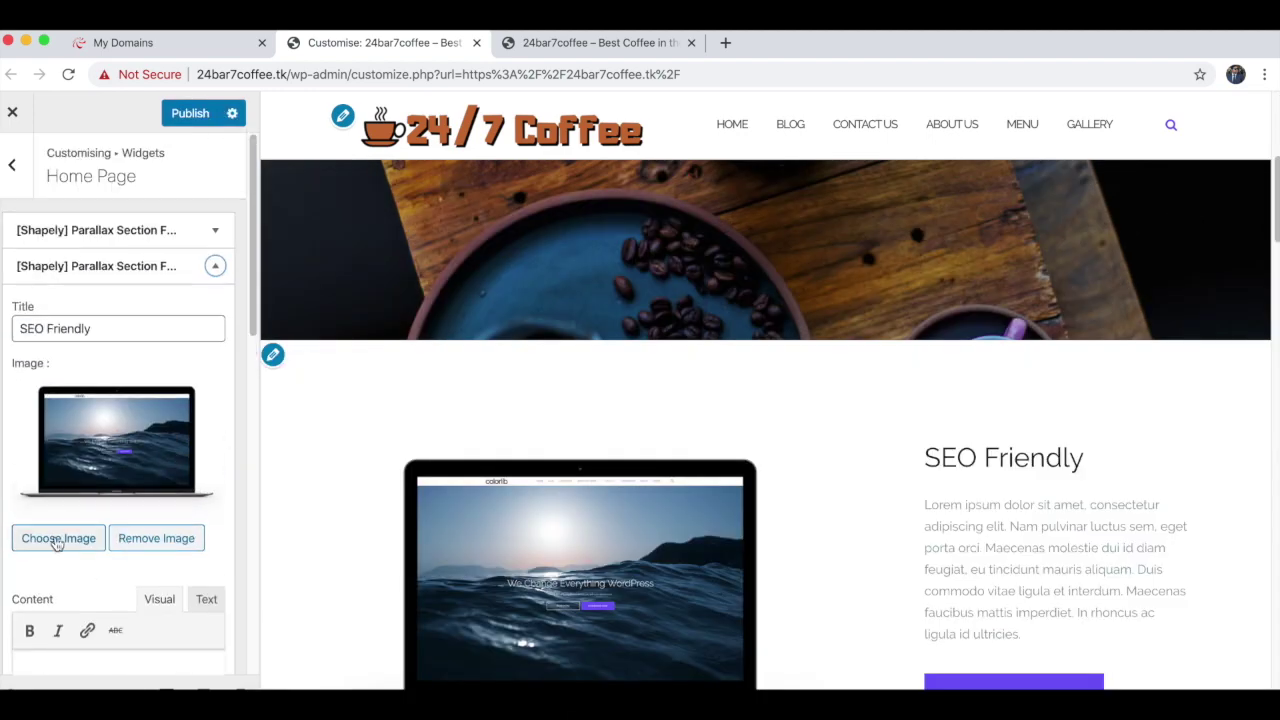
Step: Upload the leio-mclaren coffee-holding photo from Downloads as the section image
left_click(57, 538)
left_click(66, 177)
left_click(634, 423)
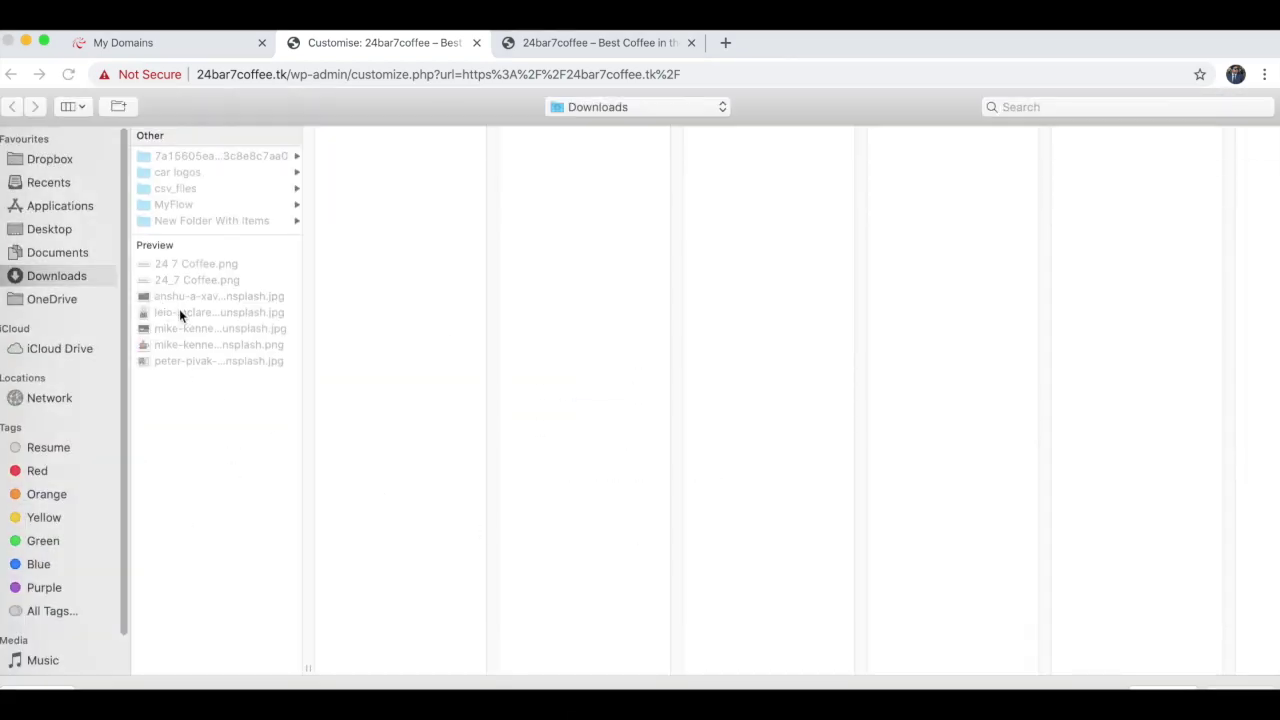
left_click(180, 328)
key("Return")
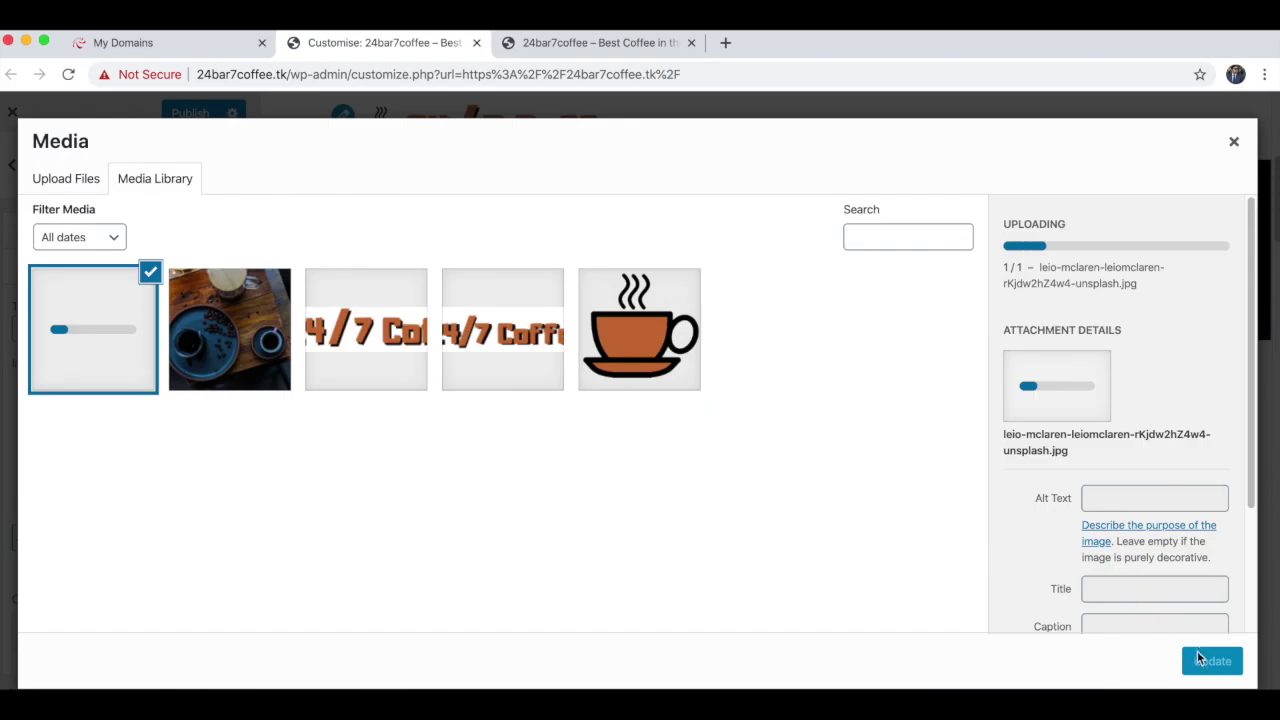
left_click(1210, 660)
Step: Retitle the section 'Never Trust anyone who doesn't drink coffee!!'
scroll(135, 437, "down", 5)
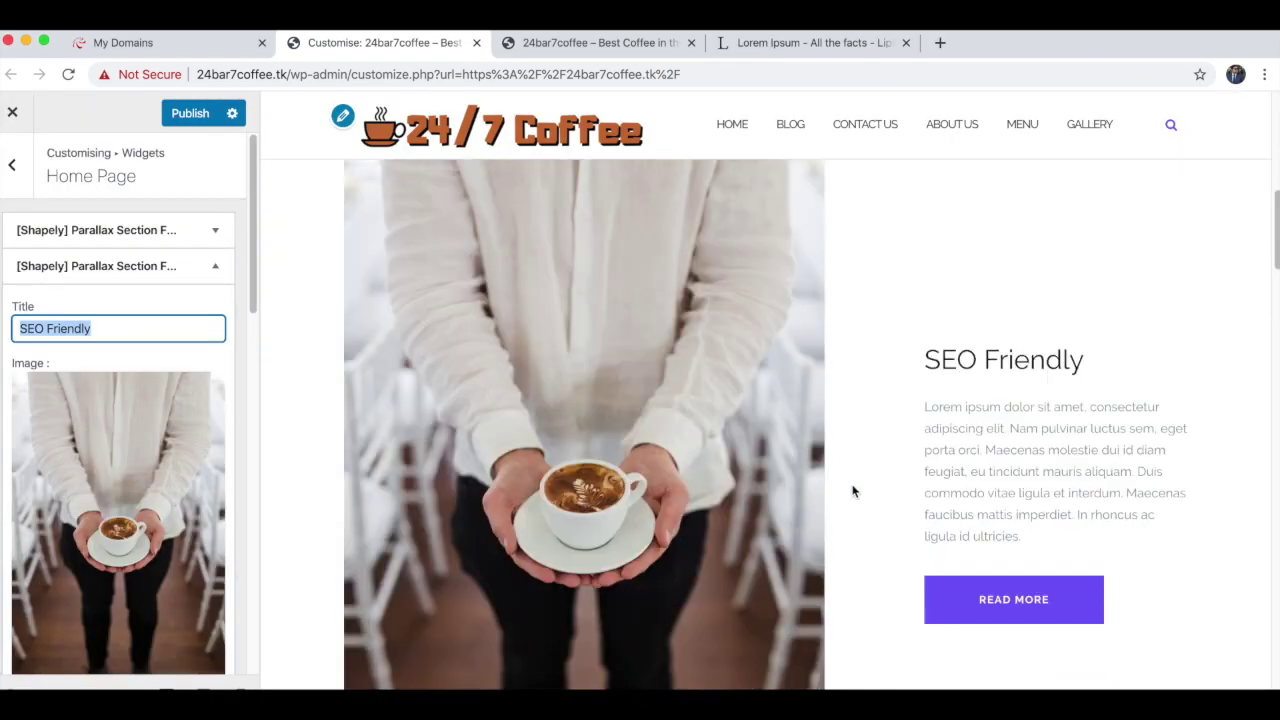
type("Welcome")
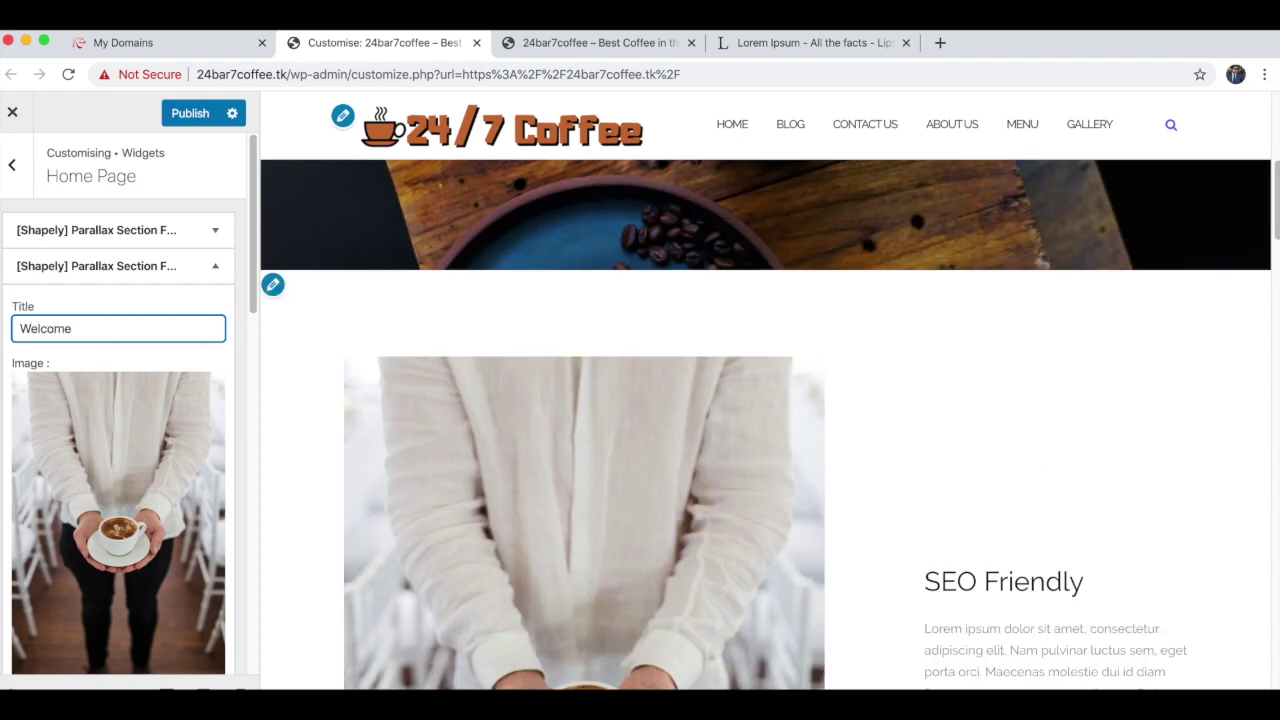
key("BackSpace")
key("BackSpace")
key("BackSpace")
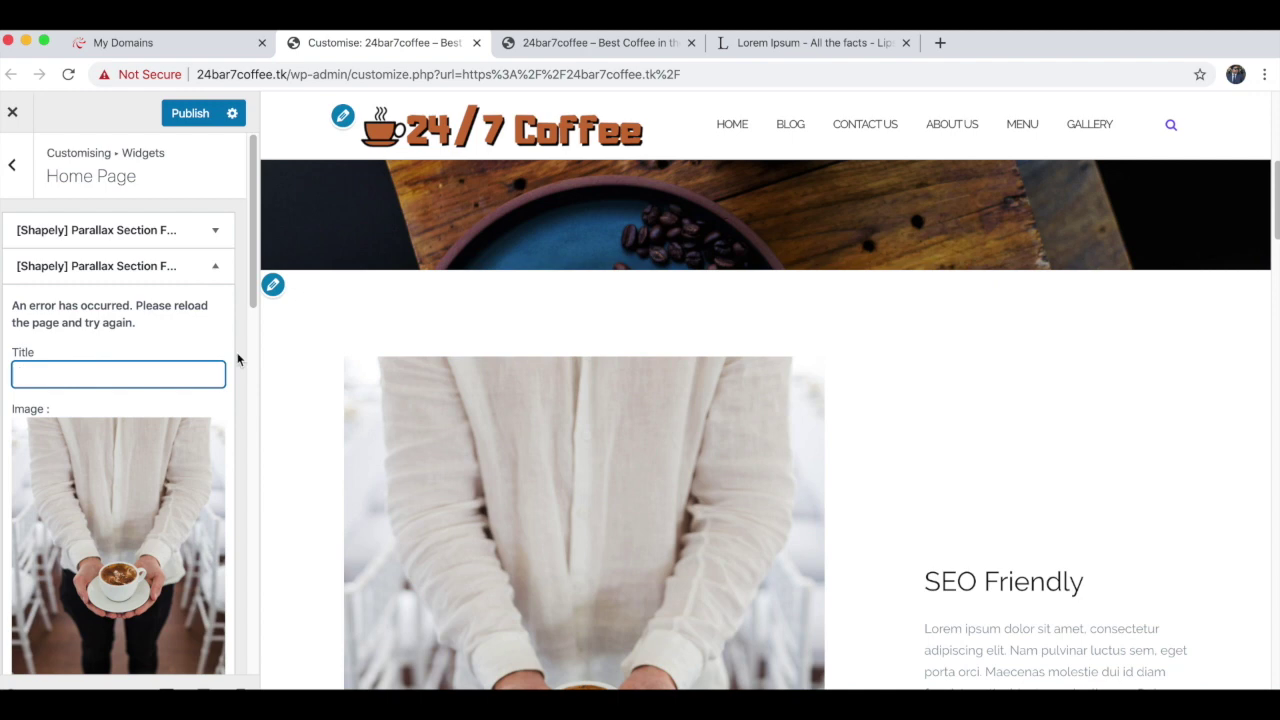
type("Never Trust anyone who doesn")
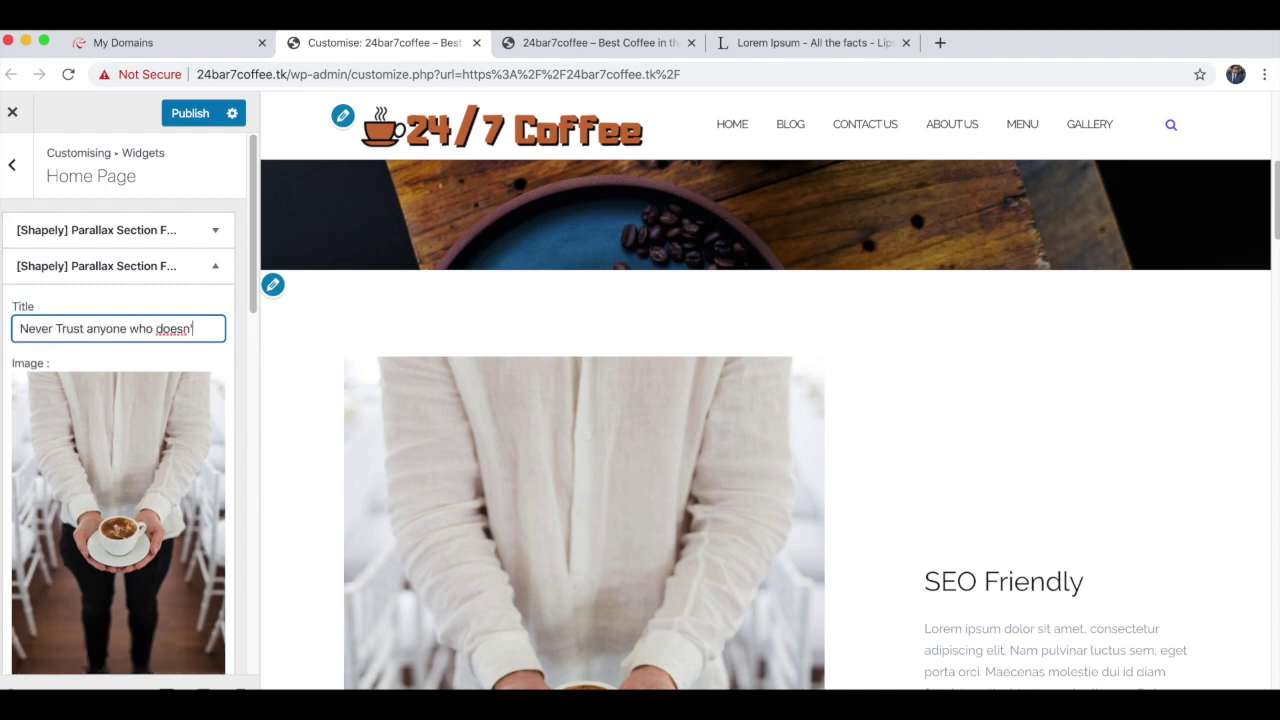
type("'t drink coffee!!")
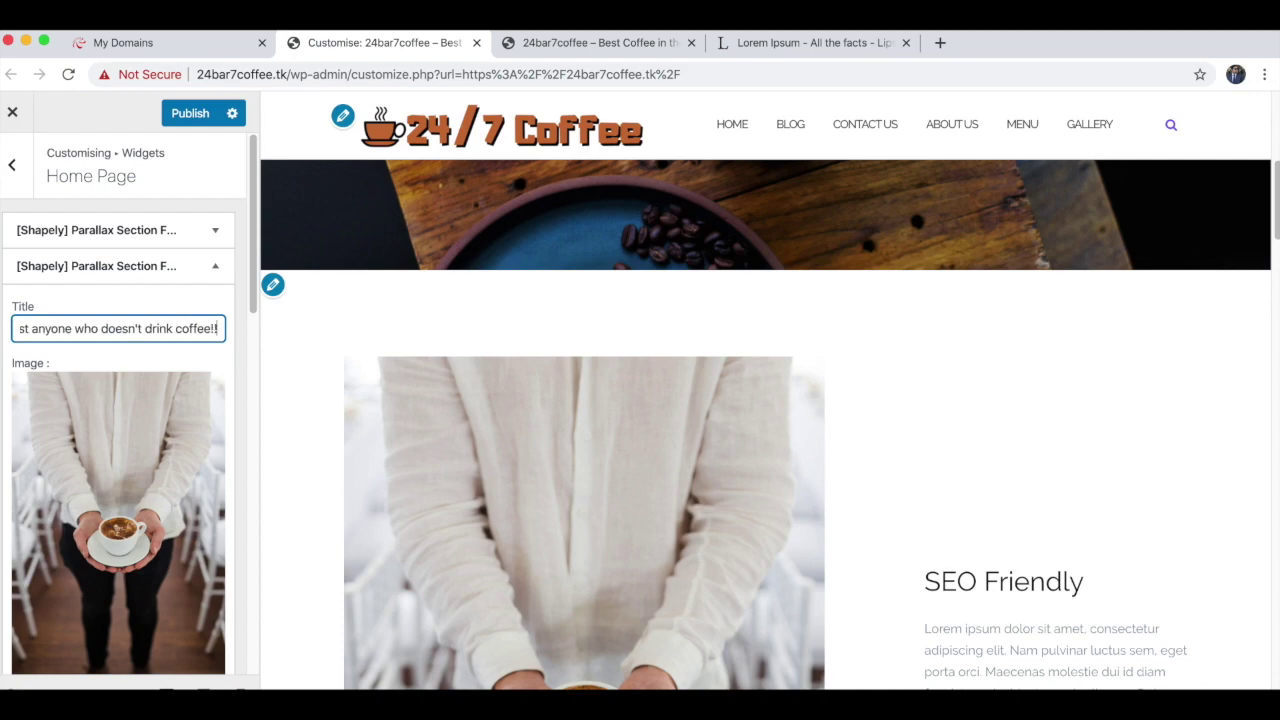
Step: Set the coffee photo's Image Position to Background Full
scroll(33, 397, "down", 3)
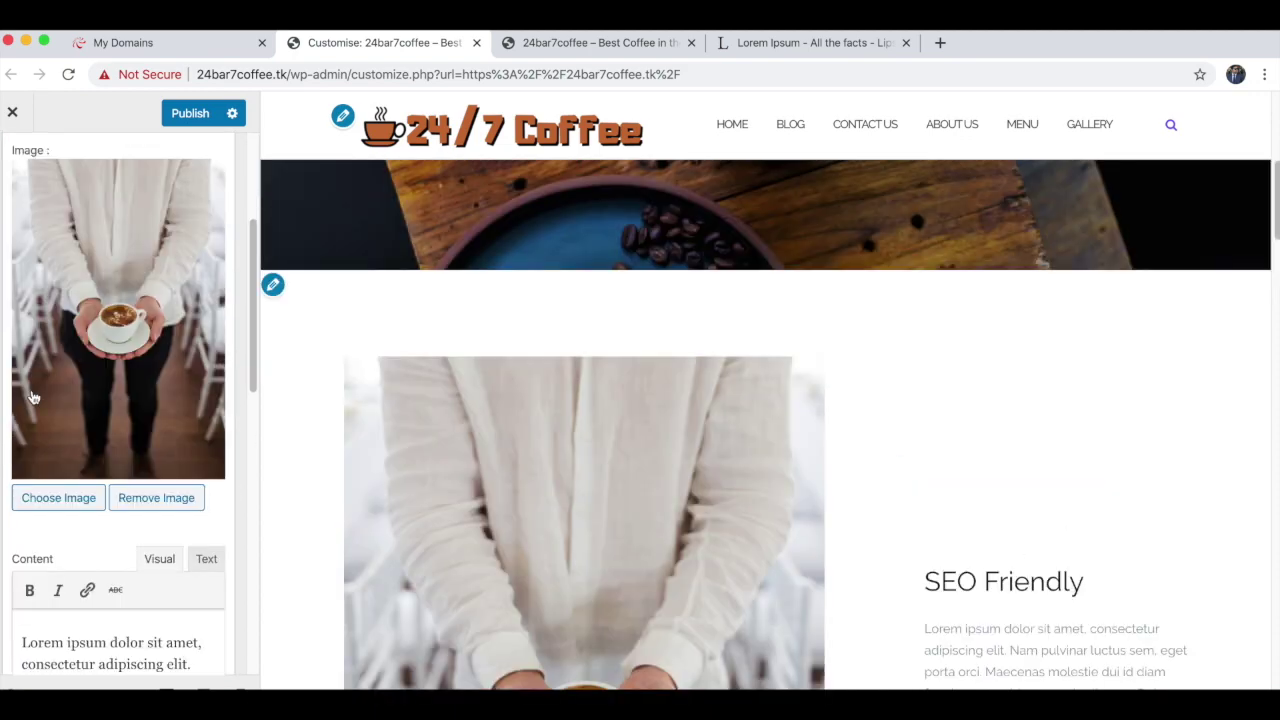
scroll(33, 397, "down", 5)
scroll(1017, 481, "down", 4)
scroll(735, 505, "up", 3)
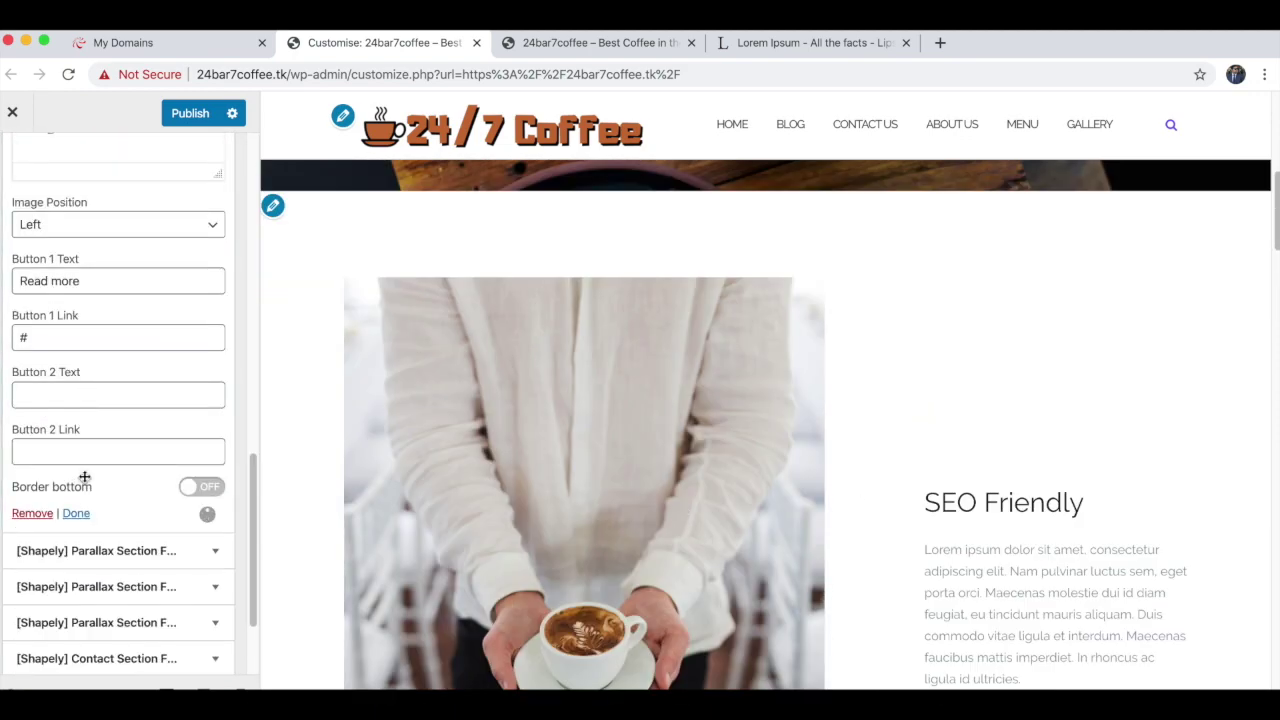
scroll(85, 477, "up", 3)
scroll(85, 477, "up", 3)
scroll(85, 477, "up", 3)
scroll(85, 477, "down", 5)
scroll(556, 512, "down", 2)
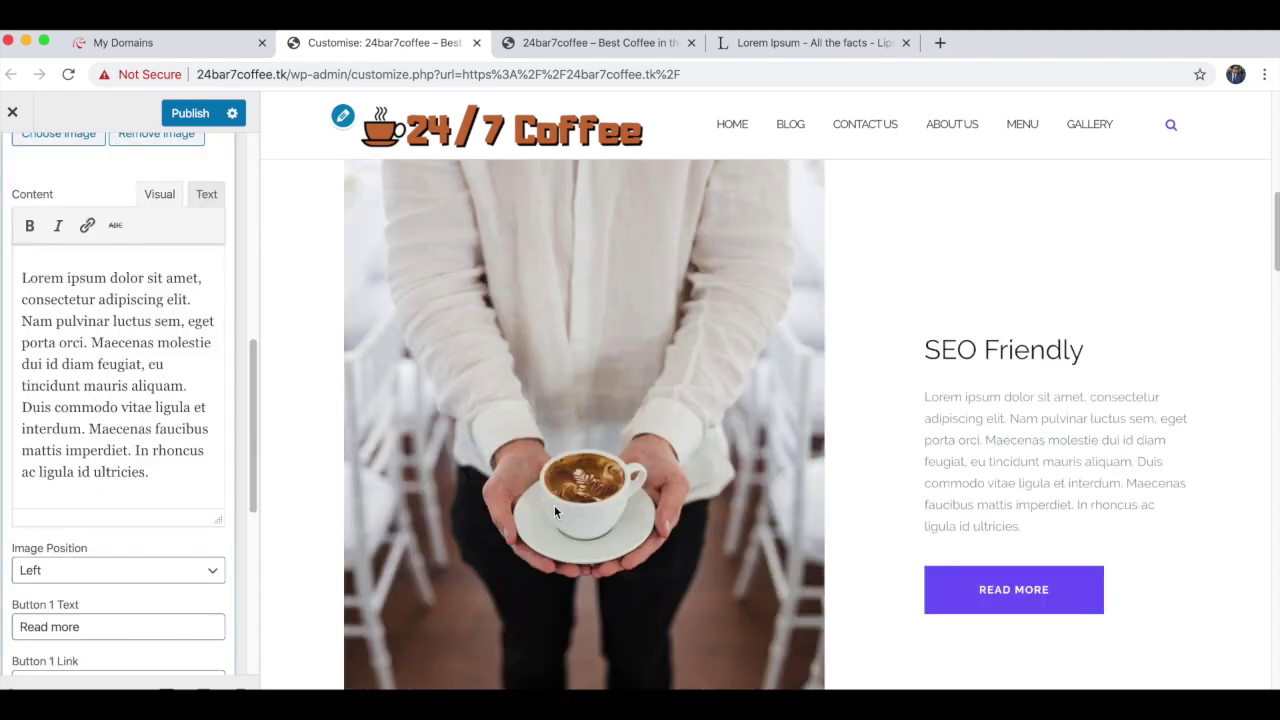
scroll(134, 577, "down", 5)
left_click(136, 205)
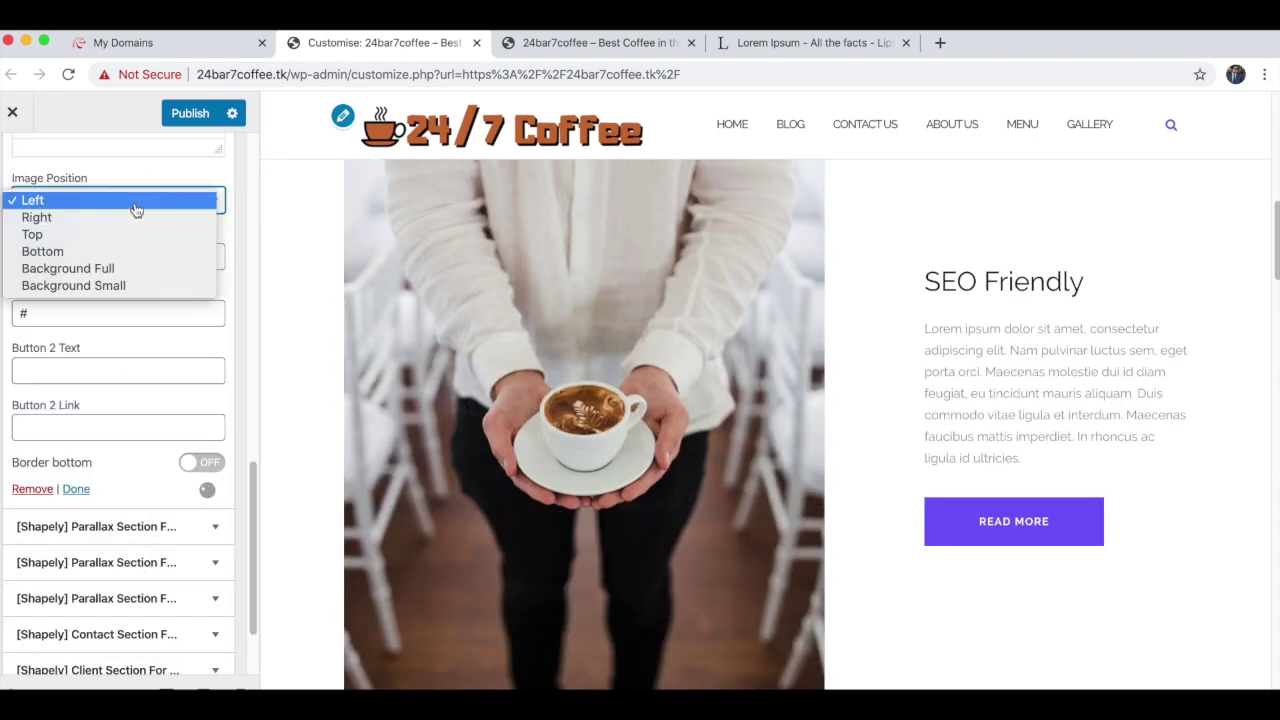
left_click(124, 425)
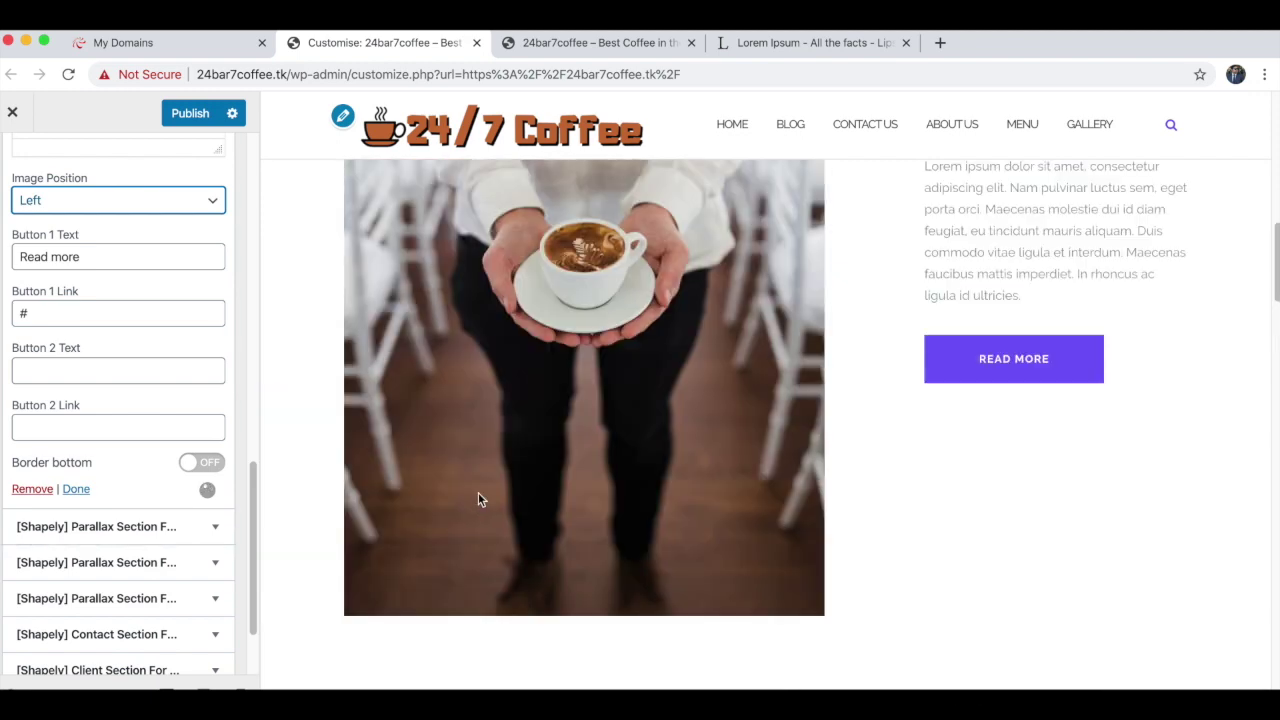
left_click(100, 215)
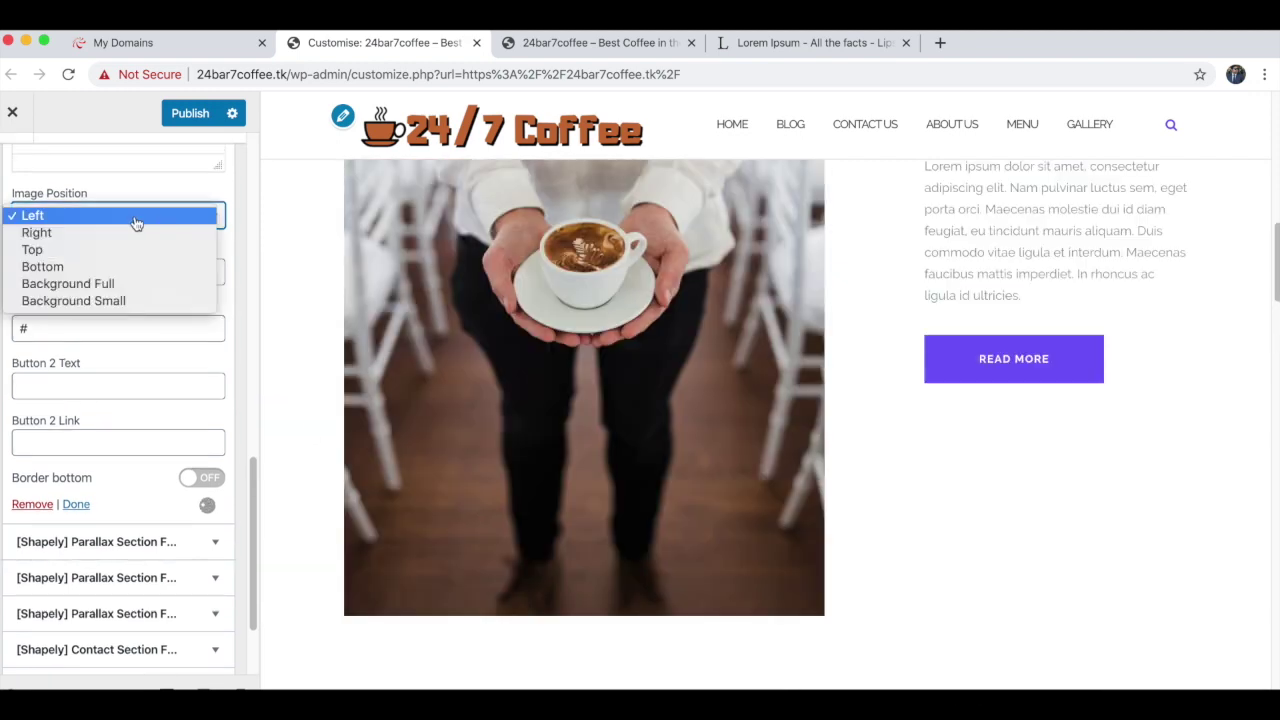
left_click(68, 284)
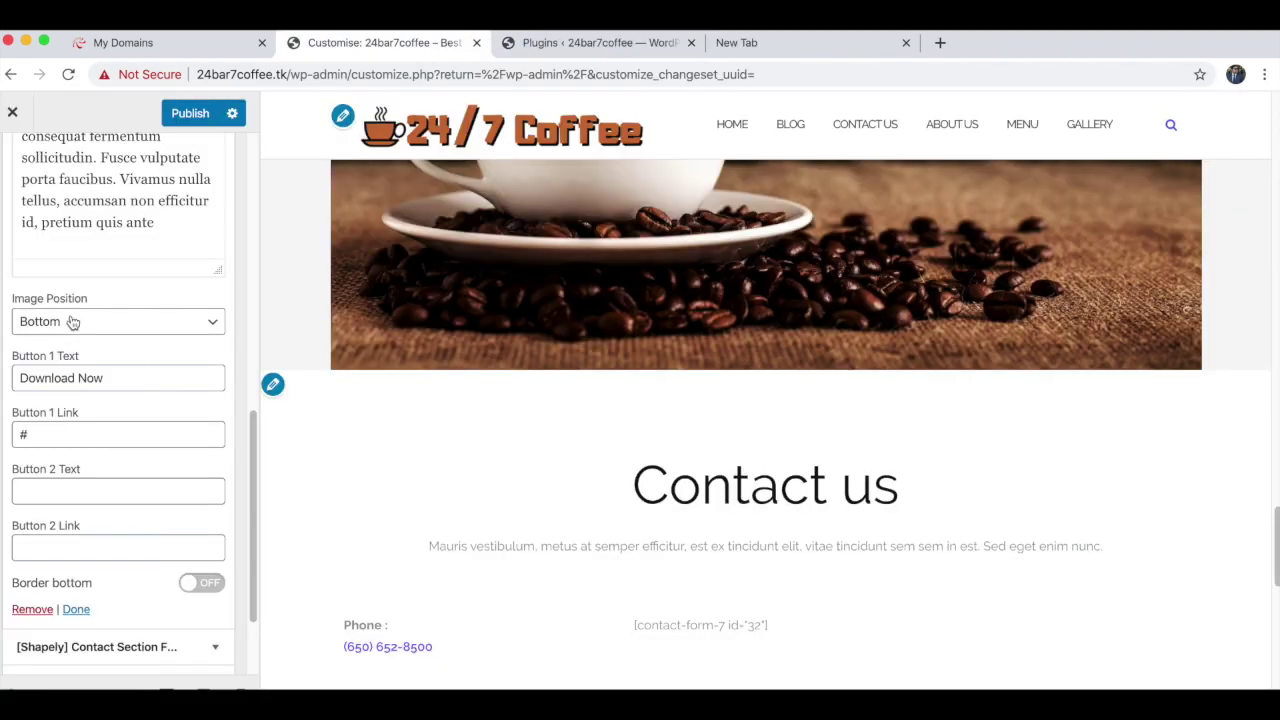
Step: Set the coffee-beans section's Image Position to Background Full too
left_click(73, 321)
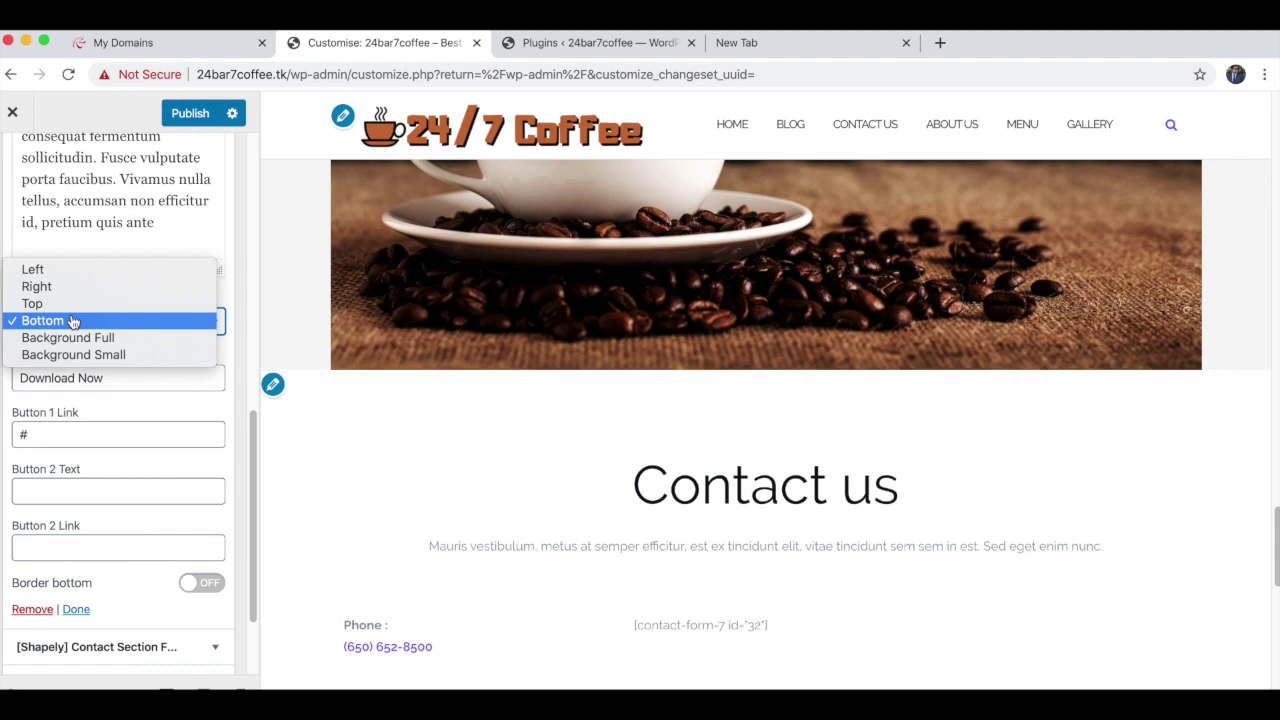
left_click(68, 337)
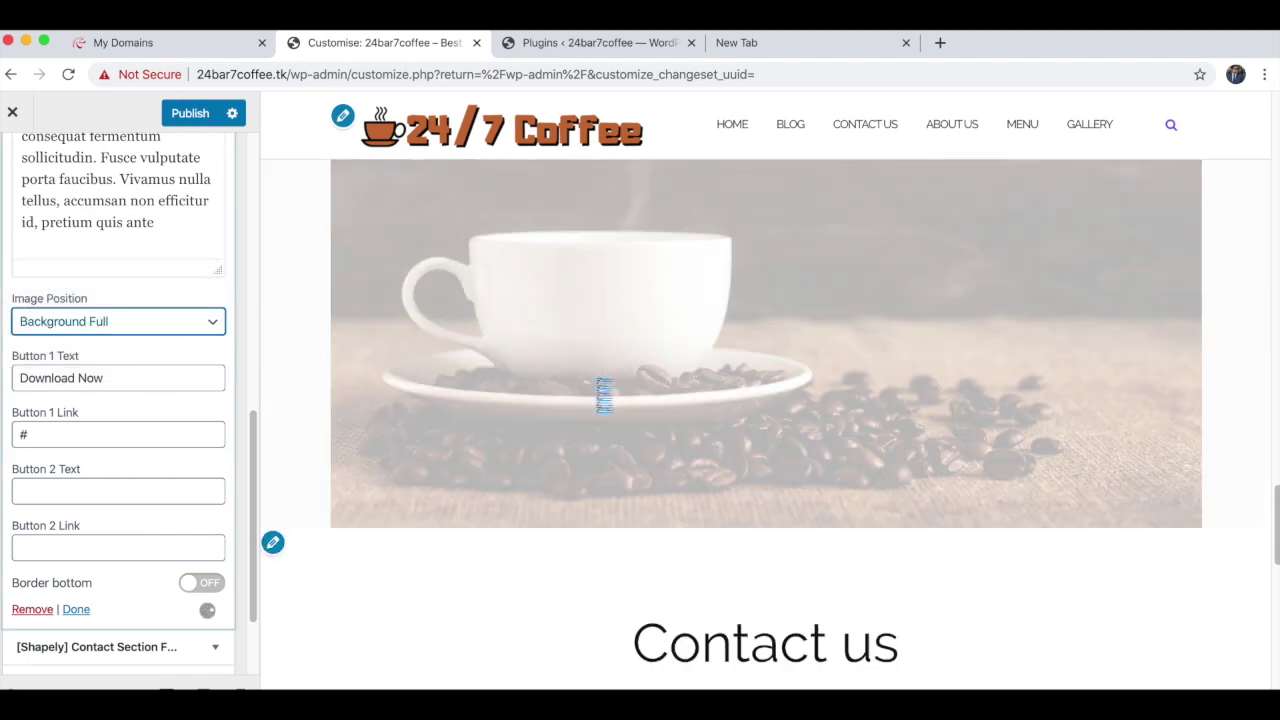
scroll(626, 418, "down", 3)
scroll(626, 418, "down", 3)
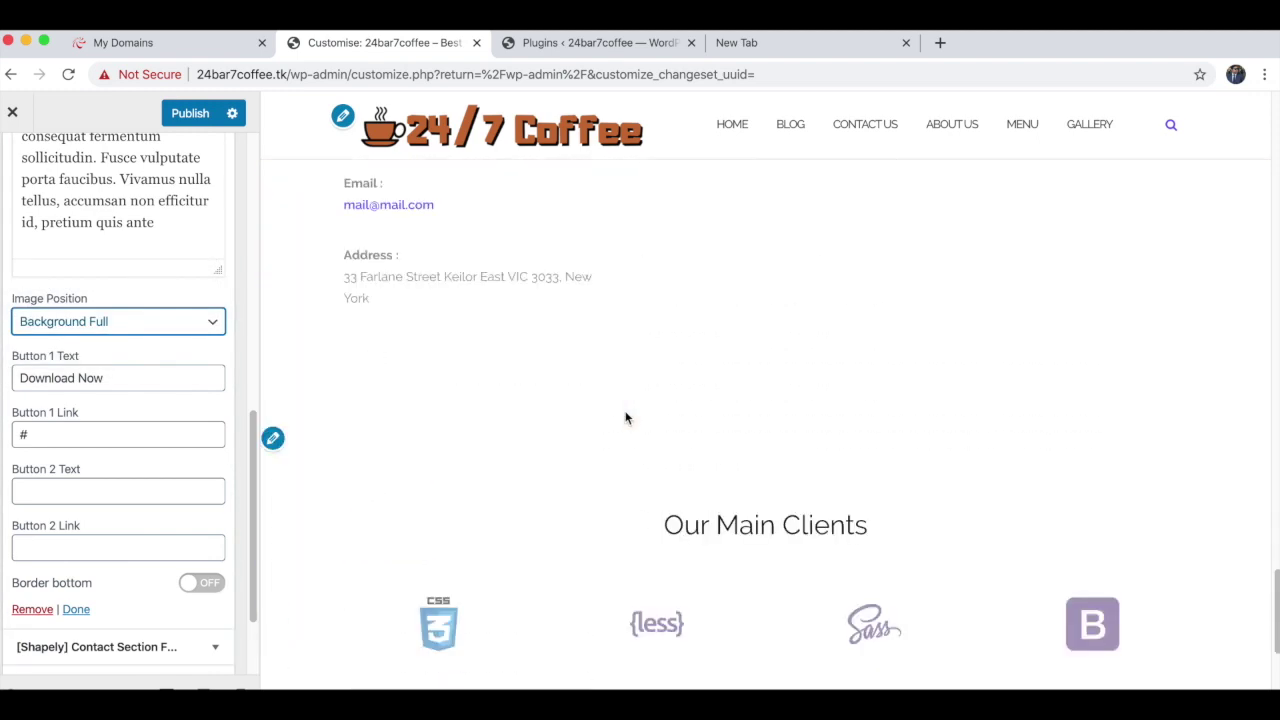
scroll(626, 418, "down", 5)
scroll(125, 590, "down", 3)
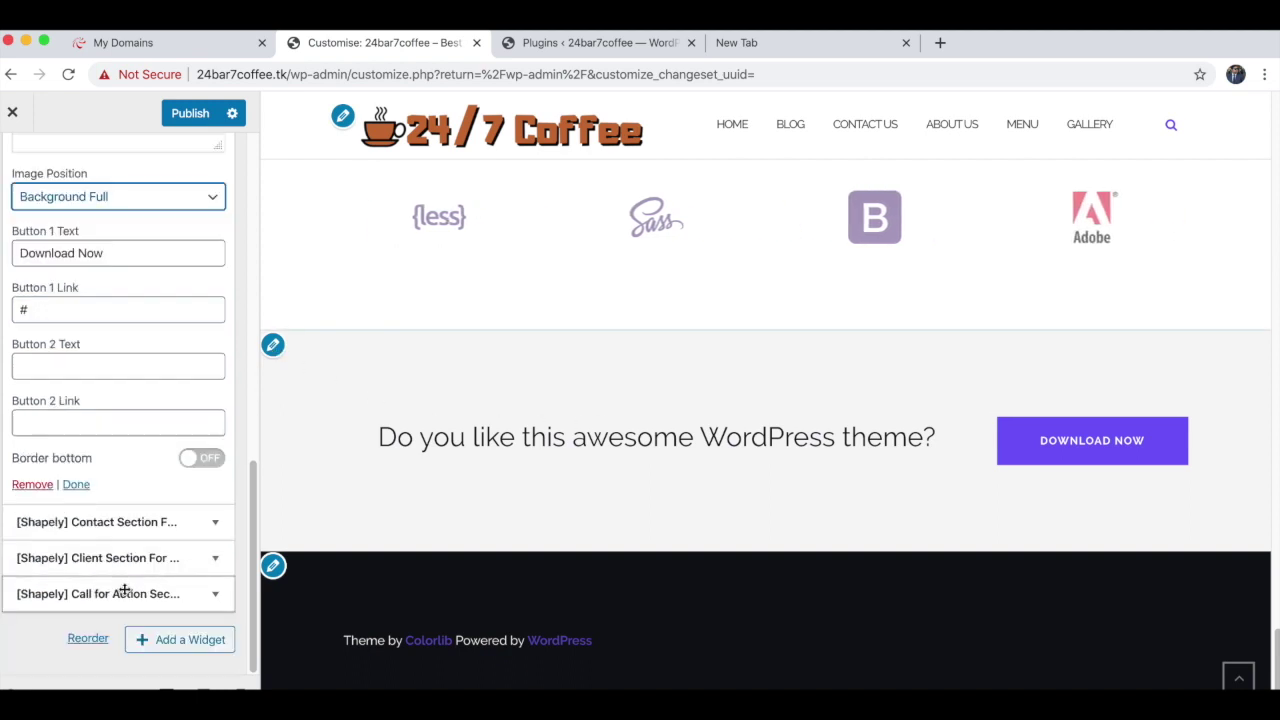
Step: Remove the Client Section widget from the Home Page area
left_click(100, 521)
scroll(138, 570, "down", 3)
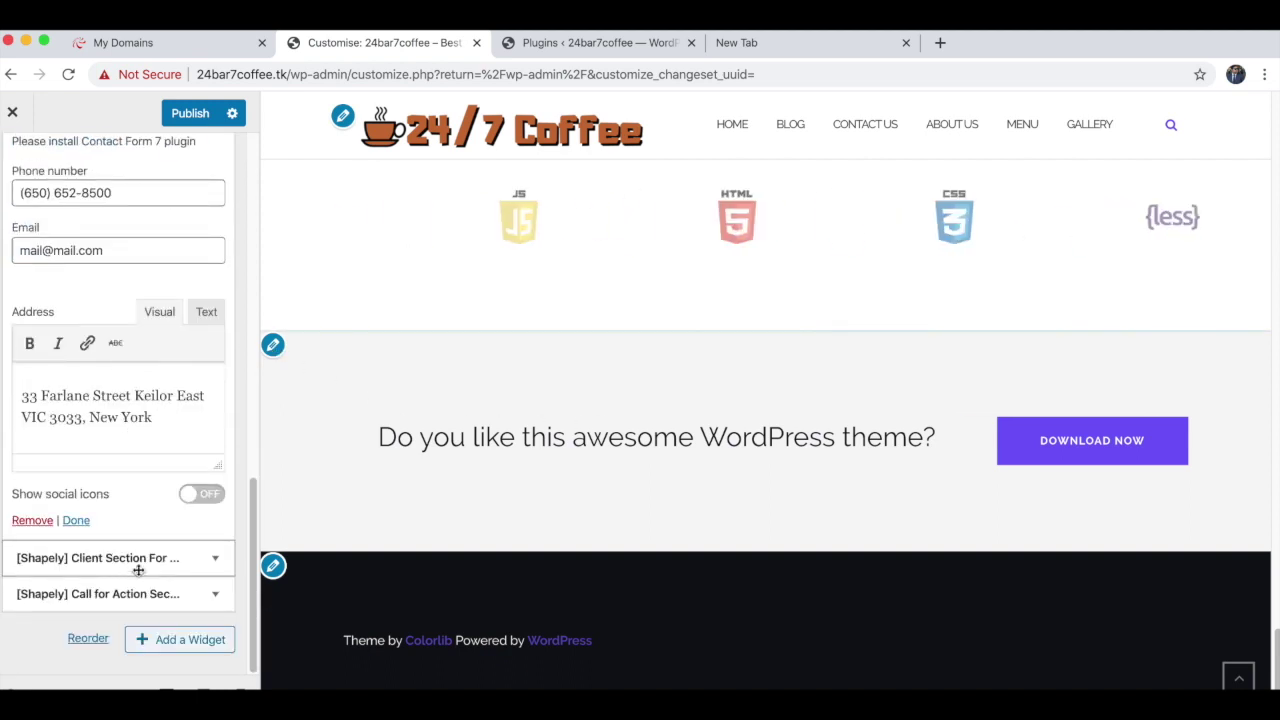
left_click(138, 558)
scroll(166, 460, "down", 10)
scroll(166, 460, "up", 4)
scroll(166, 460, "up", 4)
scroll(167, 460, "down", 4)
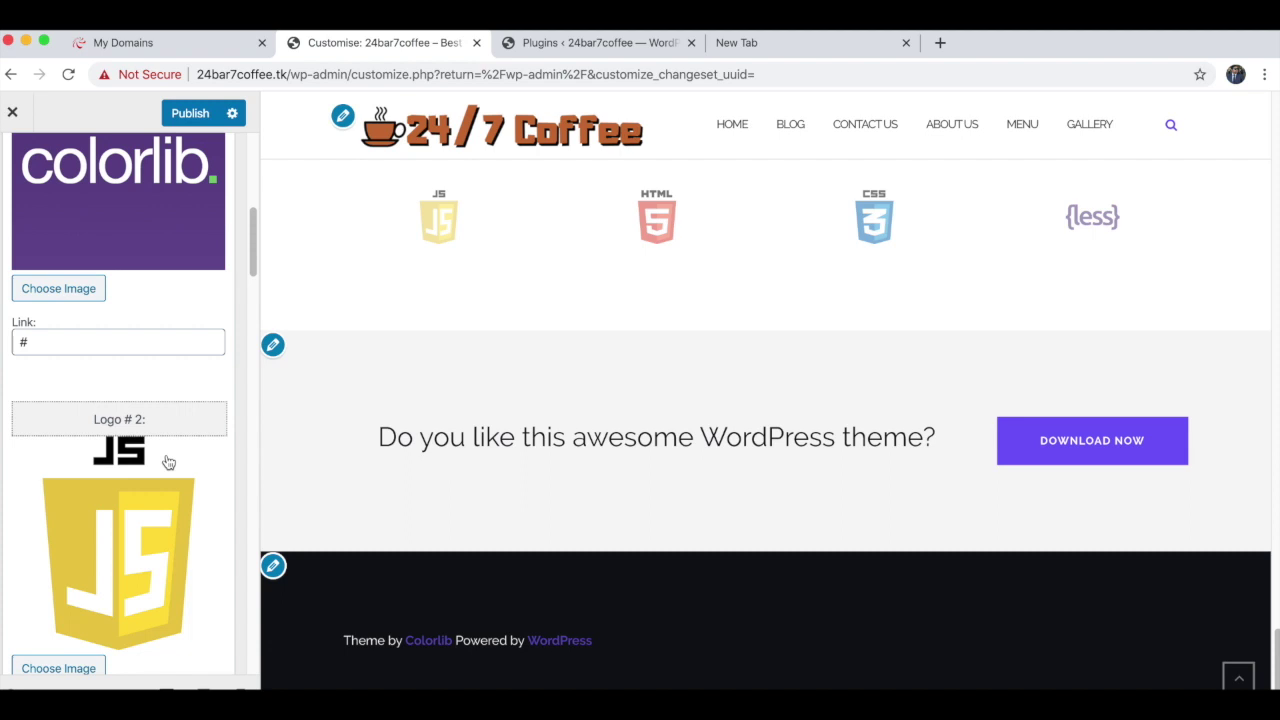
scroll(168, 462, "down", 4)
scroll(168, 462, "down", 3)
scroll(134, 491, "down", 3)
scroll(136, 490, "down", 10)
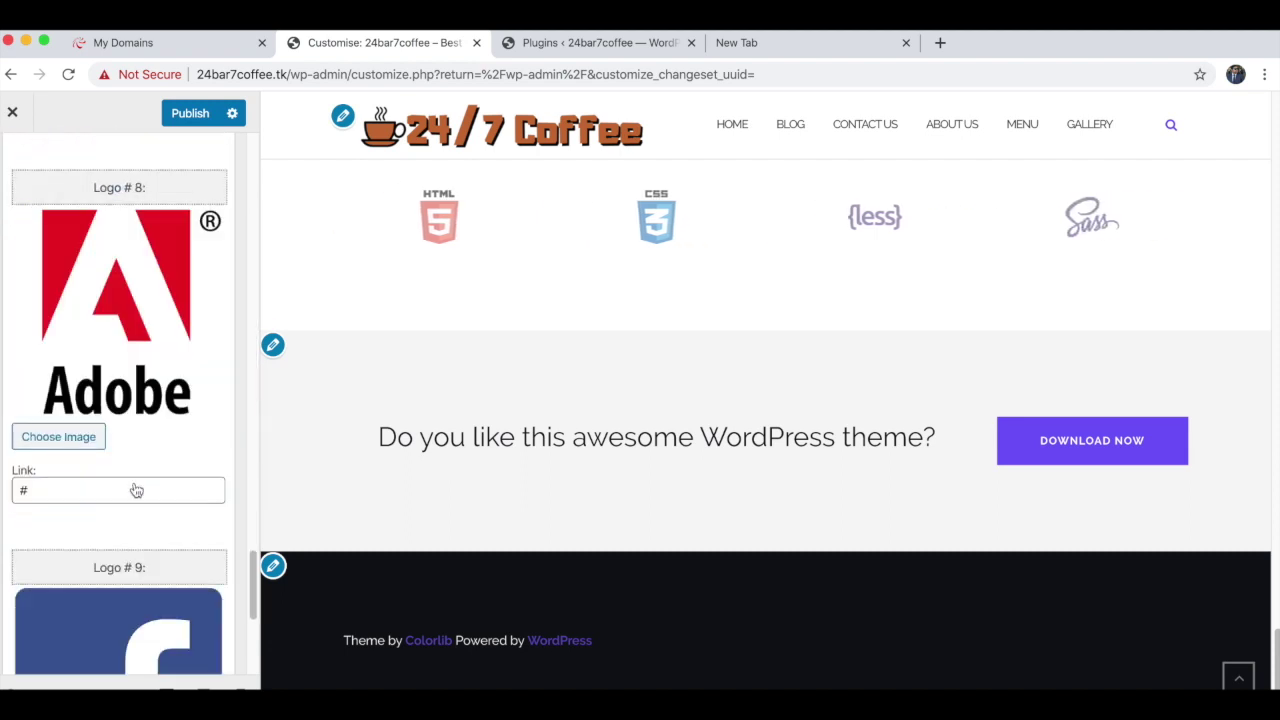
scroll(136, 490, "down", 5)
left_click(40, 559)
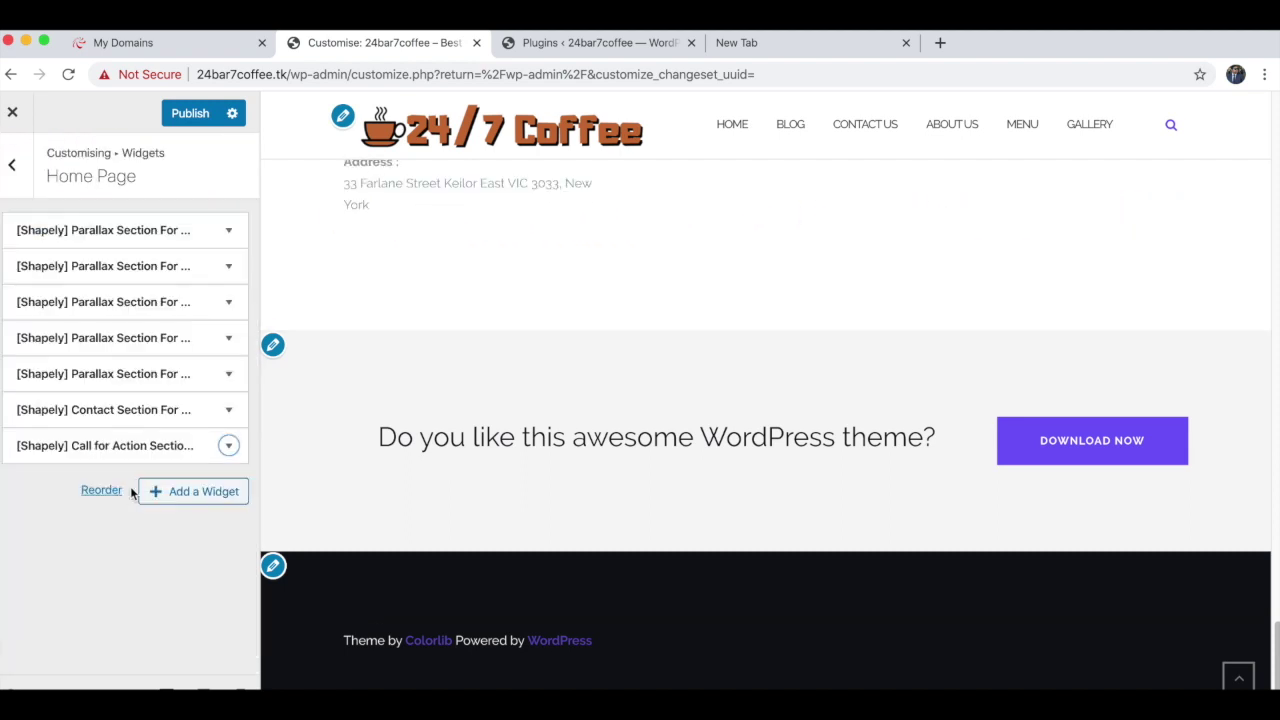
Step: Remove the Call for Action widget and save the homepage customisations
left_click(100, 446)
left_click(28, 593)
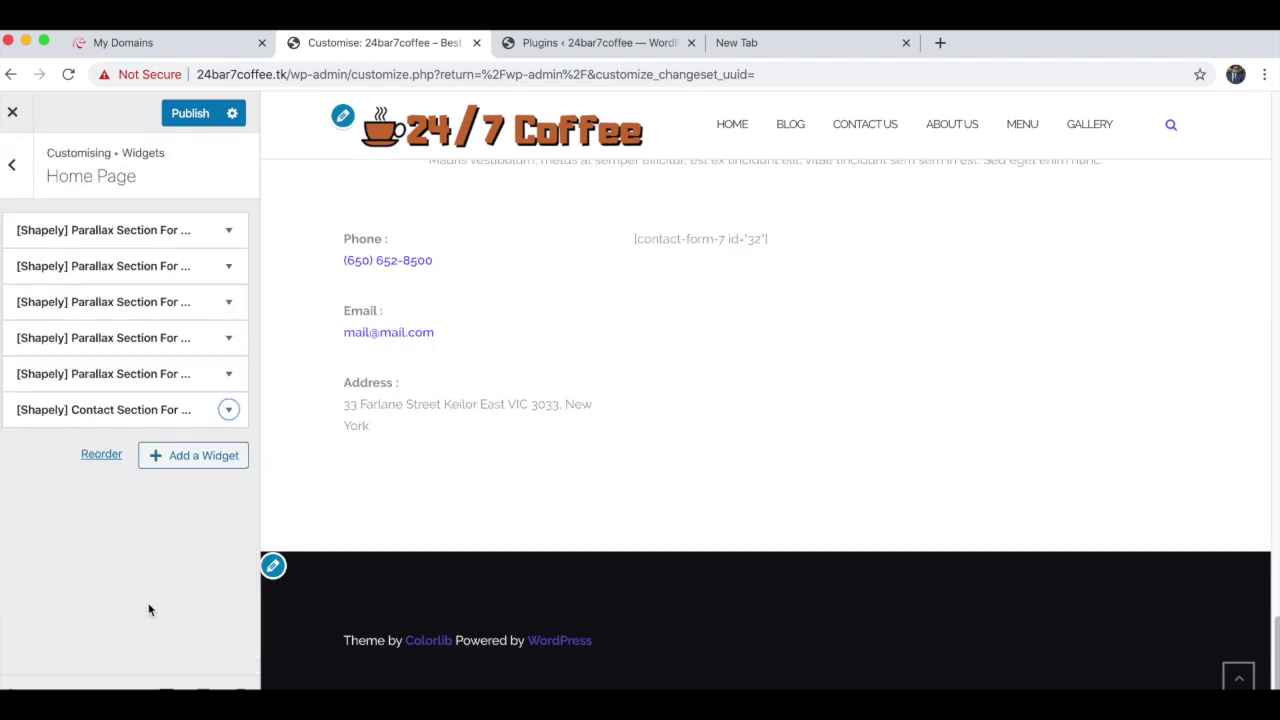
scroll(673, 410, "up", 3)
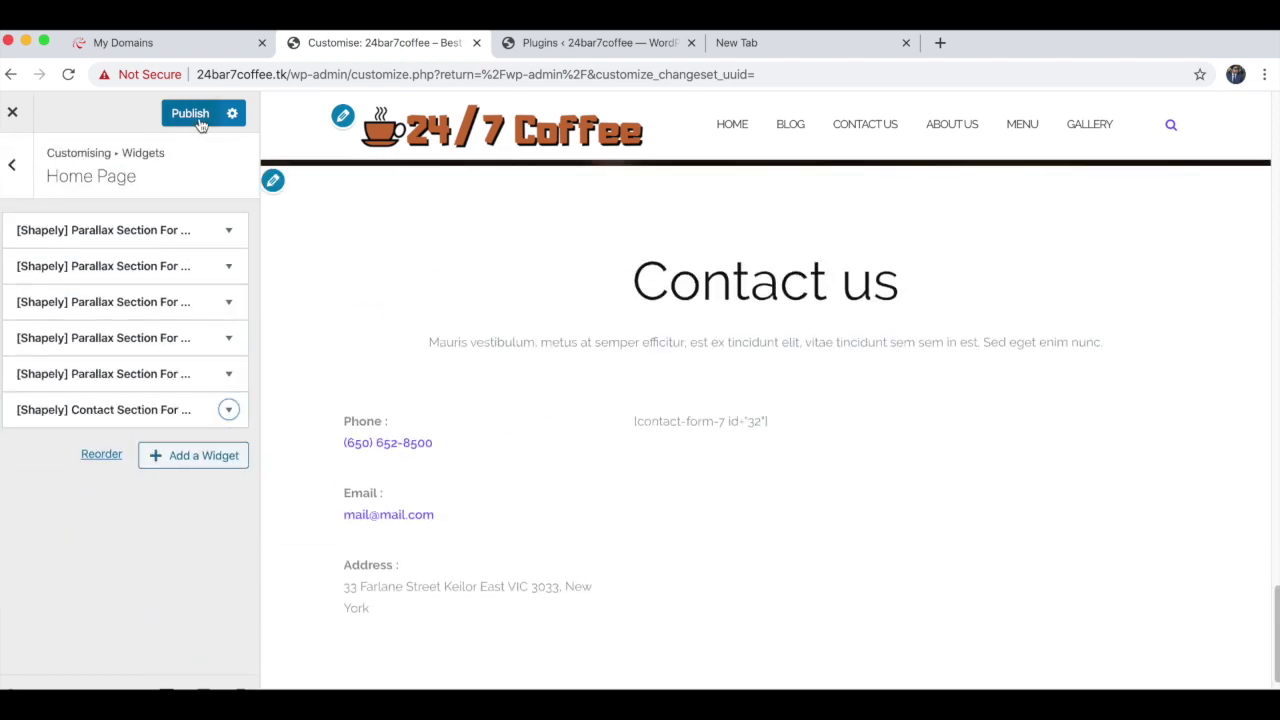
left_click(229, 410)
Step: Install and activate the Contact Form 7 plugin via Plugins > Add New
left_click(590, 42)
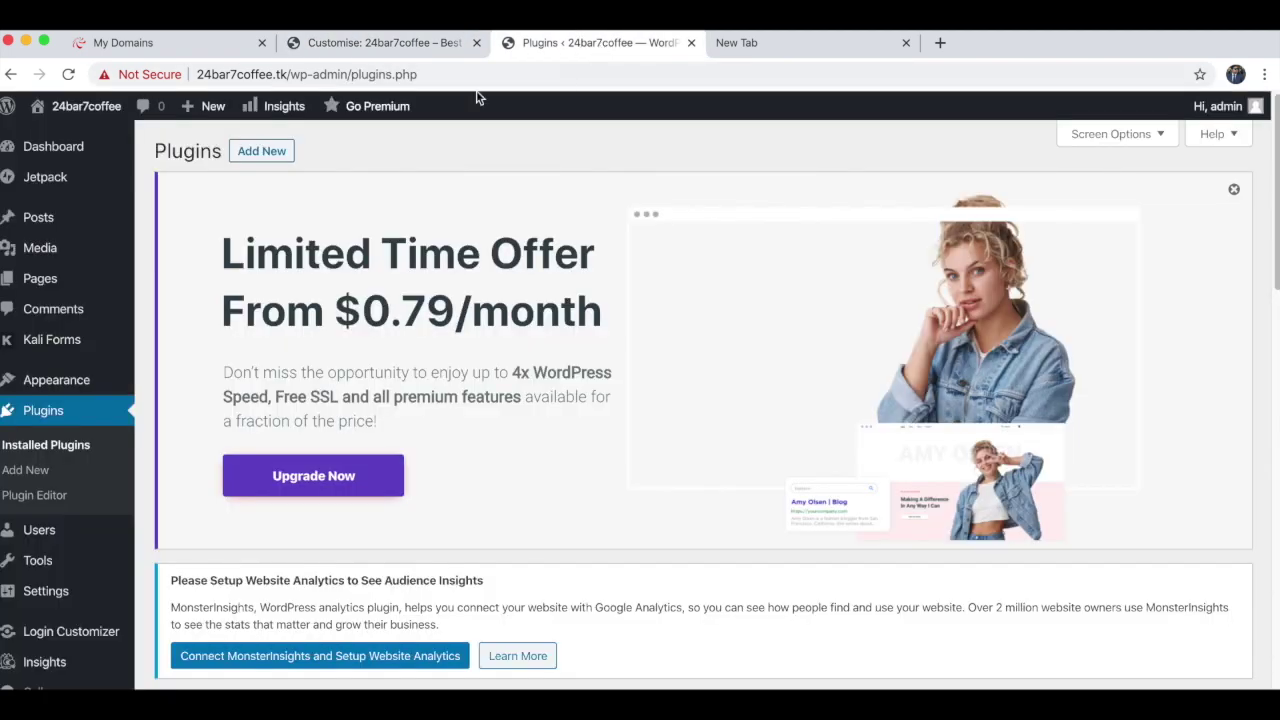
left_click(265, 352)
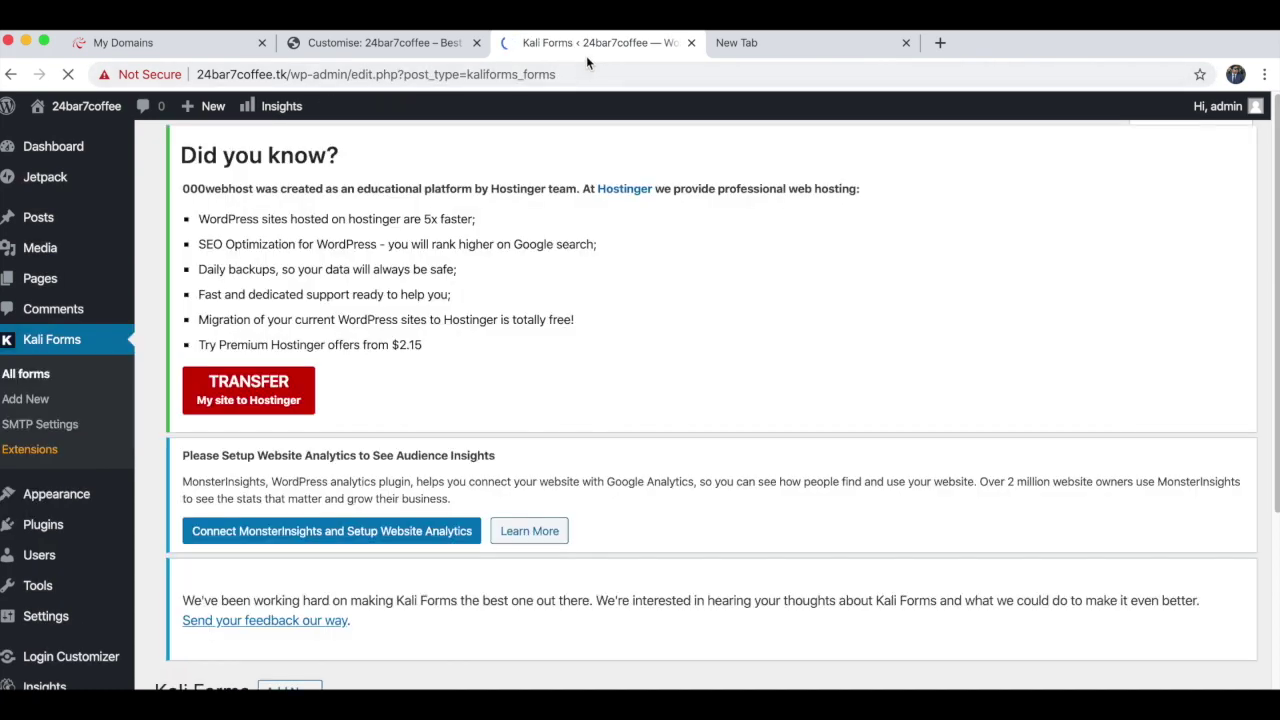
left_click(170, 548)
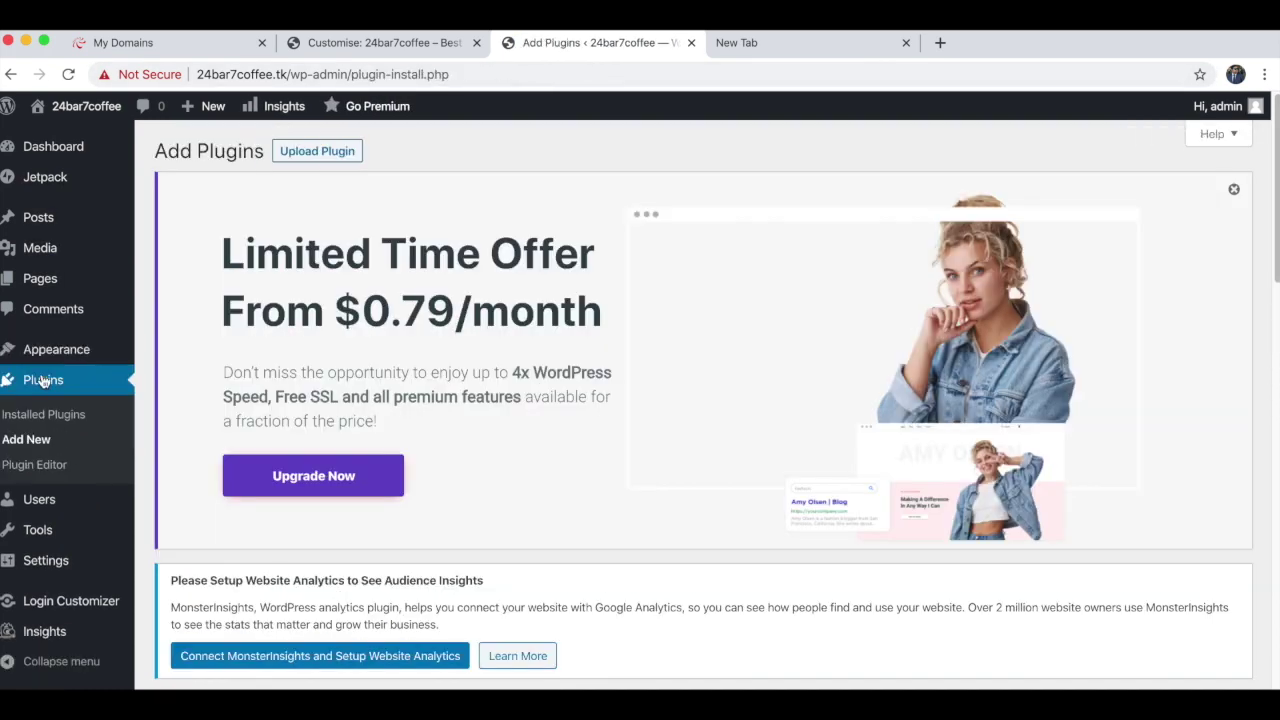
scroll(1072, 308, "down", 4)
scroll(1072, 308, "down", 2)
left_click(1120, 218)
type("contact form 7")
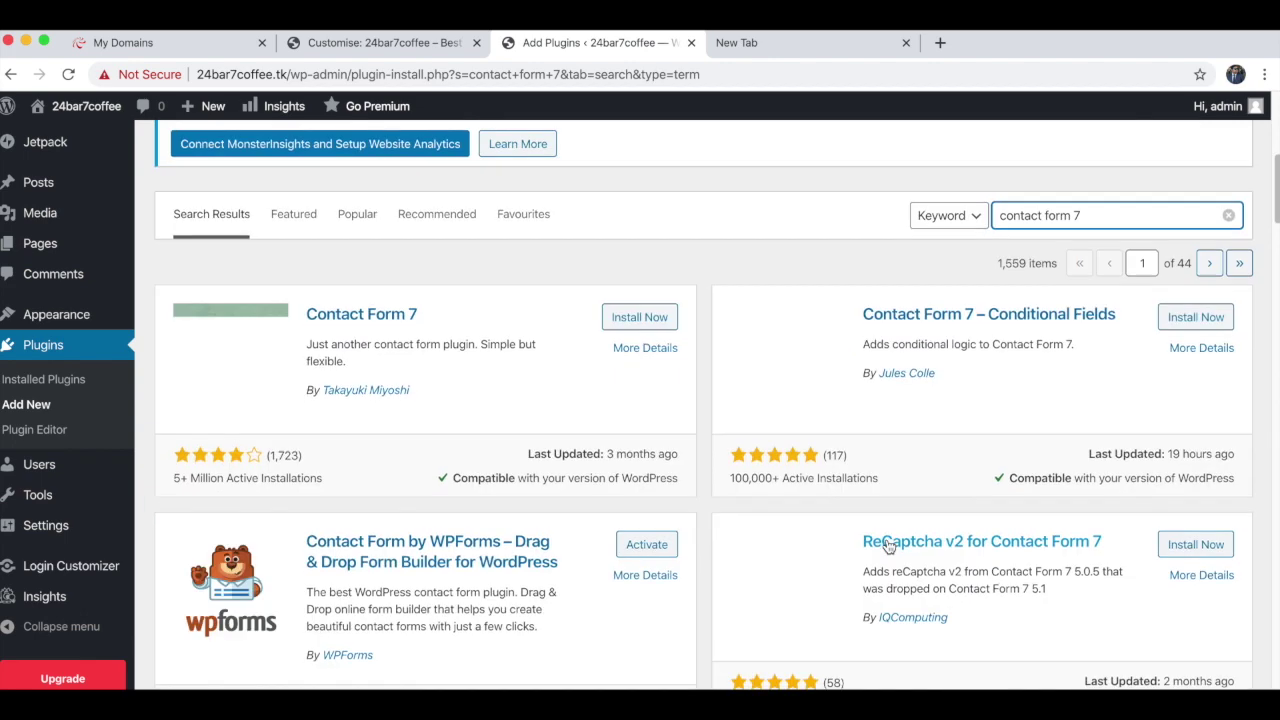
left_click(636, 316)
left_click(625, 318)
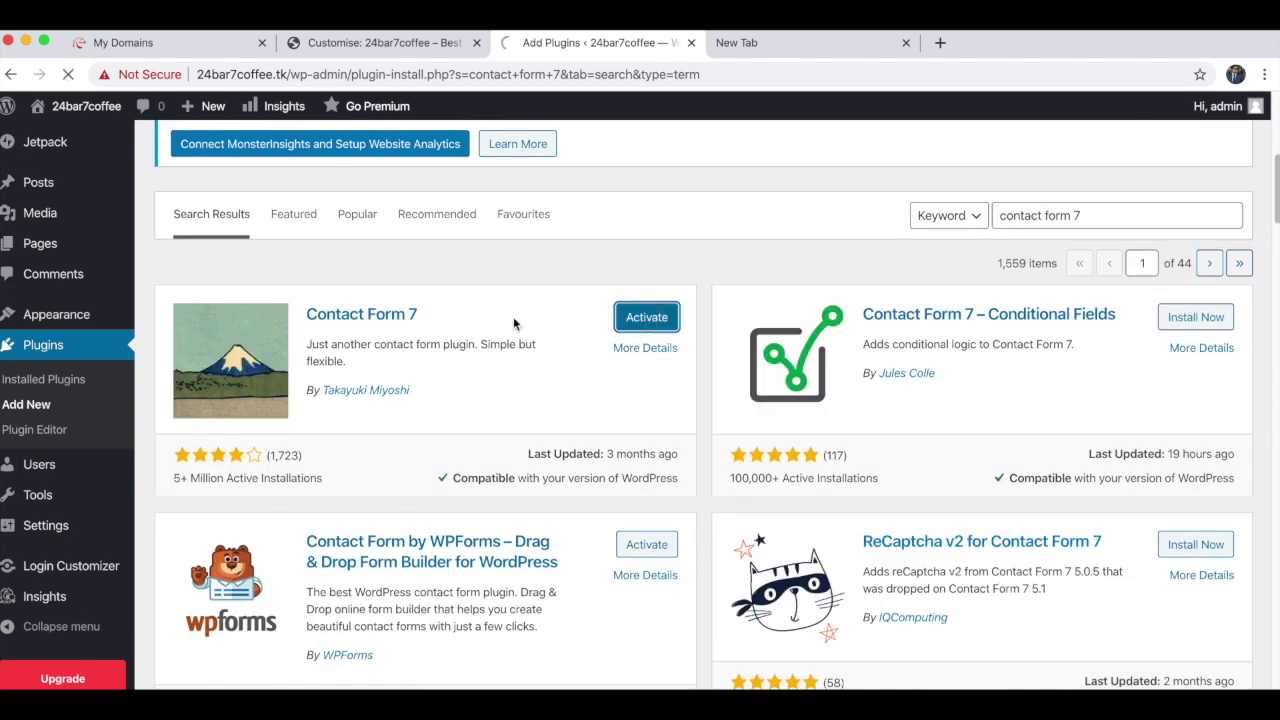
Step: Open Contact form 1 under Contact Forms and select its shortcode
left_click(386, 43)
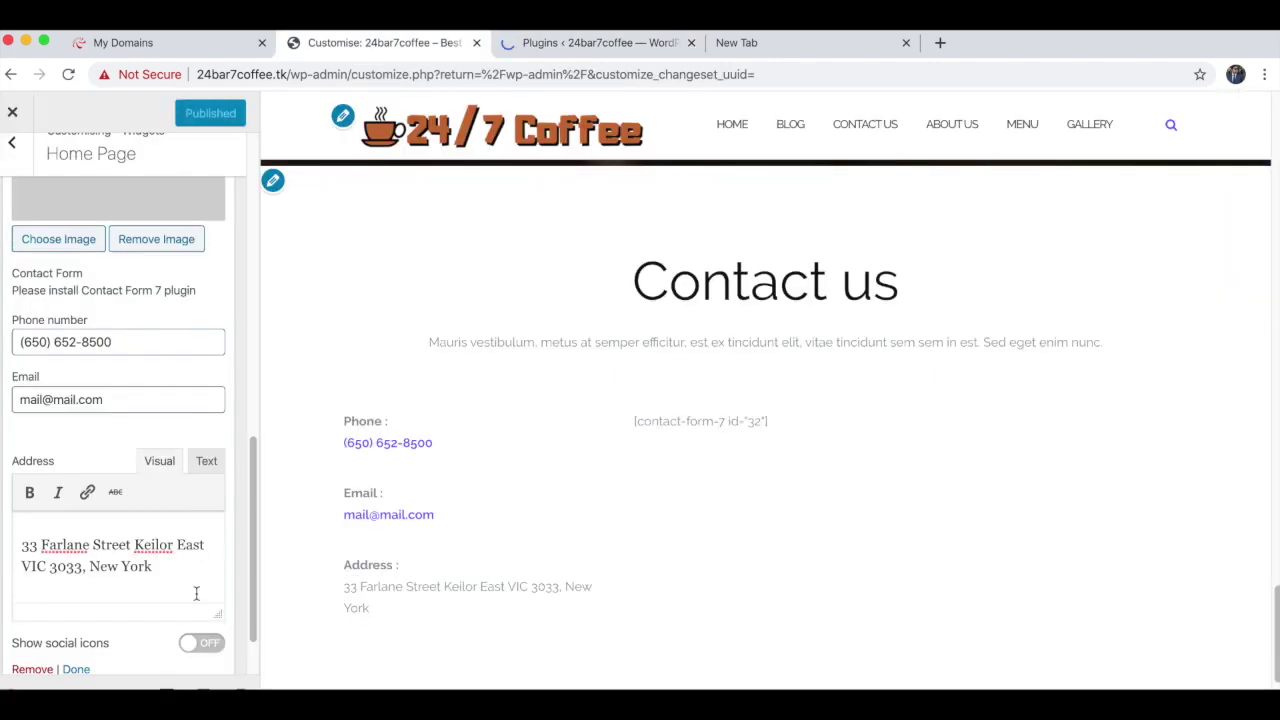
triple_click(714, 424)
key("ctrl+Tab")
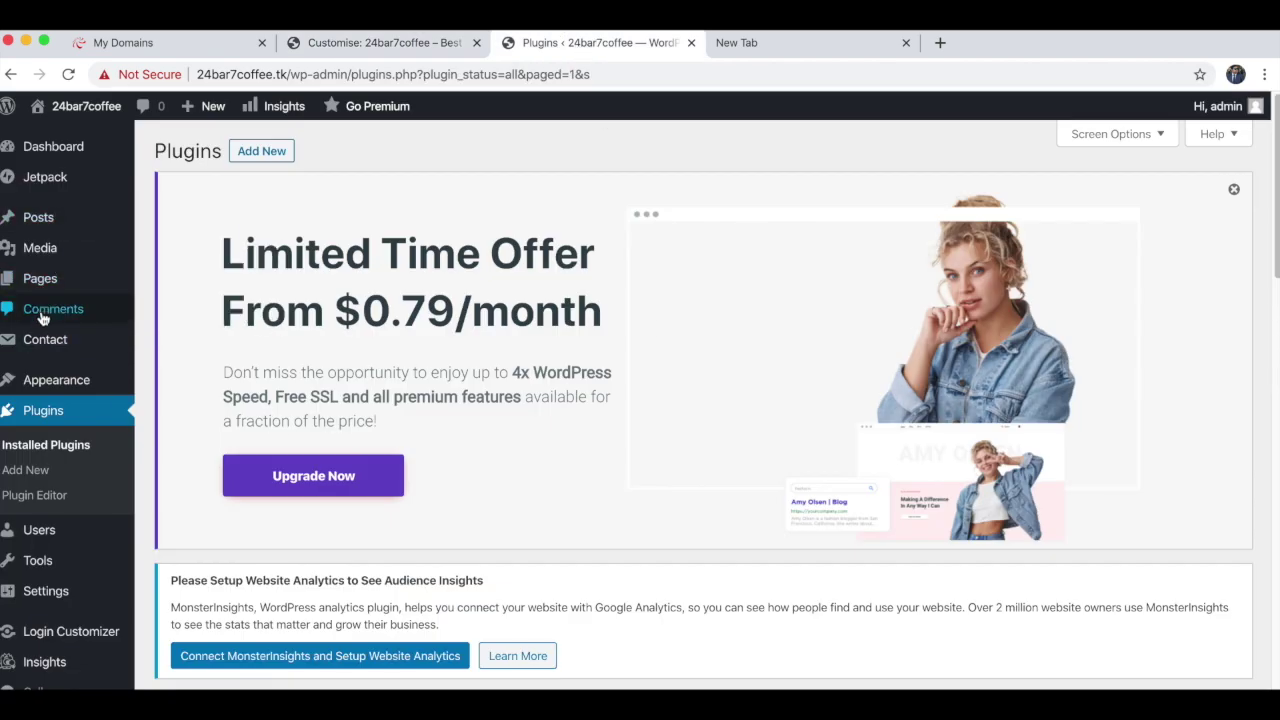
left_click(45, 339)
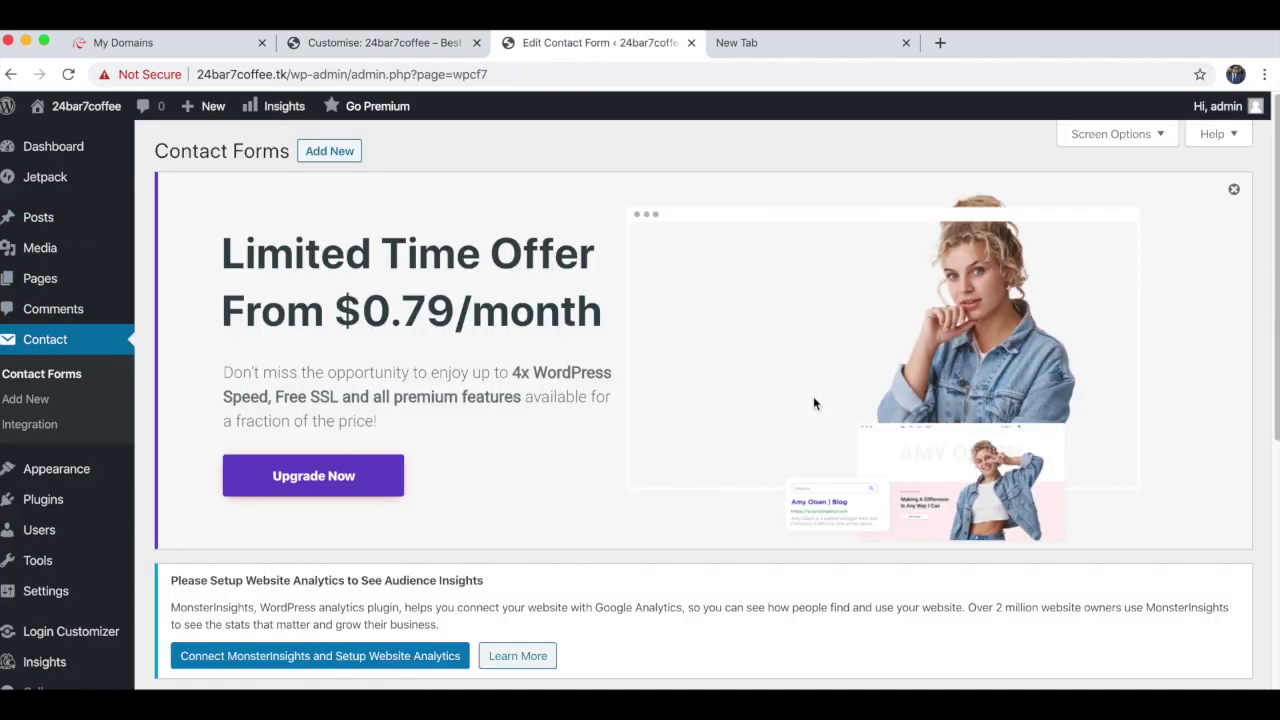
scroll(880, 480, "down", 5)
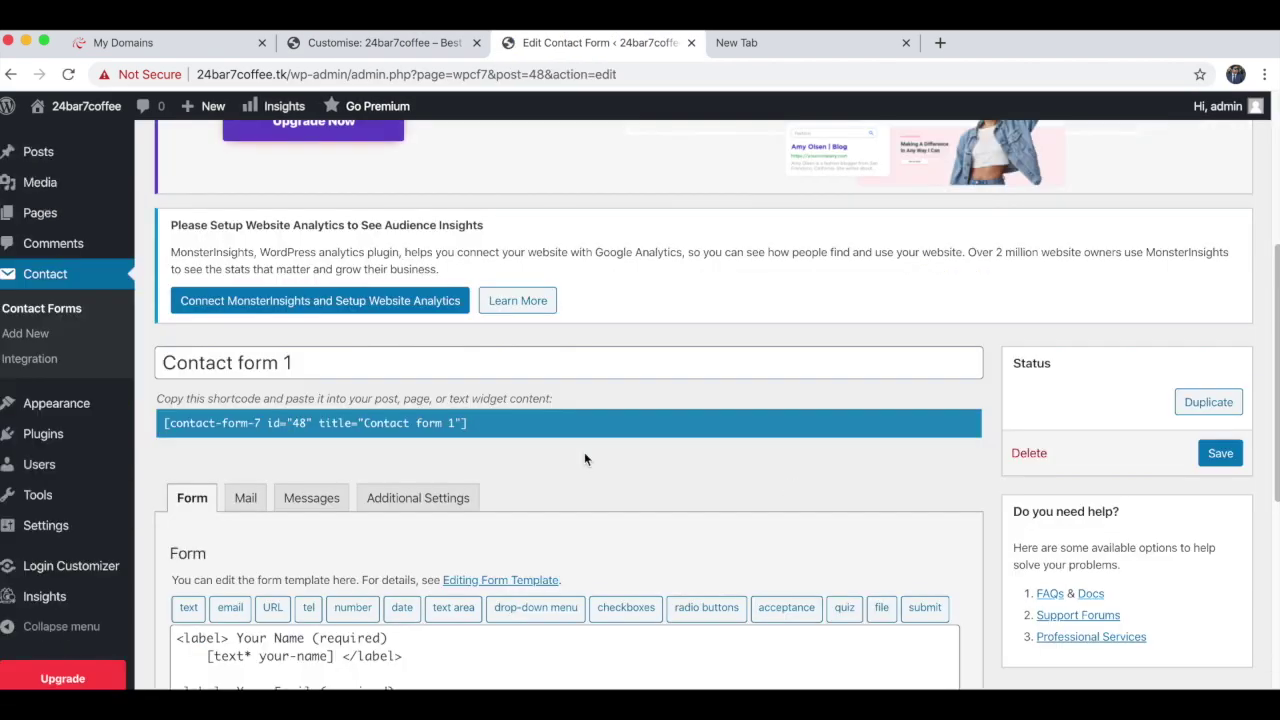
scroll(662, 483, "down", 2)
scroll(662, 484, "down", 2)
left_click(637, 479)
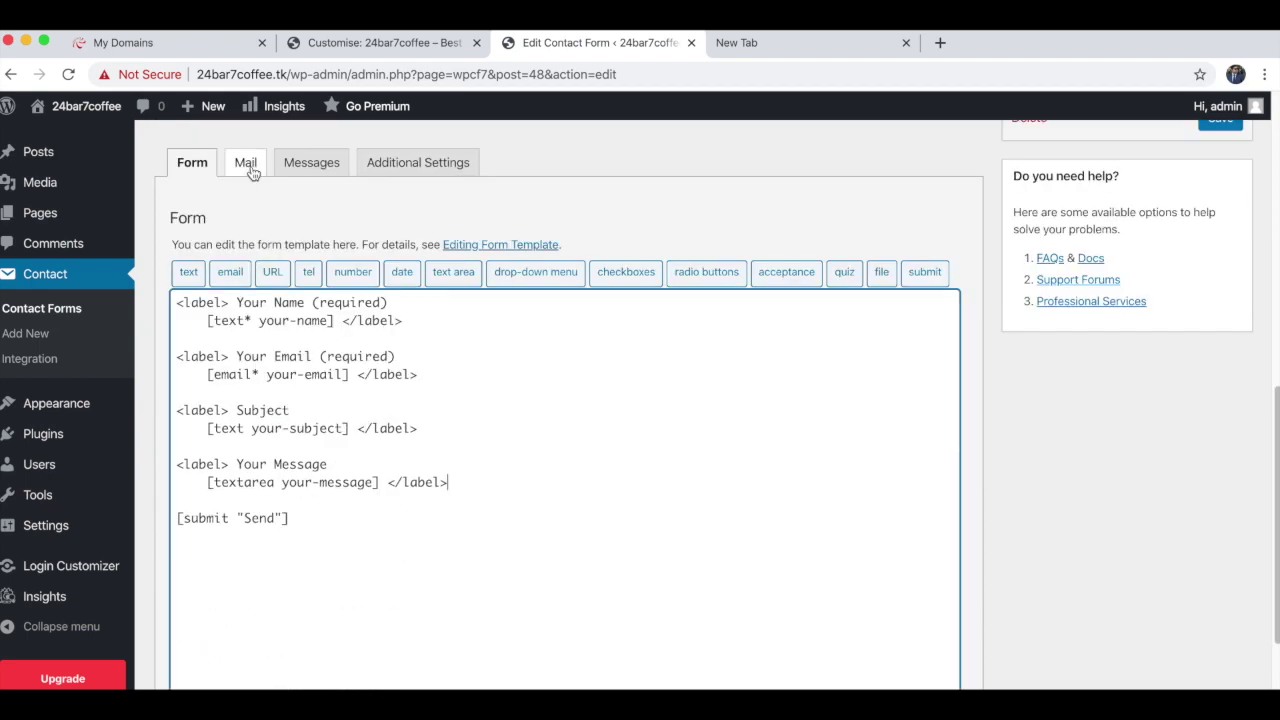
scroll(268, 524, "up", 2)
left_click(365, 230)
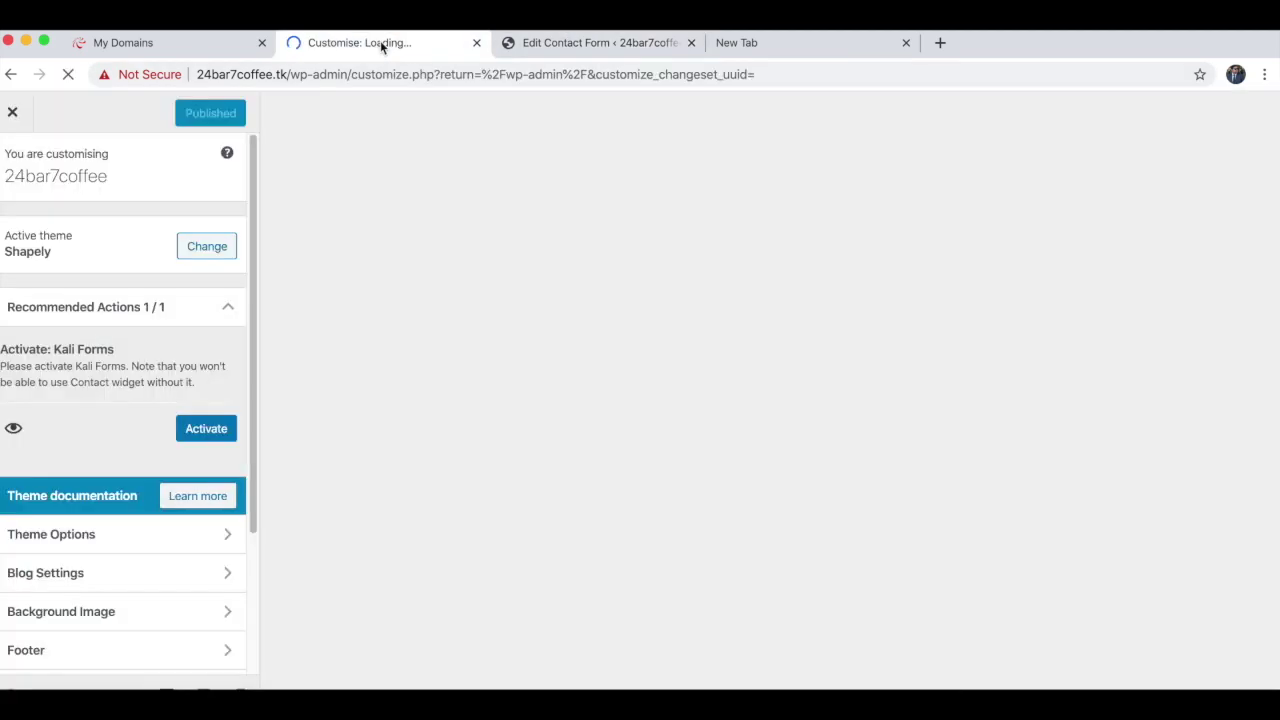
Step: Choose Contact form 1 in the Home Page Contact Section widget's Contact Form dropdown
scroll(137, 305, "down", 3)
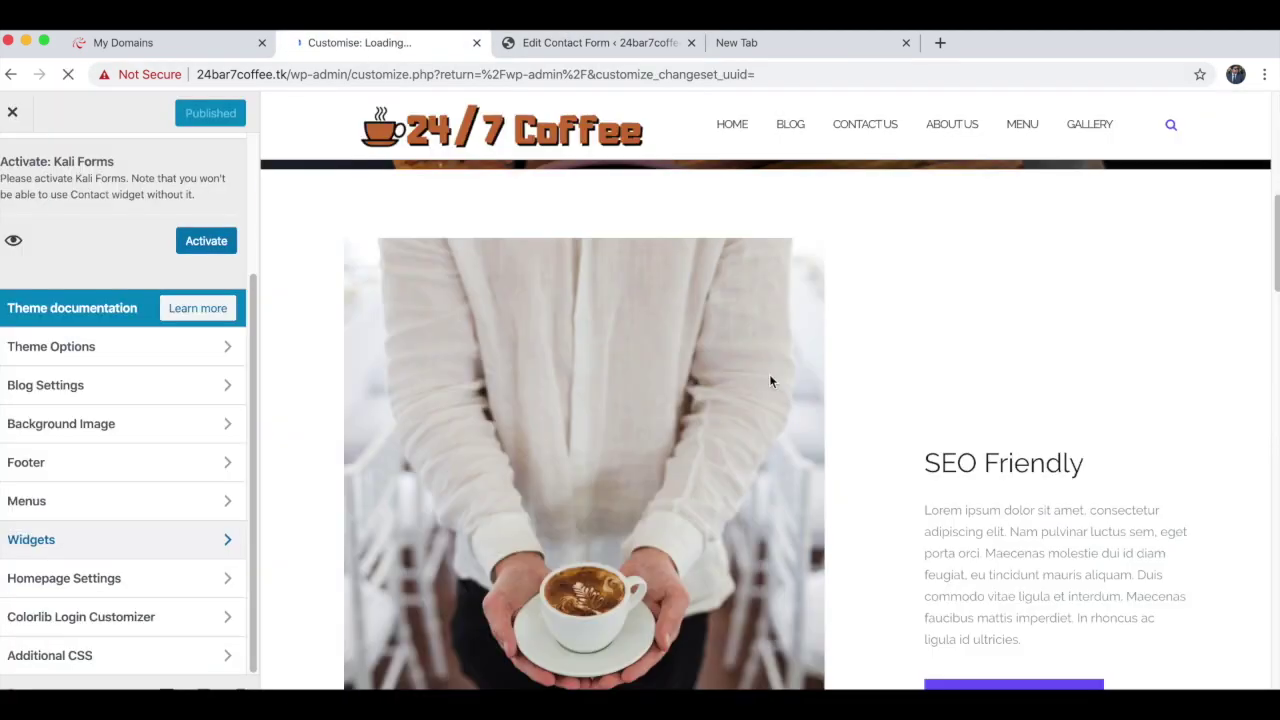
scroll(843, 403, "down", 5)
scroll(713, 402, "down", 8)
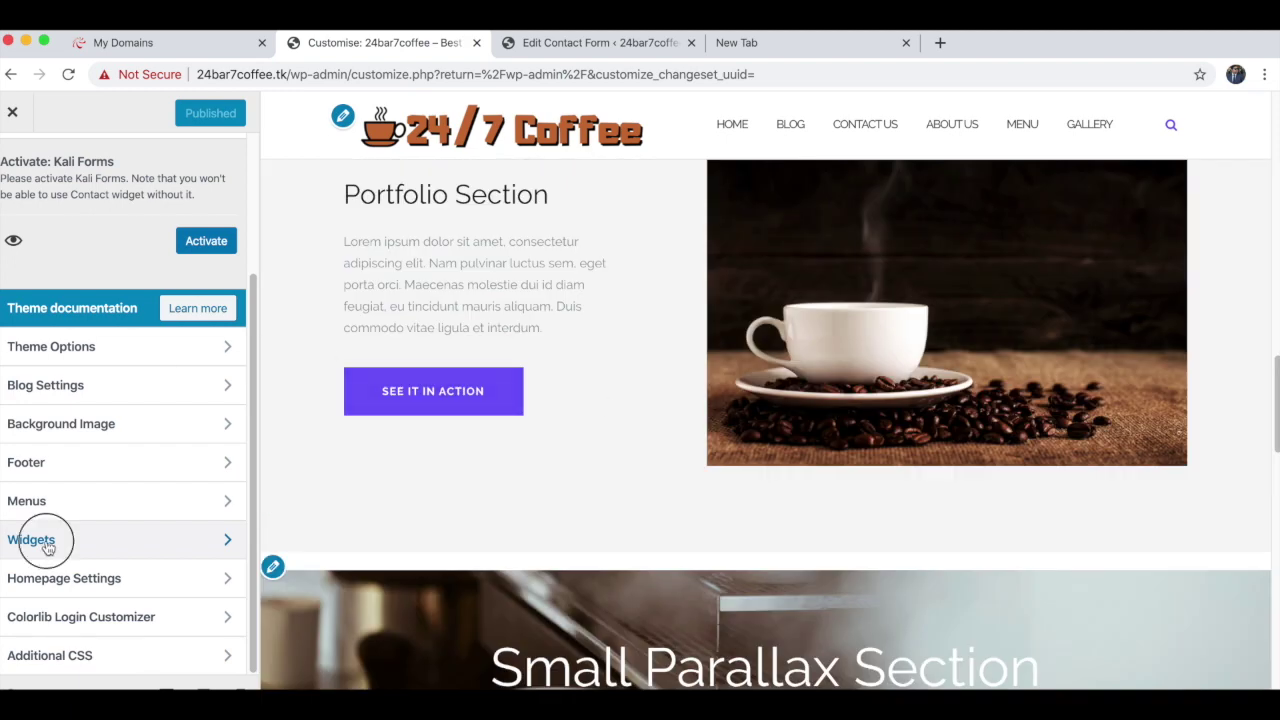
left_click(45, 540)
left_click(86, 349)
left_click(119, 409)
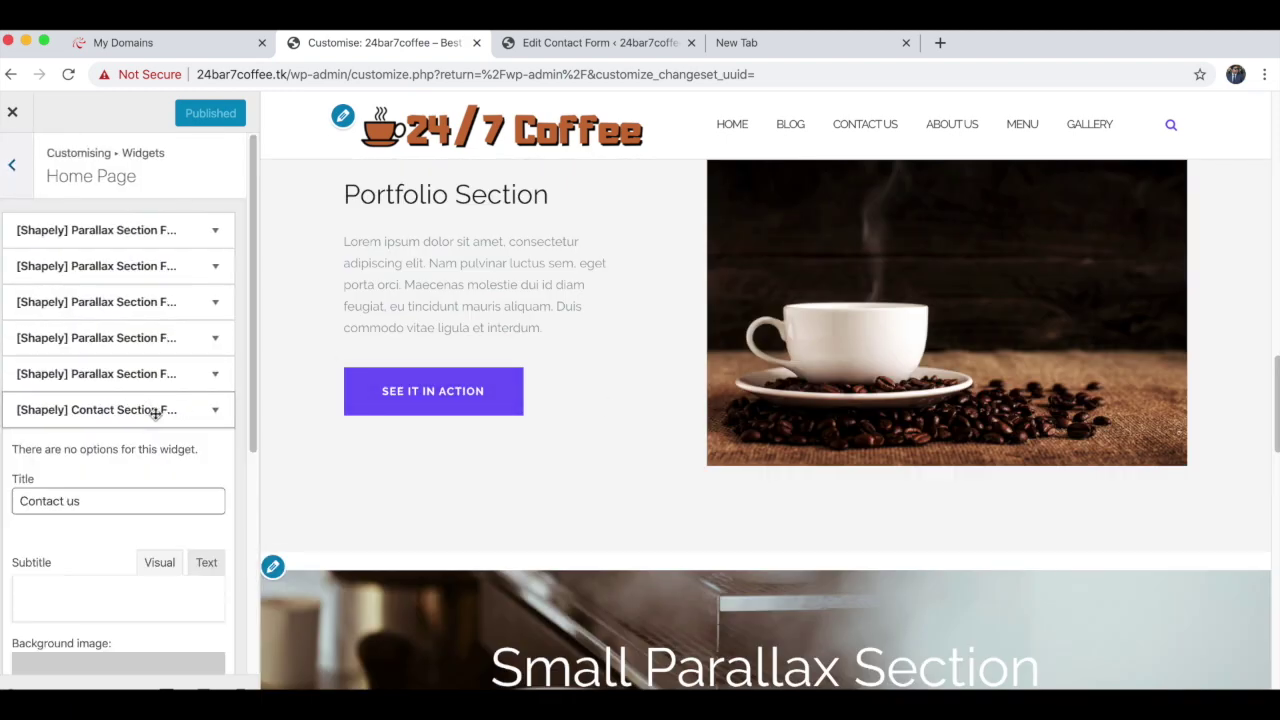
scroll(123, 450, "down", 5)
scroll(123, 450, "down", 3)
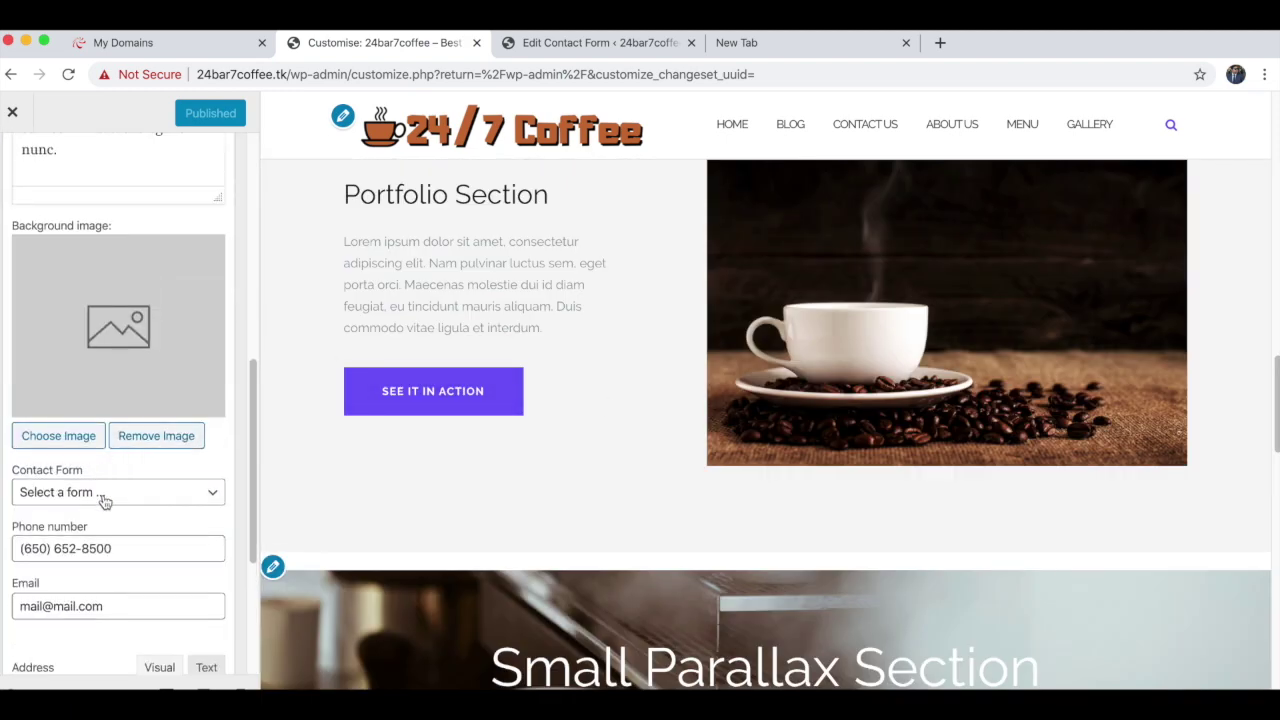
left_click(105, 495)
scroll(101, 562, "down", 2)
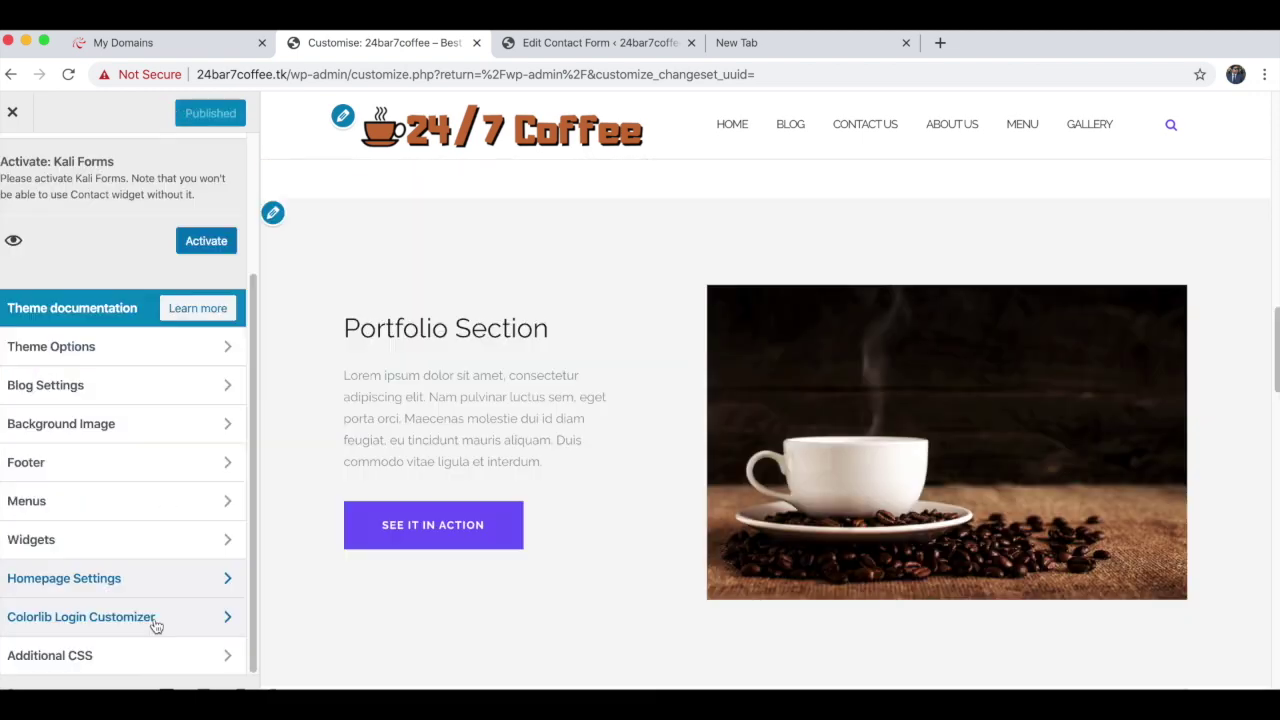
left_click(190, 614)
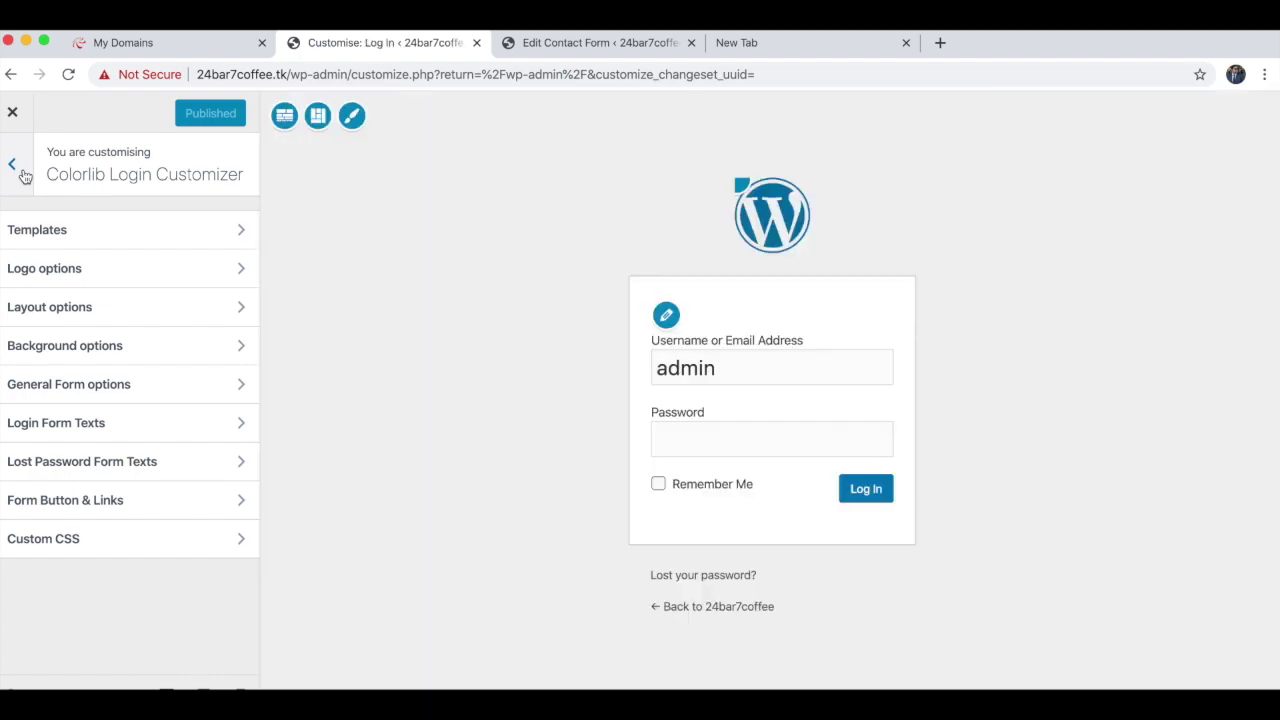
left_click(25, 175)
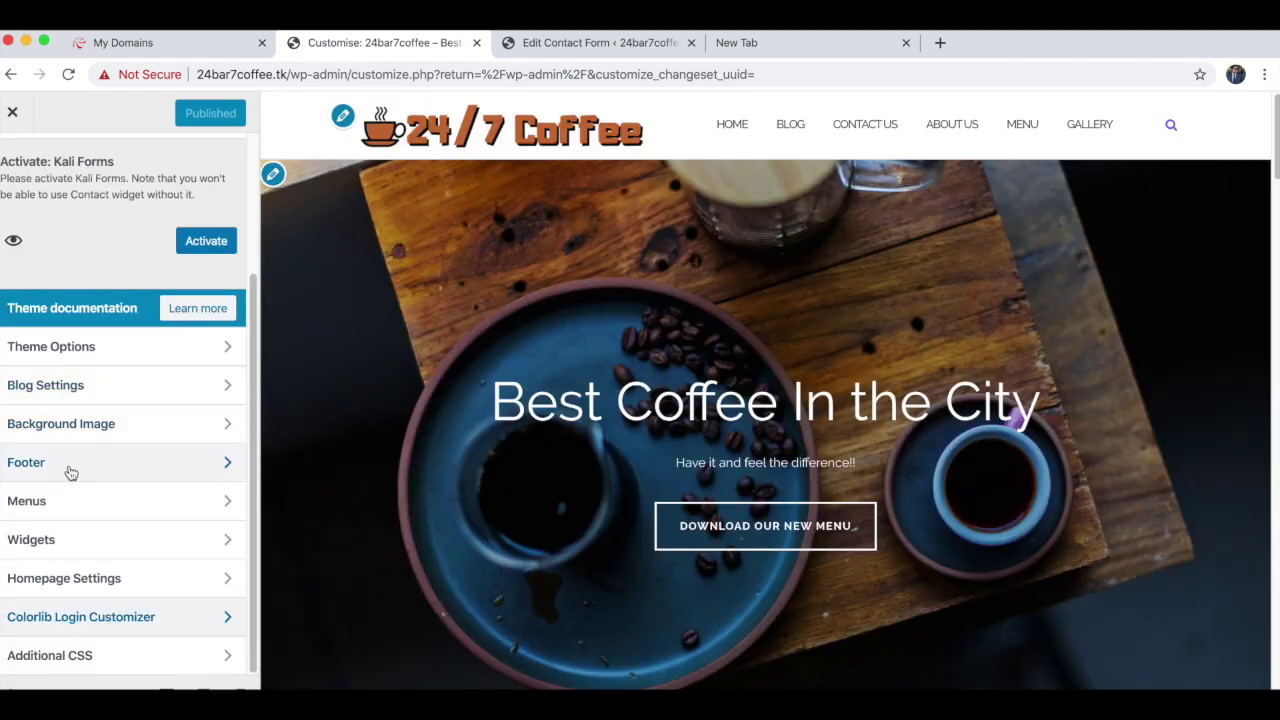
Step: Set the footer copyright text to 'Copyright (c) 24/7coffee.tk' and publish it
left_click(70, 465)
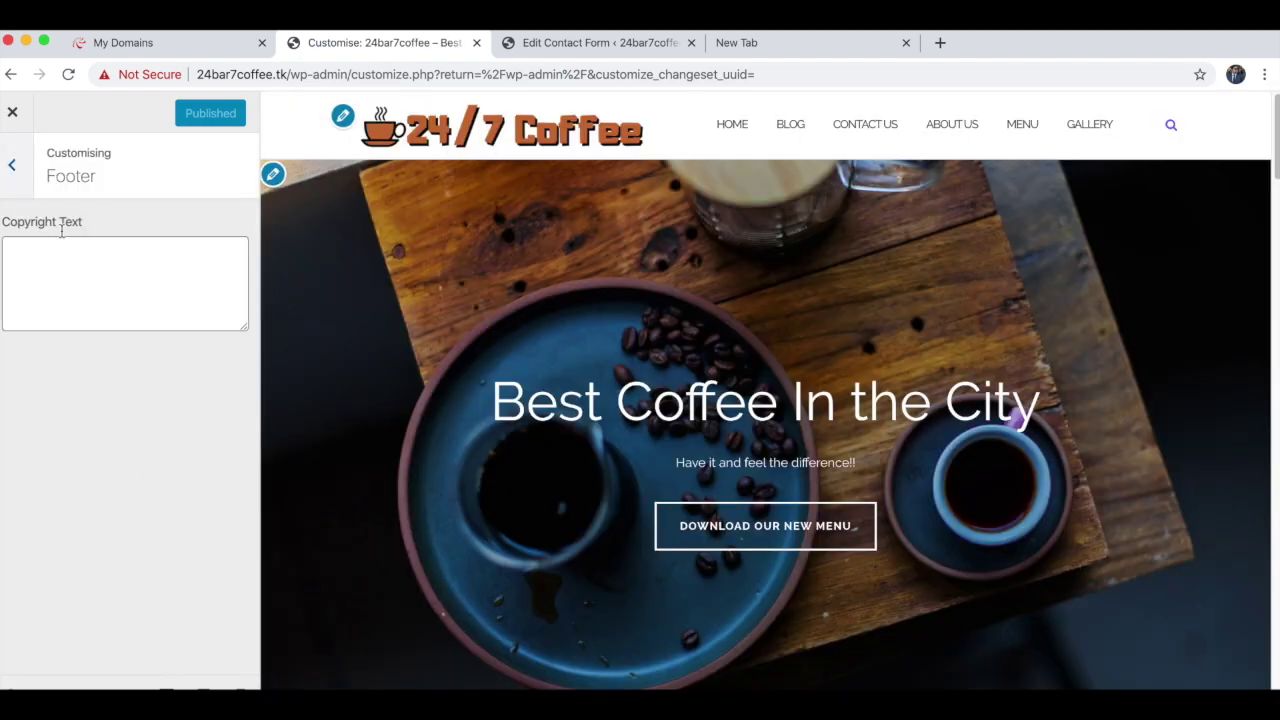
left_click(44, 262)
type("C")
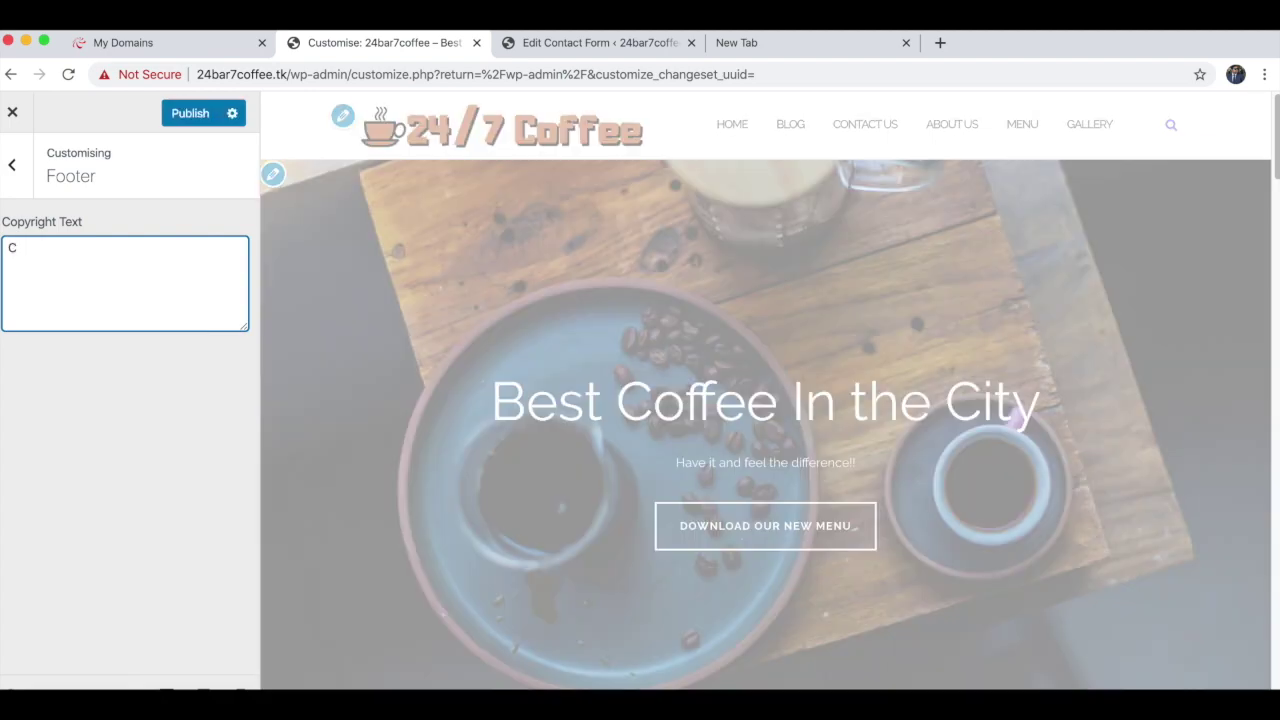
type("opyright (c) 24/7 cof")
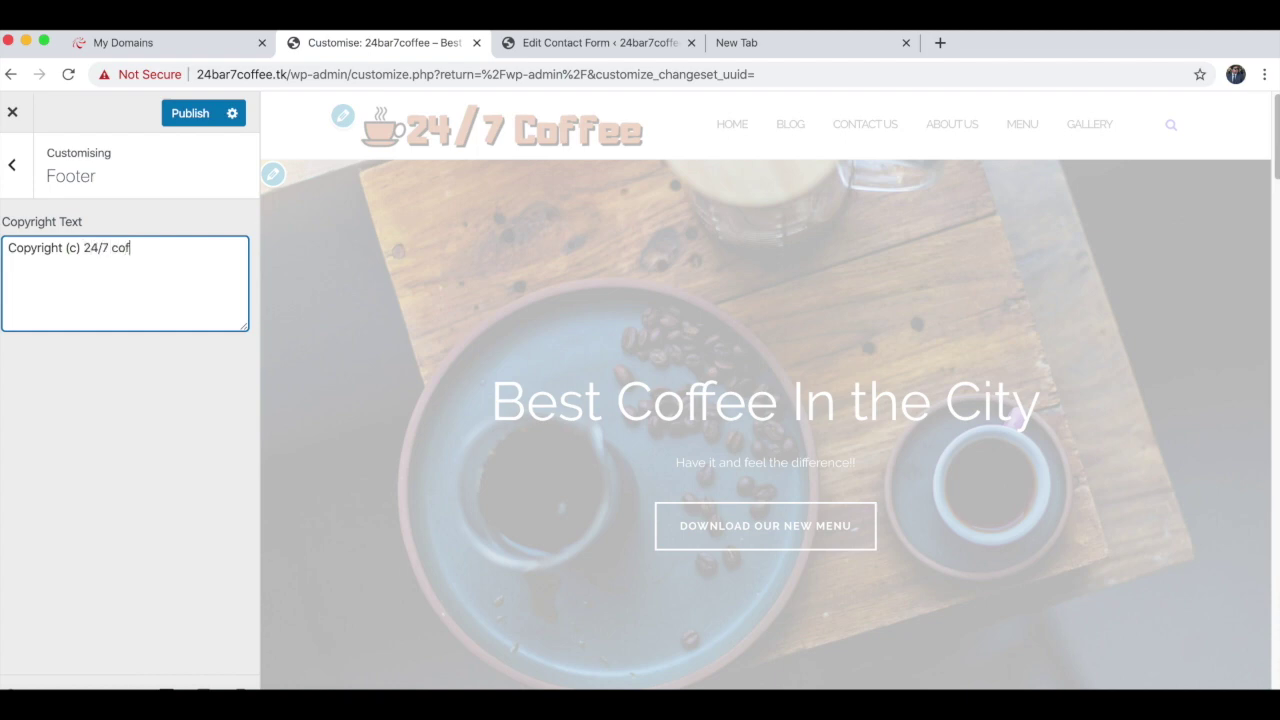
left_click(207, 114)
scroll(818, 275, "down", 10)
scroll(818, 280, "down", 10)
scroll(815, 310, "down", 10)
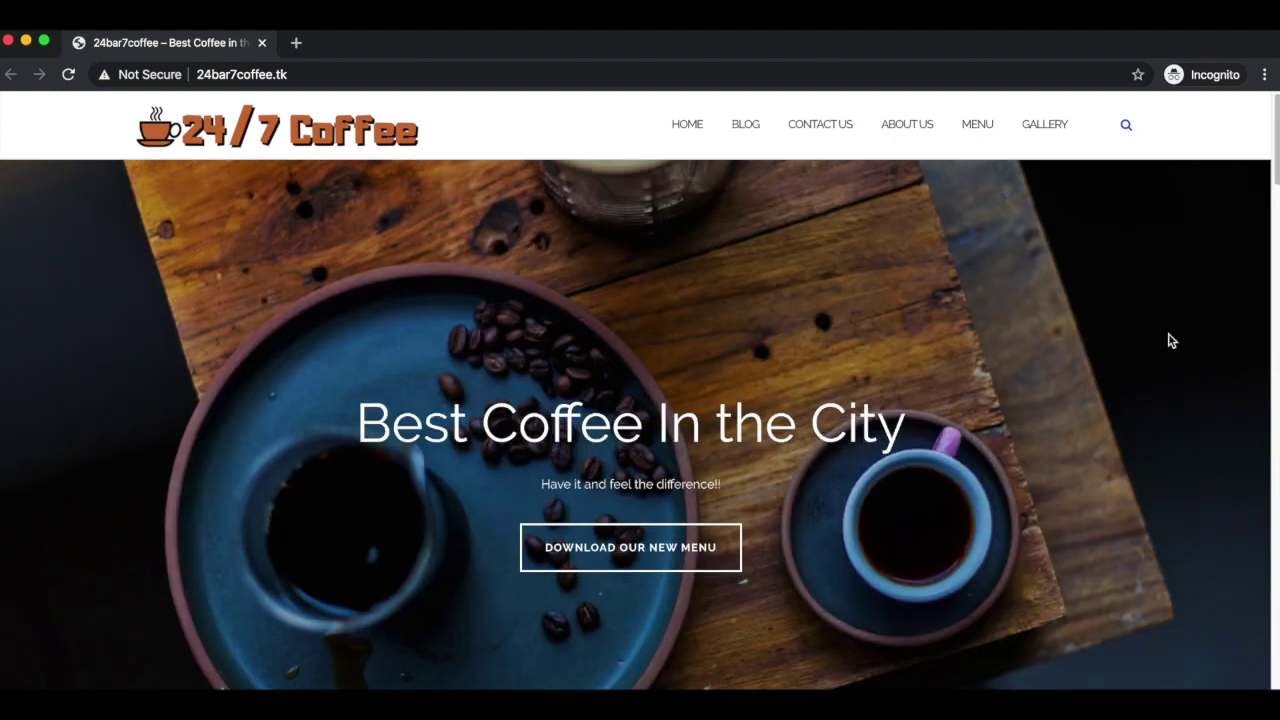
Step: Scroll through the live homepage to check the parallax sections and contact form
scroll(1177, 364, "down", 2)
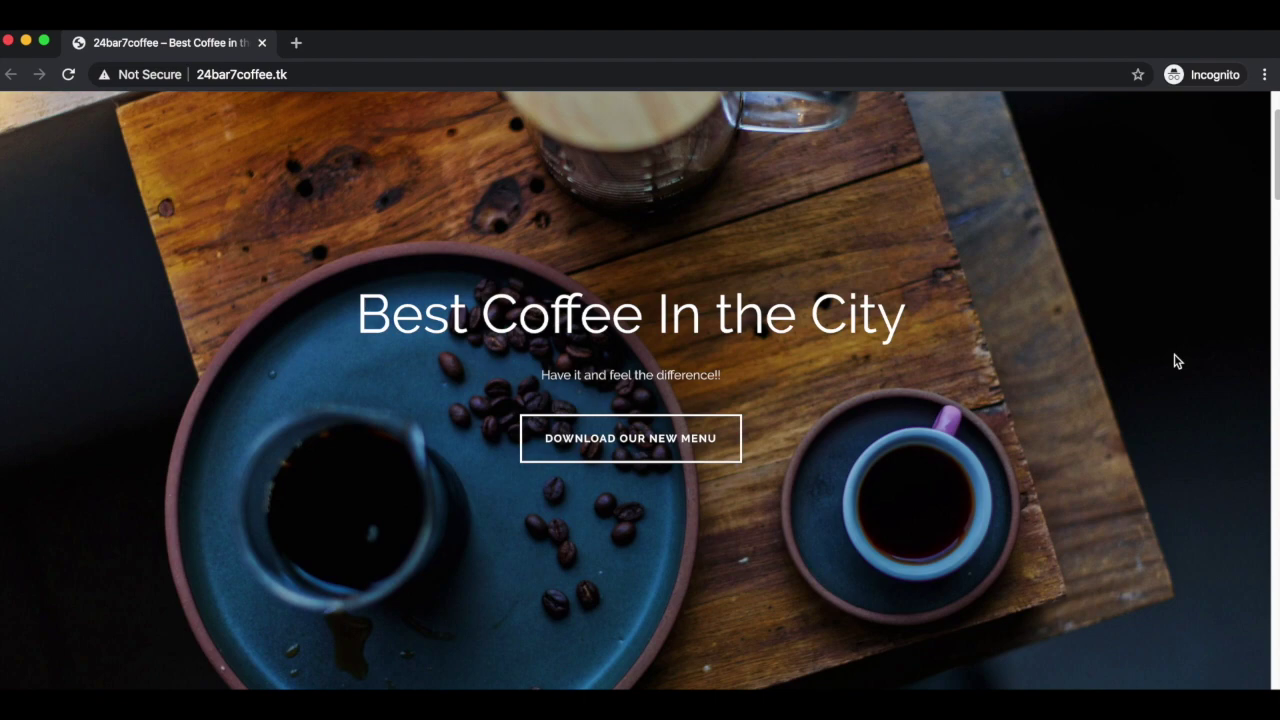
scroll(1177, 362, "down", 3)
scroll(1176, 360, "down", 3)
scroll(1176, 360, "down", 5)
scroll(1176, 360, "down", 4)
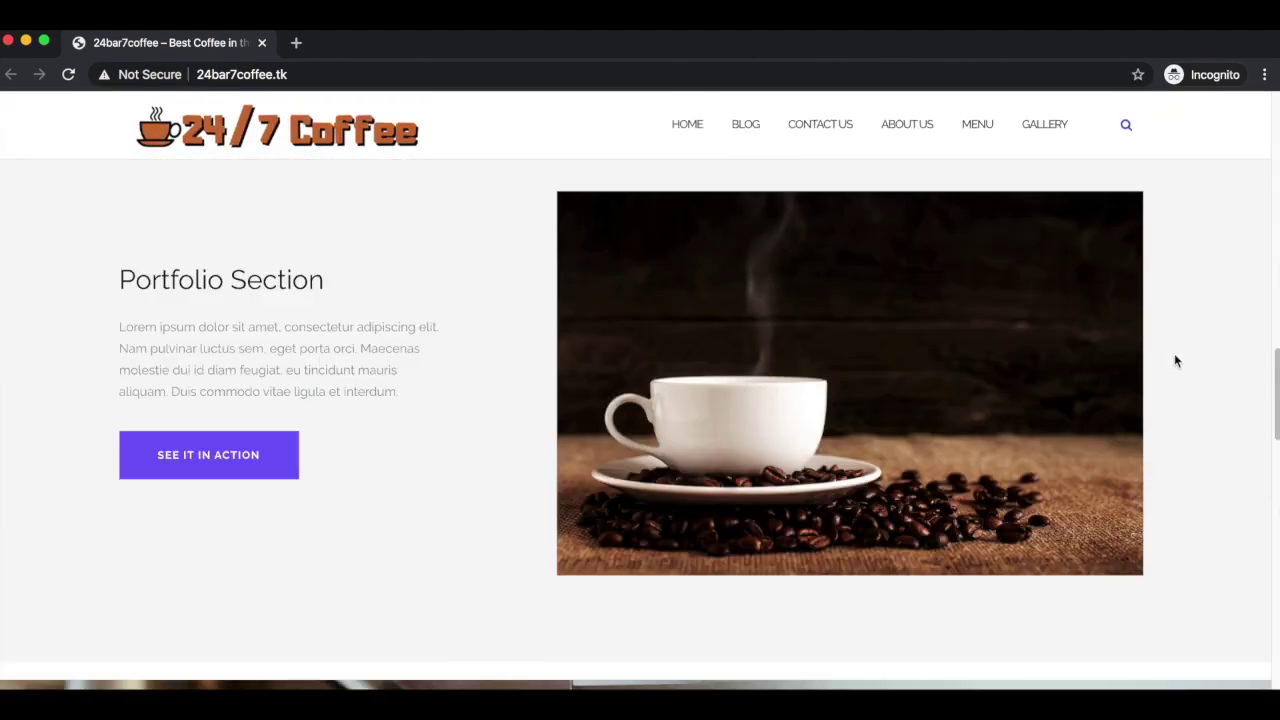
scroll(1176, 360, "down", 4)
scroll(1176, 360, "up", 1)
scroll(1176, 360, "up", 3)
scroll(1176, 360, "down", 4)
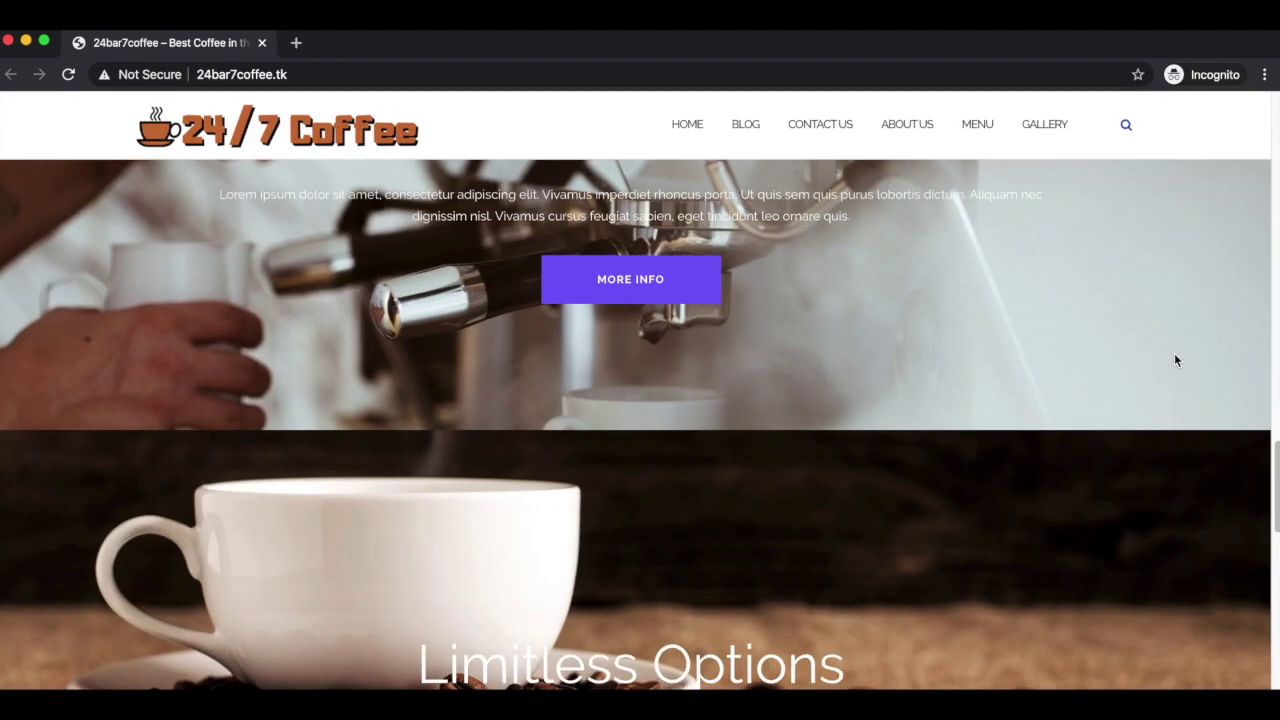
scroll(1176, 360, "down", 5)
scroll(1176, 360, "up", 1)
scroll(1176, 360, "down", 5)
scroll(1176, 360, "down", 5)
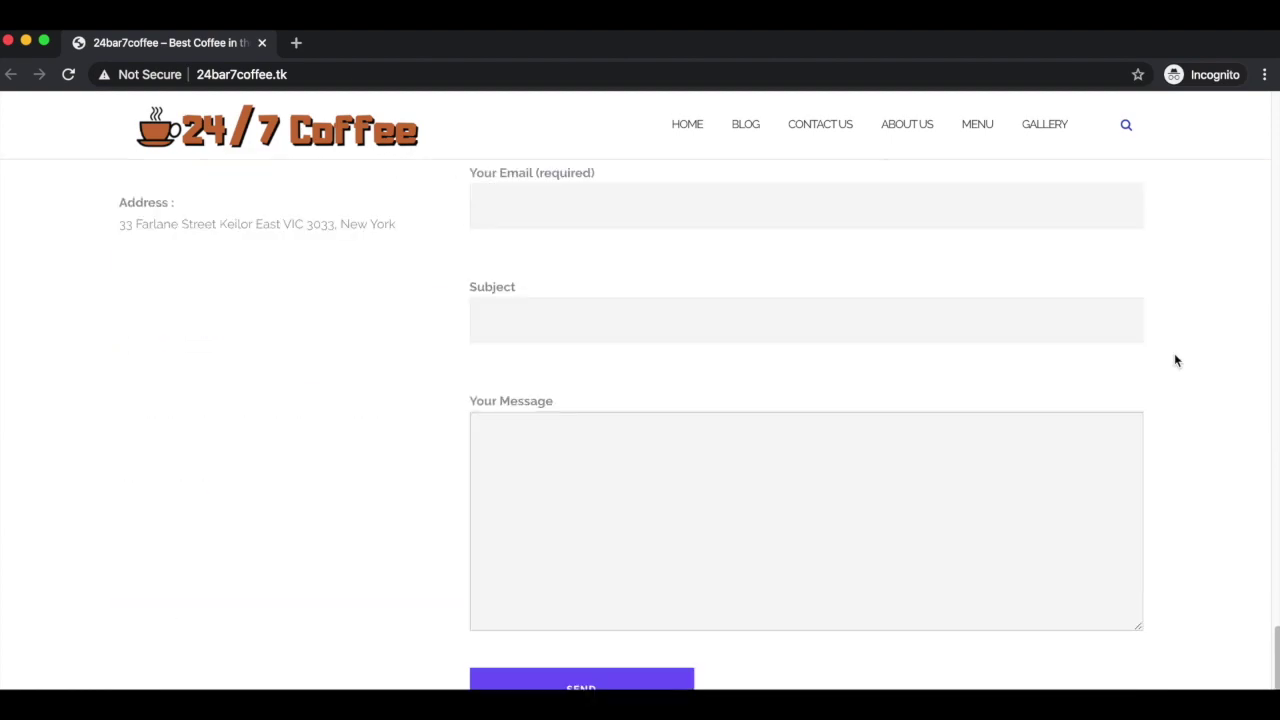
scroll(1176, 360, "down", 3)
scroll(1160, 356, "up", 5)
scroll(1154, 352, "up", 5)
scroll(1154, 352, "up", 5)
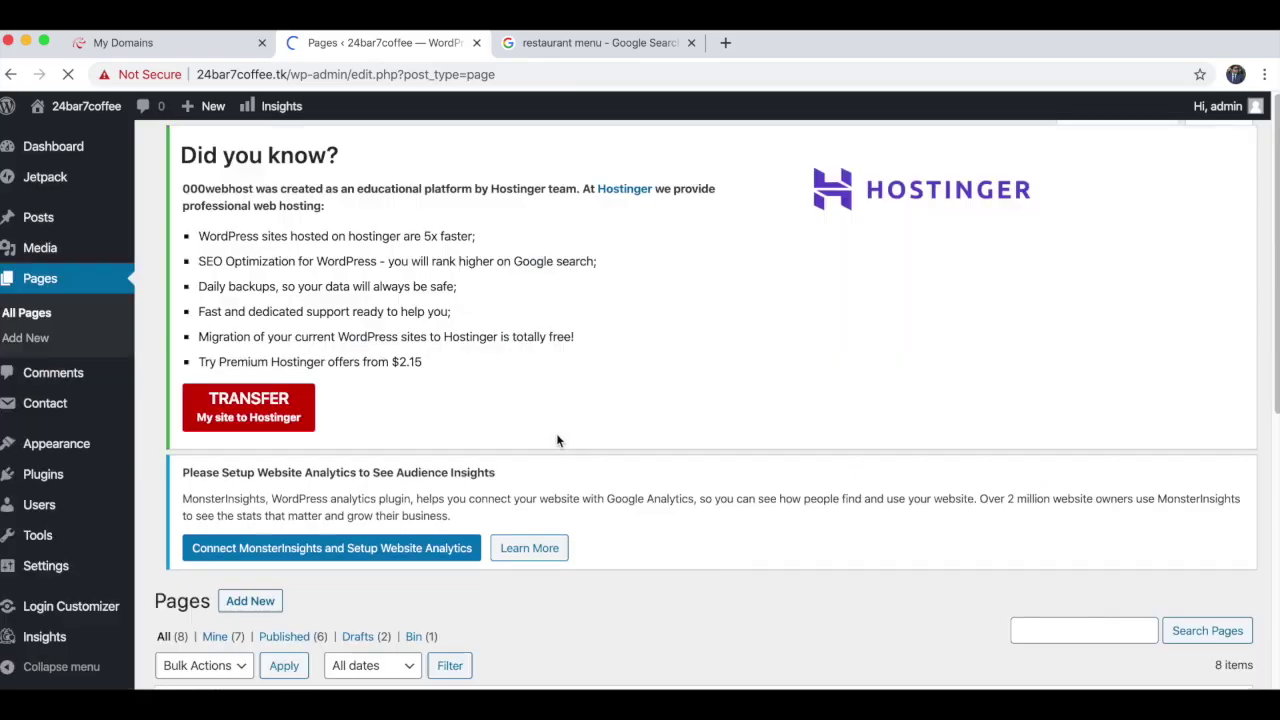
scroll(556, 433, "down", 3)
Step: Scroll down the Pages list of the site's eight pages
scroll(386, 471, "down", 2)
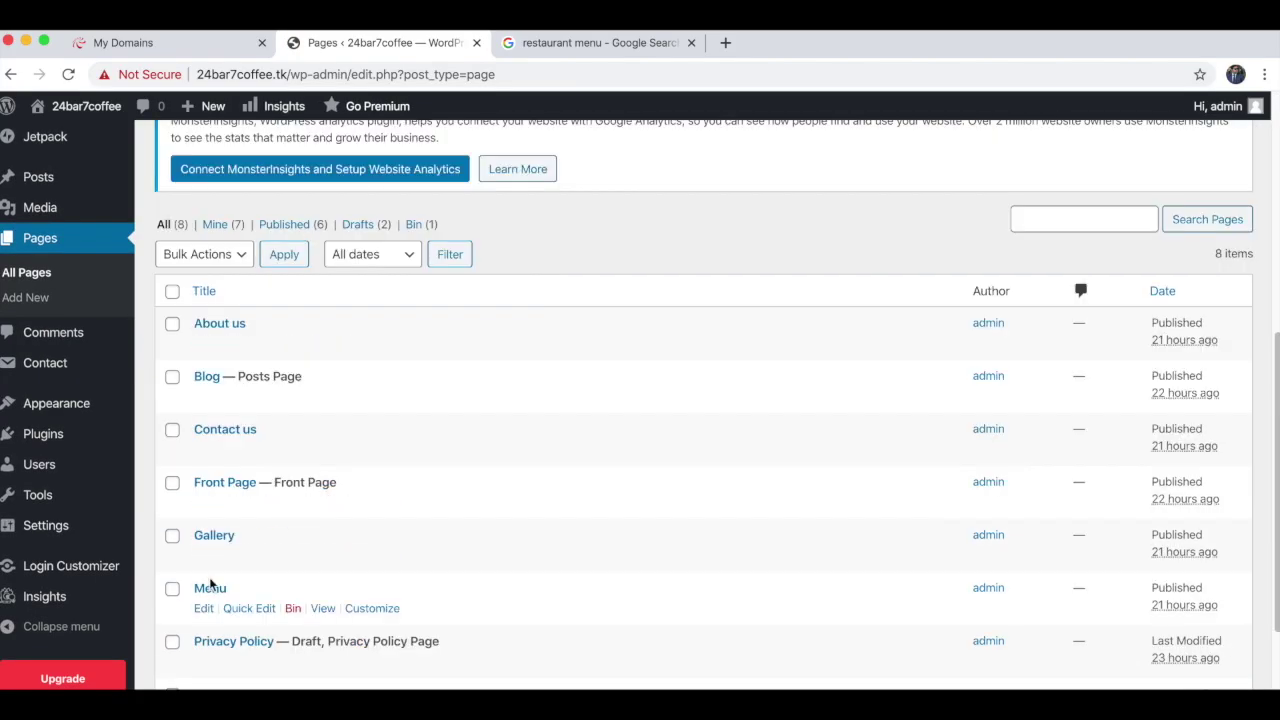